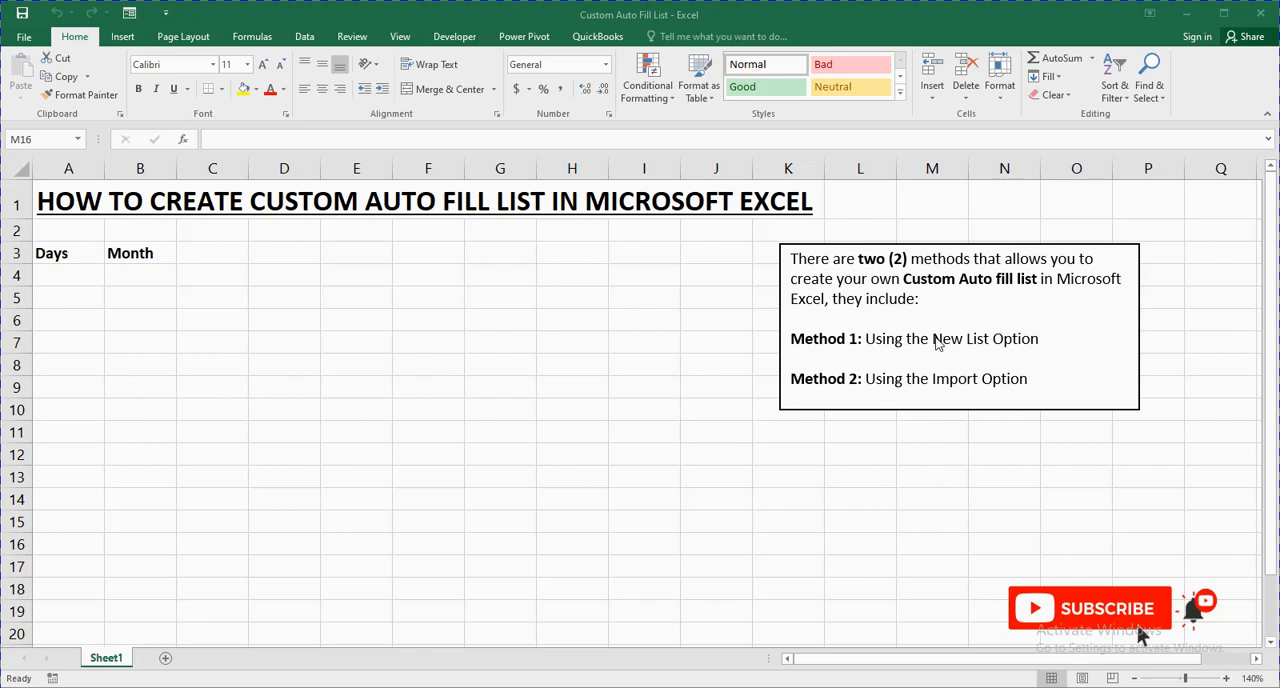
Make the words "New List" and "Import" bold in the text box describing the two methods
left_click_drag(932, 341, 988, 342)
left_click(996, 317)
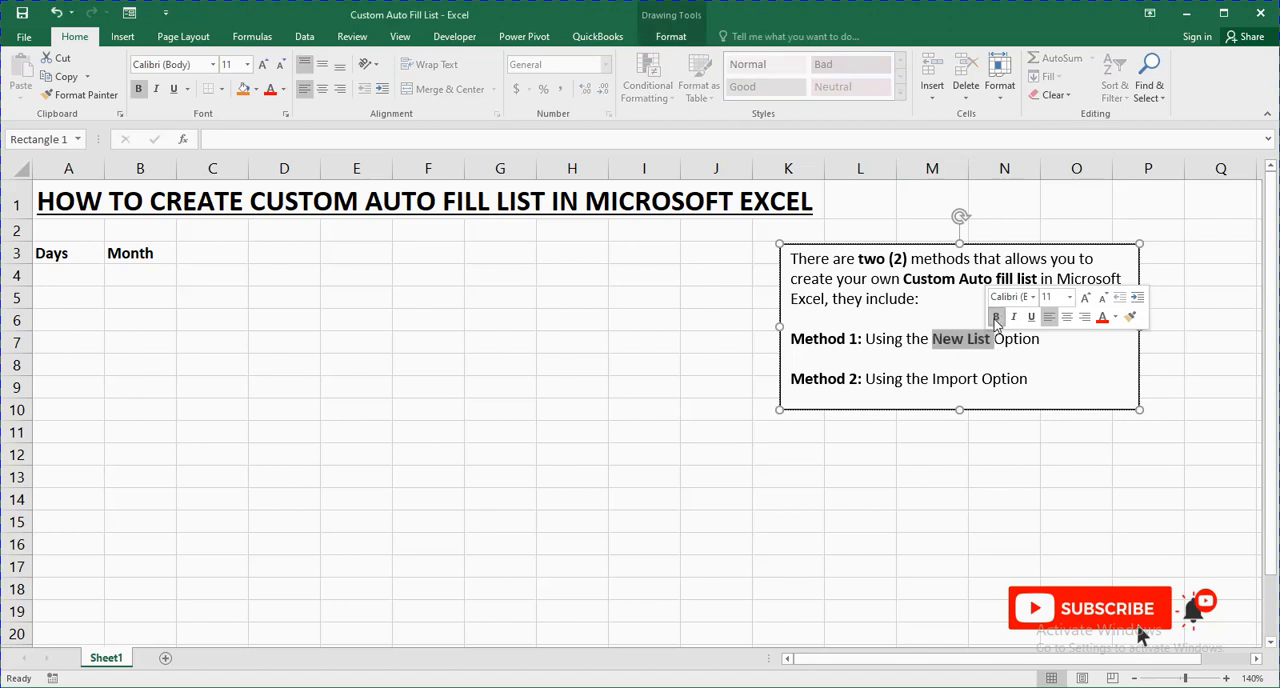
left_click_drag(932, 385, 977, 386)
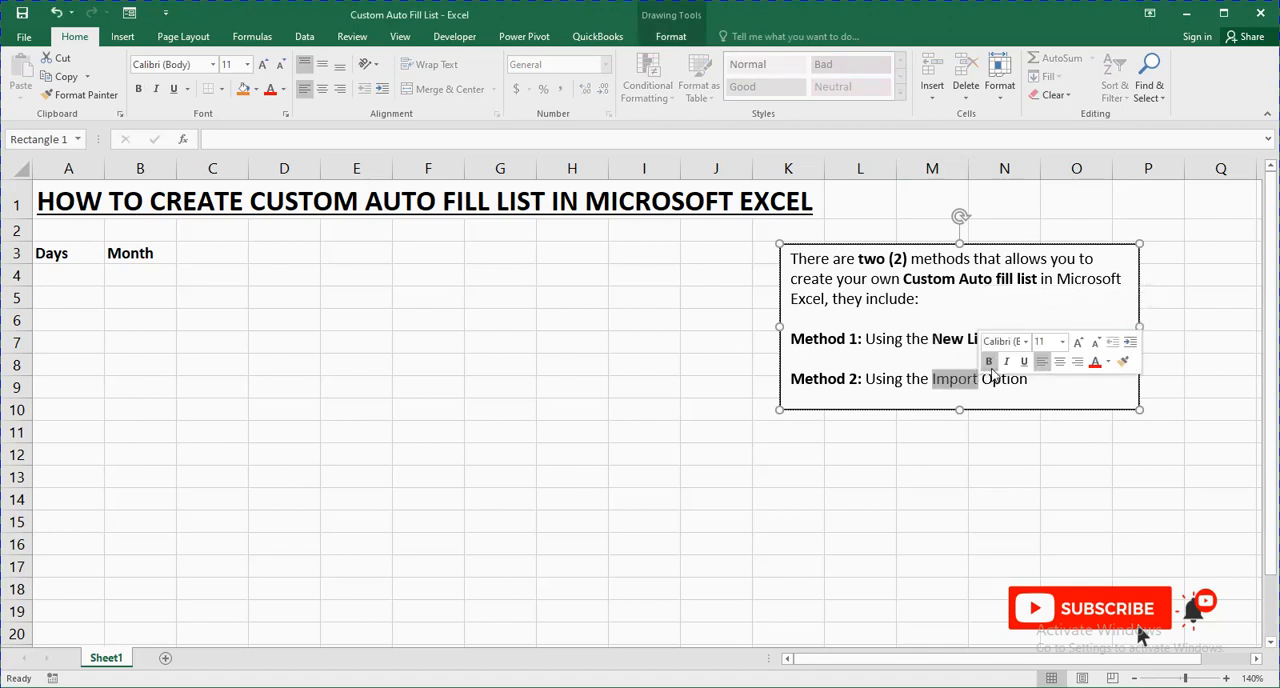
left_click(991, 366)
left_click(798, 486)
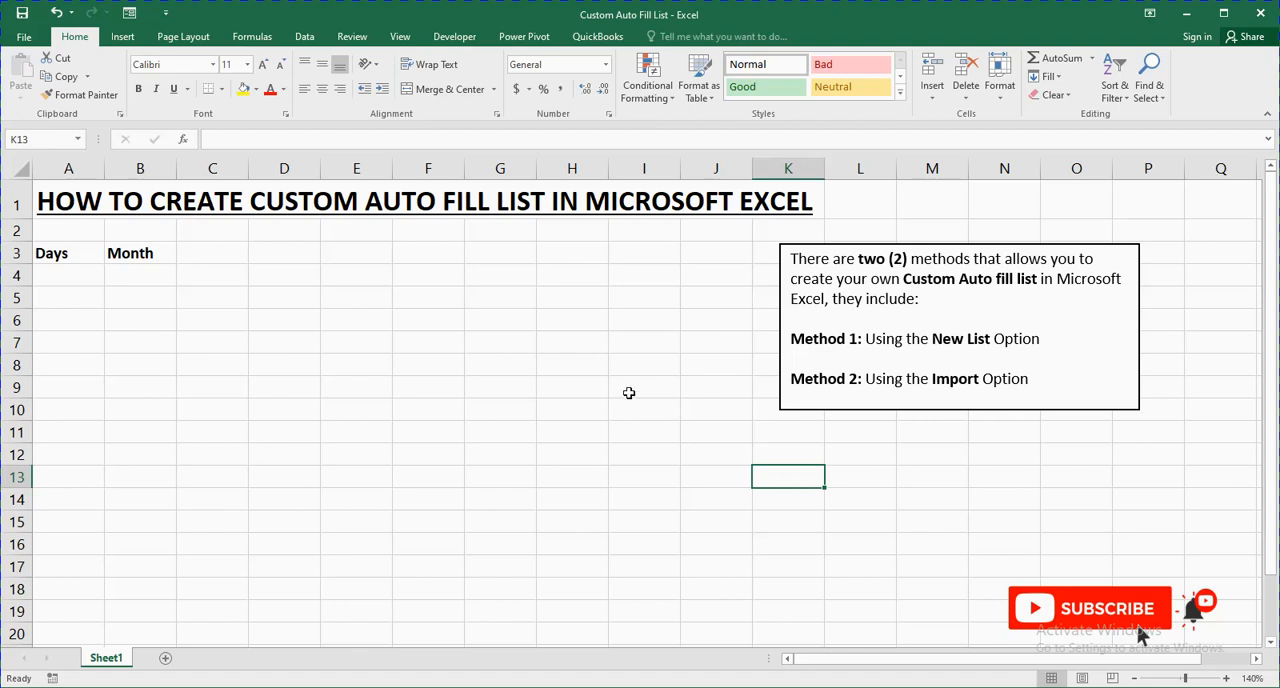
Widen columns A and B, and move the methods text box back so it fits fully within the visible sheet
left_click(59, 278)
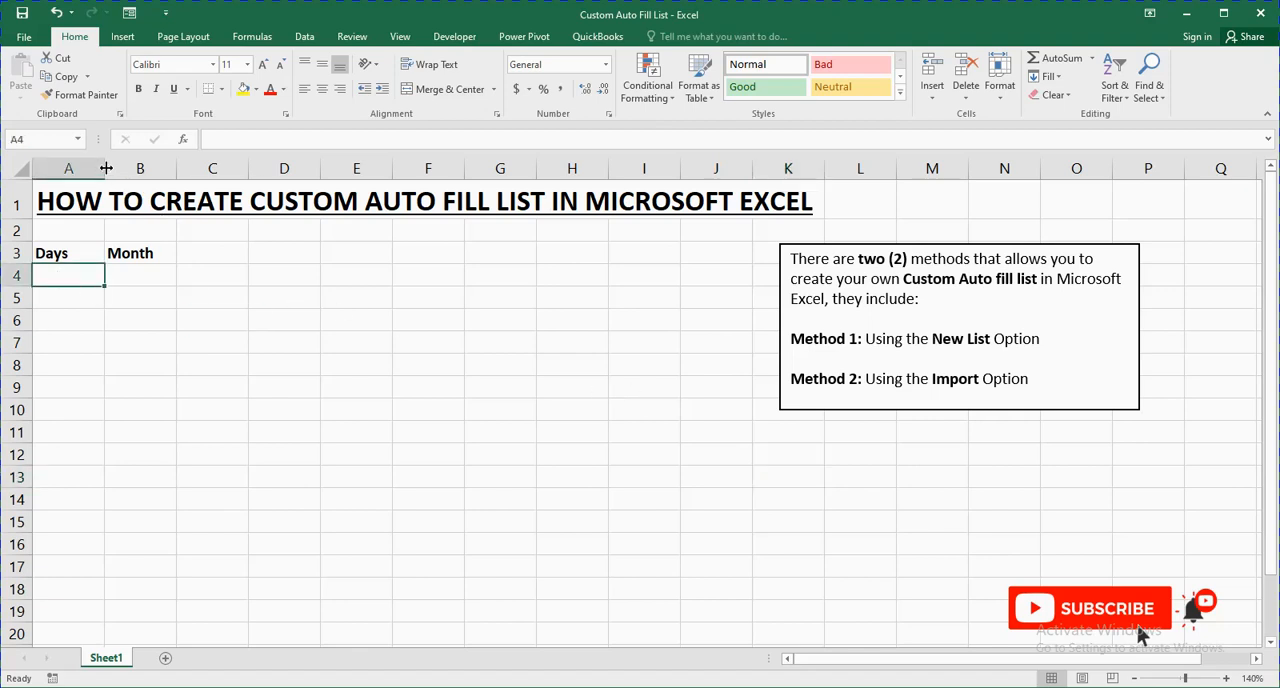
left_click_drag(104, 168, 306, 168)
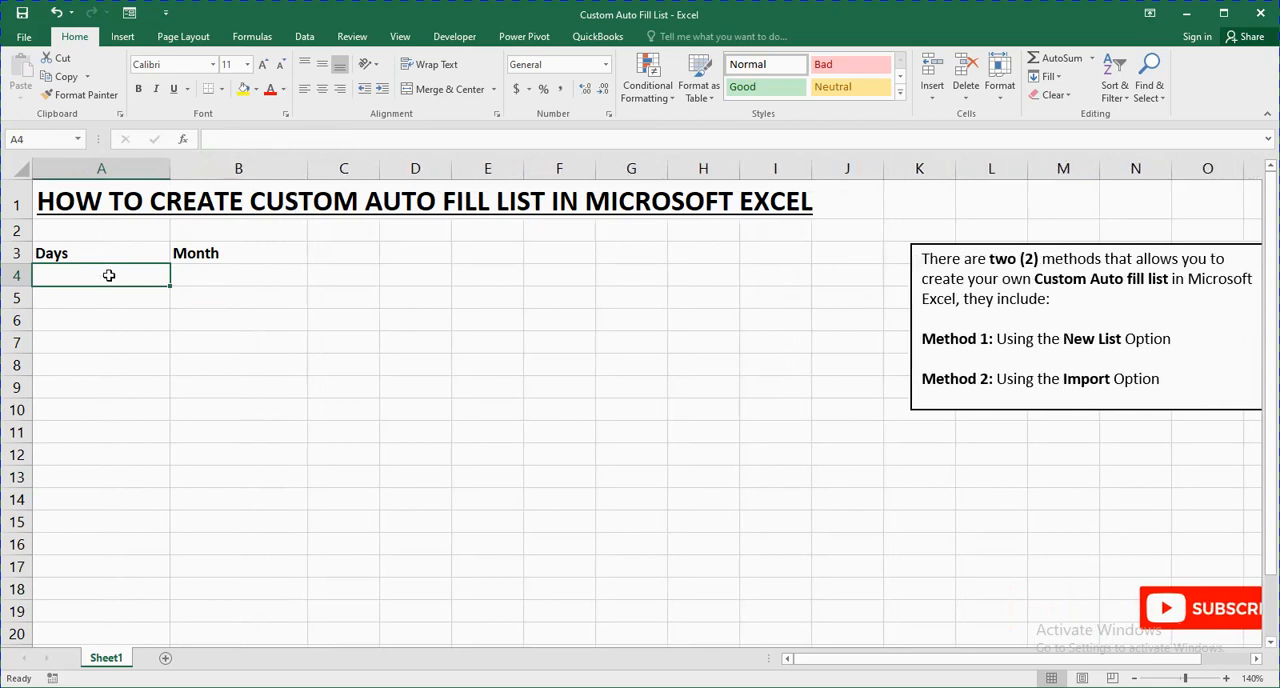
left_click(955, 410)
left_click_drag(955, 410, 851, 413)
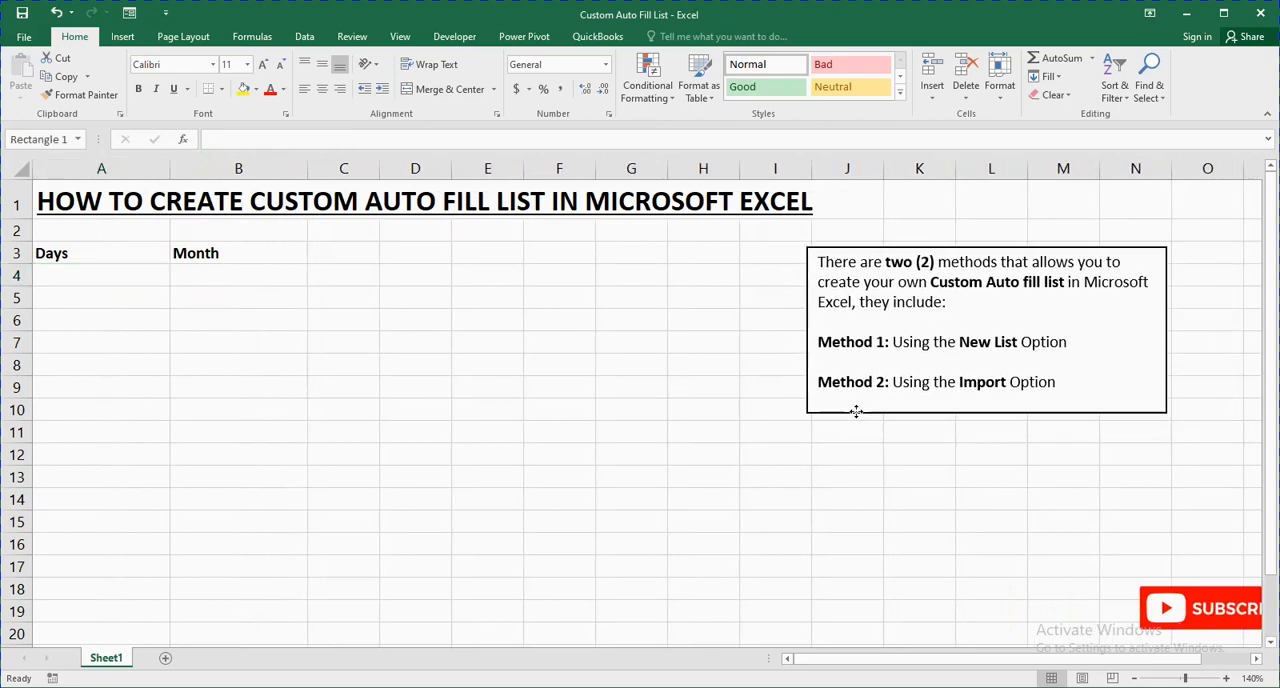
Enter Monday in cell A4 under the Days heading
left_click(83, 277)
type("Mo")
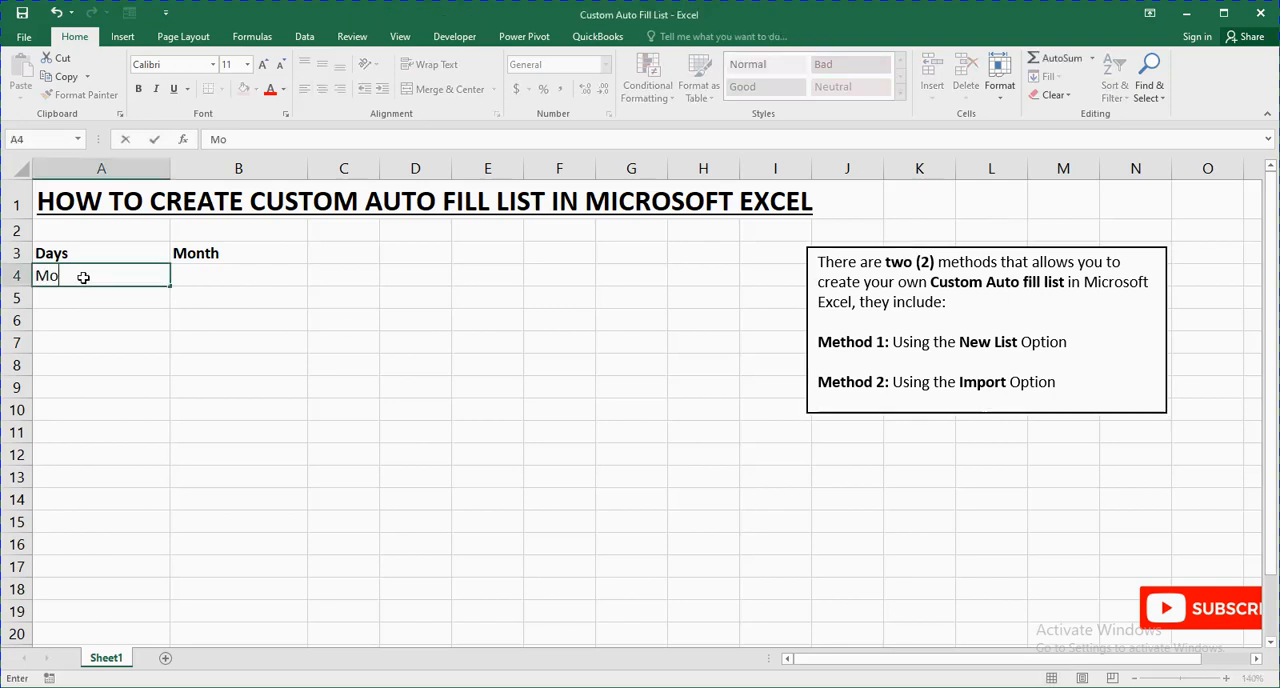
type("nday")
key("Return")
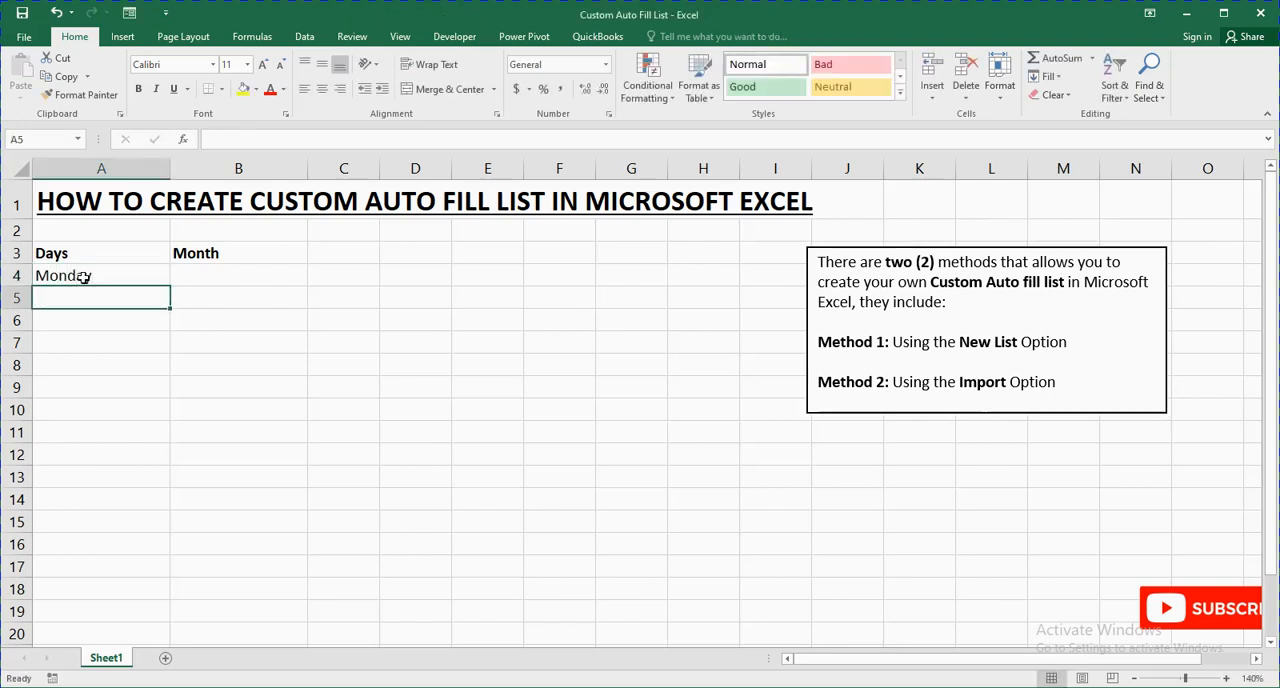
Auto fill the weekdays from Monday in A4 down to Sunday in A10
left_click(117, 273)
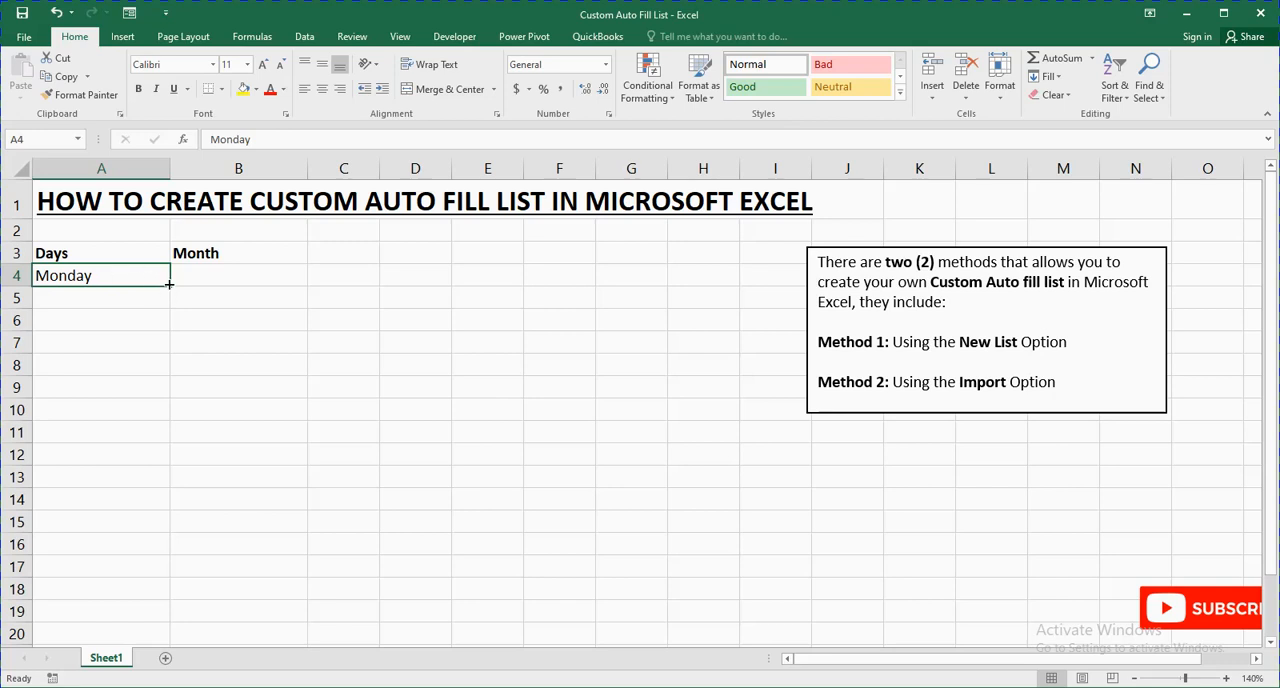
left_click(315, 278)
left_click(150, 275)
left_click_drag(169, 285, 163, 418)
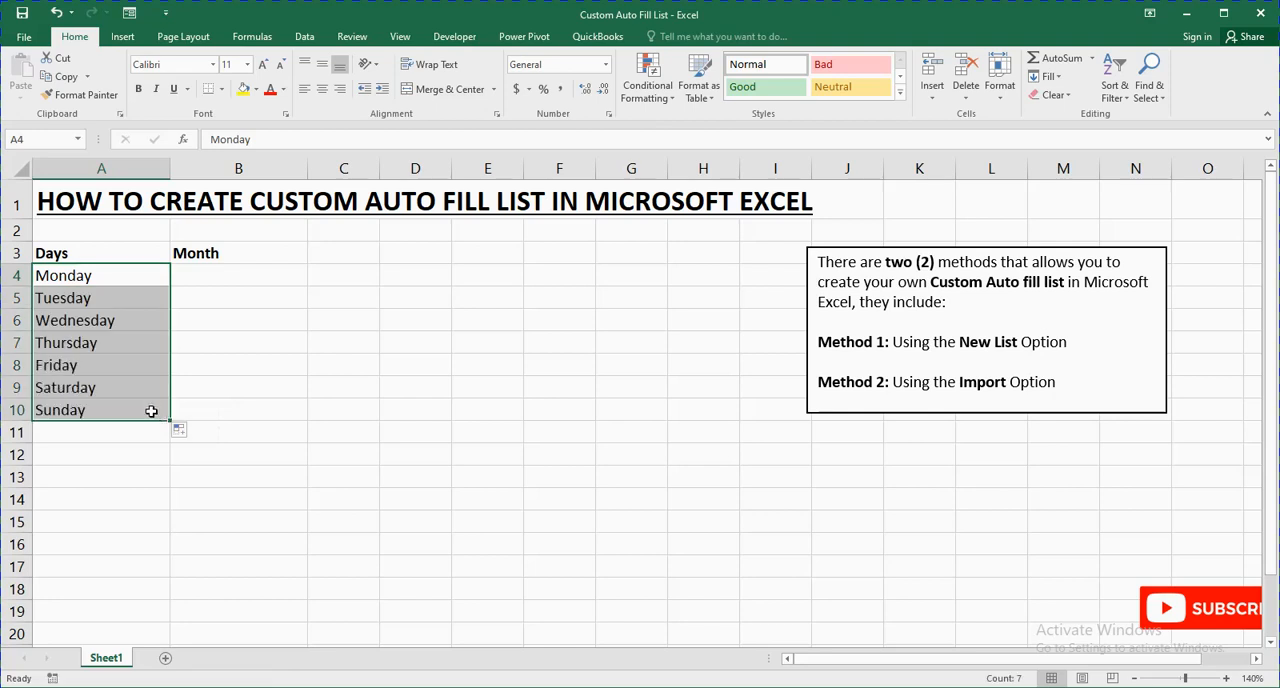
left_click(154, 409)
left_click(86, 275)
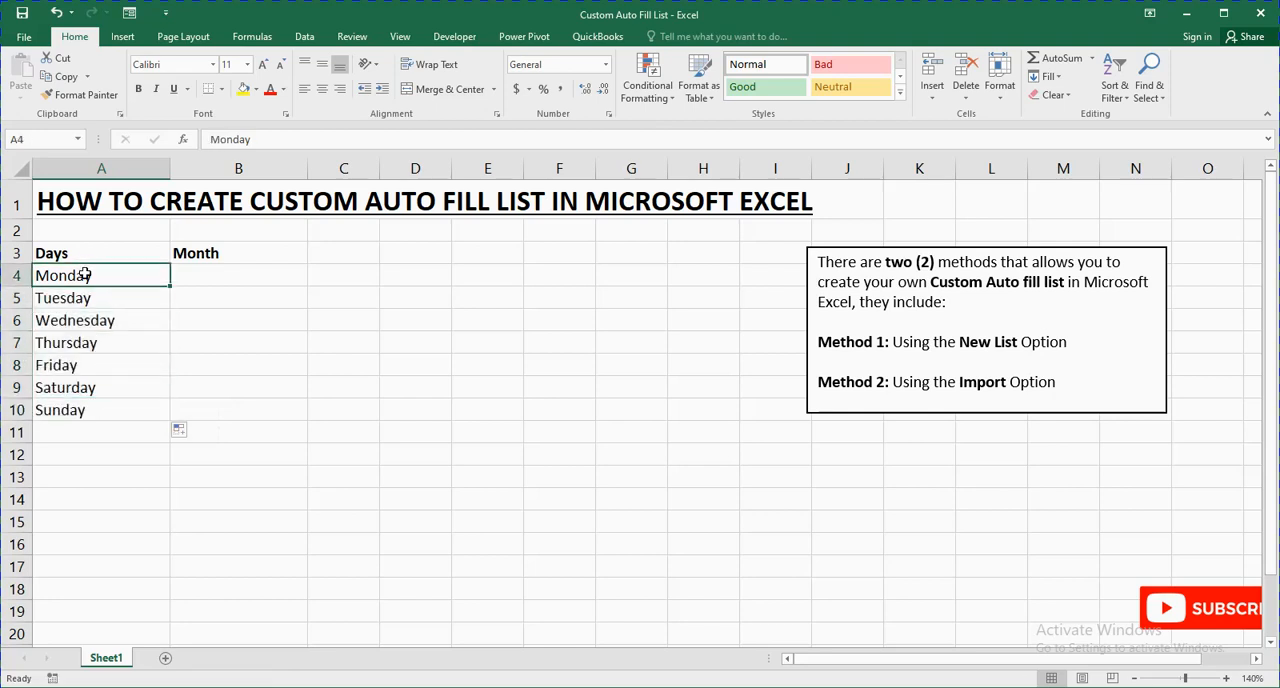
left_click_drag(86, 275, 88, 408)
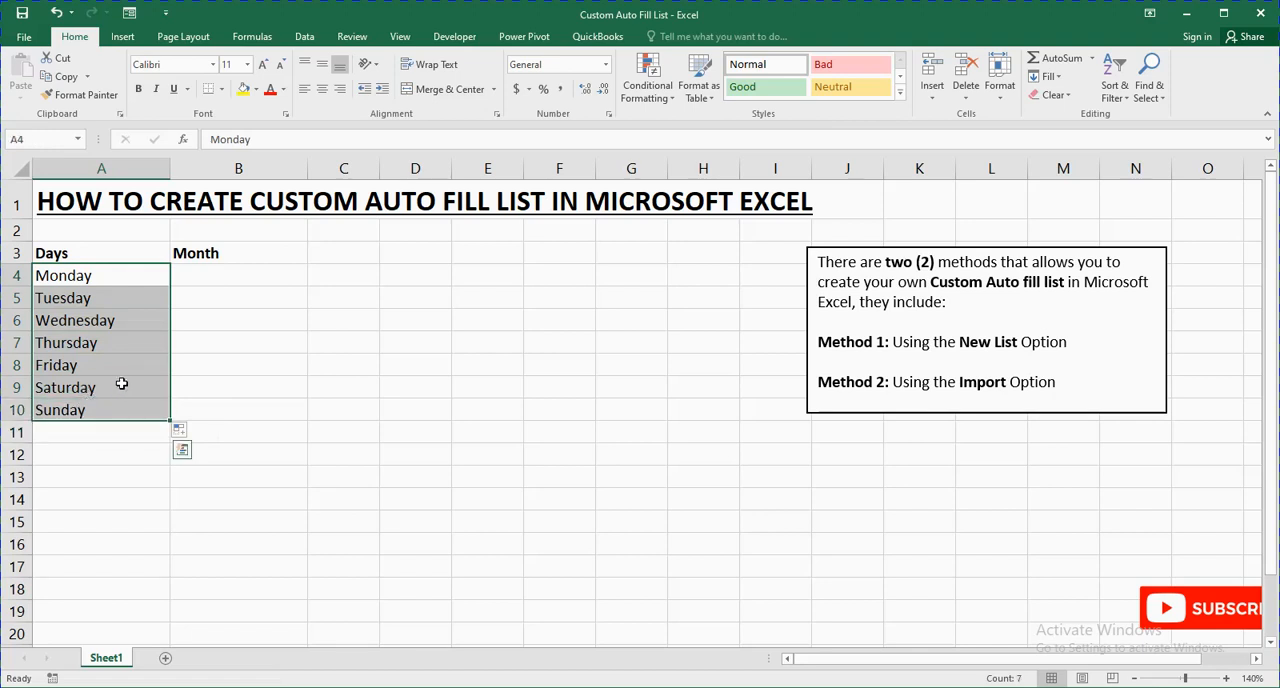
left_click(121, 384)
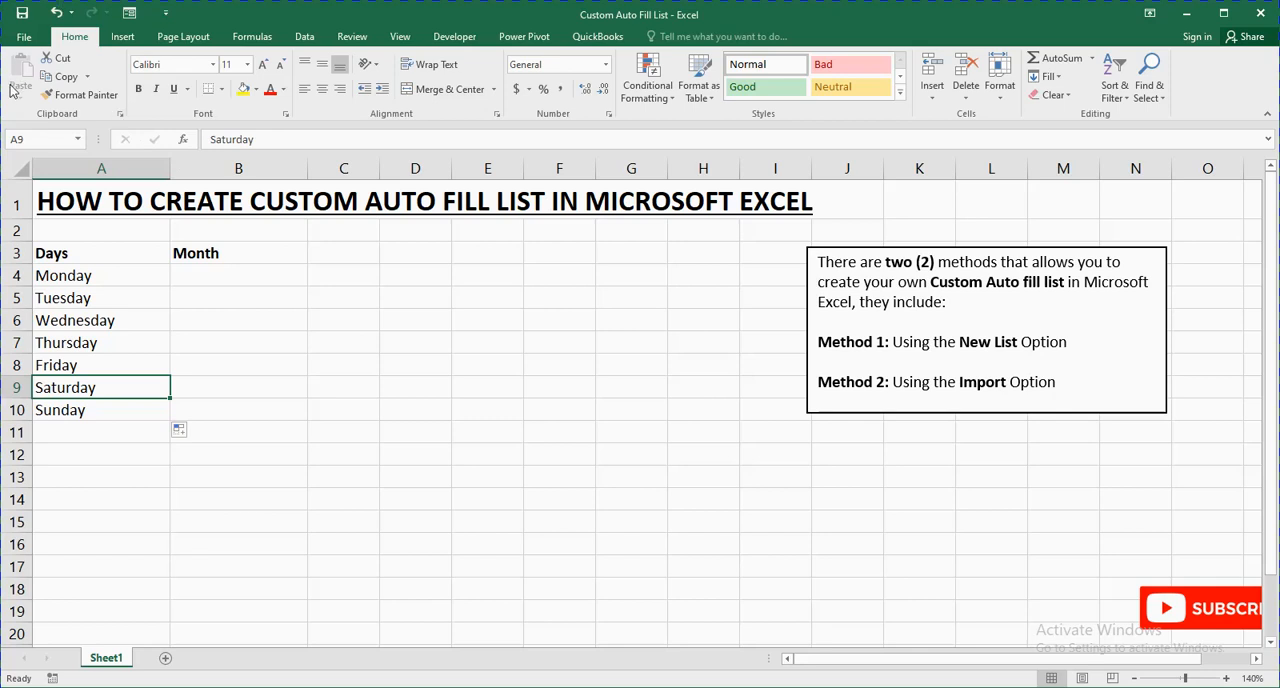
Open the Custom Lists editor from the General section of the advanced Excel options
left_click(25, 40)
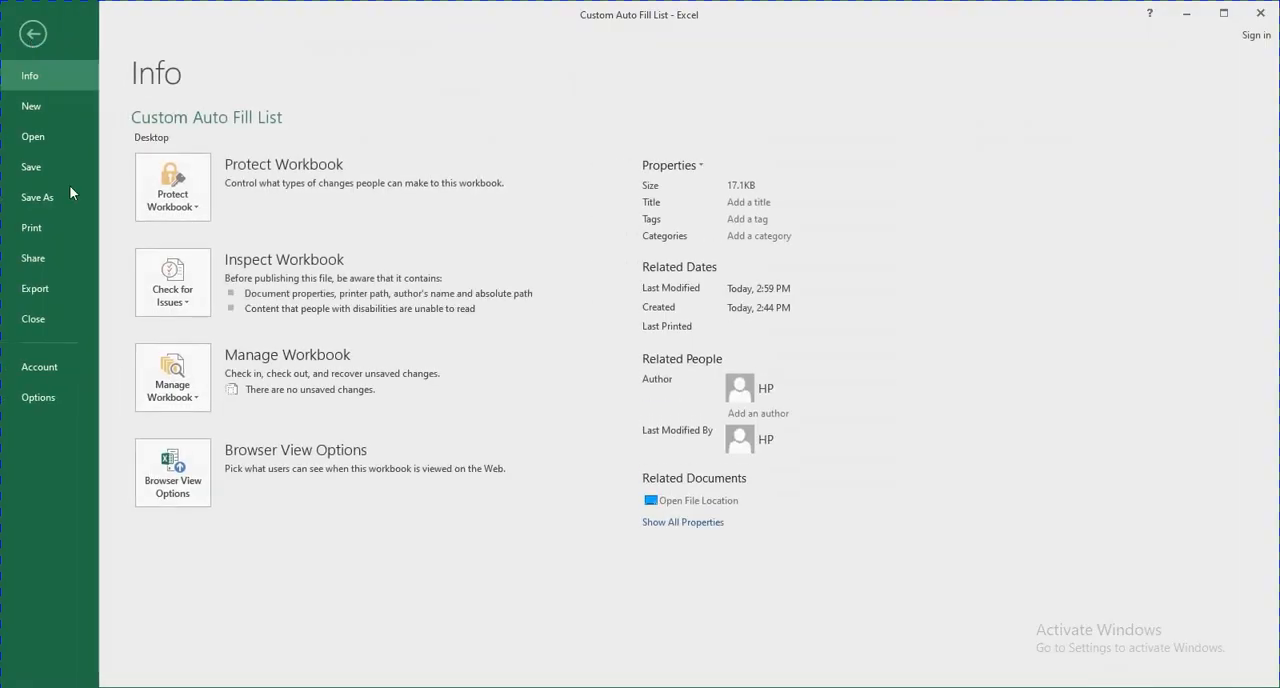
left_click(37, 397)
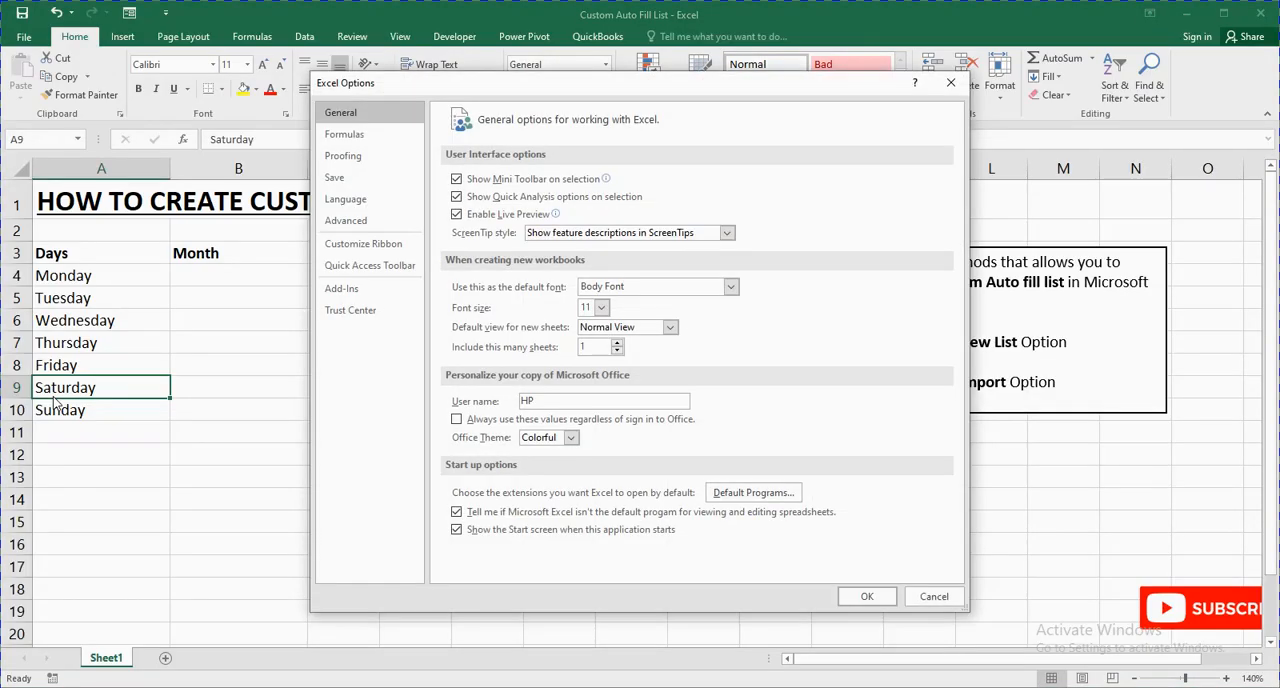
left_click(352, 221)
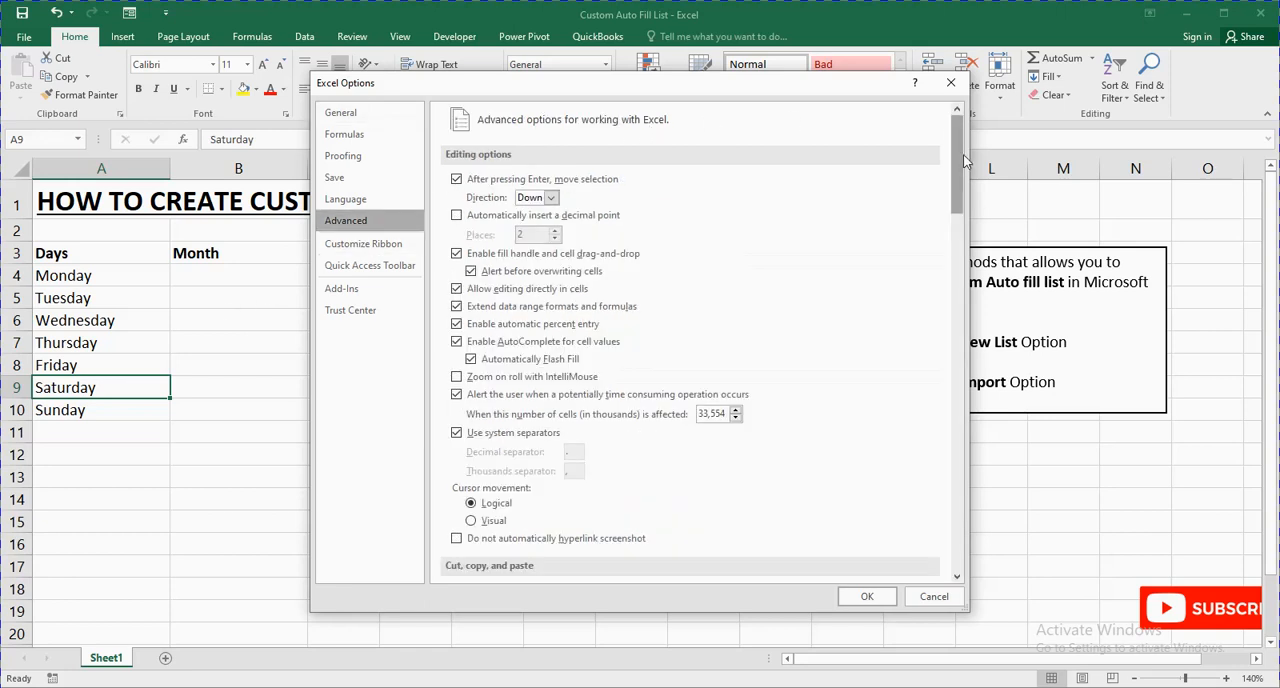
left_click_drag(955, 171, 958, 494)
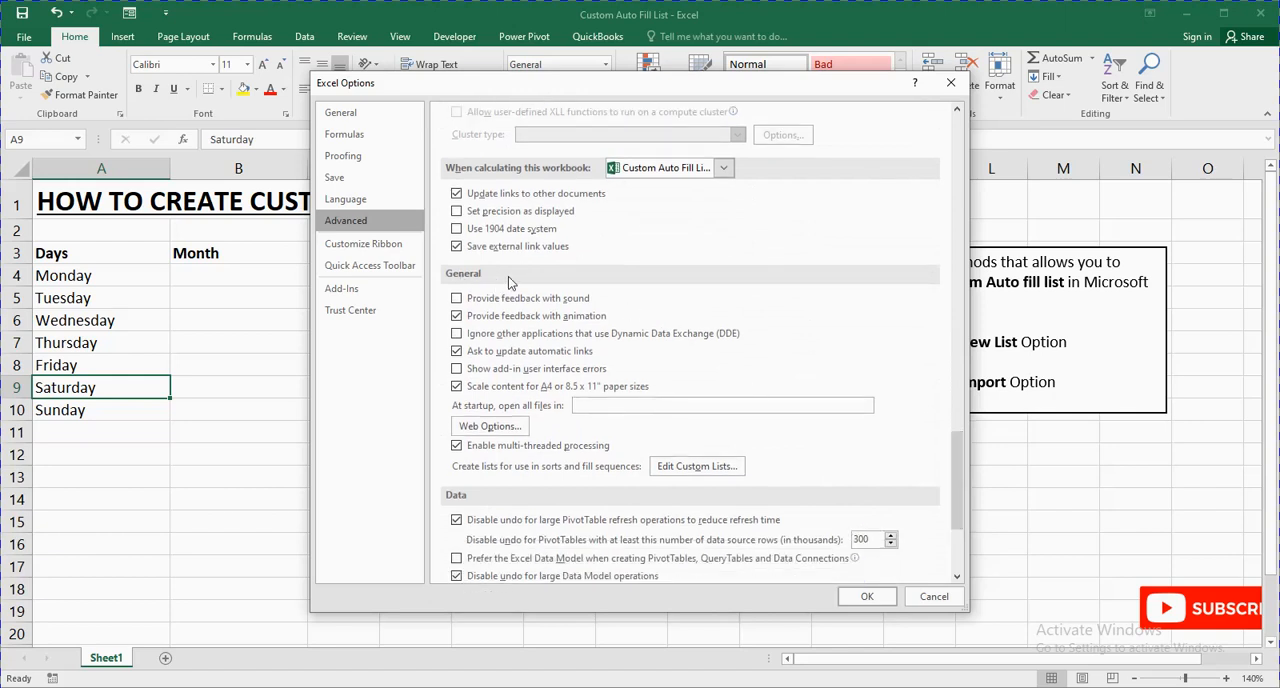
left_click(697, 467)
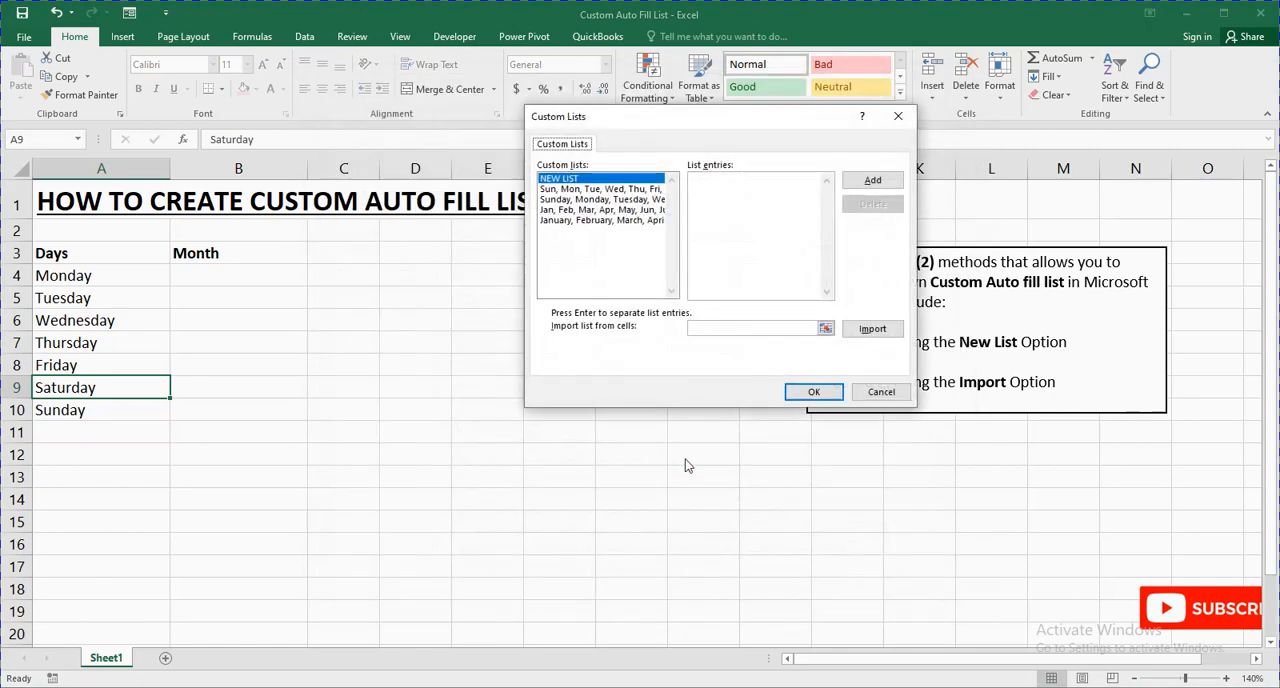
Examine the entries of the built-in short and full weekday and month lists, and close the list editor and options
left_click(548, 190)
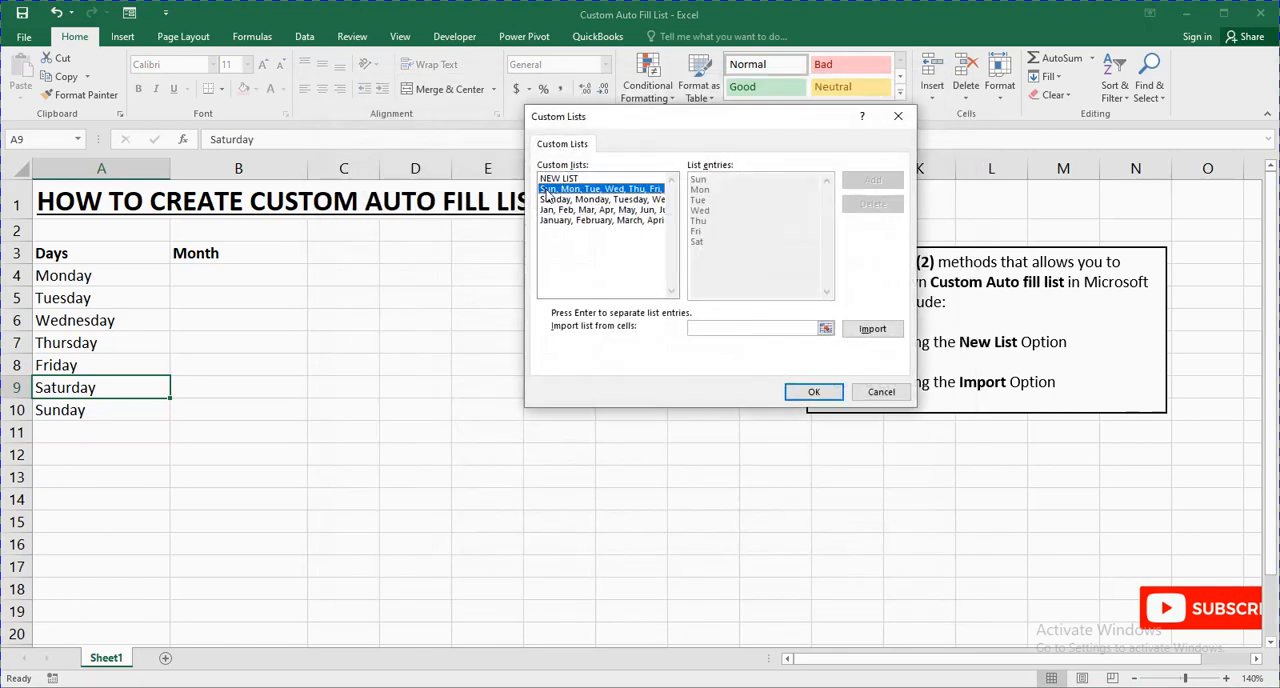
left_click(548, 200)
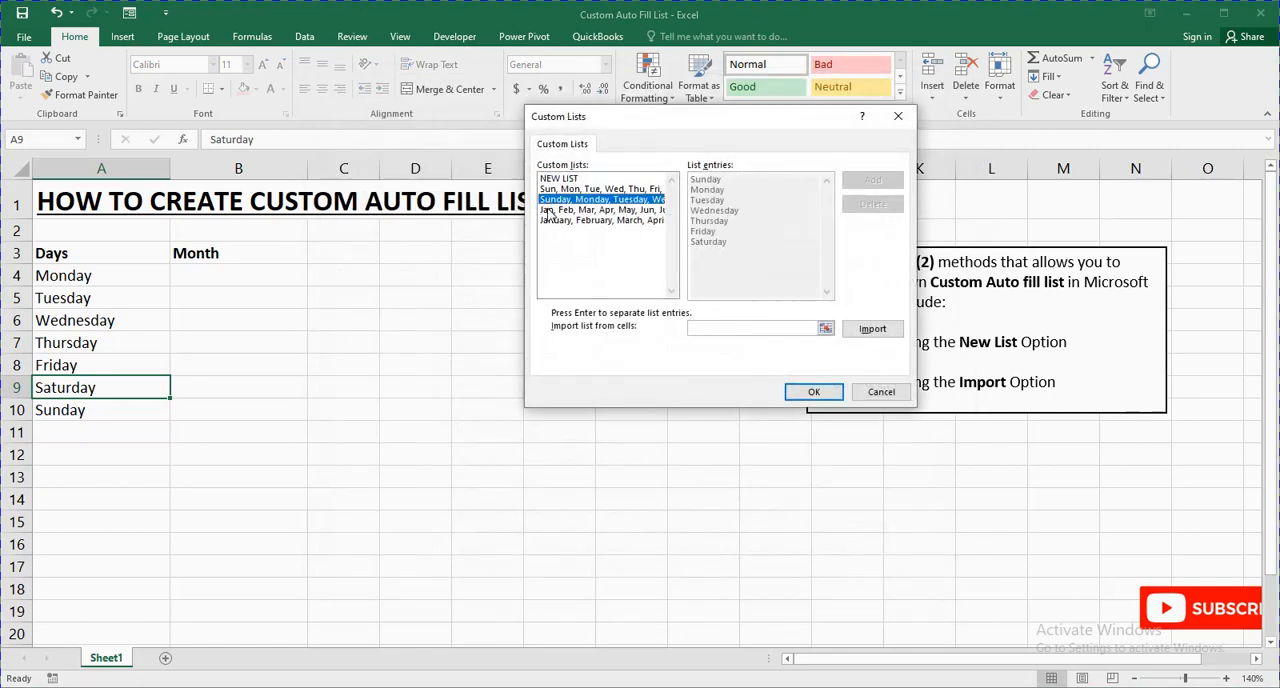
left_click(550, 210)
left_click(551, 221)
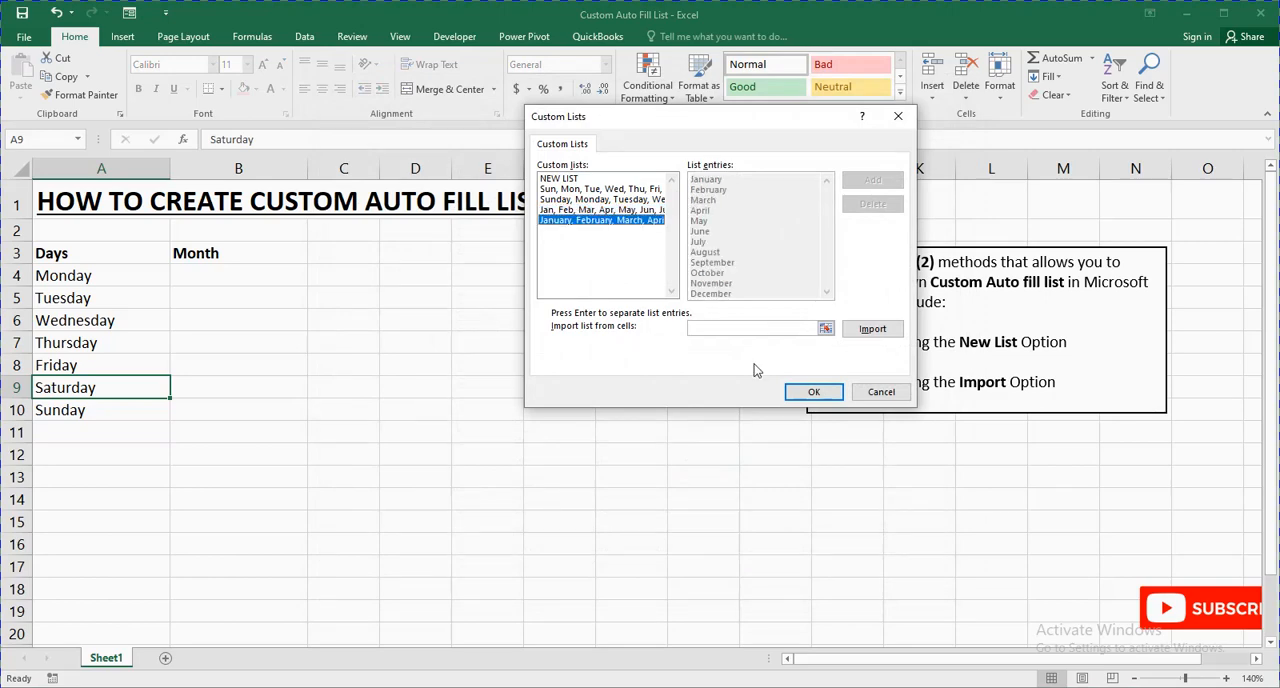
left_click(810, 392)
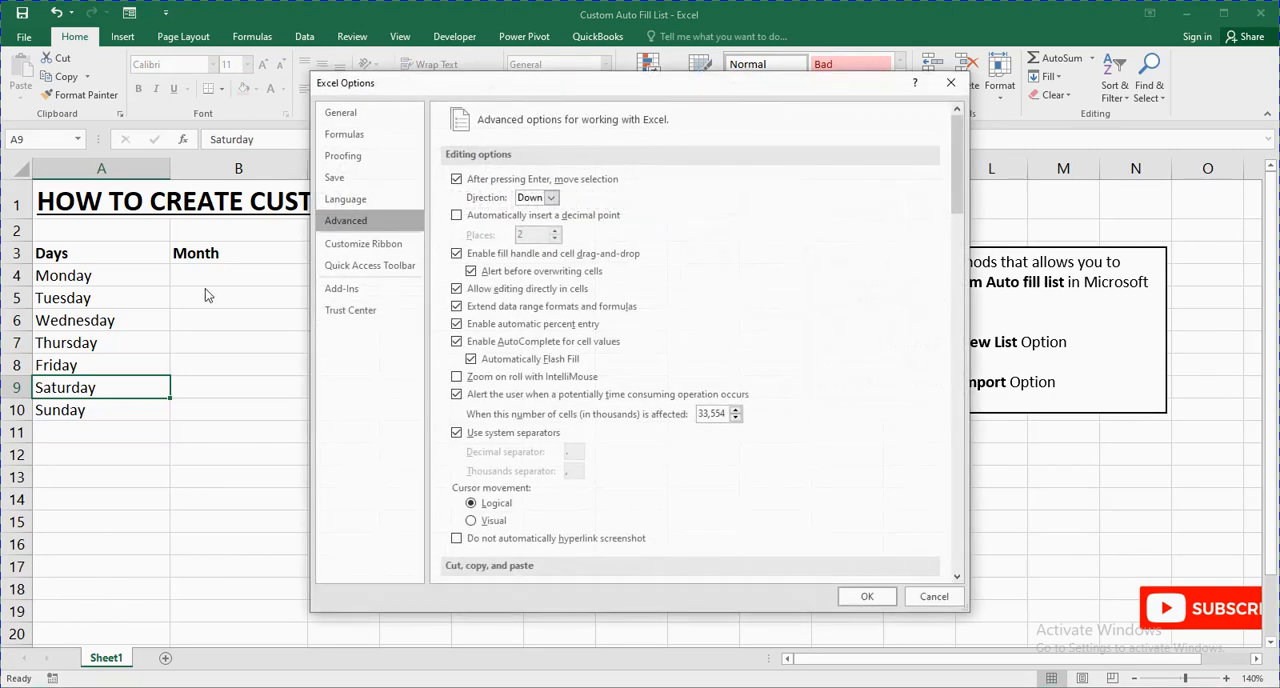
left_click(866, 598)
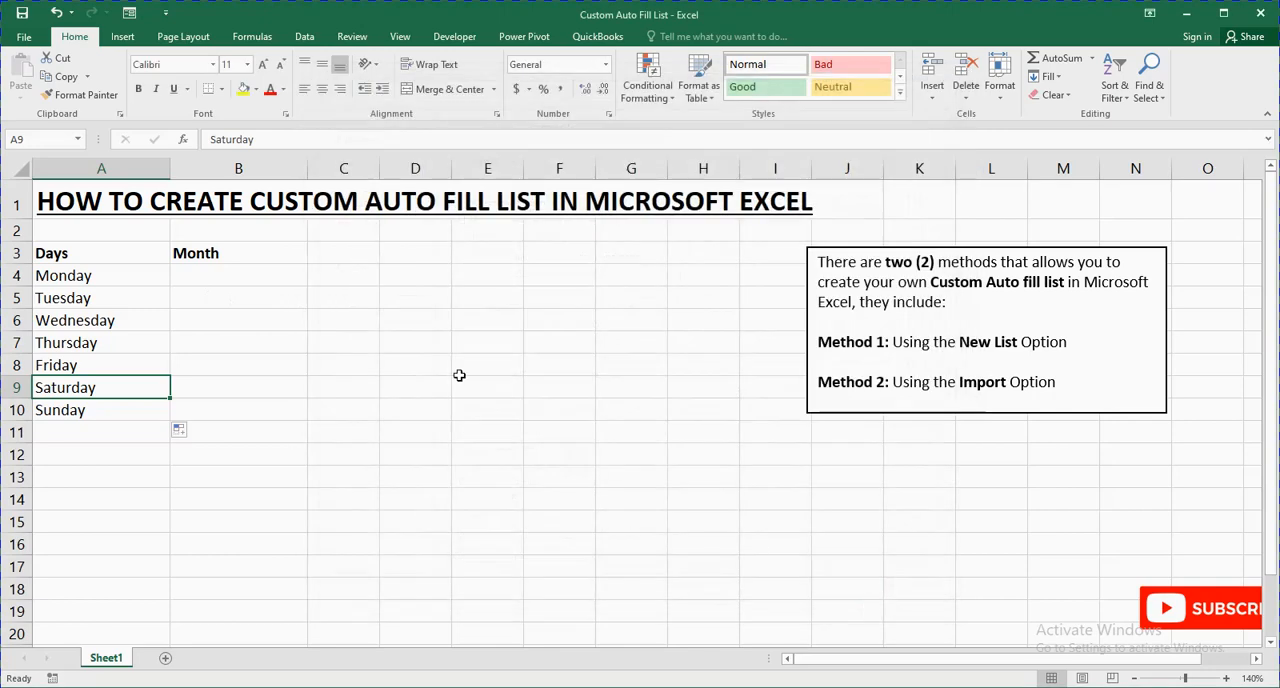
Enter January in cell B4 under the Month heading
left_click(222, 276)
left_click(83, 252)
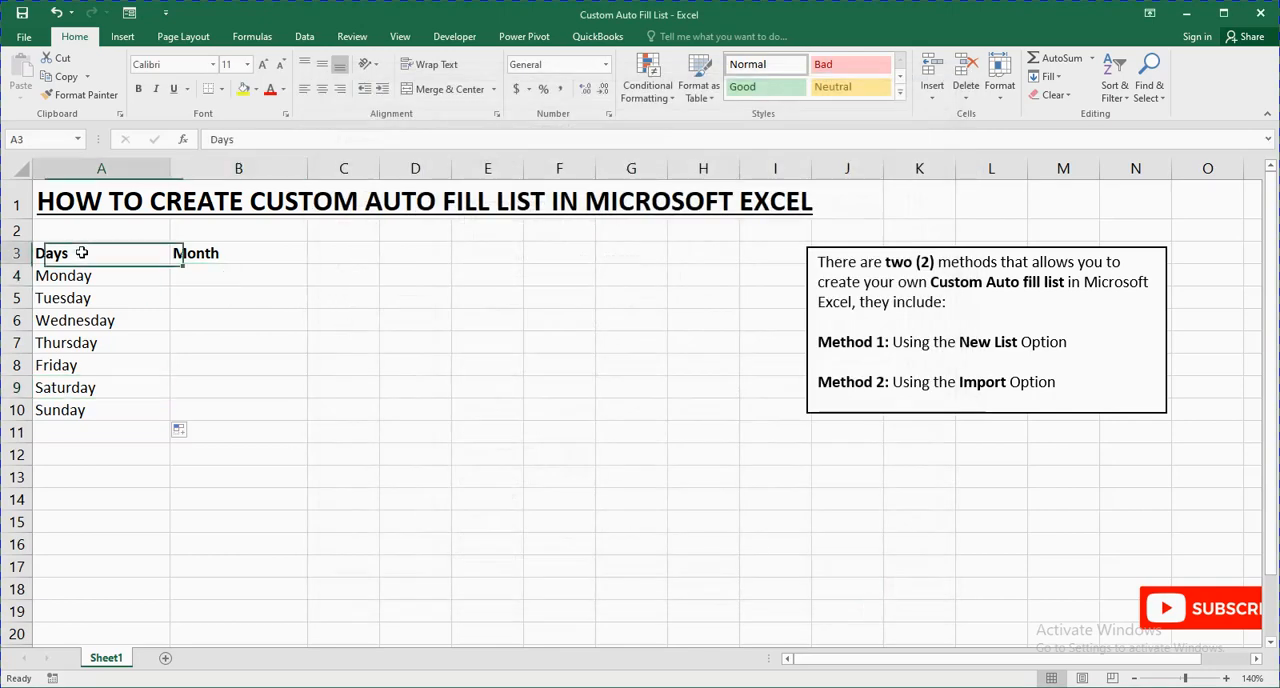
key("Right")
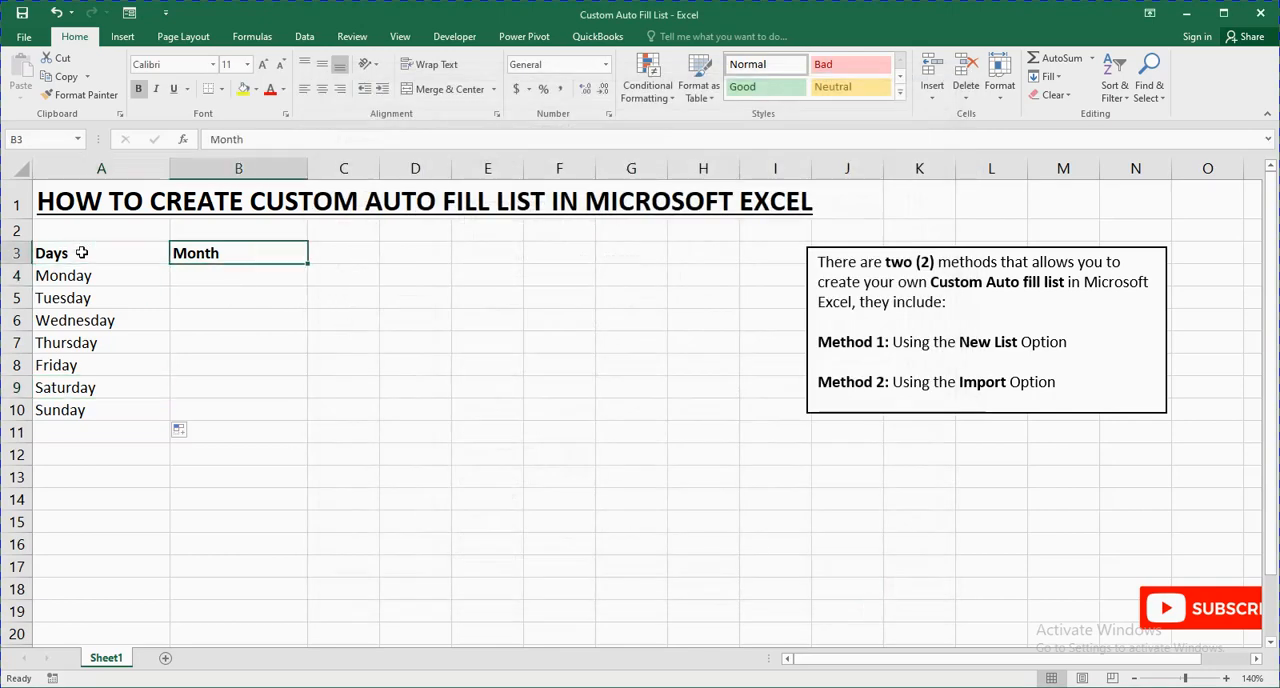
left_click(185, 276)
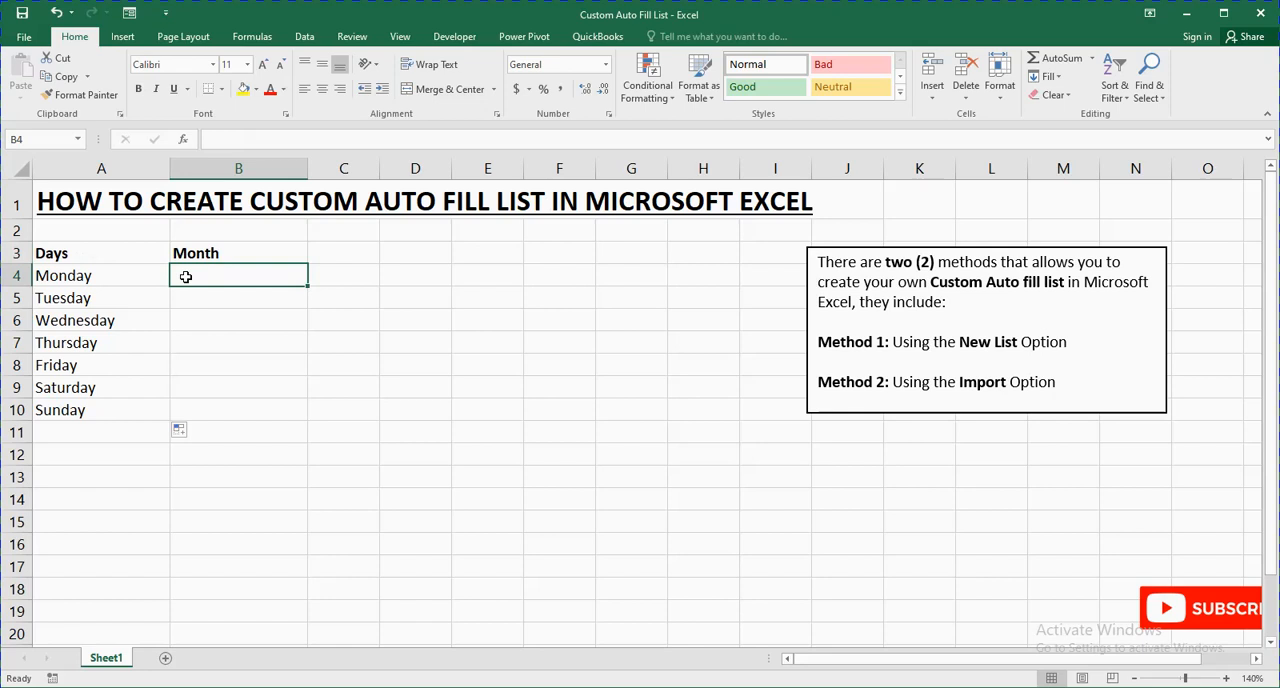
type("Jan")
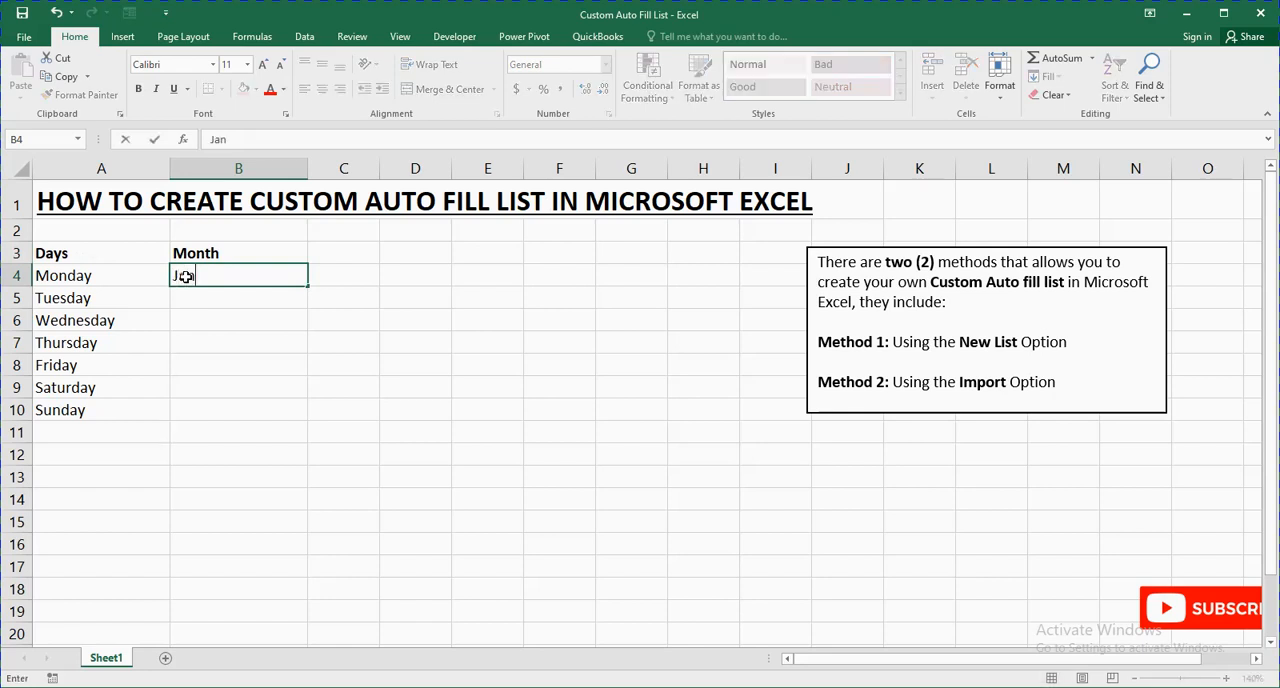
type("uary")
key("Return")
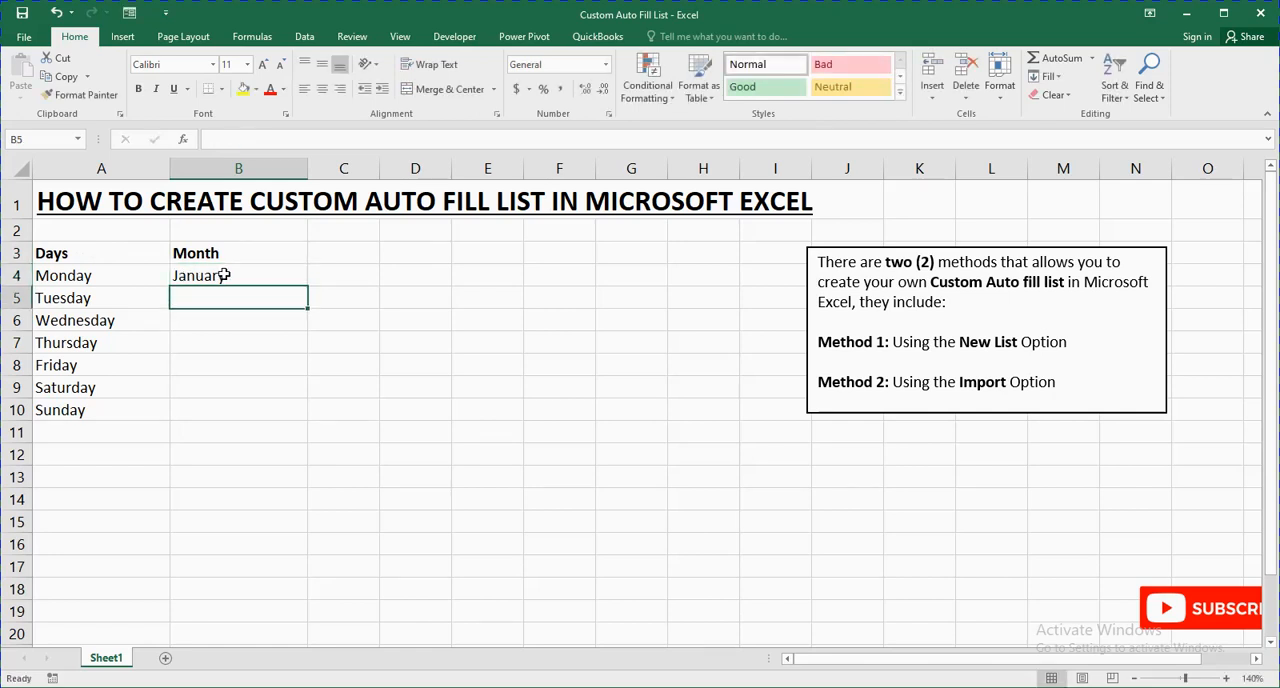
Auto fill the months from January in B4 down to July in B10
left_click(224, 275)
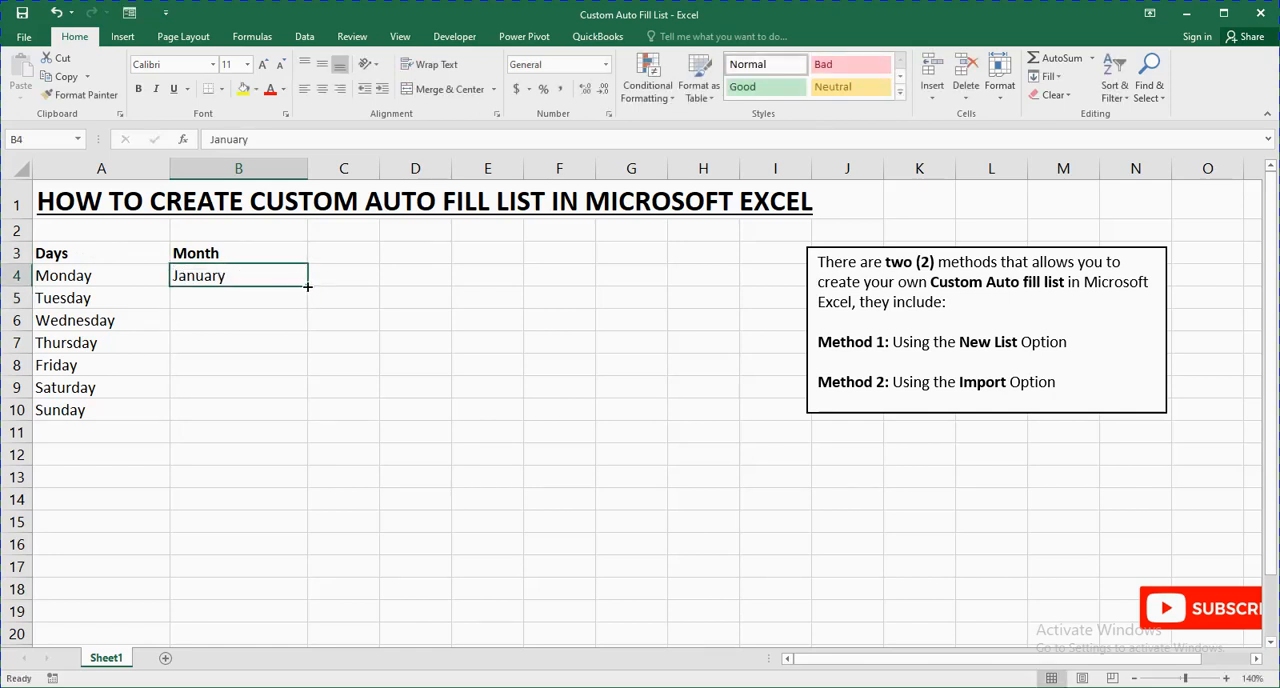
left_click_drag(307, 286, 299, 420)
left_click(212, 318)
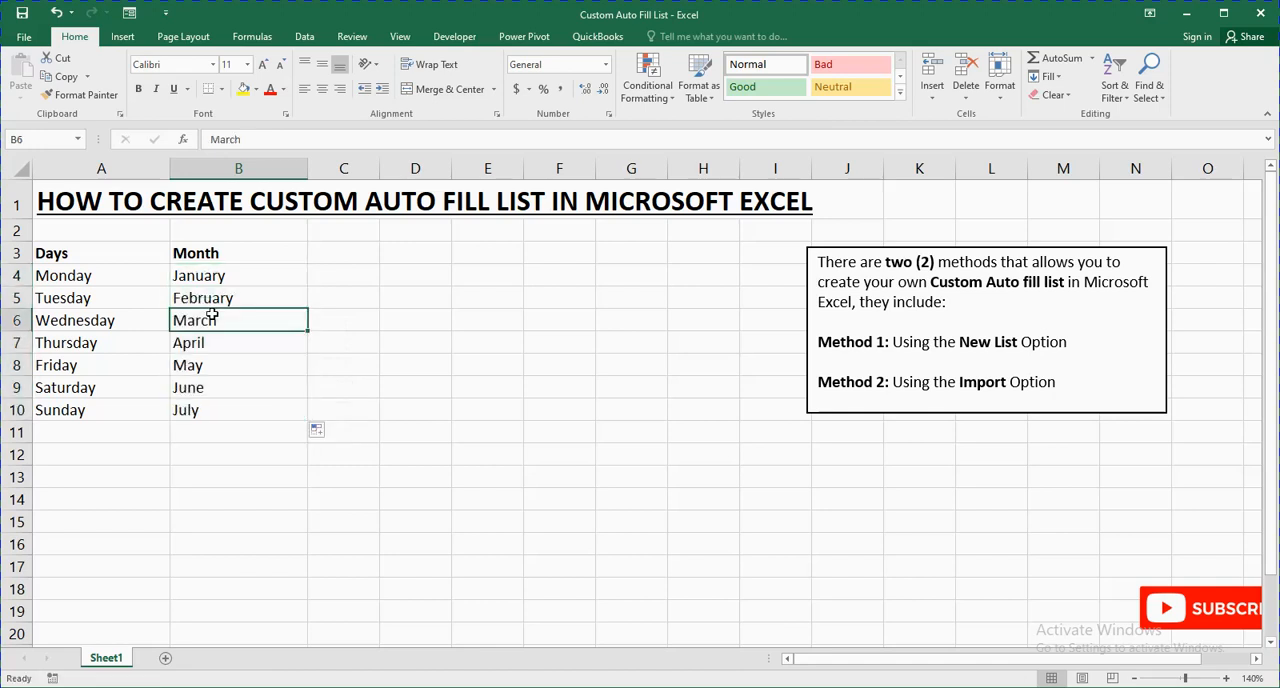
left_click(209, 341)
left_click(205, 365)
left_click(204, 388)
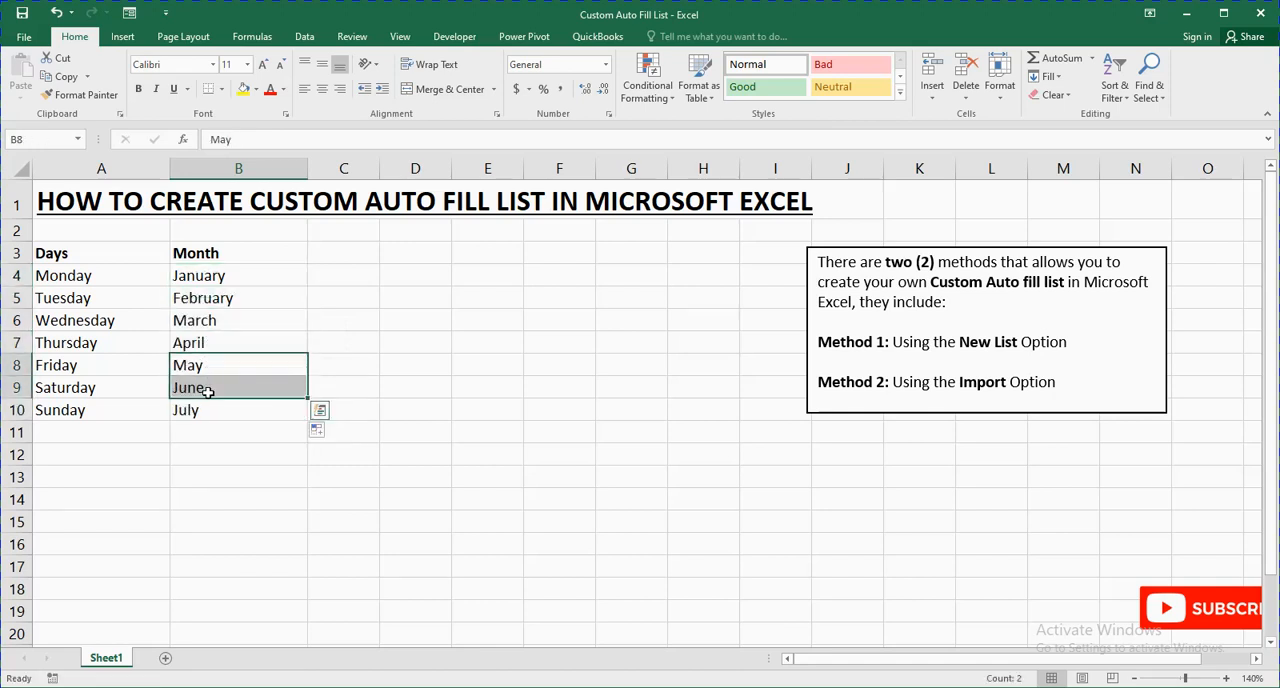
left_click(203, 410)
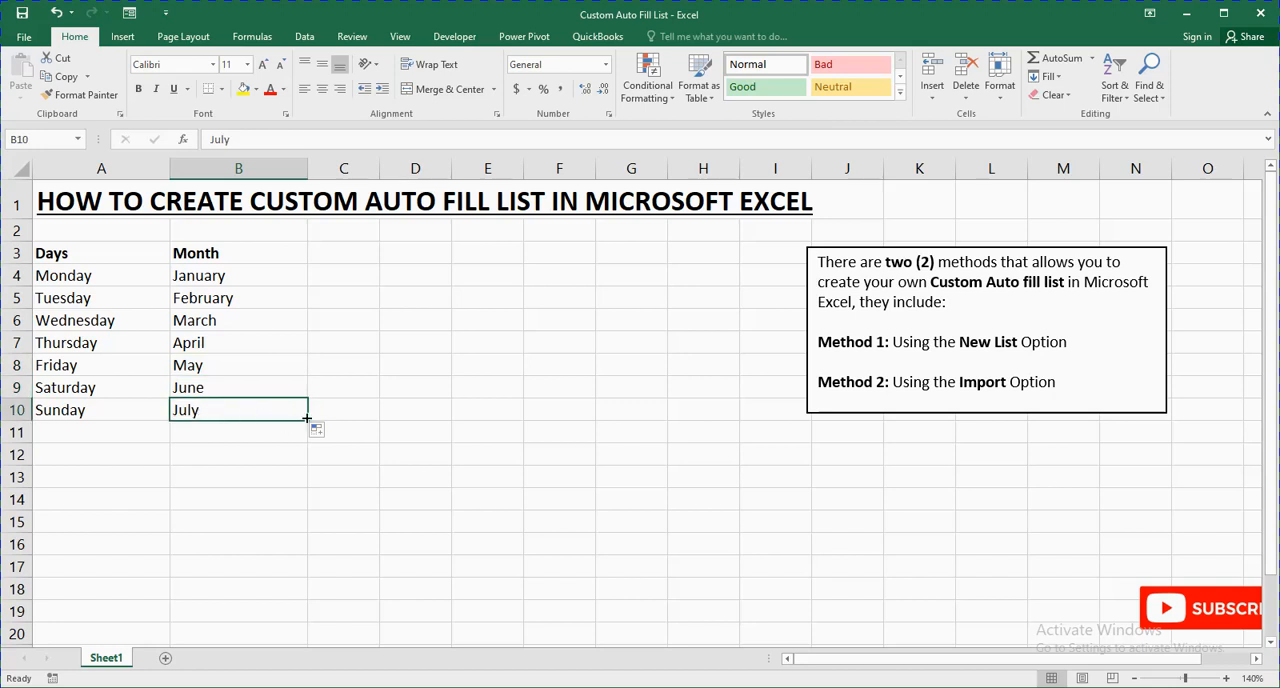
Extend the month series from July in B10 down to December in B15
left_click_drag(308, 422, 301, 468)
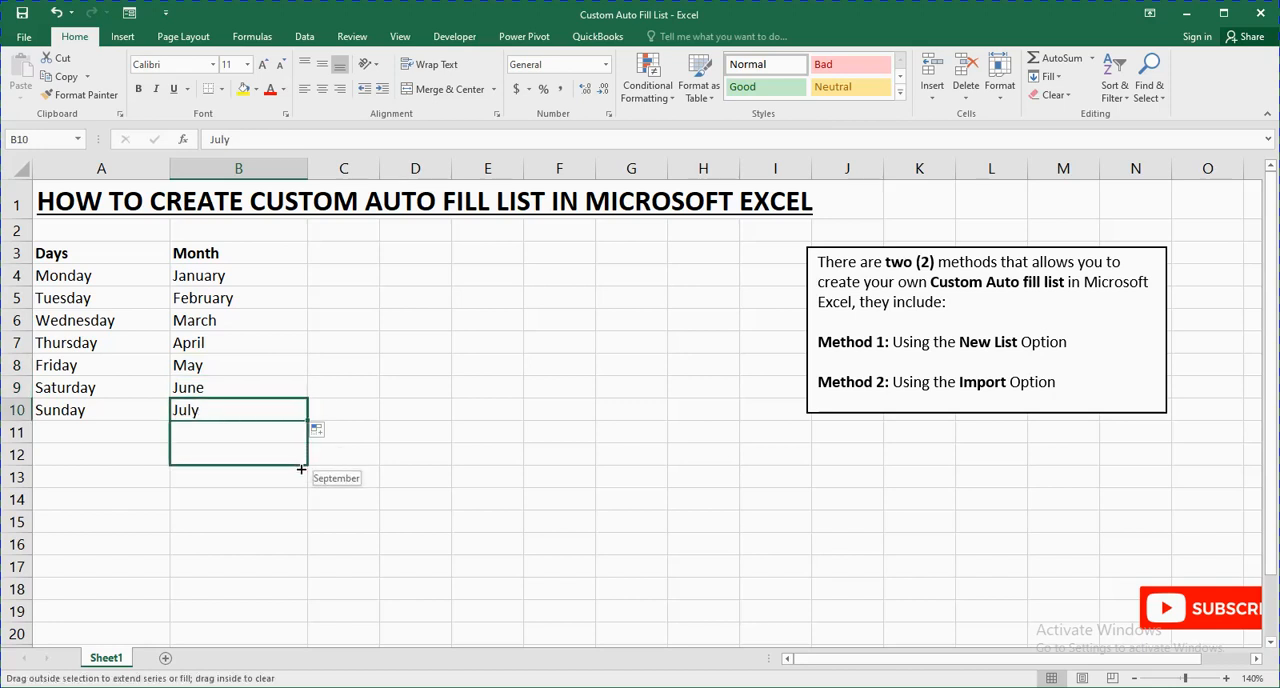
left_click_drag(301, 468, 294, 532)
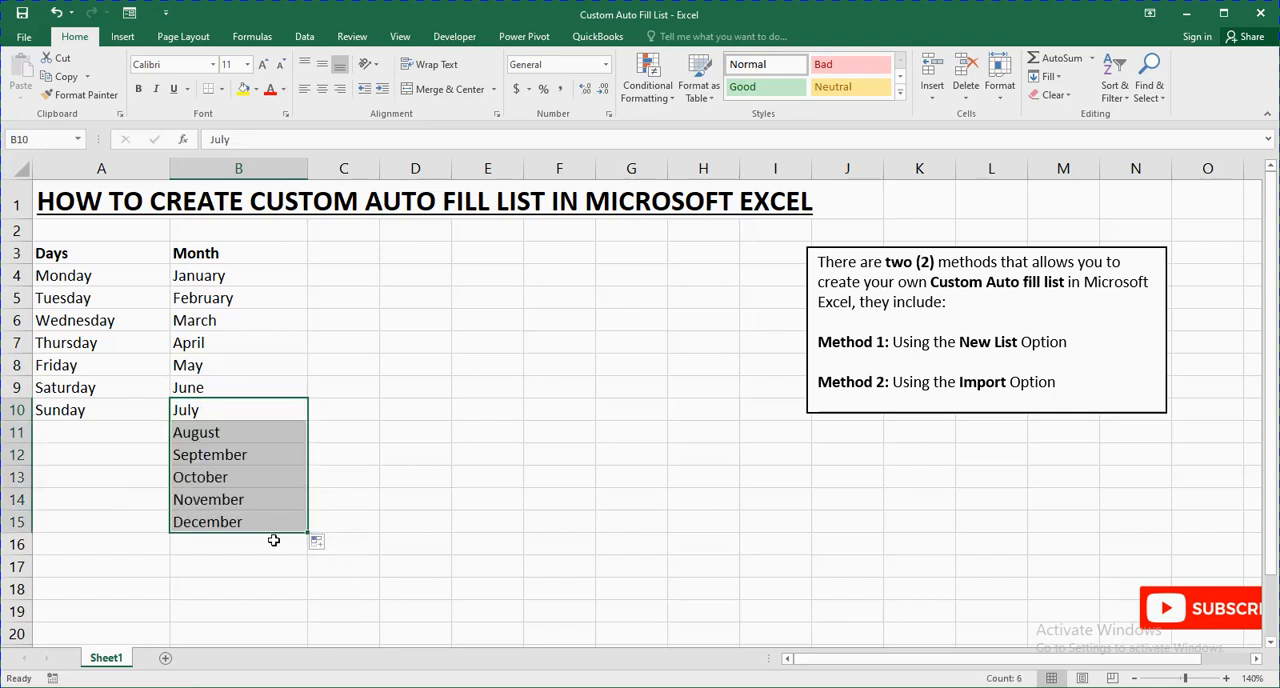
left_click(438, 335)
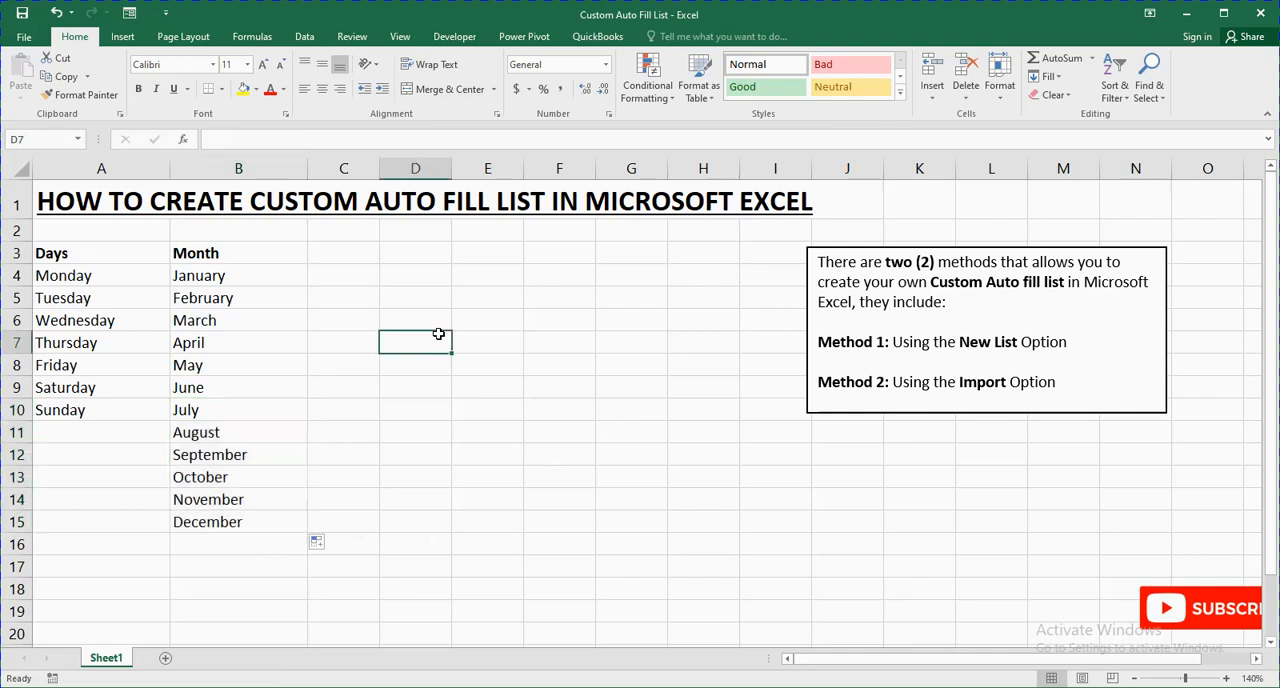
Enter March in cell D7 and auto fill the months down to December in D16
type("Mar")
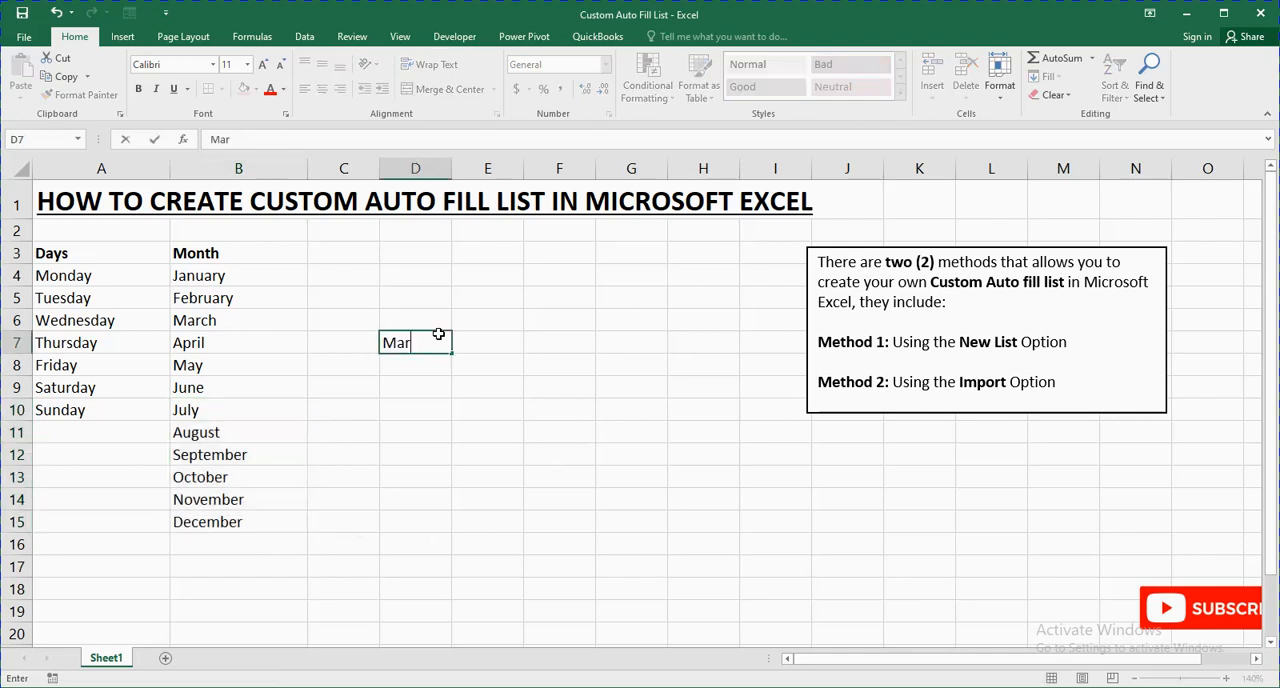
type("ch")
key("Return")
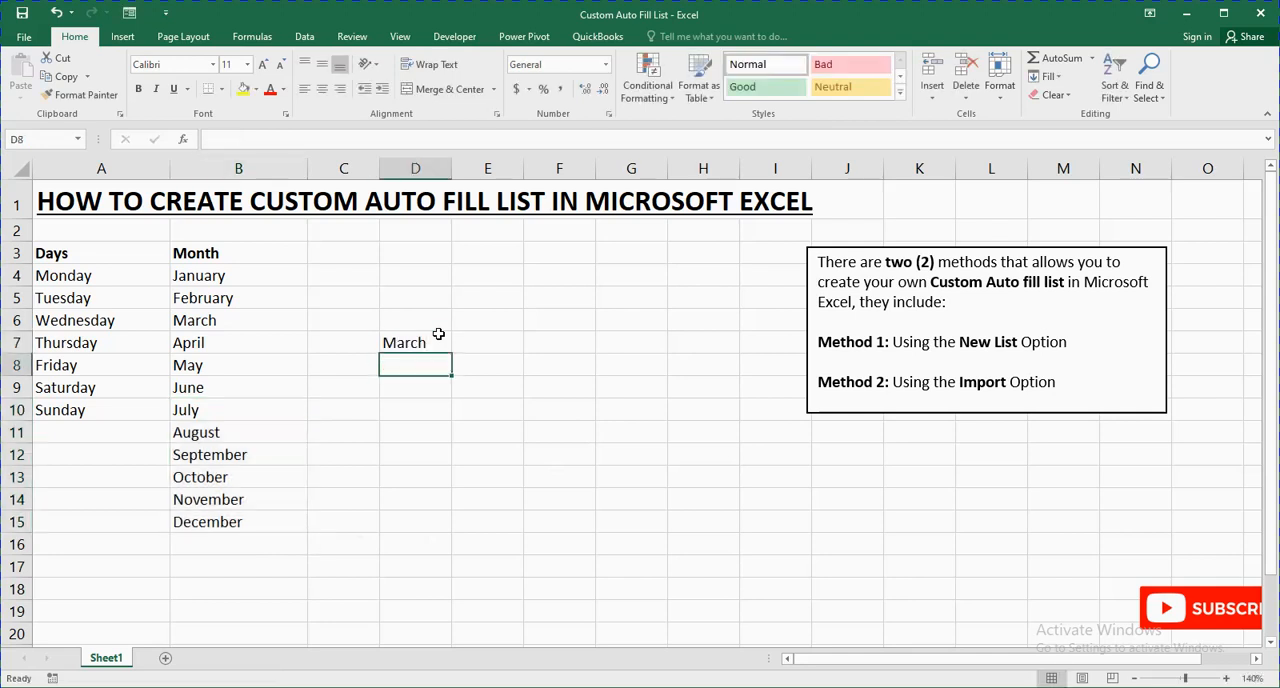
left_click(428, 342)
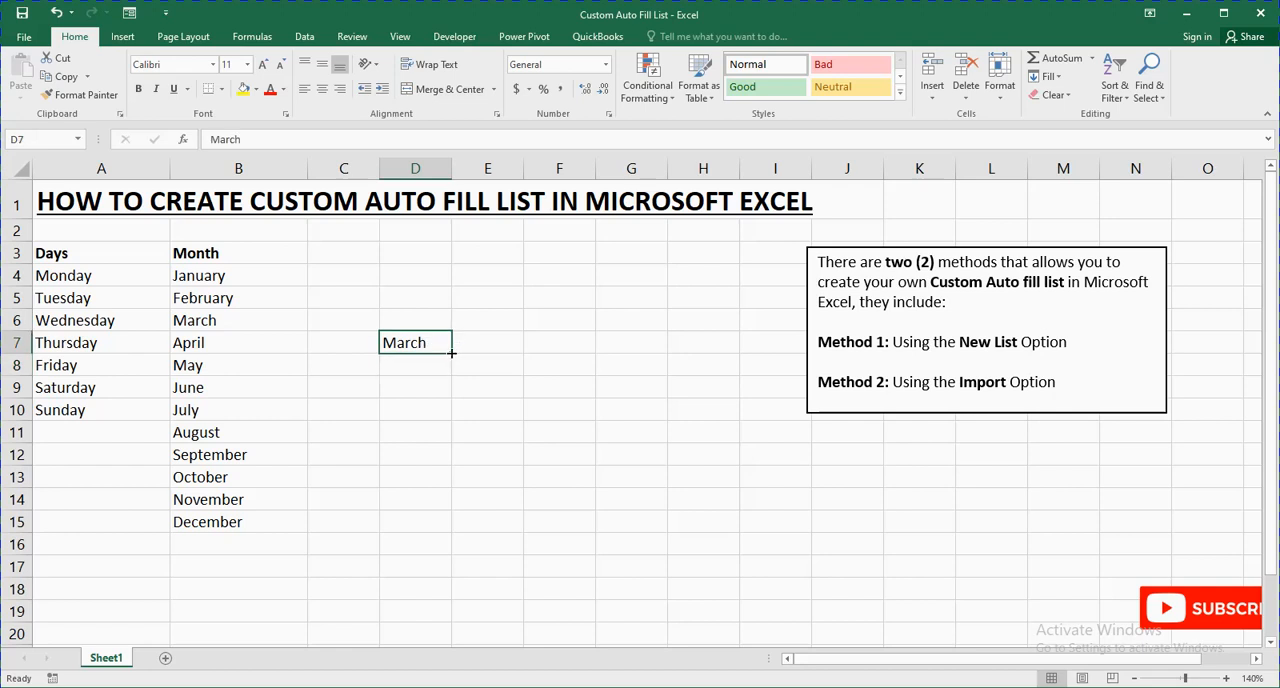
left_click_drag(451, 353, 435, 550)
left_click(395, 342)
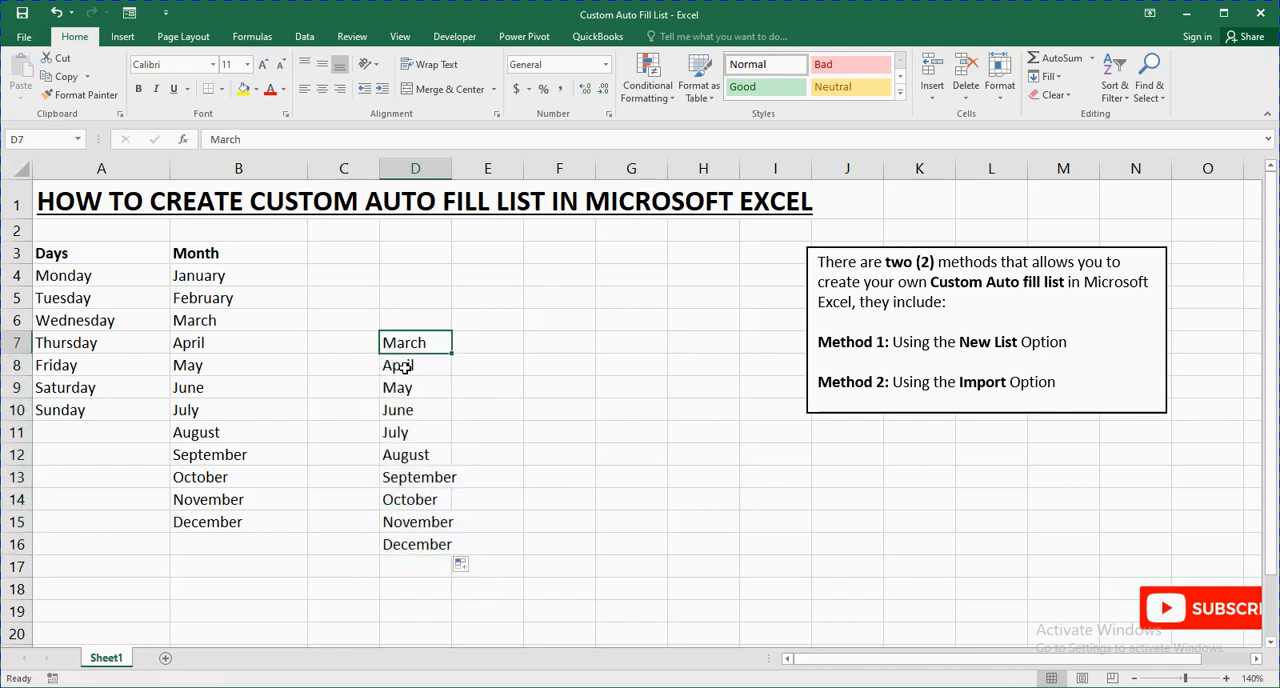
left_click(400, 367)
left_click_drag(403, 390, 410, 435)
left_click(410, 422)
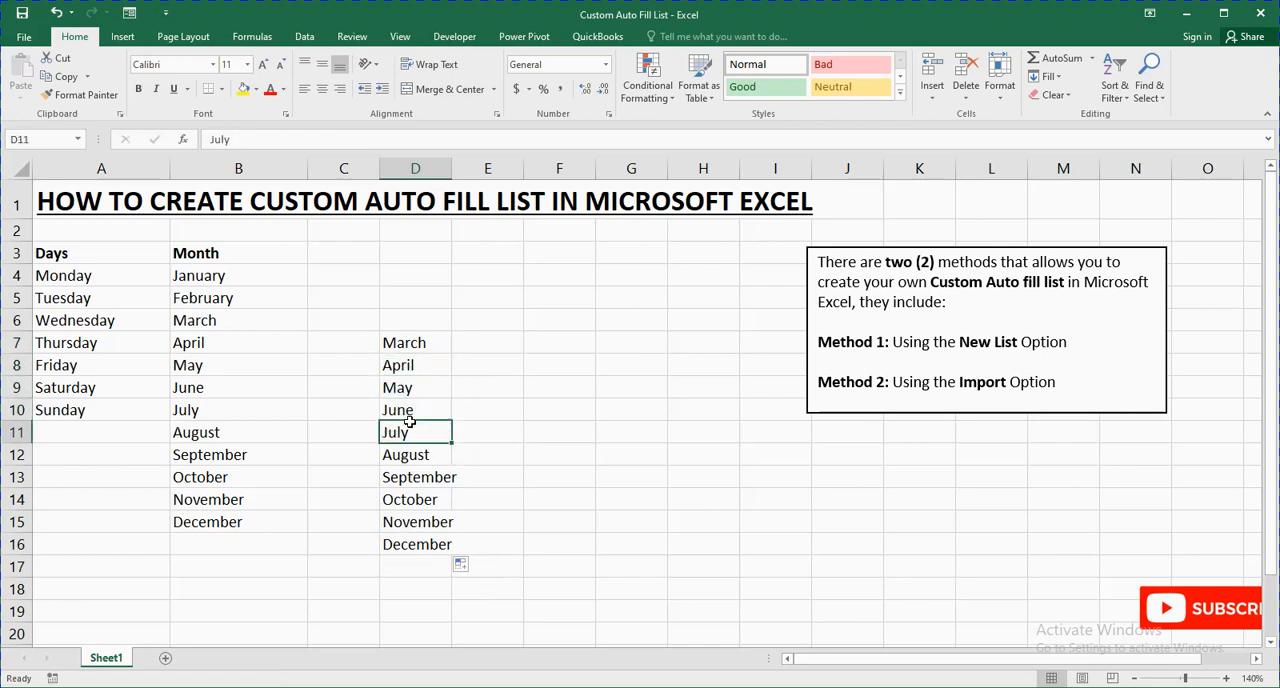
Examine the entries of the built-in full month list in the custom lists editor, and close the editor and options
left_click(24, 36)
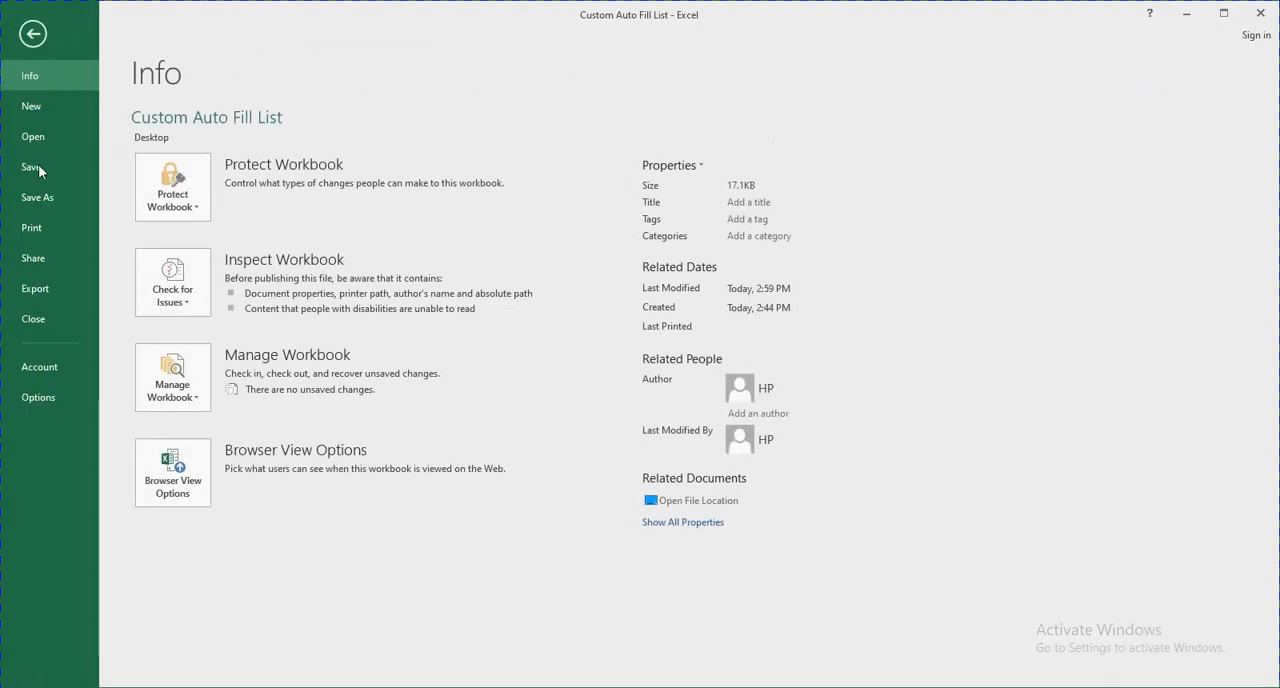
left_click(40, 398)
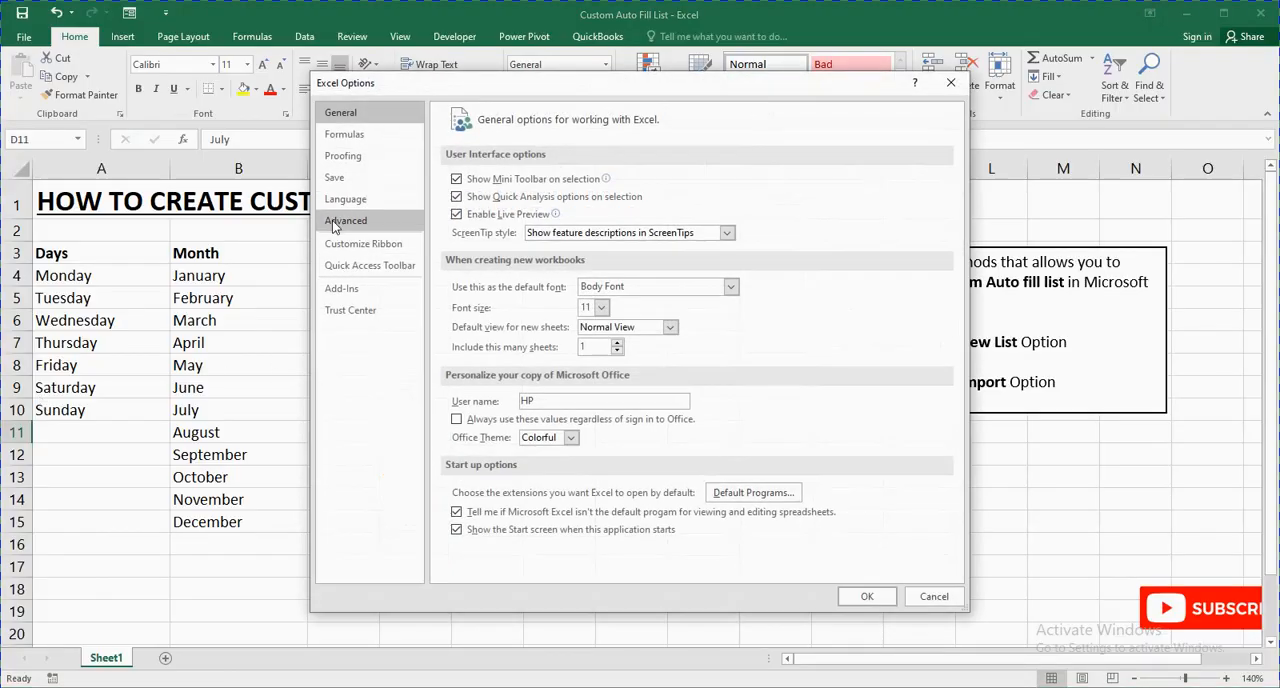
left_click(335, 222)
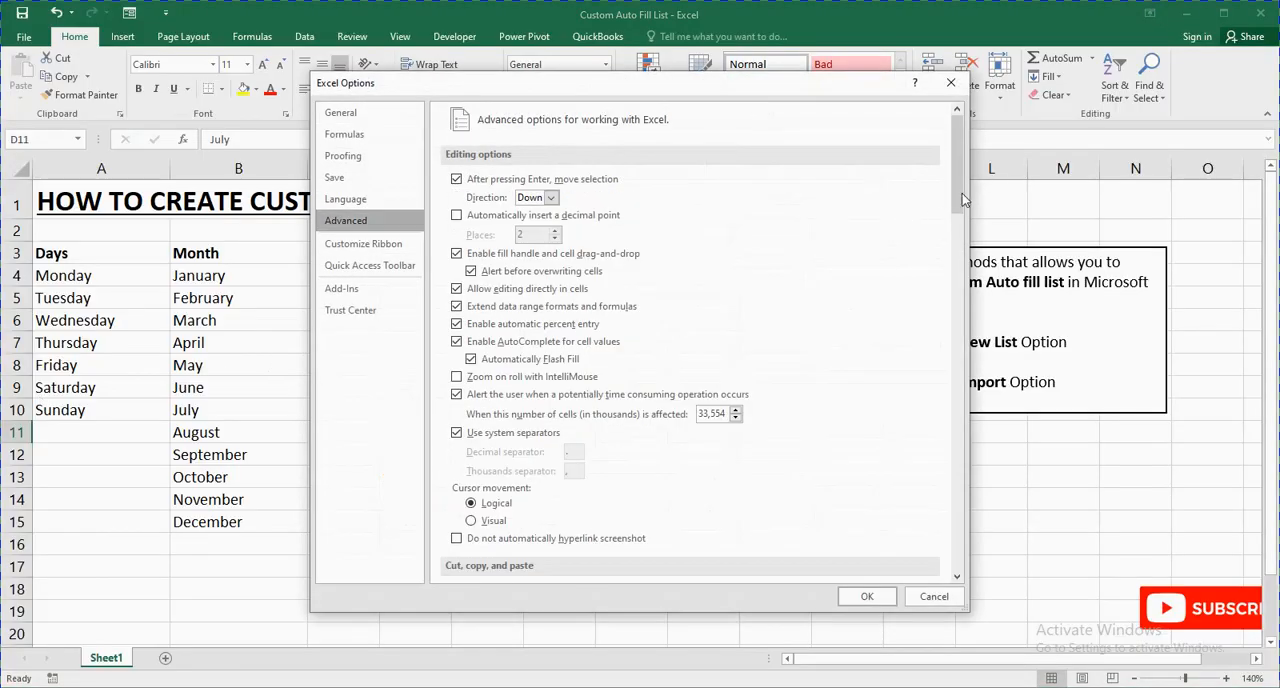
left_click_drag(962, 193, 955, 308)
left_click_drag(946, 343, 916, 500)
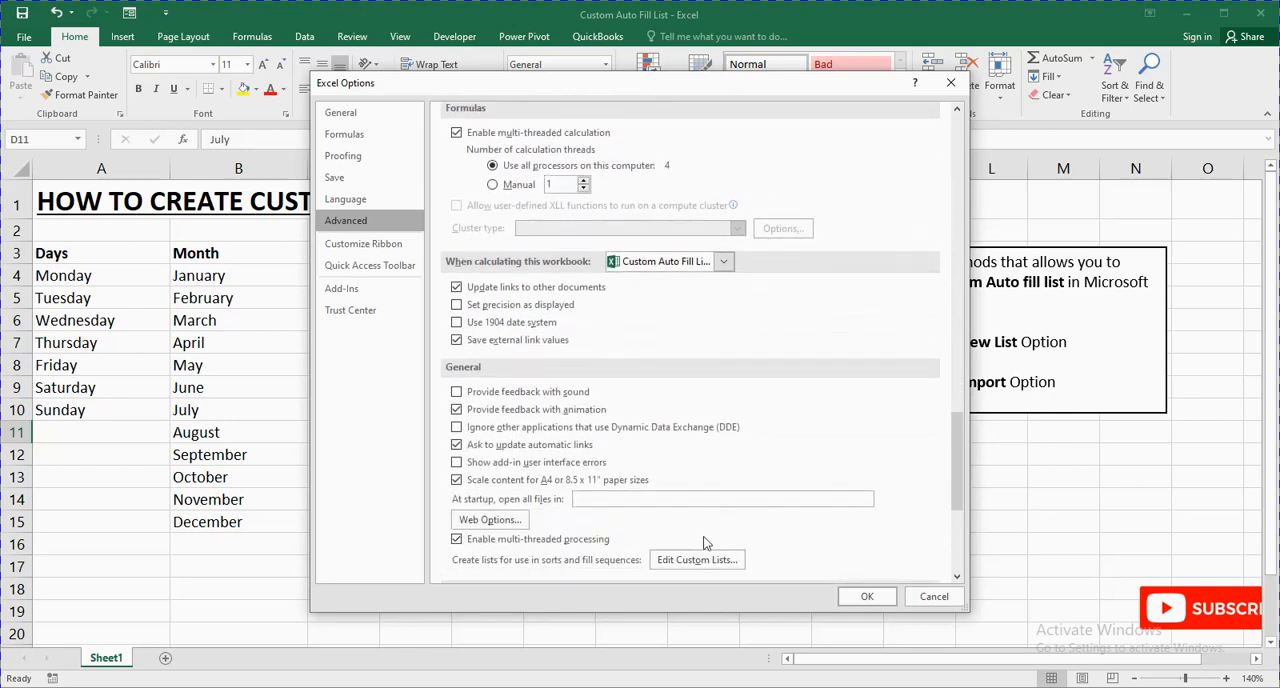
left_click(690, 559)
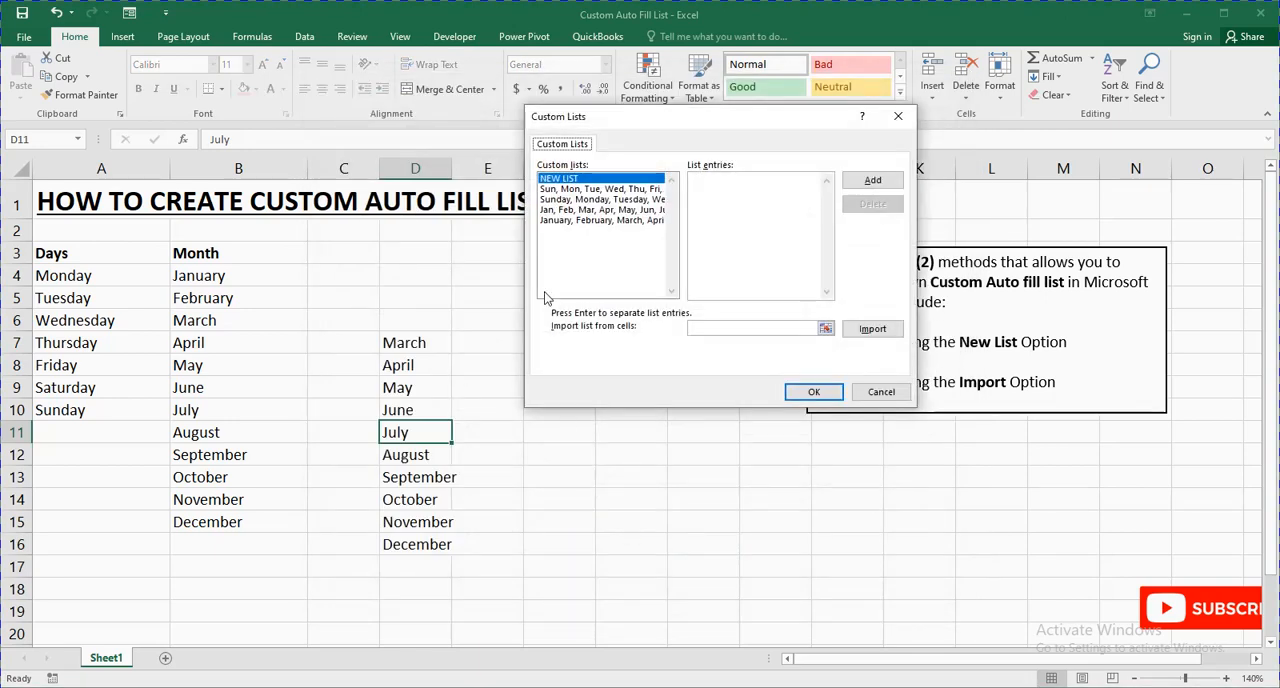
left_click(583, 221)
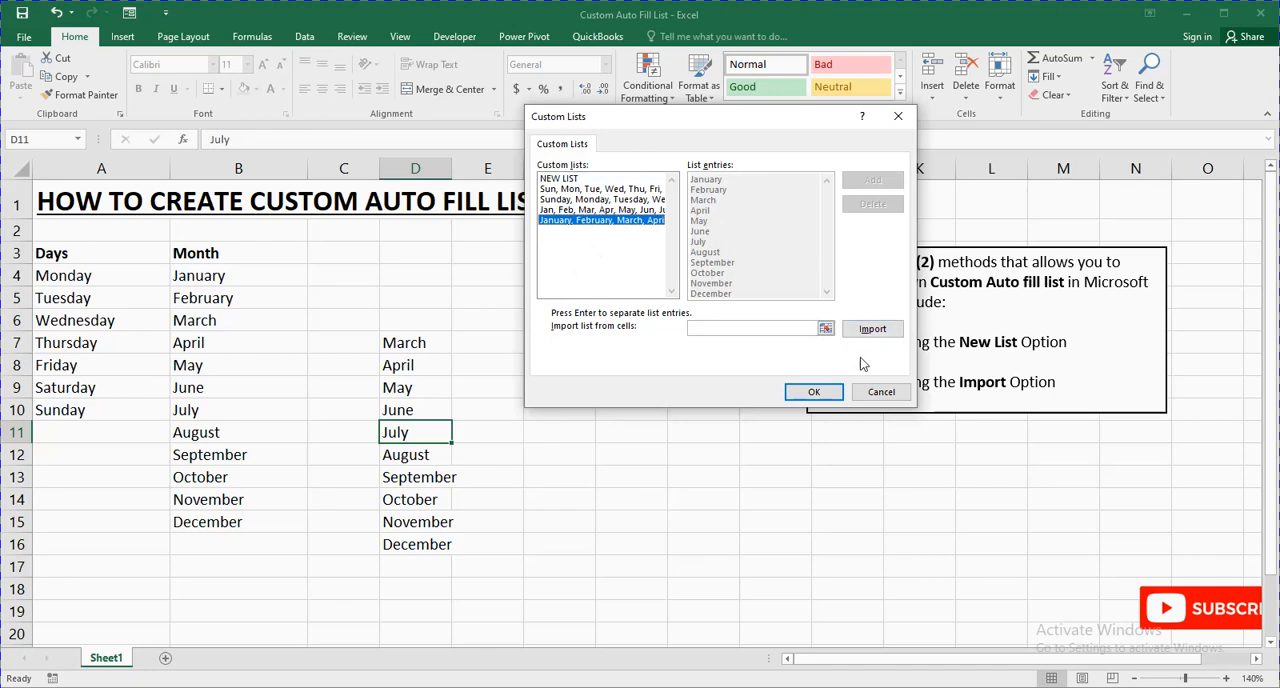
left_click(816, 391)
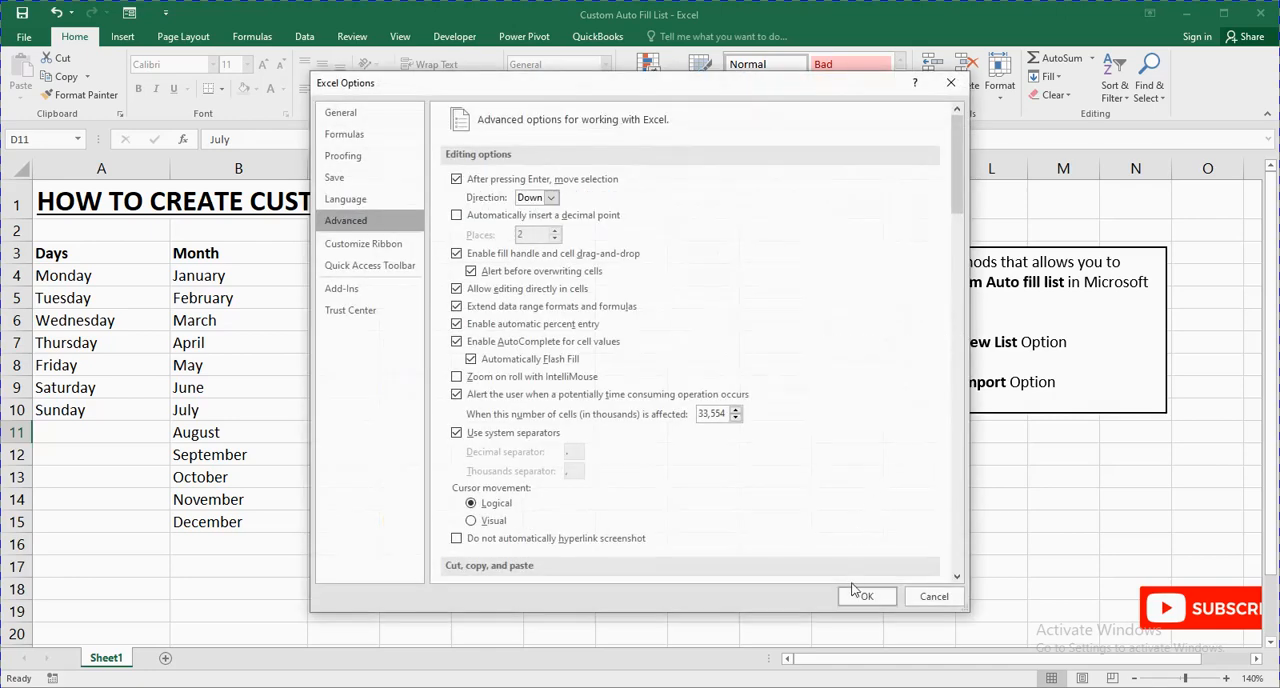
left_click(846, 599)
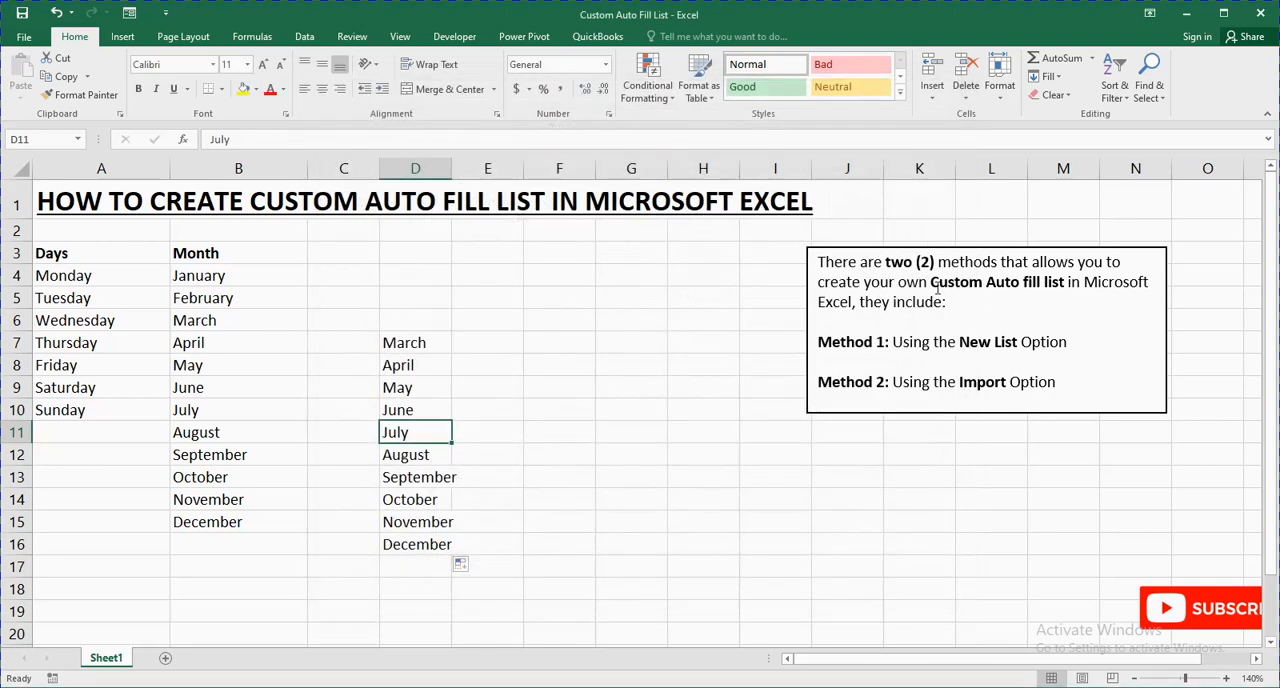
Clear the month series from March to December in cells D7 to D16
left_click(413, 342)
key("shift+Down")
key("shift+Down")
key("shift+Down")
key("shift+Down")
key("shift+Down")
key("shift+Down")
key("shift+Down")
key("shift+Down")
key("shift+Down")
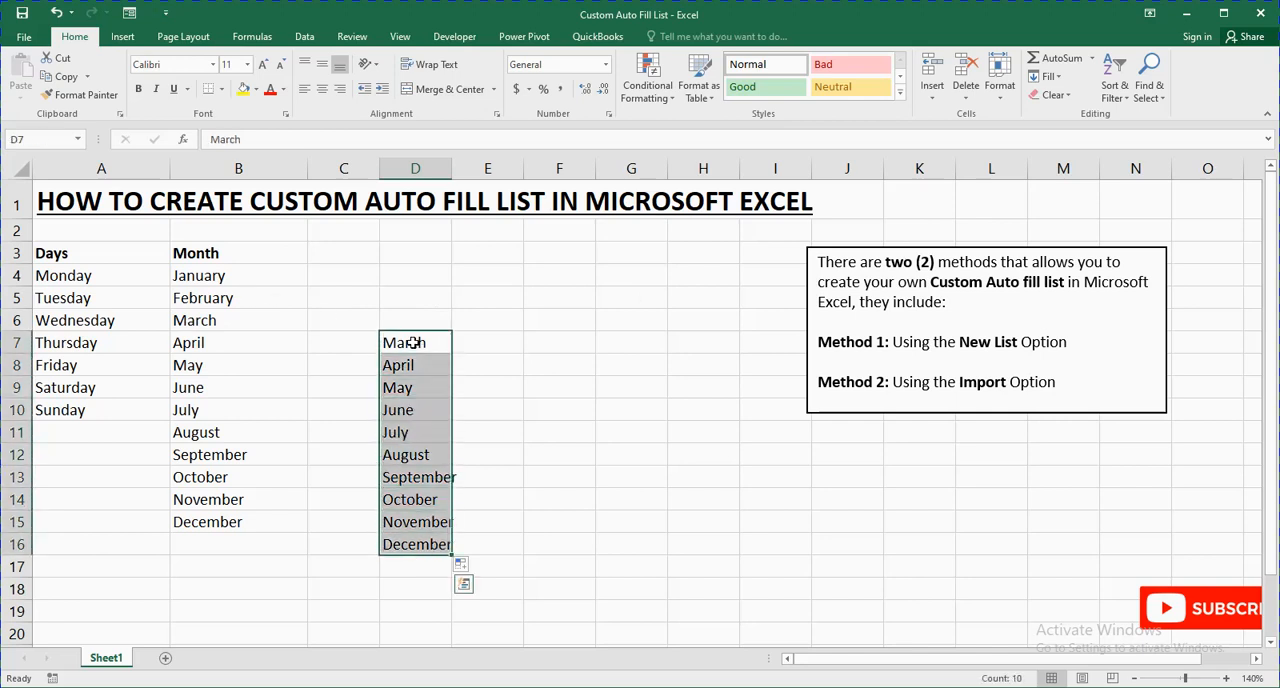
key("Delete")
left_click(484, 329)
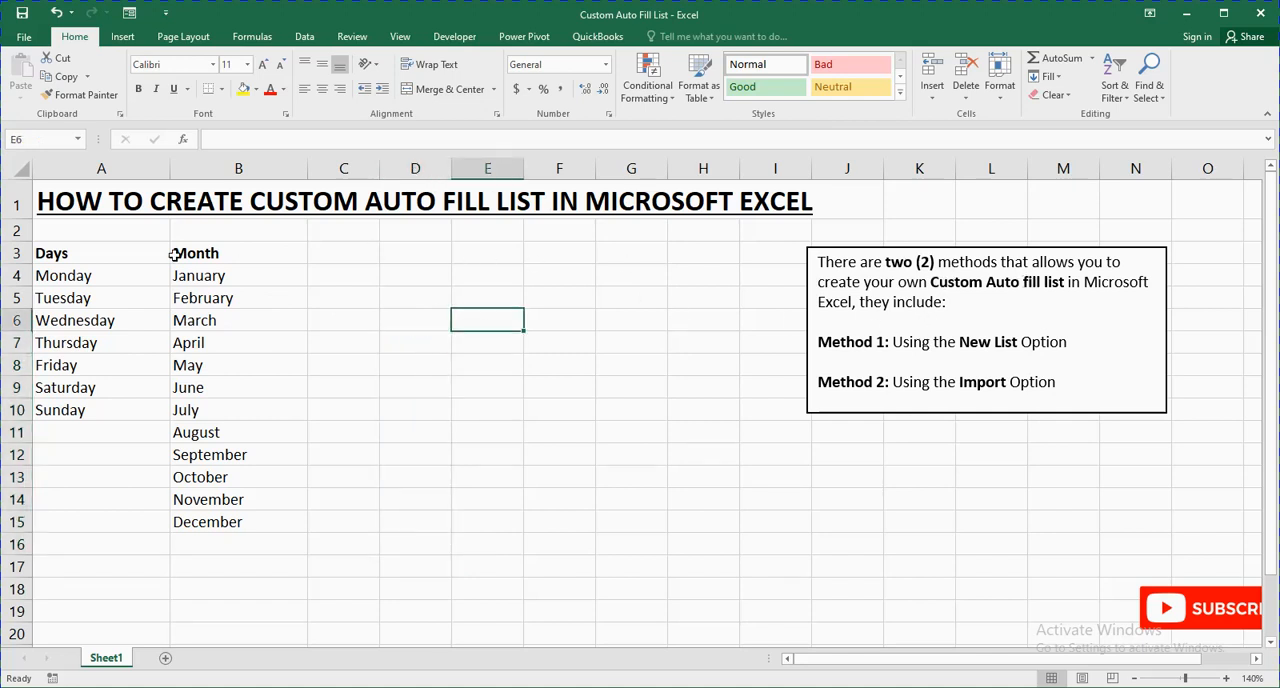
left_click_drag(75, 277, 185, 522)
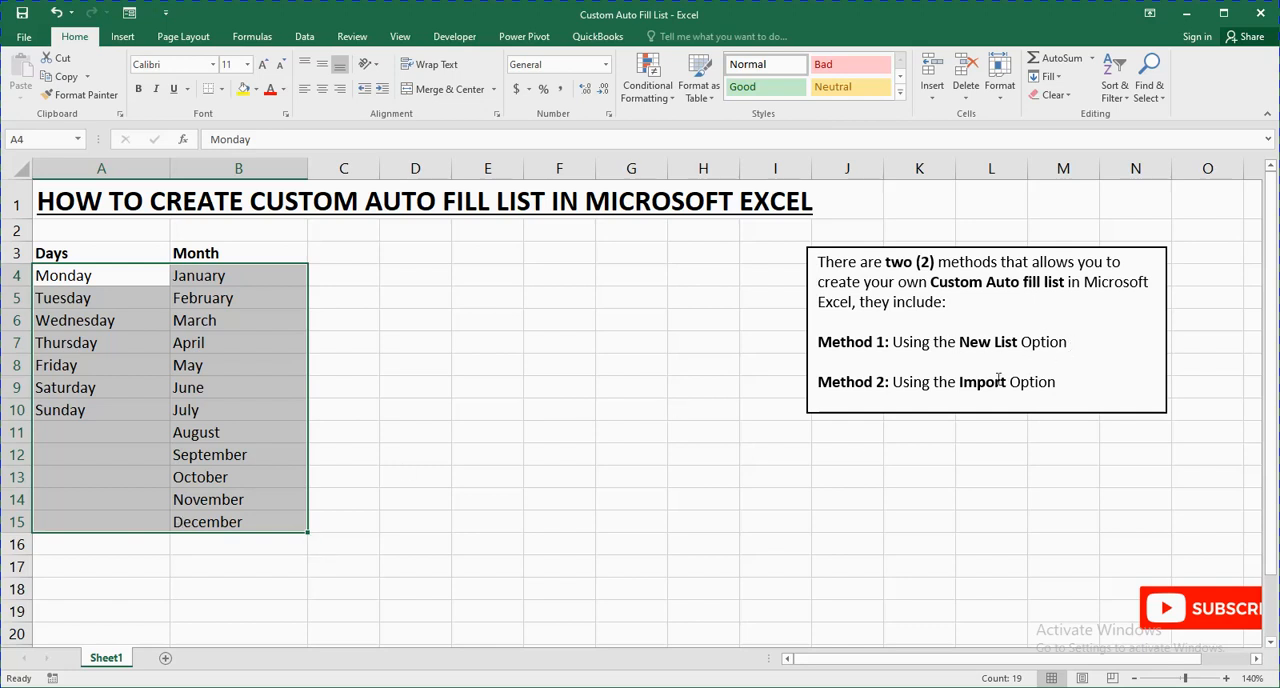
left_click(755, 433)
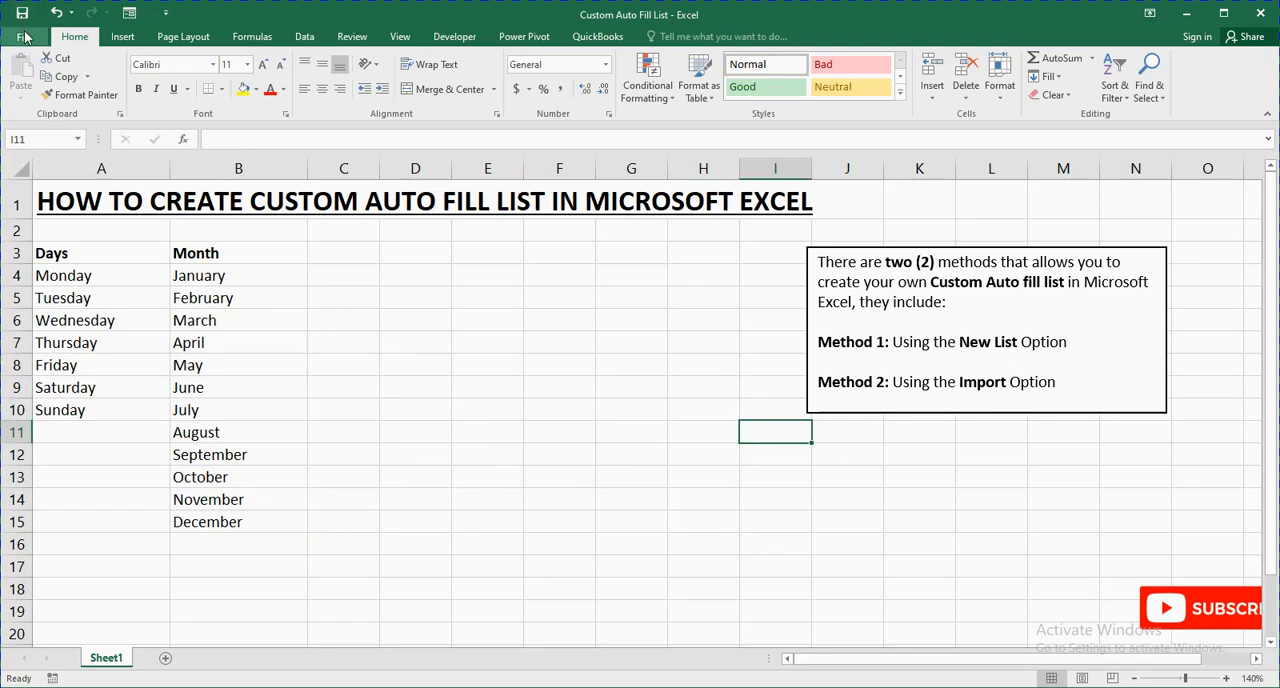
Enter the heading Numbers in Words in cell C3
left_click(353, 258)
type("N")
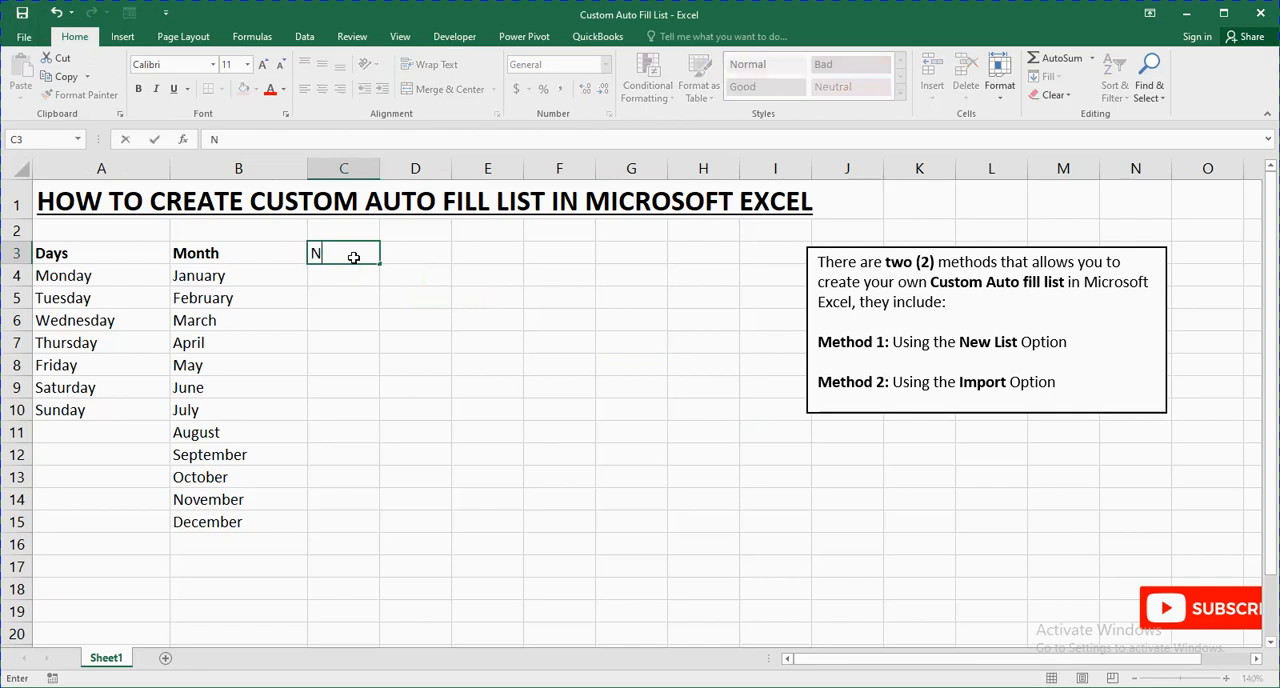
type("umbers in Wors")
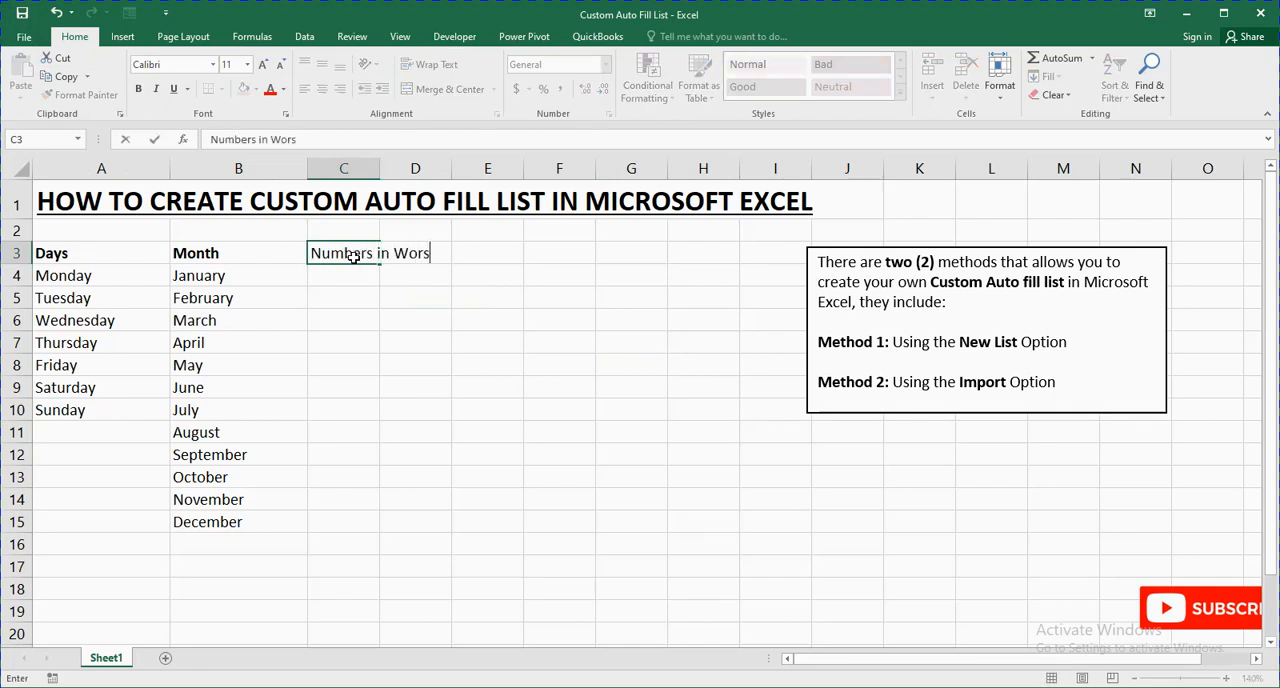
key("BackSpace")
type("ds")
key("Return")
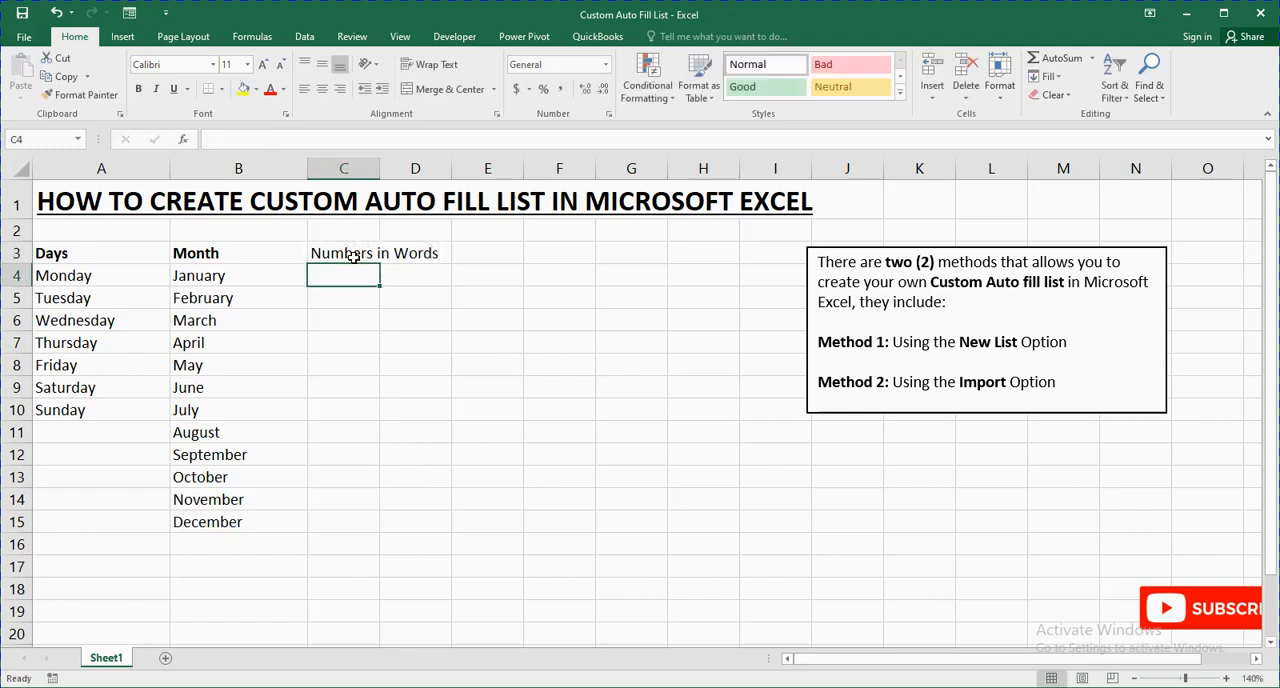
Fit column C to its heading's width and make the Numbers in Words heading bold
double_click(379, 164)
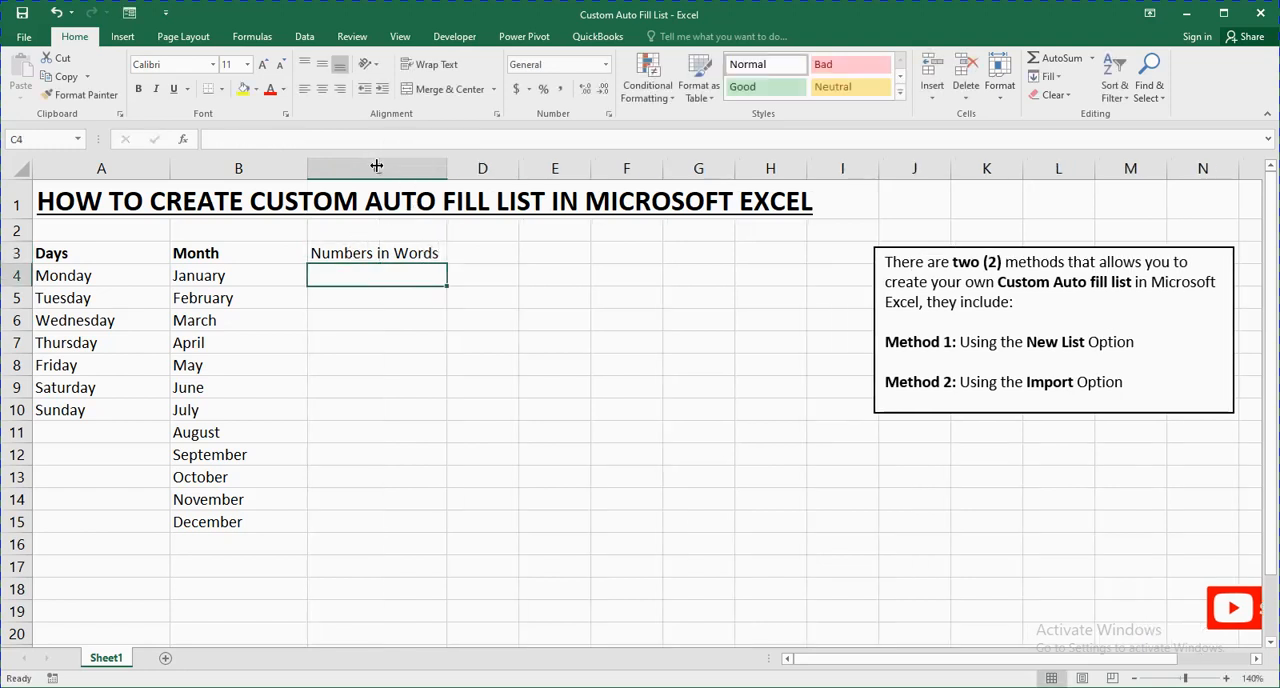
left_click(430, 252)
left_click(139, 89)
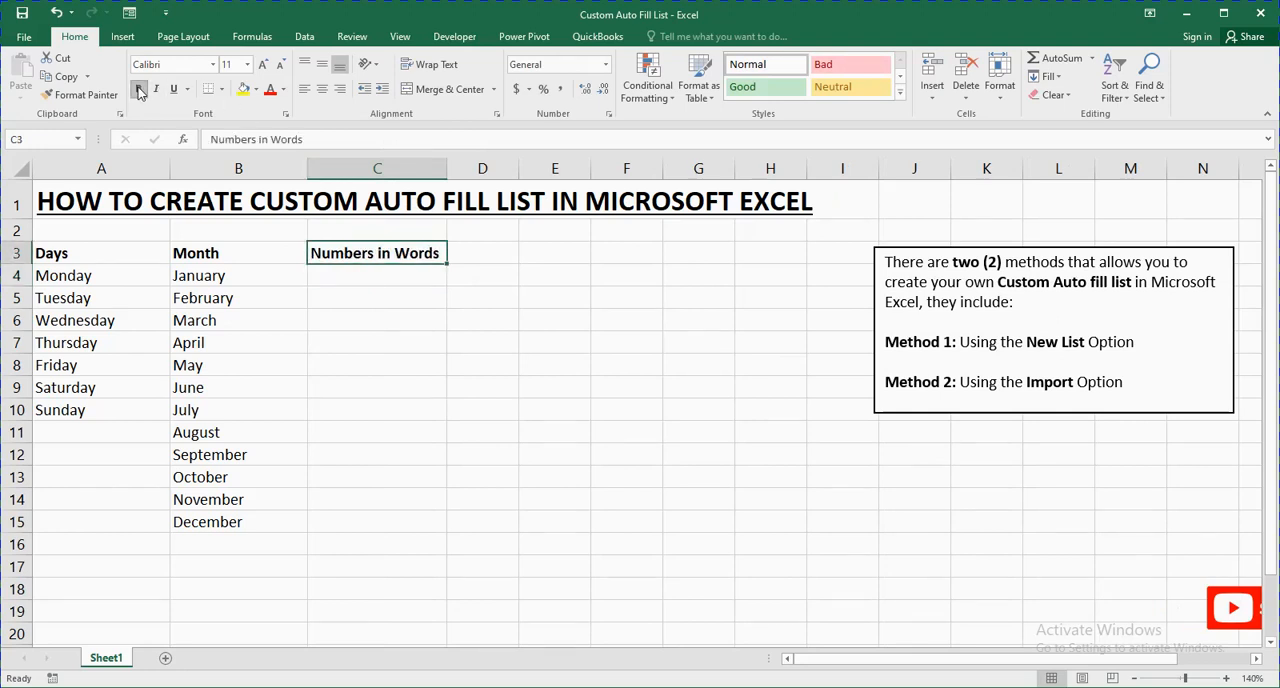
left_click(484, 409)
left_click(350, 268)
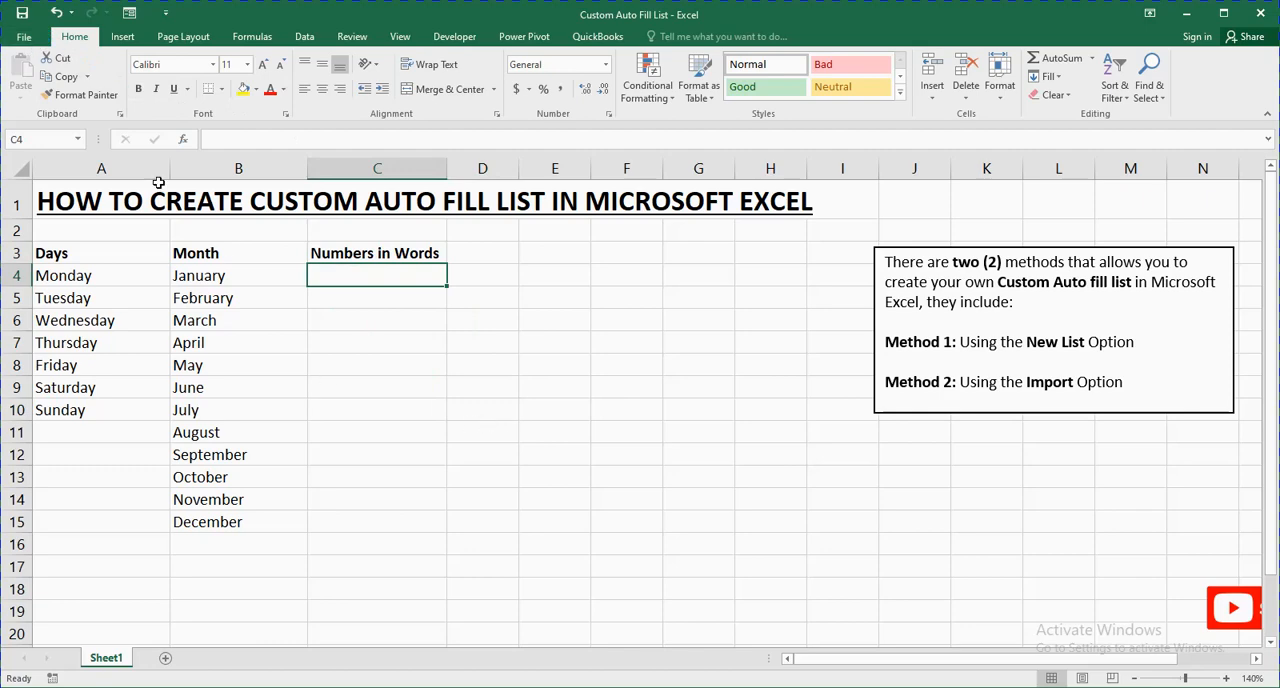
Add a new custom list with the entries One, Two, Three, Four, Five, Six, Seven, Eight and Ten, and accept the options
left_click(25, 37)
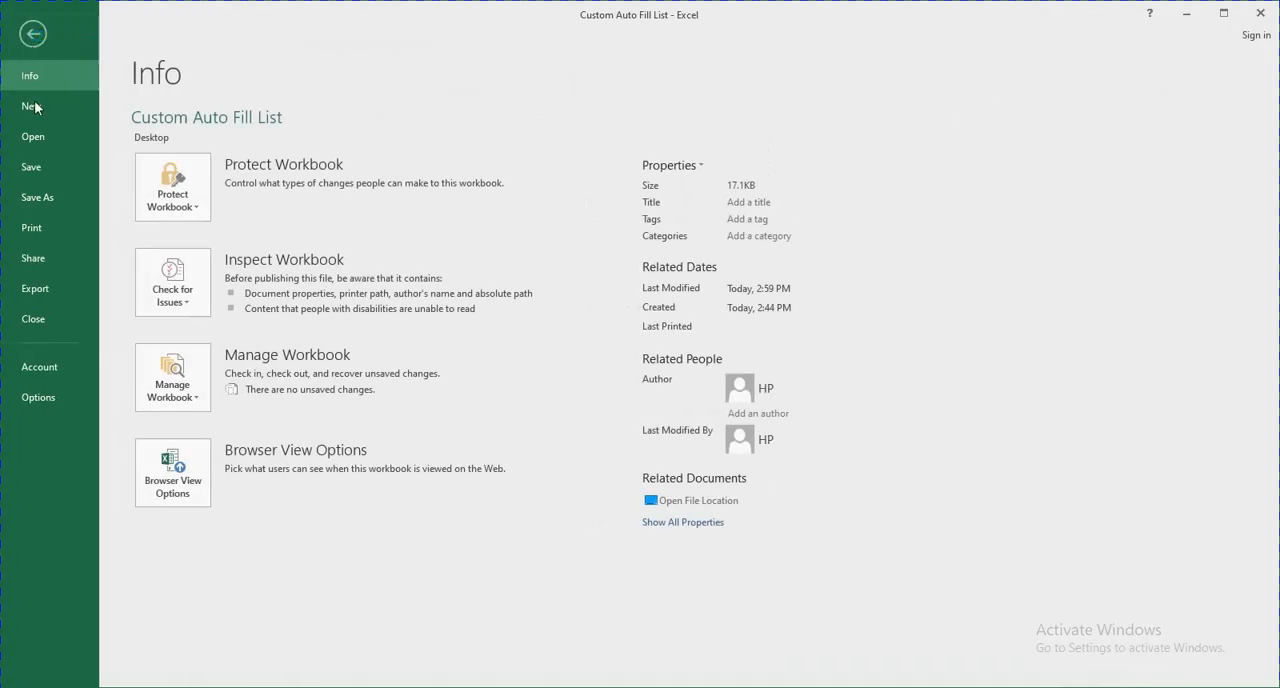
left_click(49, 394)
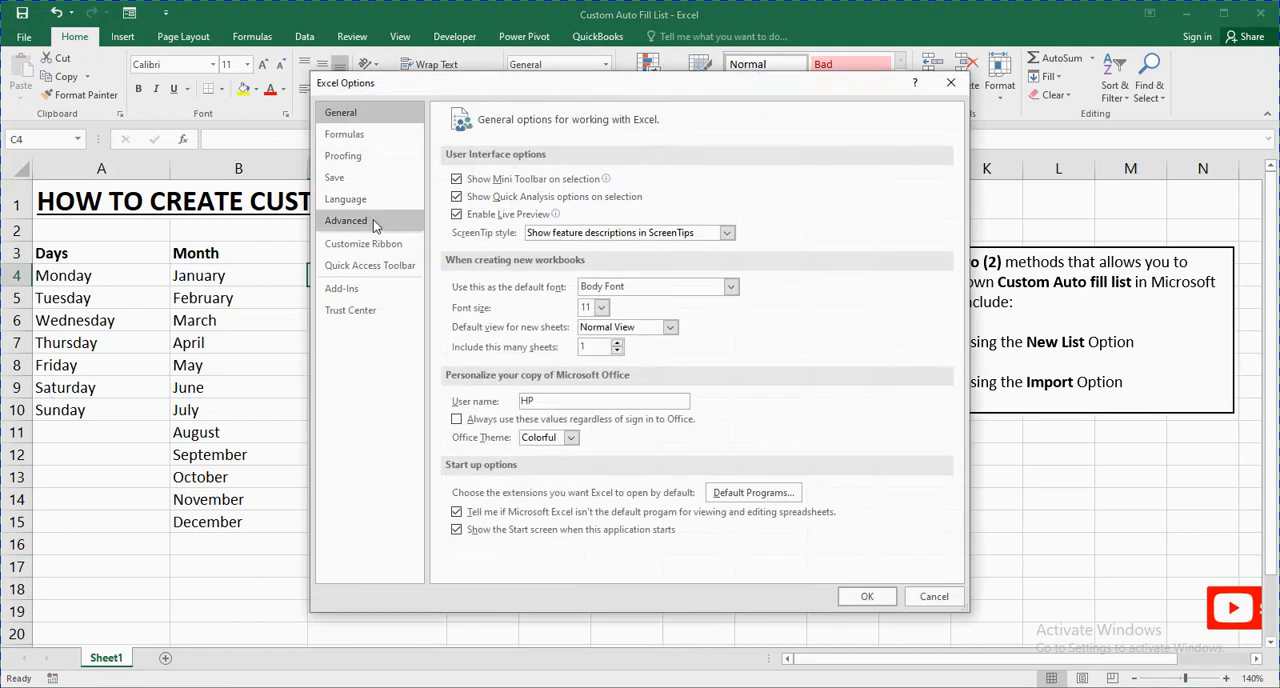
left_click(375, 224)
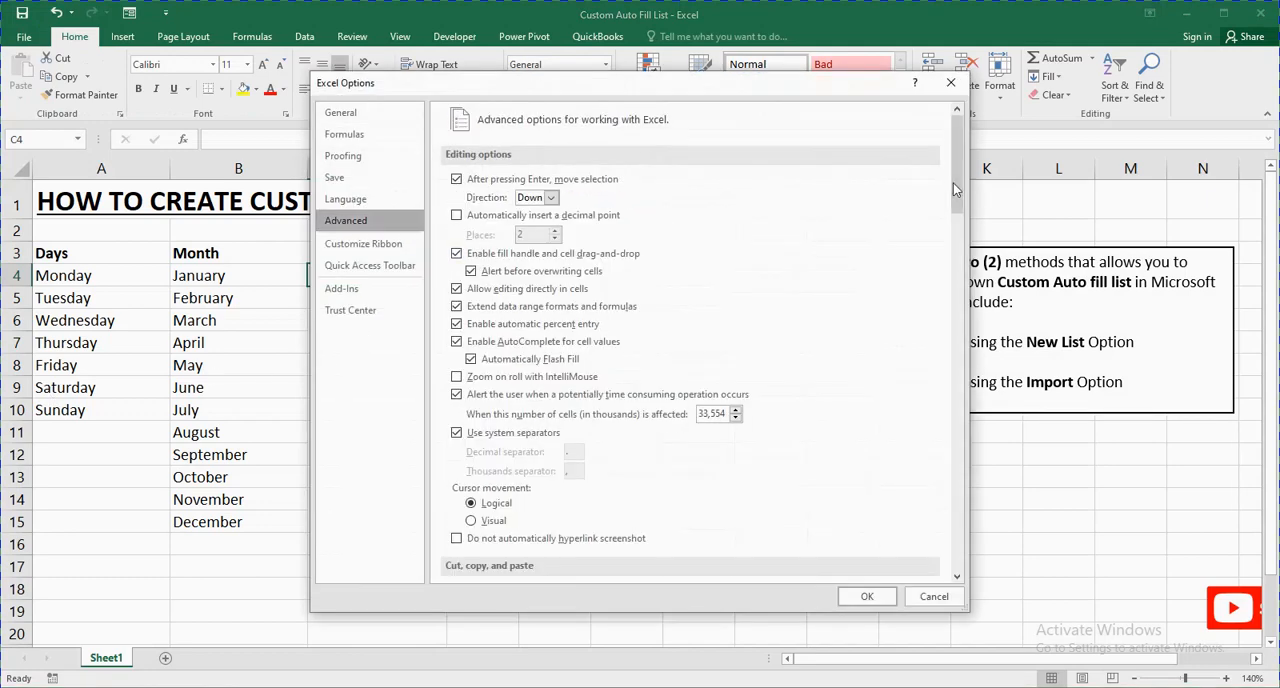
left_click_drag(956, 187, 975, 505)
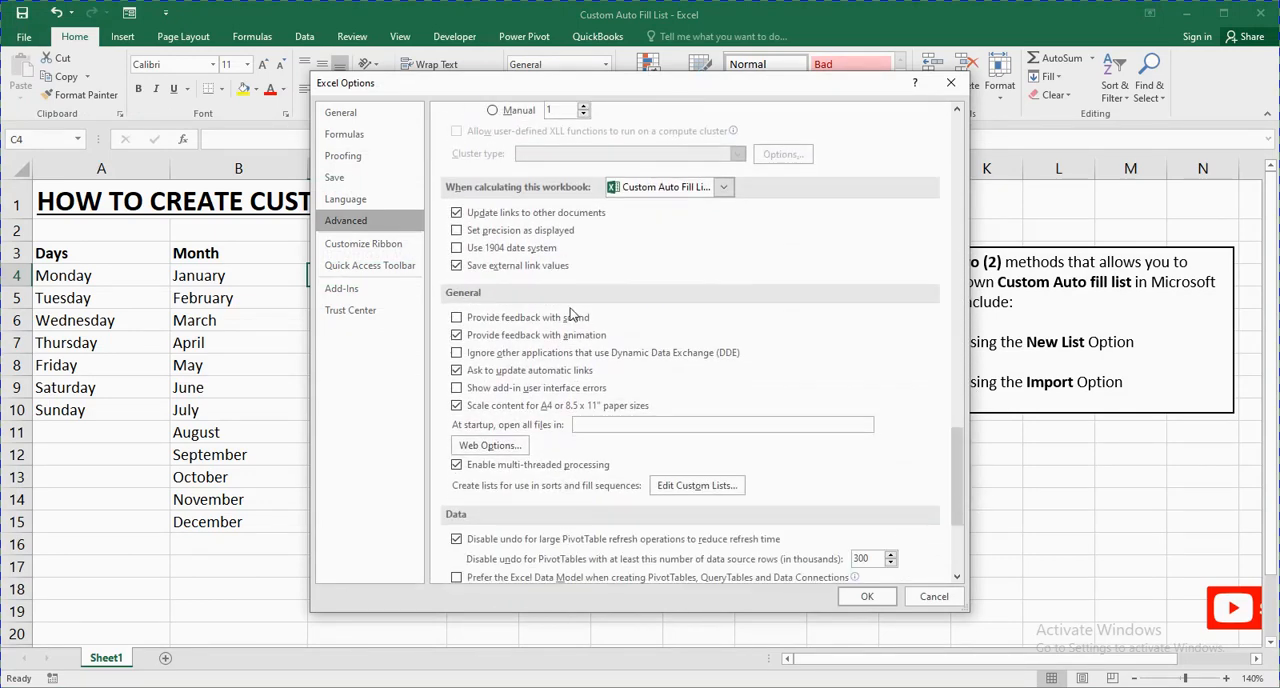
left_click(697, 486)
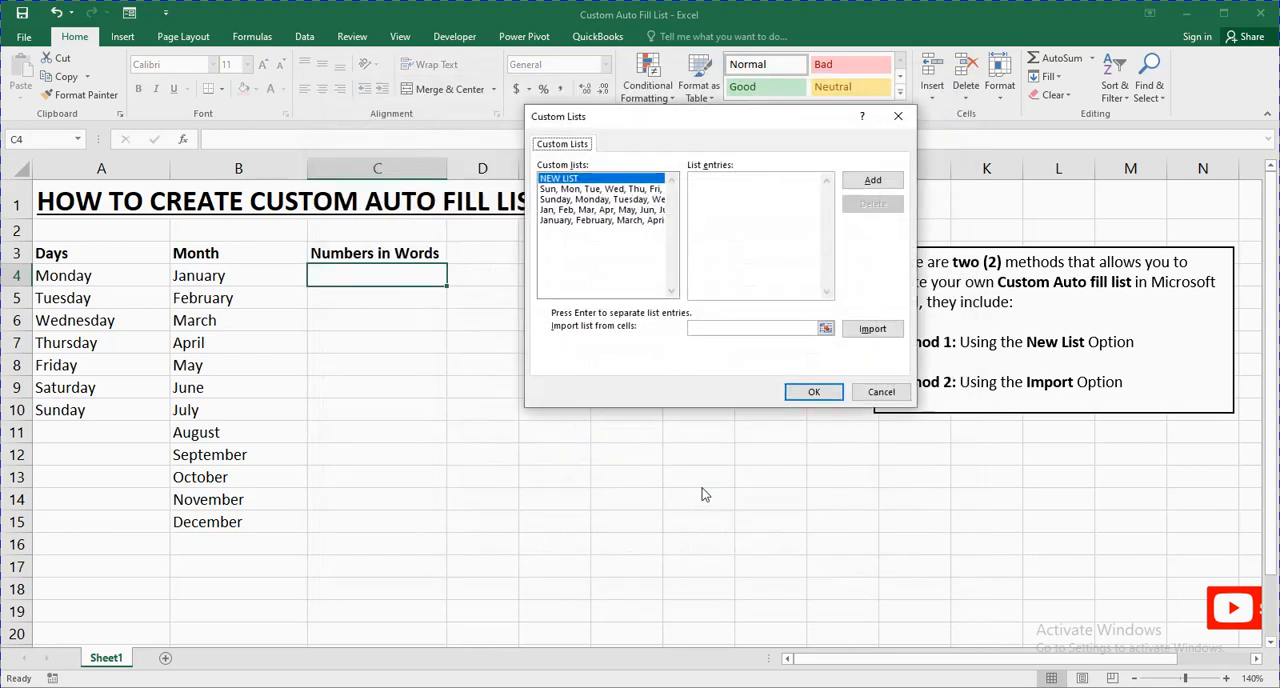
double_click(586, 180)
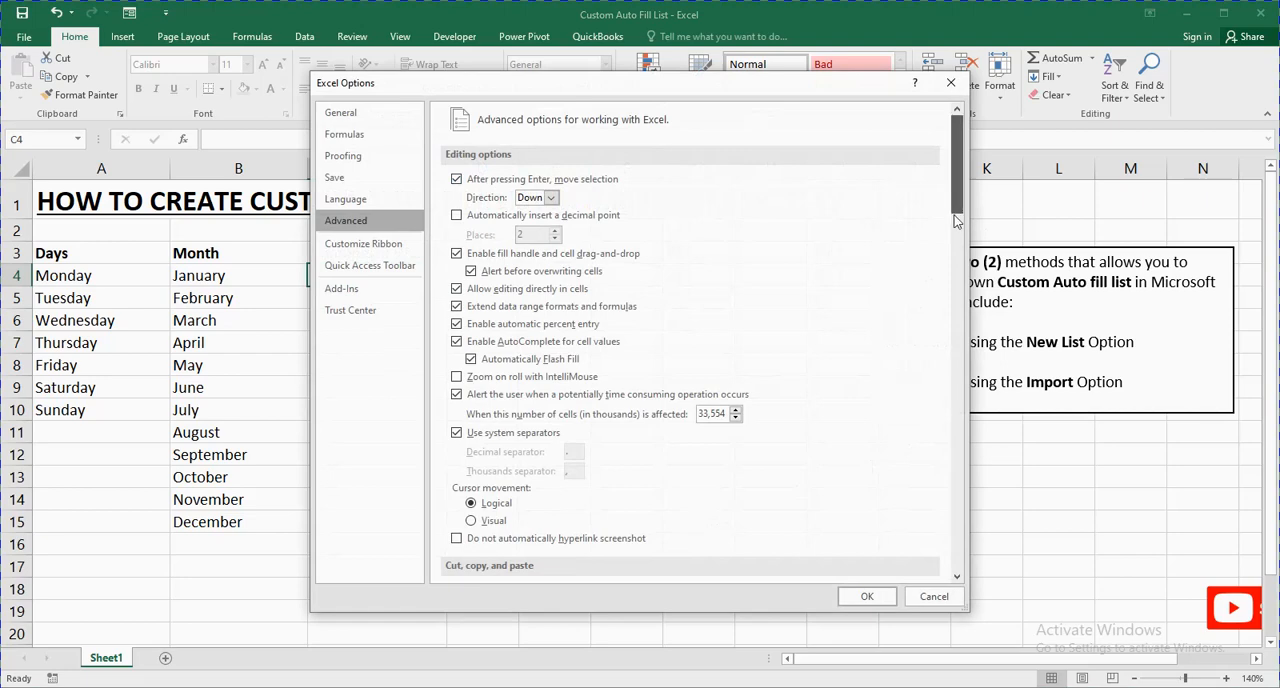
left_click_drag(954, 215, 958, 518)
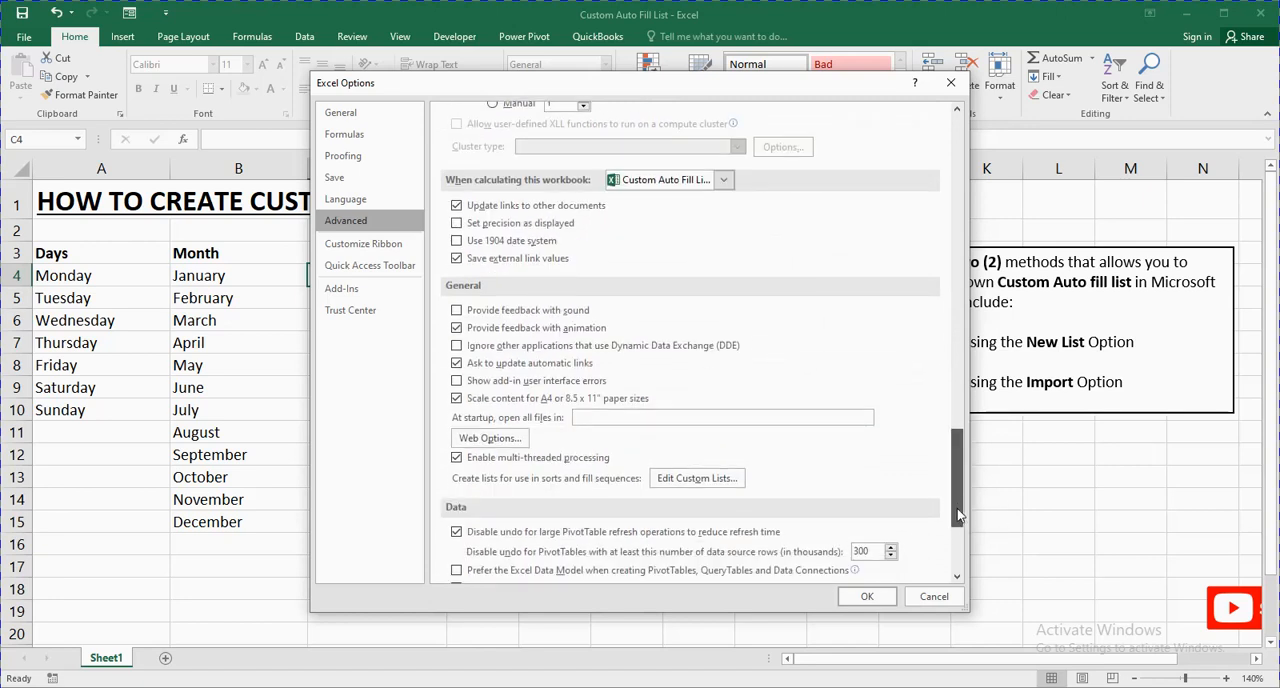
left_click(672, 480)
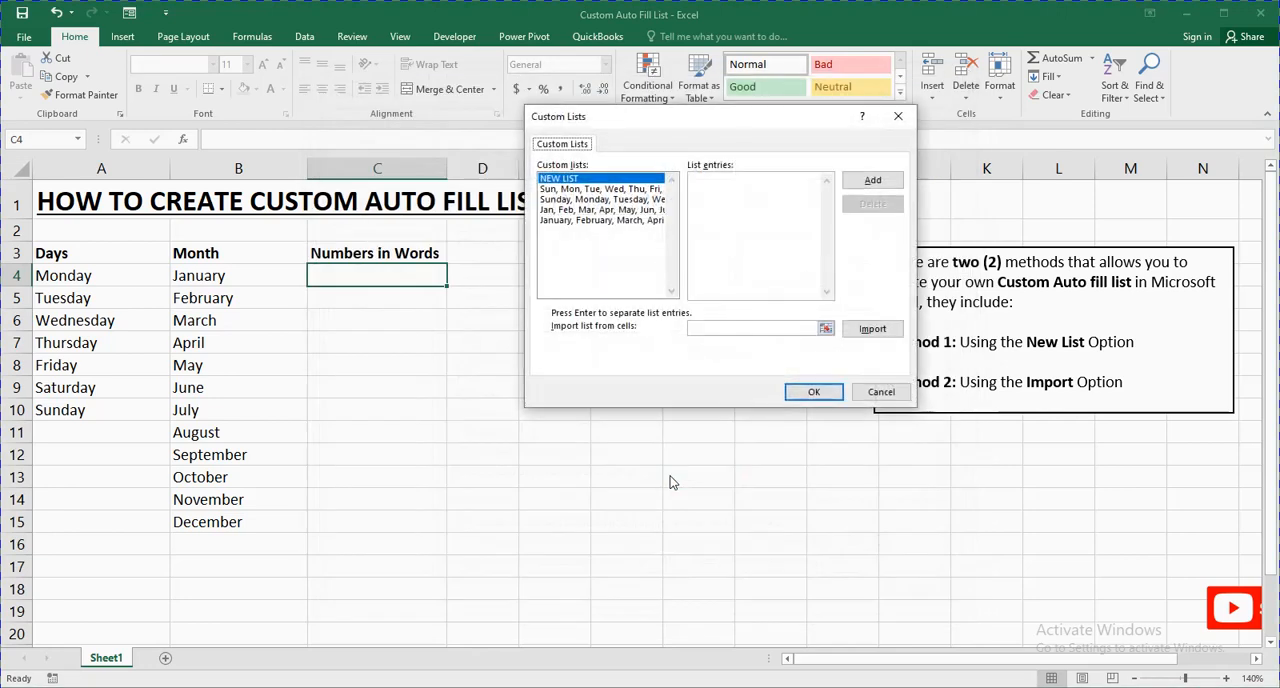
left_click(706, 183)
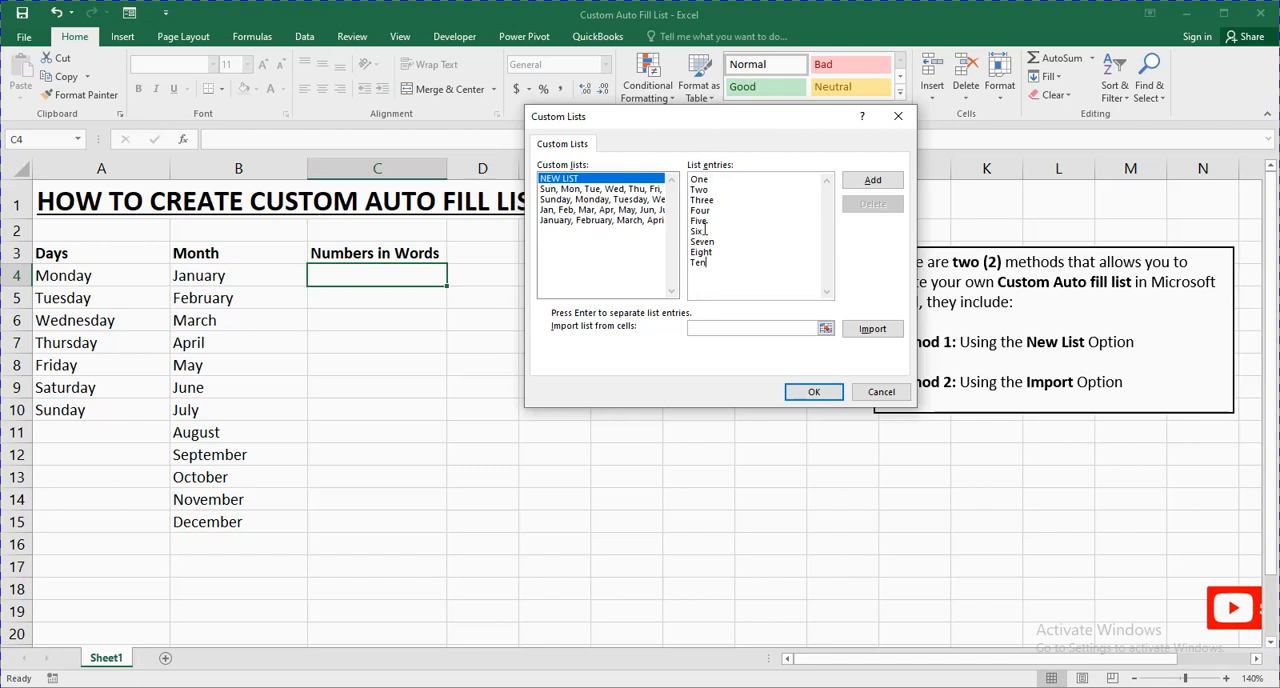
left_click(853, 181)
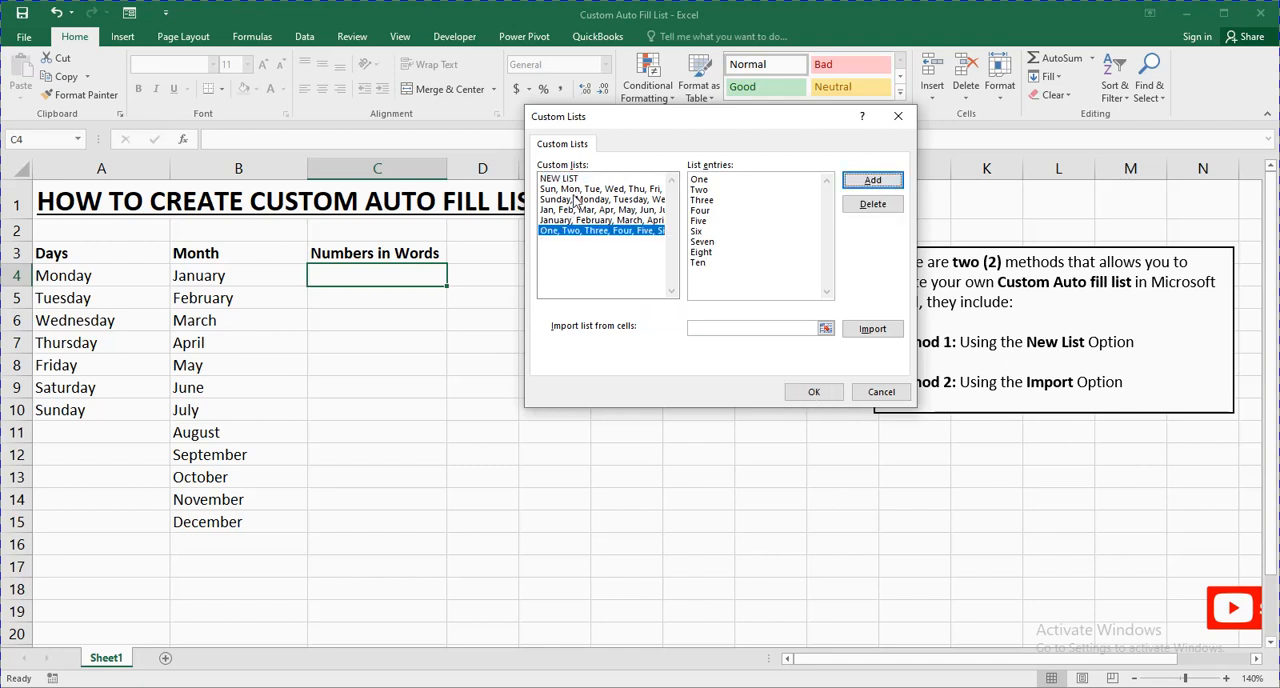
left_click(810, 395)
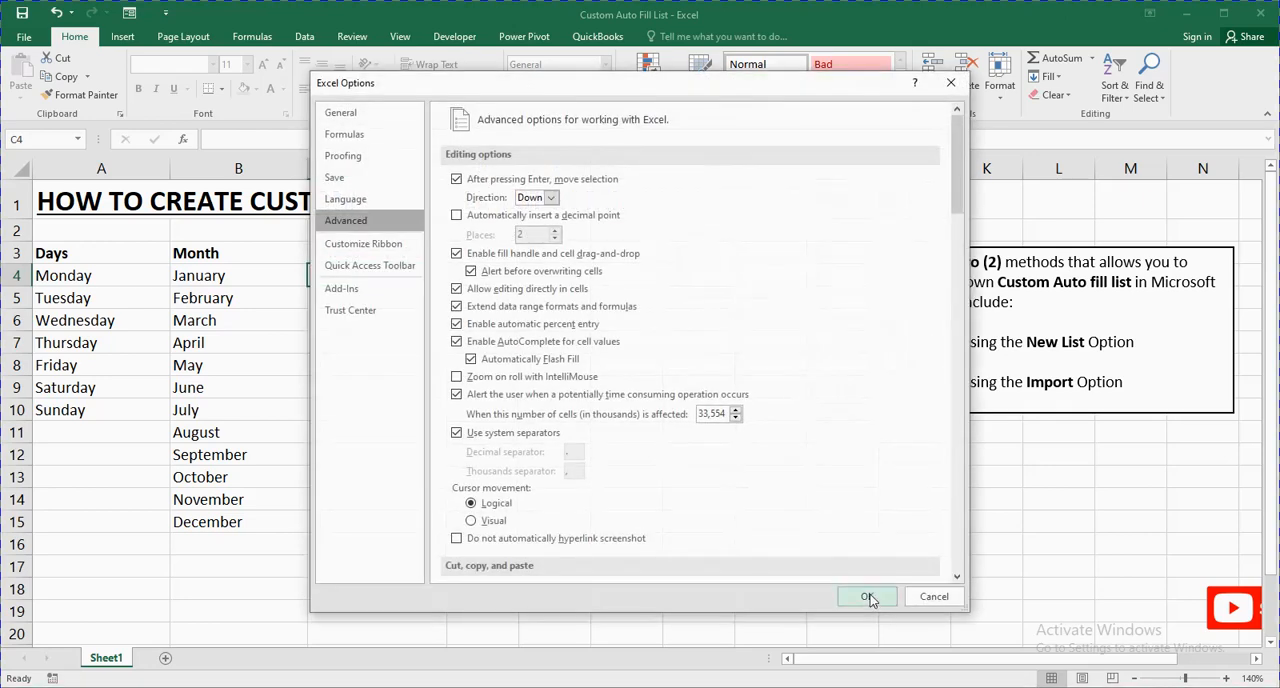
left_click(866, 594)
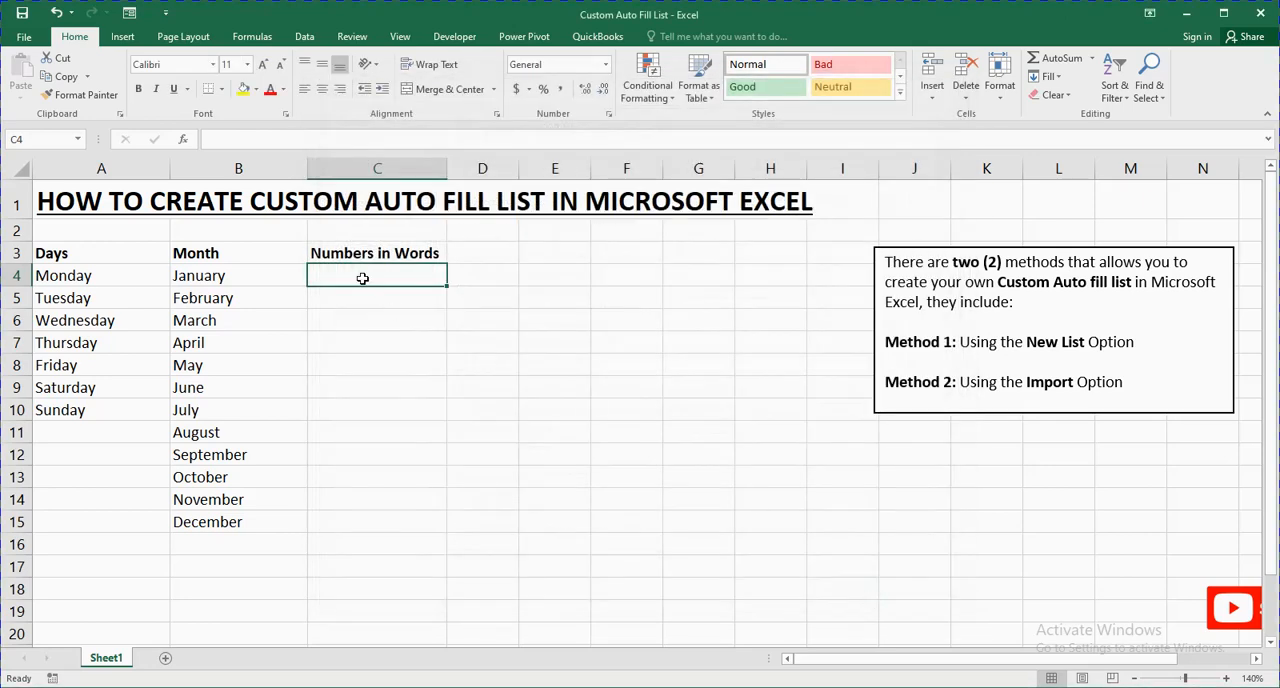
Clear the months February to December in cells B5 to B15 and auto fill them again from January
left_click(202, 277)
left_click(205, 298)
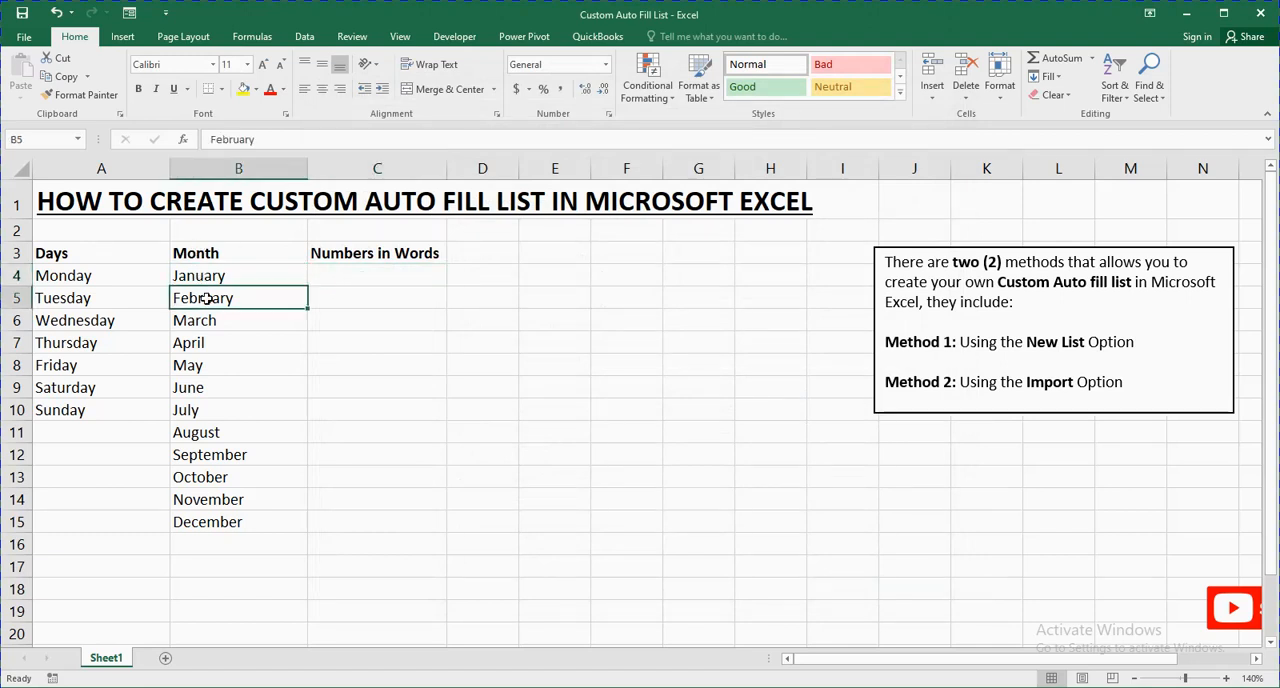
key("shift+Down")
key("shift+Down")
key("shift+Down")
key("shift+Down")
key("shift+Down")
key("shift+Down")
key("shift+Down")
key("shift+Down")
key("shift+Down")
key("shift+Down")
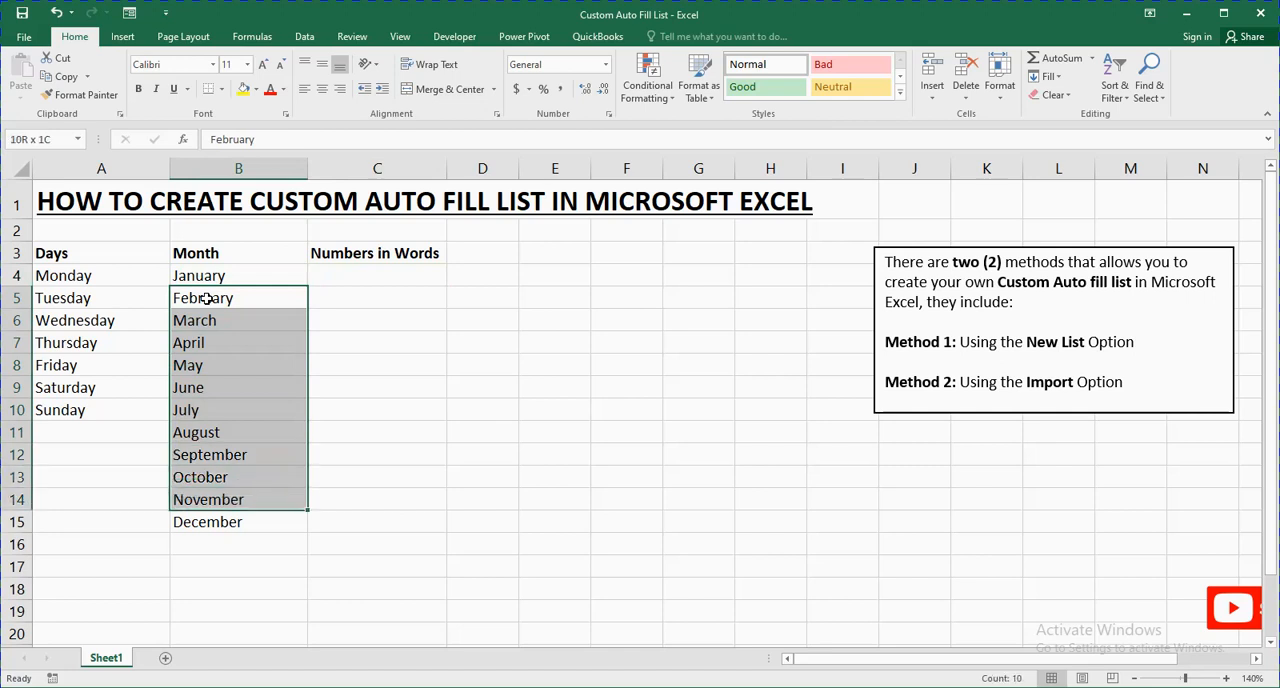
key("Delete")
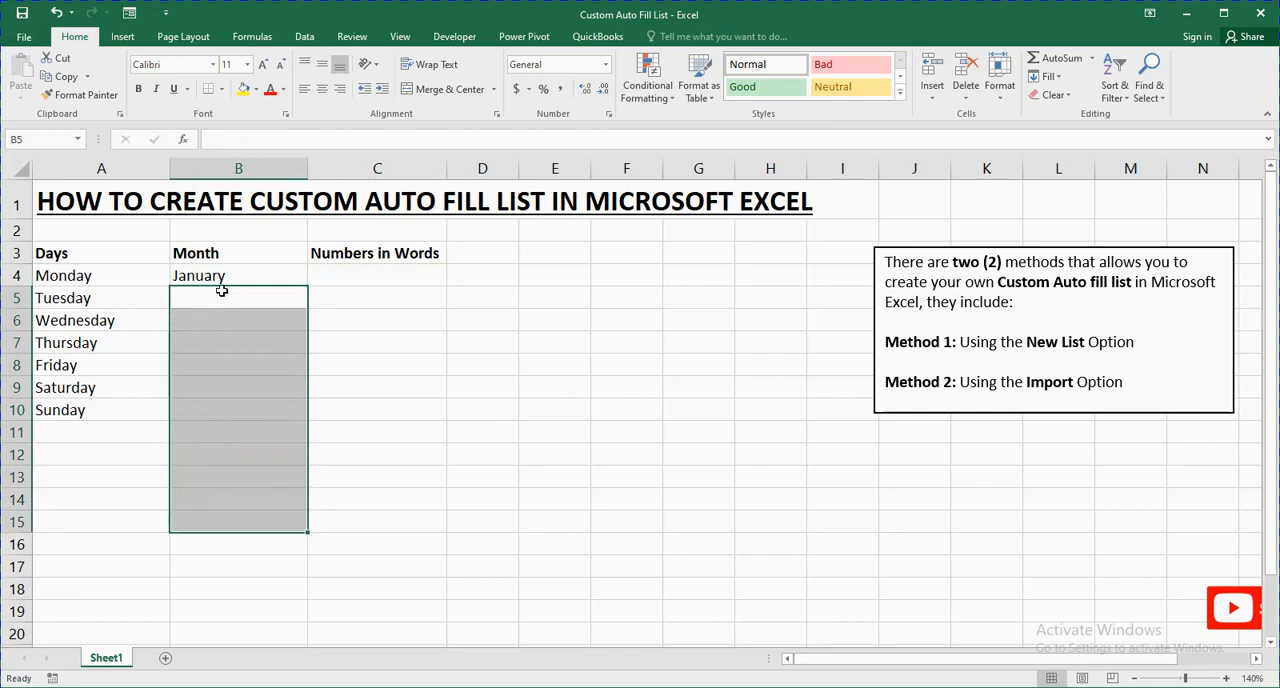
left_click(221, 277)
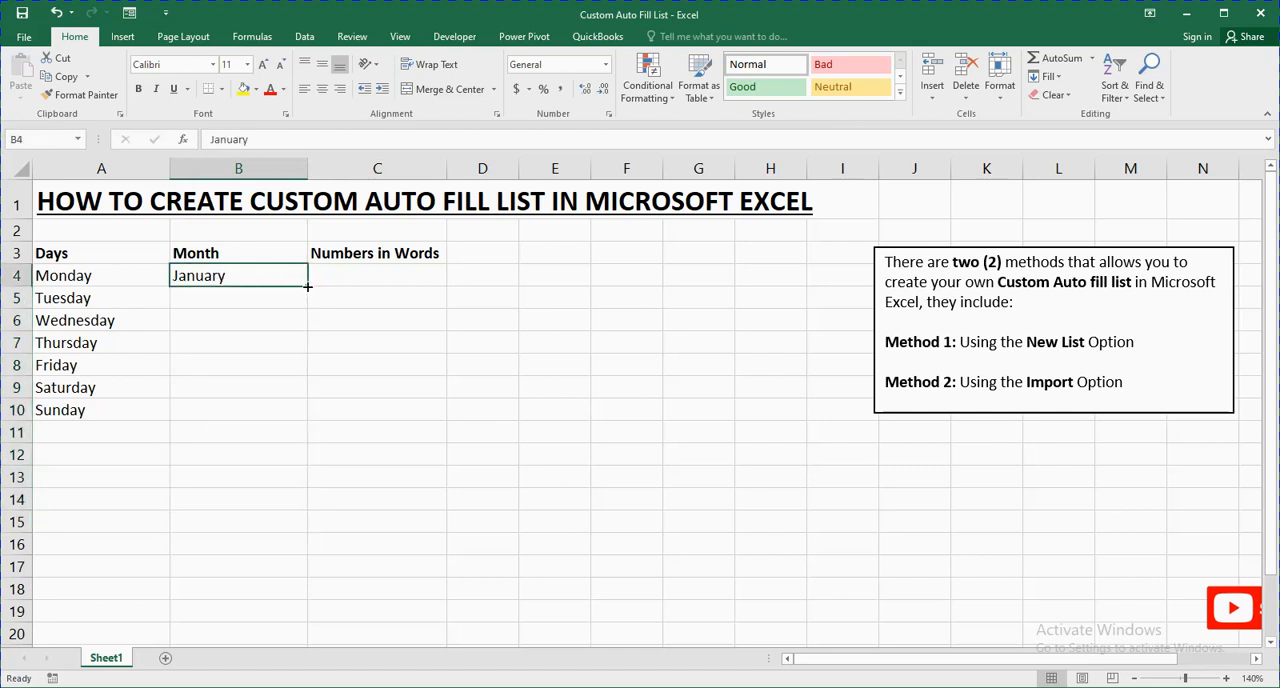
left_click_drag(308, 287, 278, 530)
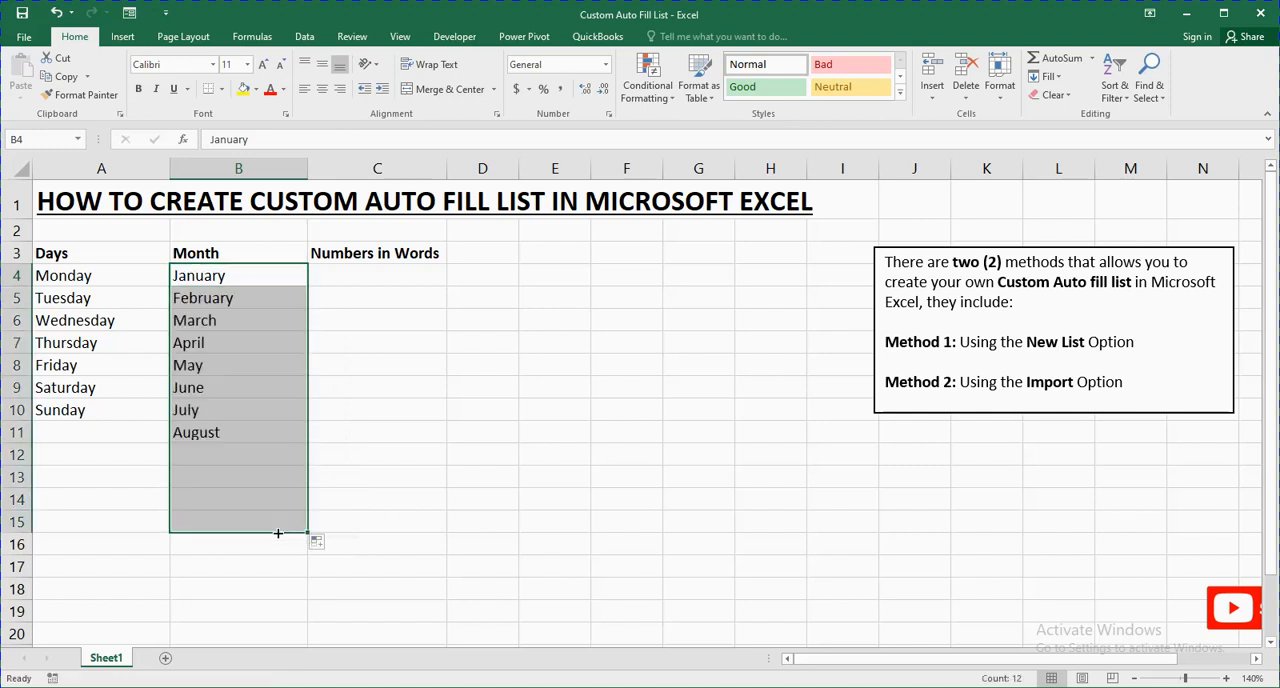
Enter One in cell C4 and auto fill the number words down to cell C12
left_click(336, 272)
type("One")
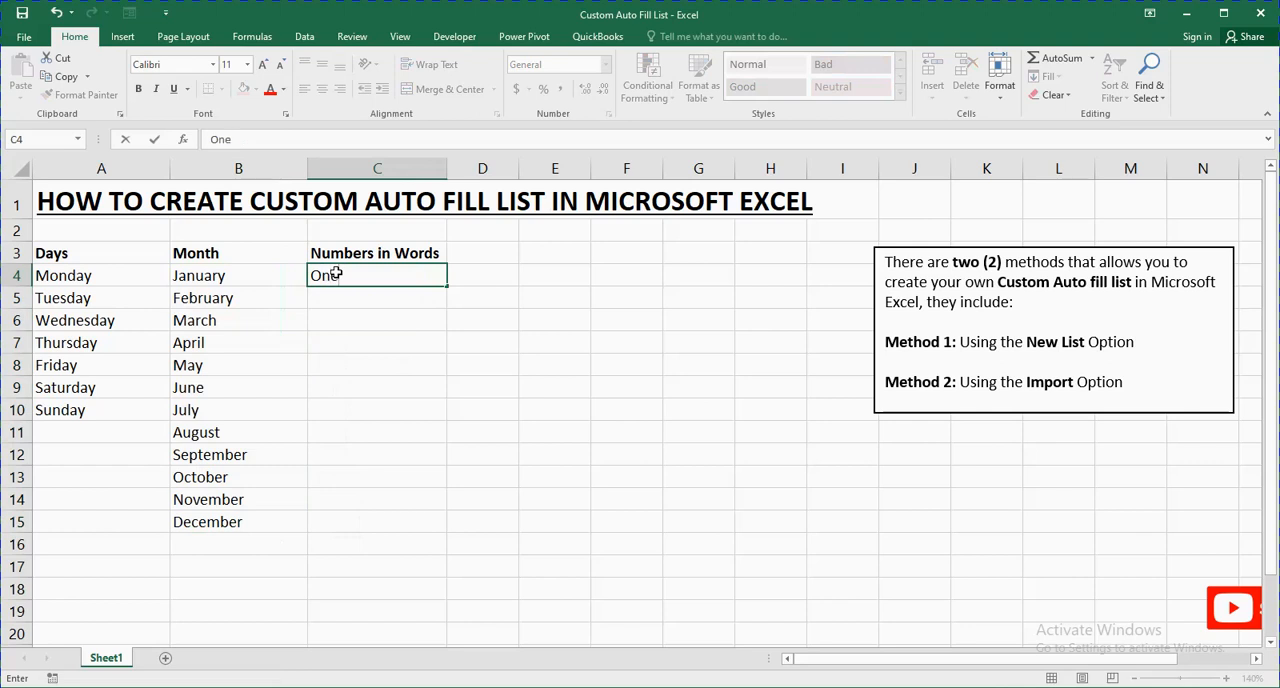
key("Return")
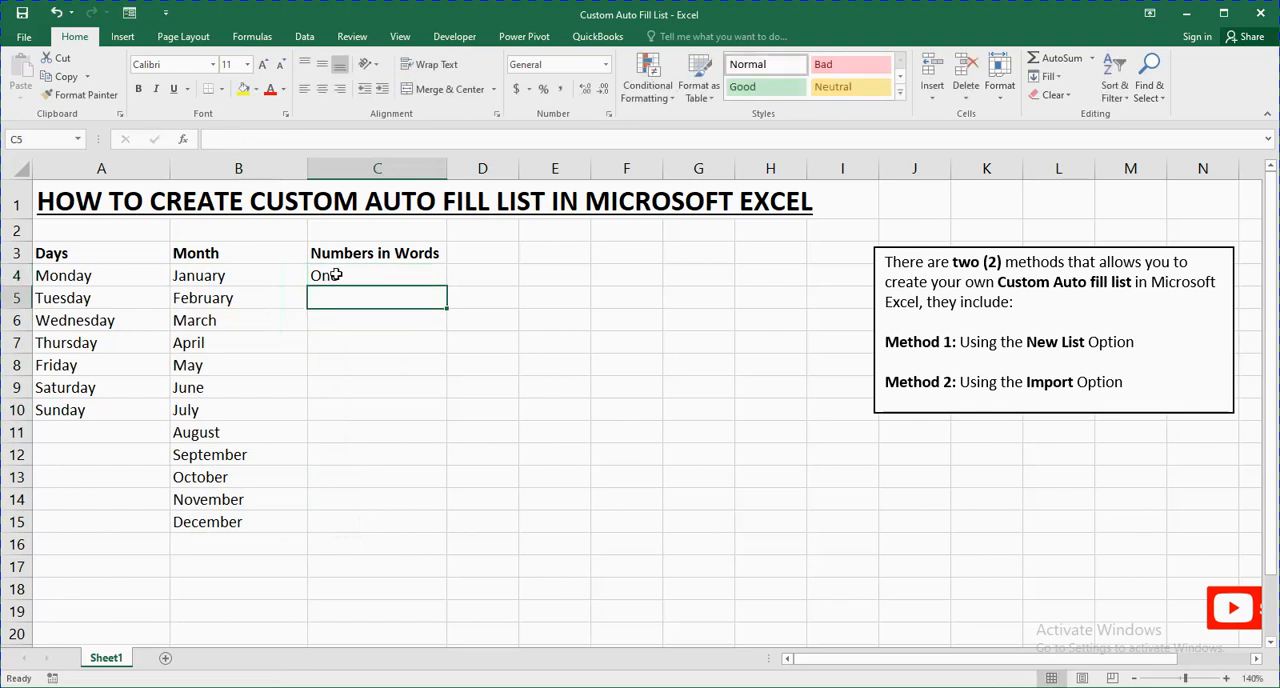
left_click(336, 272)
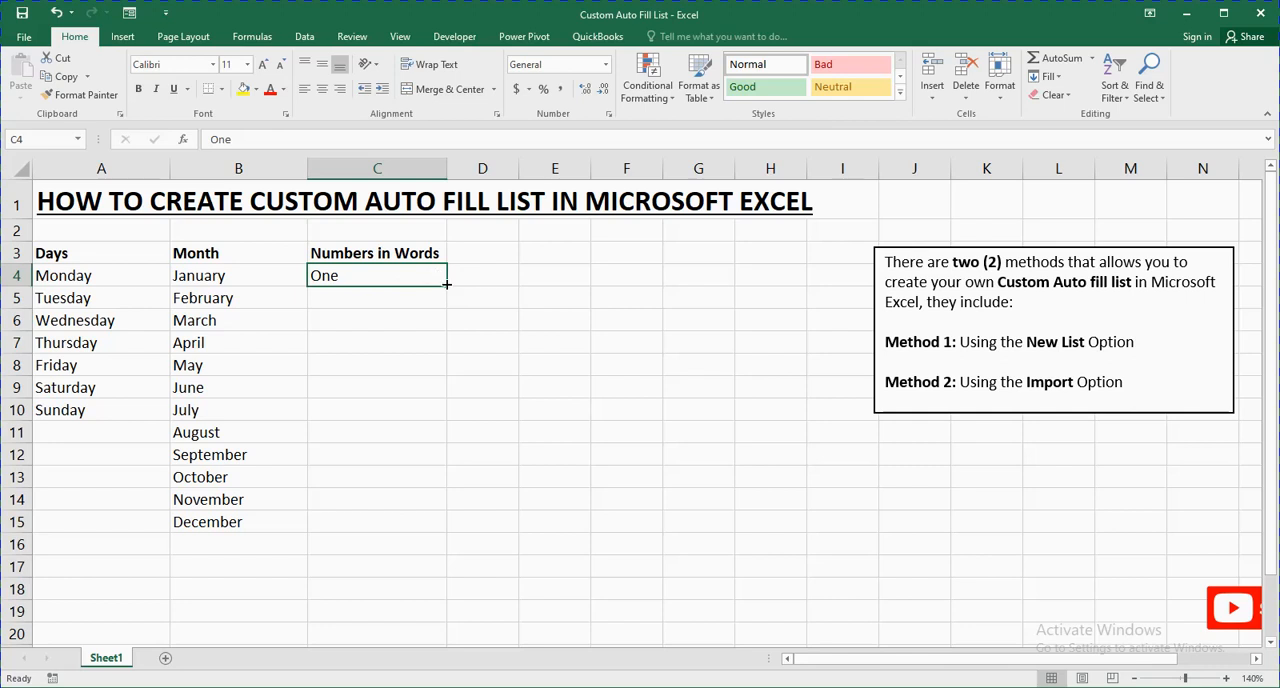
left_click_drag(446, 284, 446, 464)
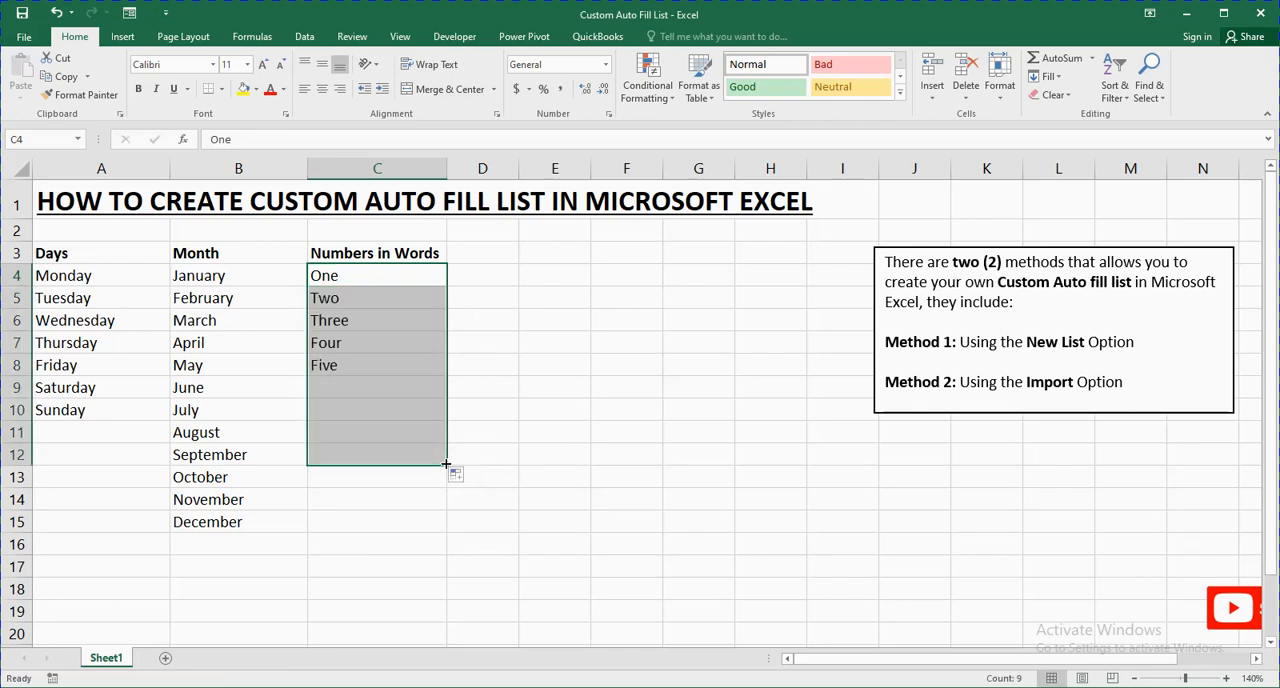
Examine the filled number words in cells C4 to C12 and the note about the New List method
left_click(390, 457)
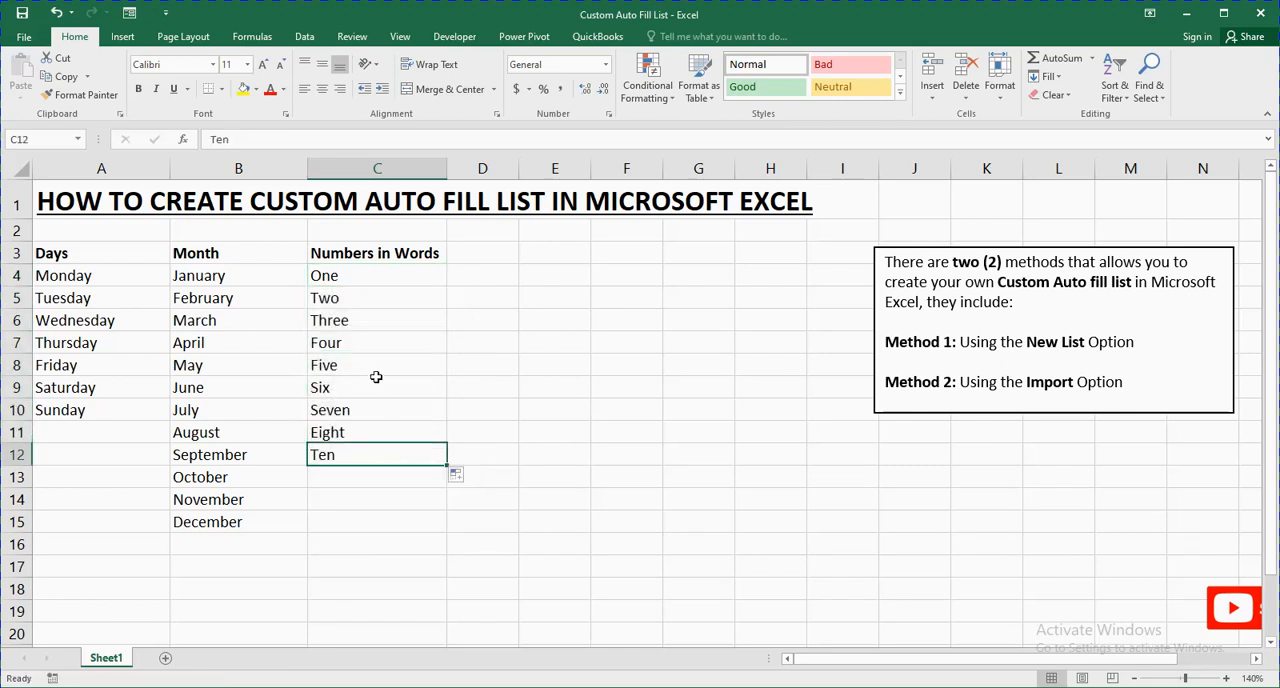
left_click(343, 276)
key("Down")
key("Down")
key("Down")
key("Down")
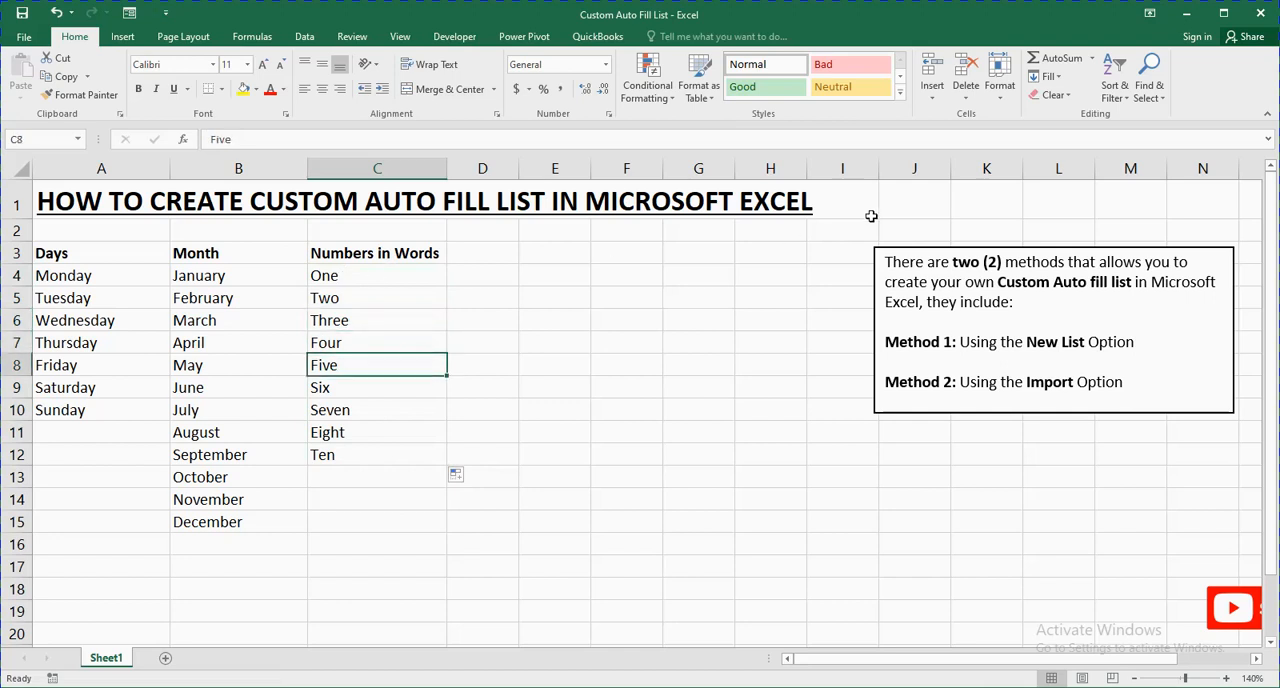
left_click_drag(1001, 284, 1109, 286)
left_click(1047, 350)
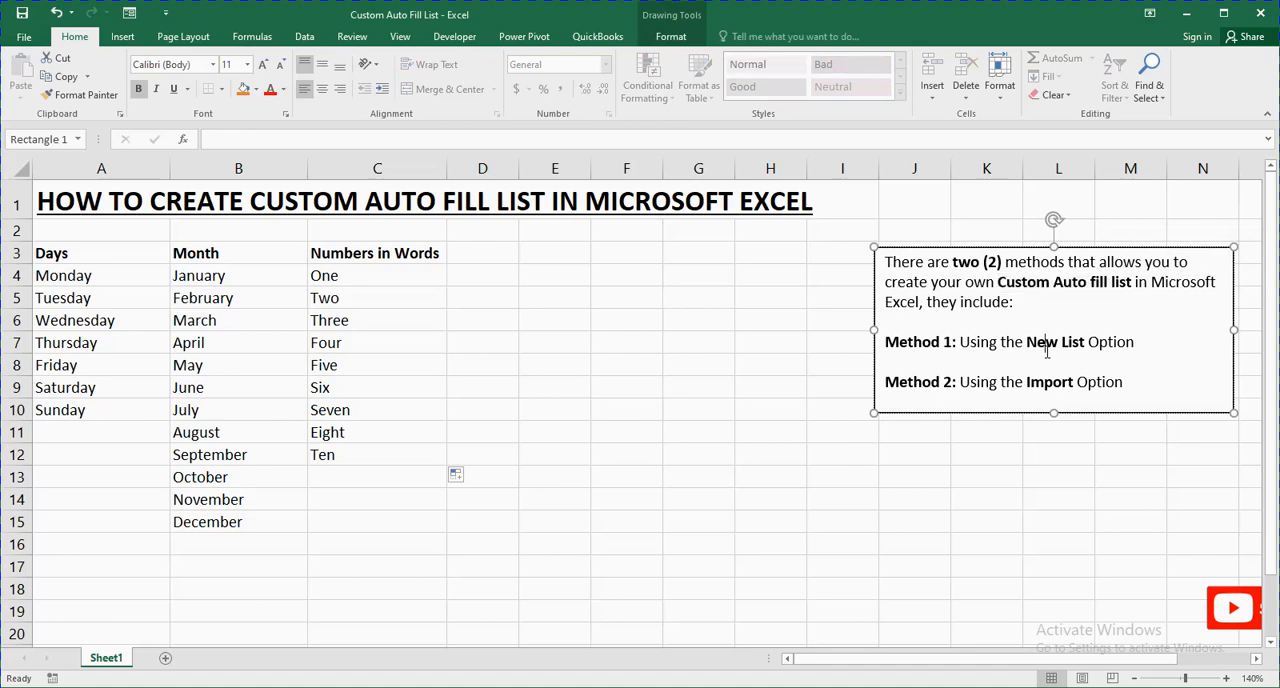
left_click(667, 402)
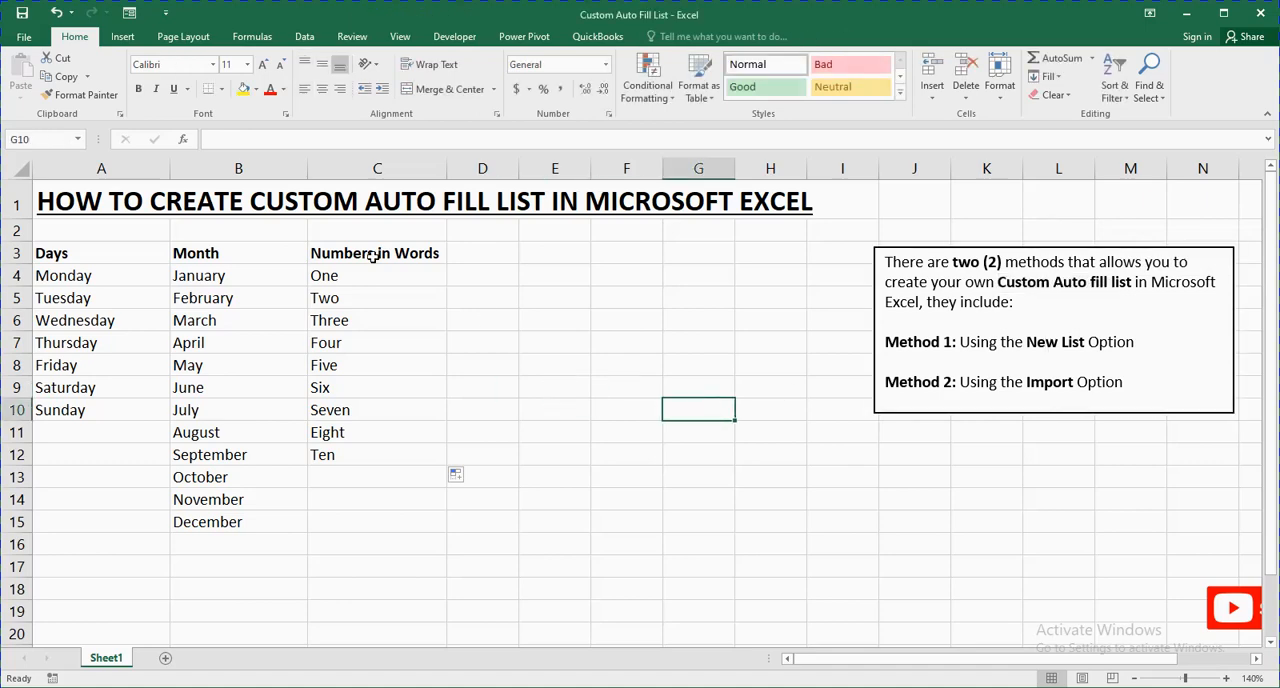
Open the custom lists editor from the General section of the advanced Excel options
left_click(24, 37)
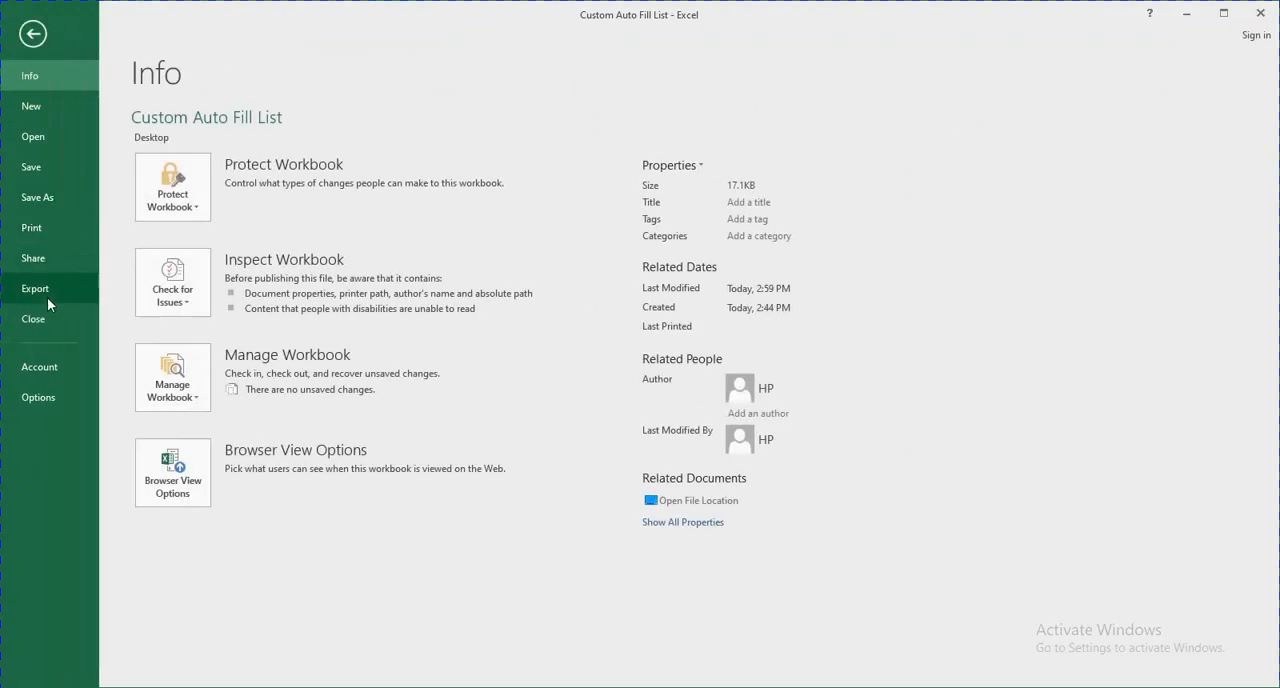
key("Escape")
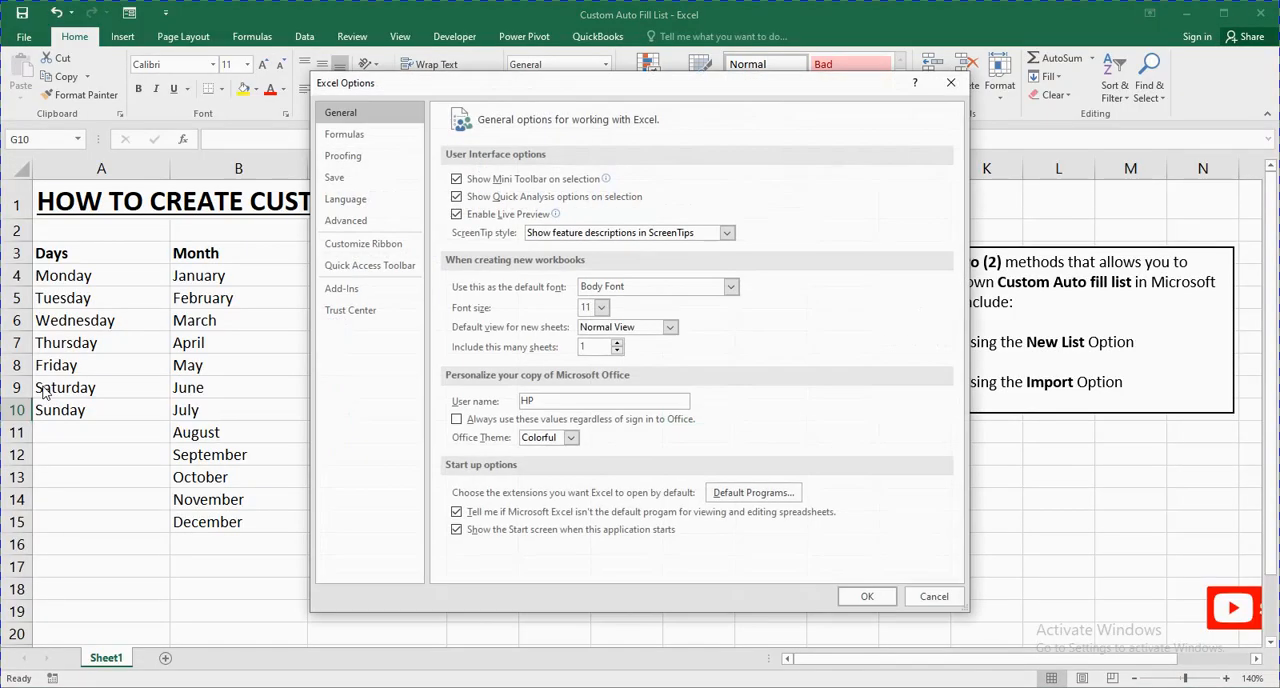
left_click(392, 224)
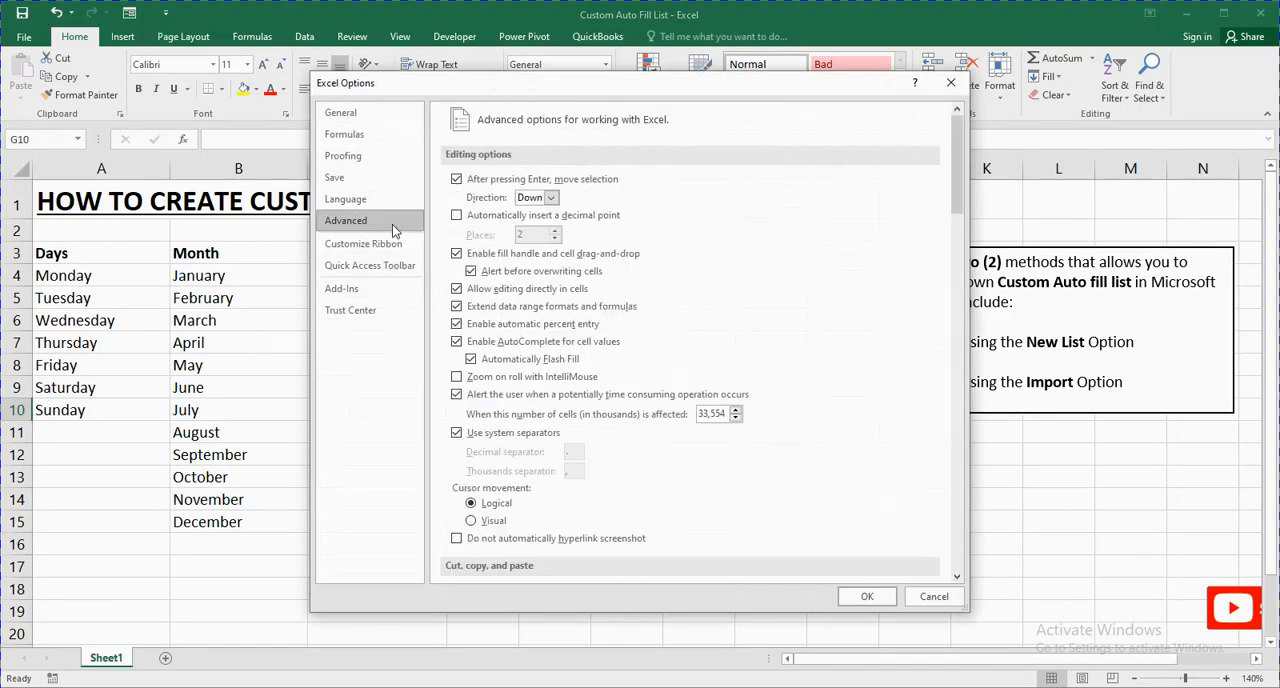
left_click_drag(955, 196, 957, 496)
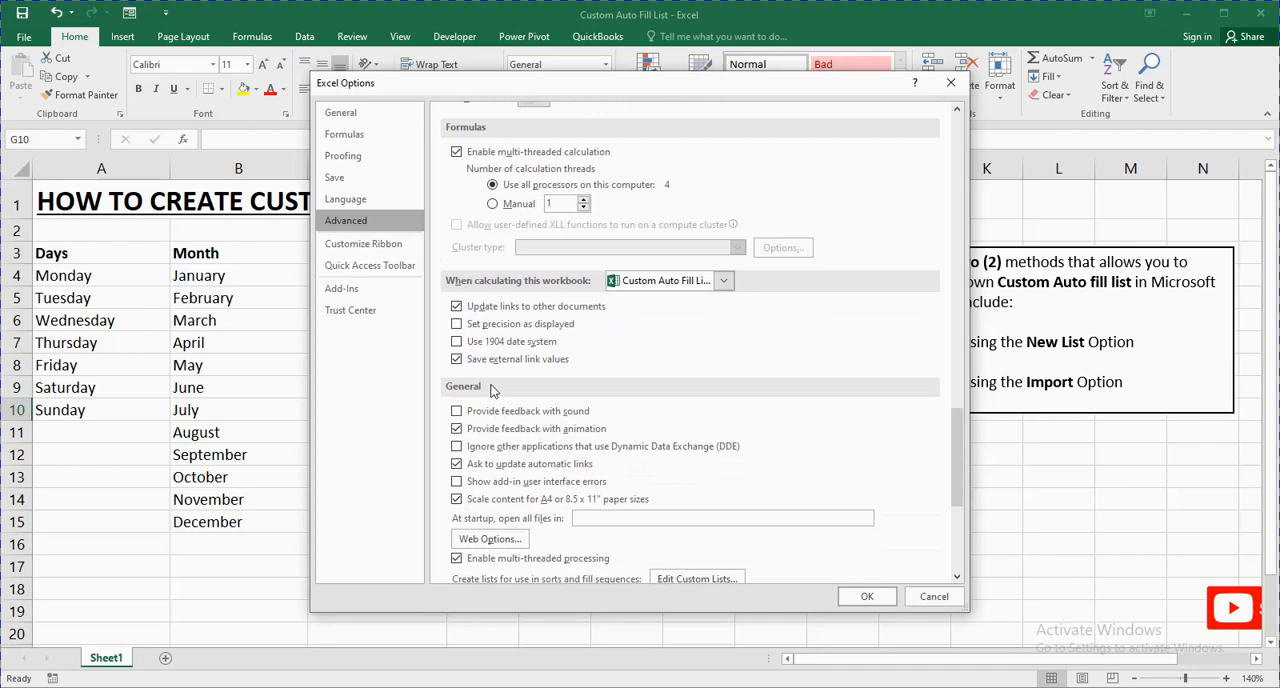
left_click_drag(957, 457, 957, 472)
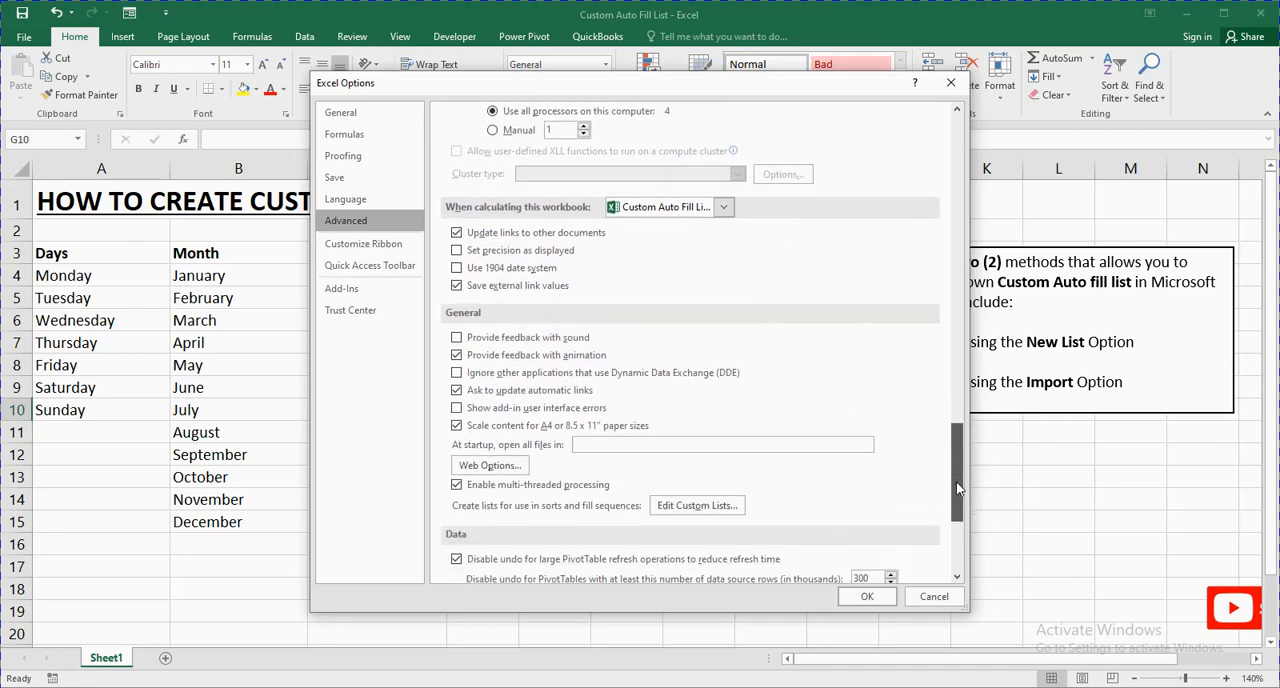
left_click(697, 504)
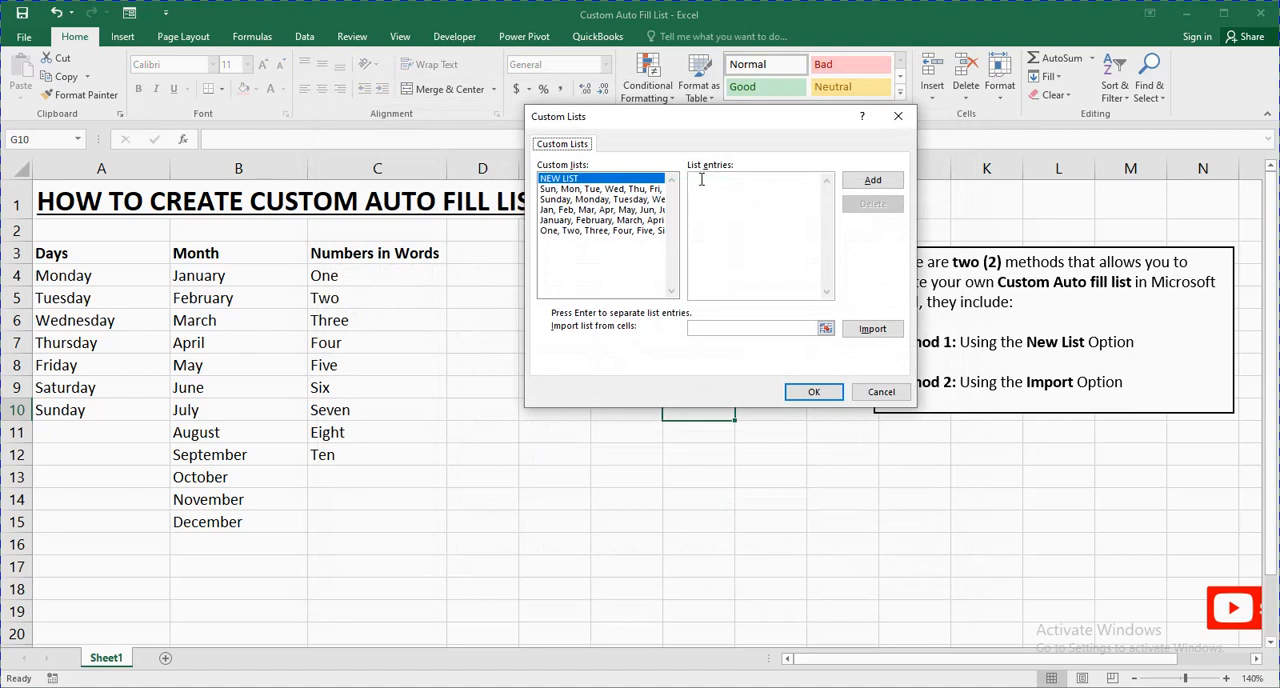
Add a new custom list with the entries East, west, North and South, and accept the options
left_click(701, 180)
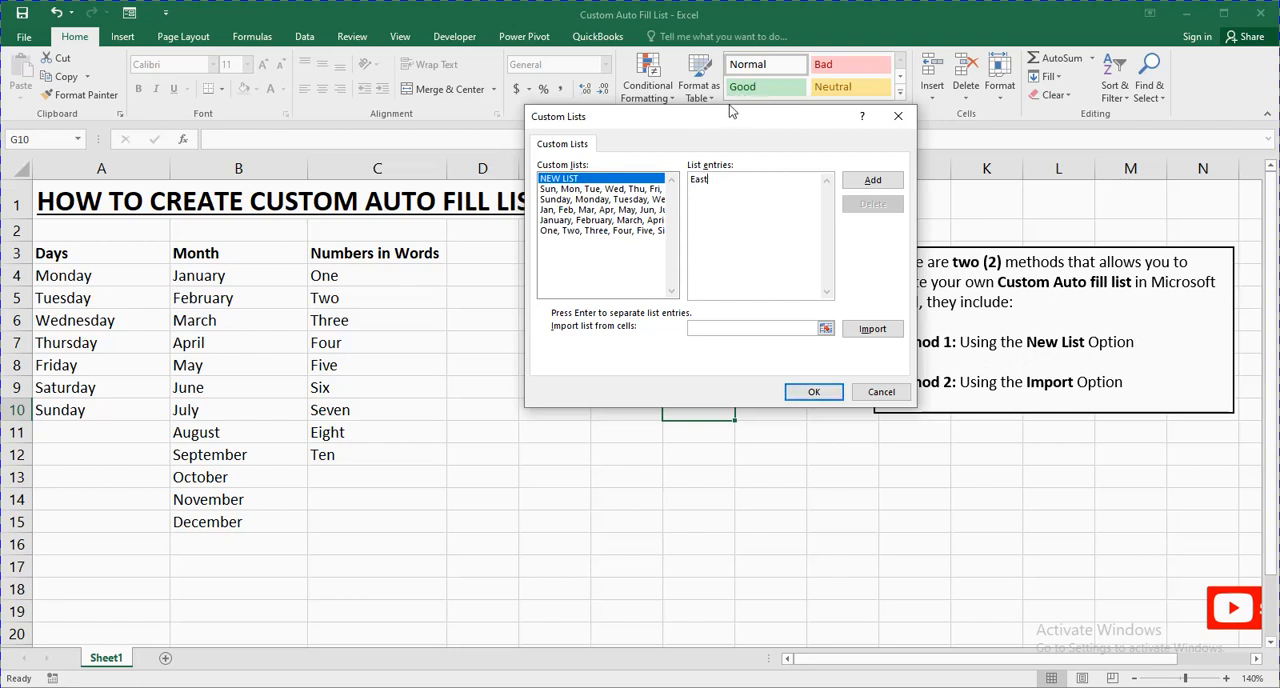
left_click_drag(728, 116, 626, 274)
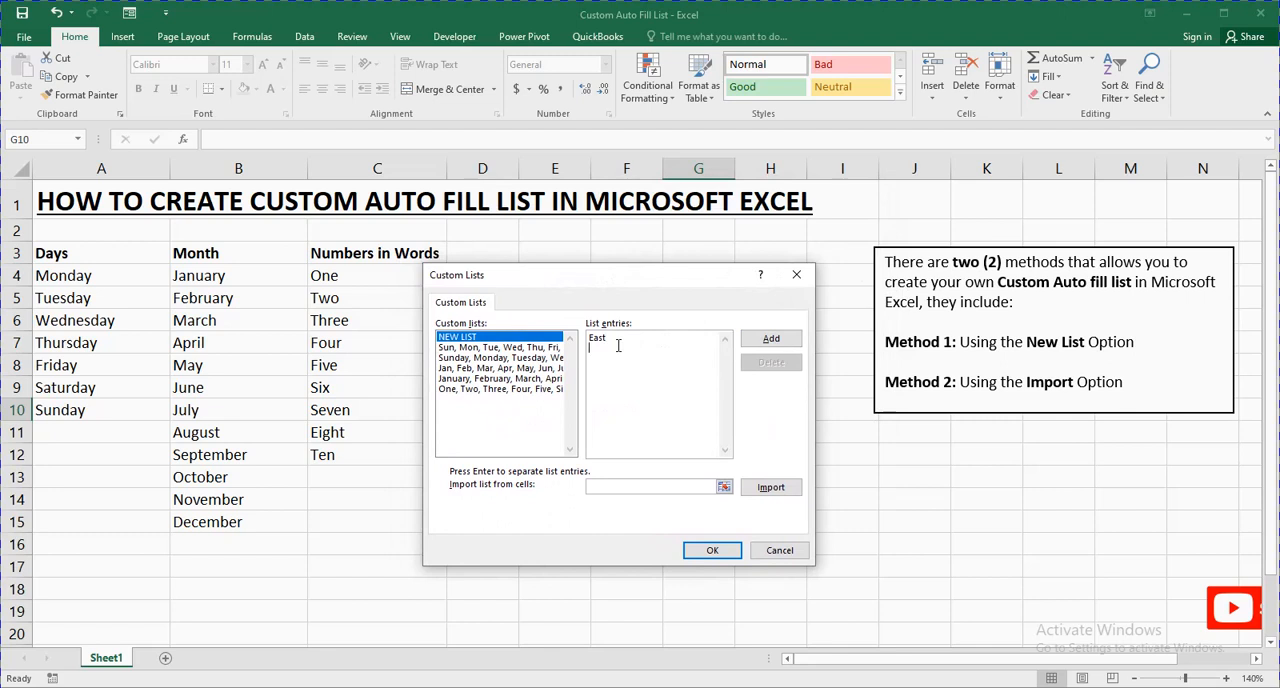
type("s")
type("outh")
left_click(771, 338)
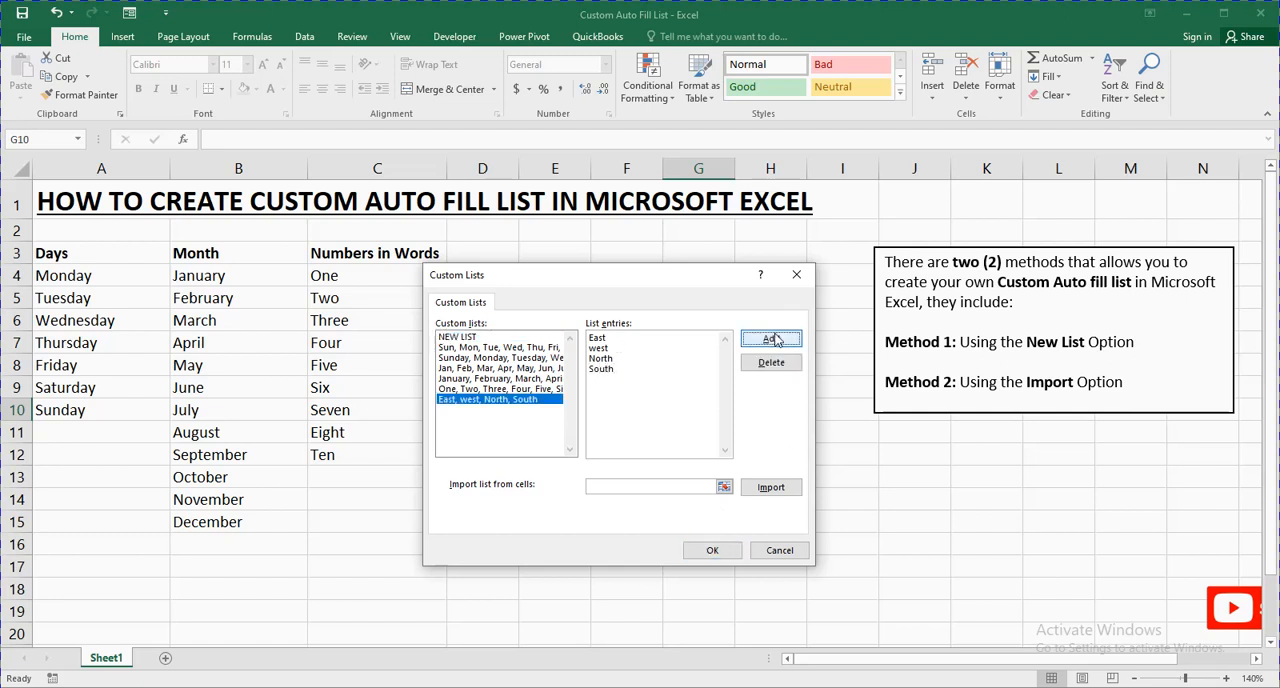
left_click(718, 549)
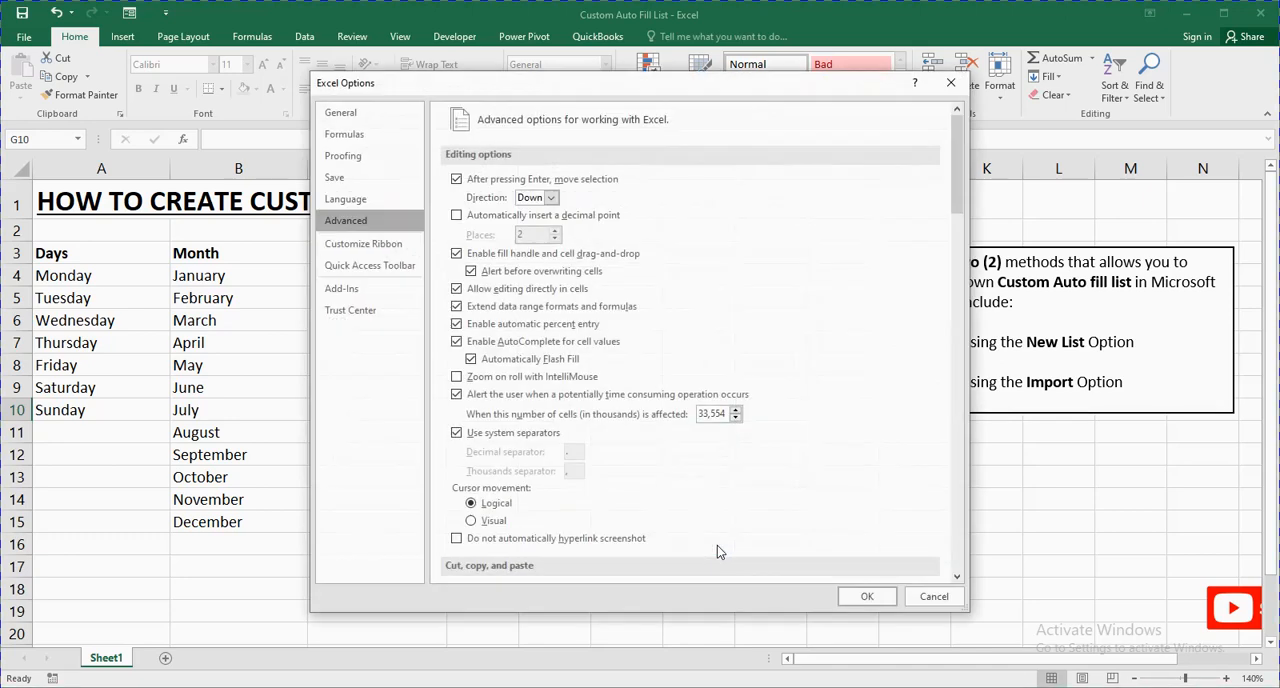
left_click(888, 600)
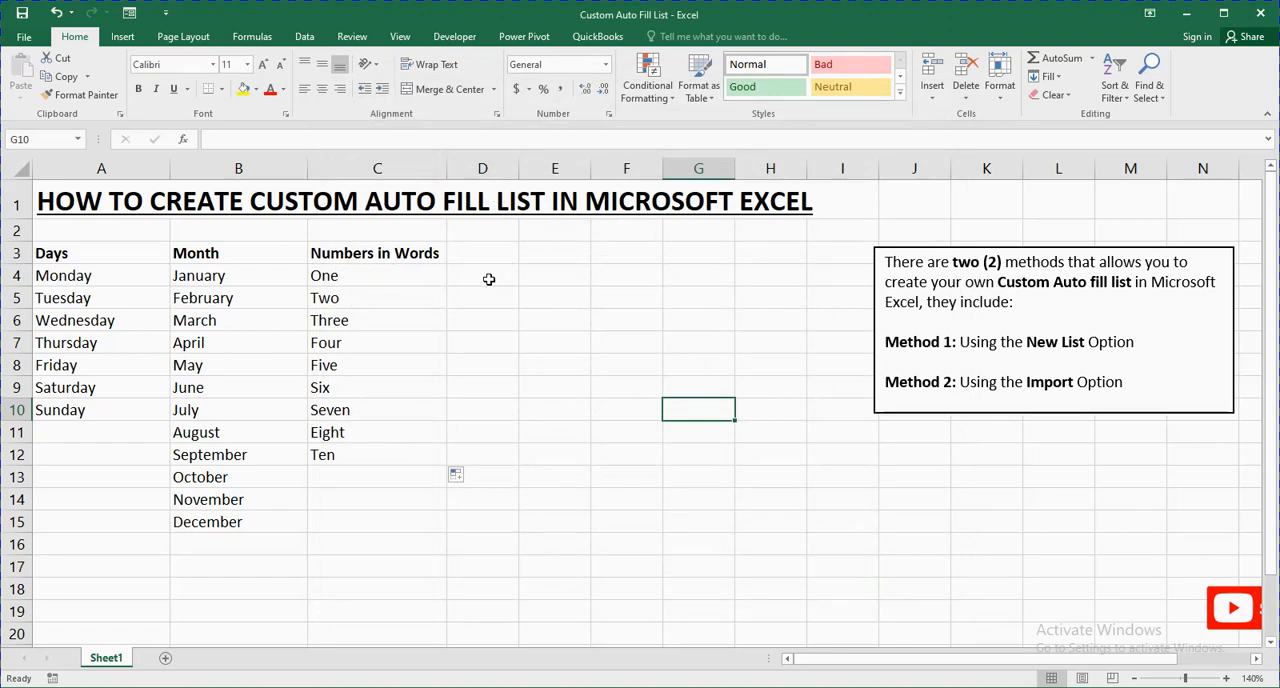
Enter the heading Region in cell D3
left_click(475, 253)
type("R")
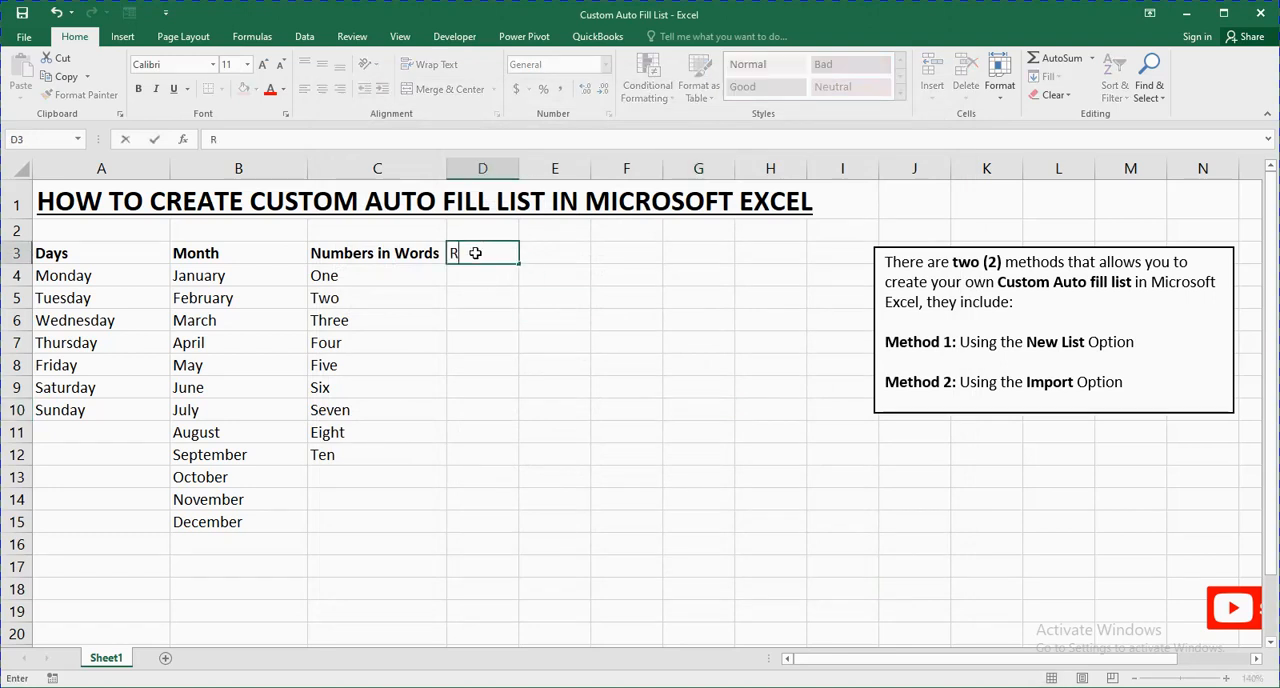
type("egion")
key("Return")
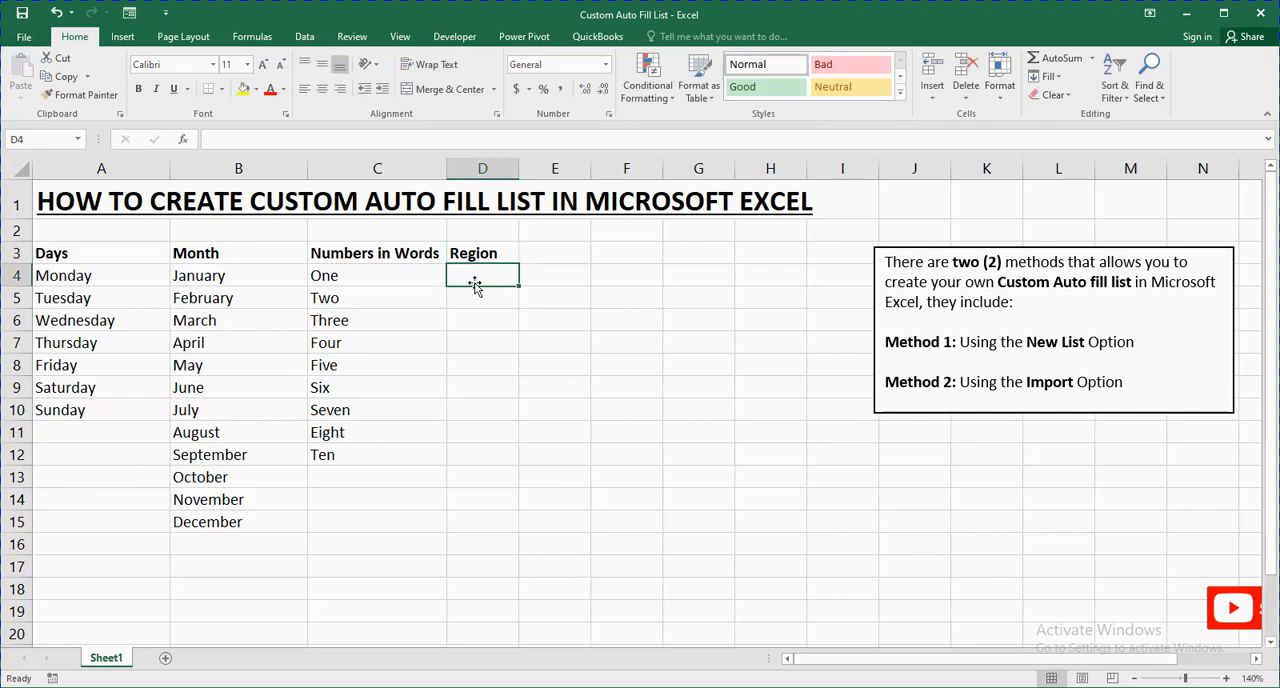
Enter East in cell D4 and auto fill the regions down to cell D7
type("Ea")
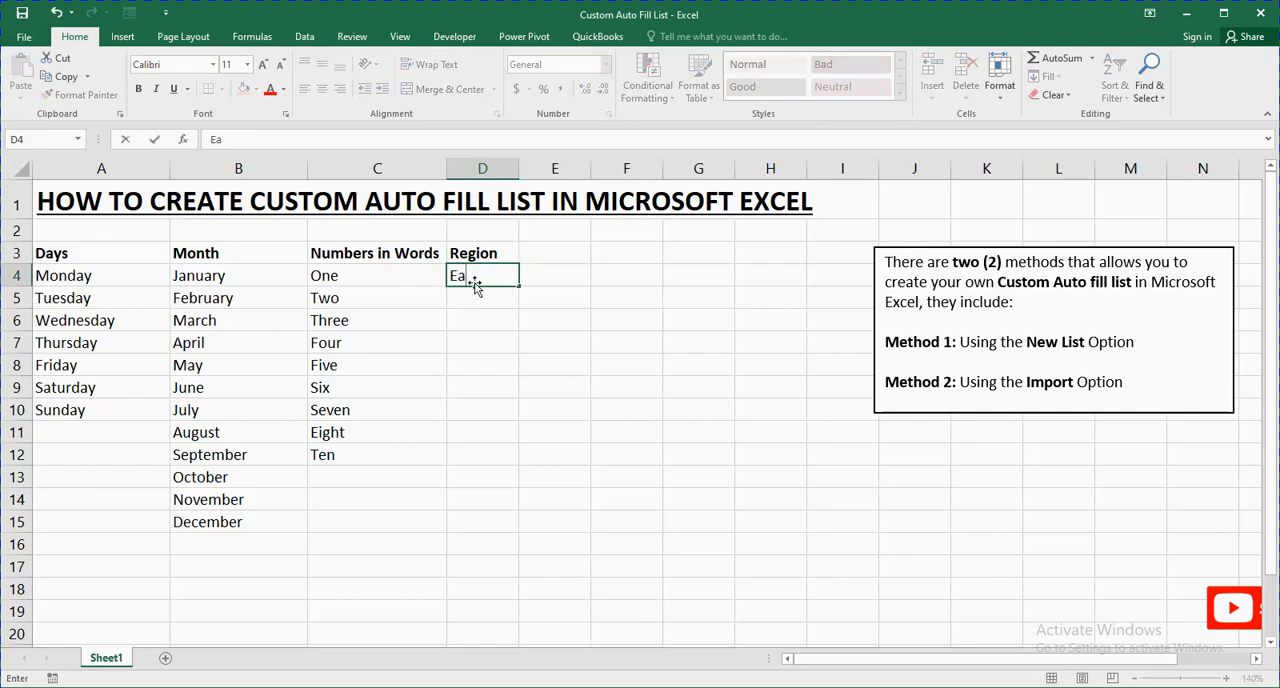
type("st")
key("Return")
left_click(465, 276)
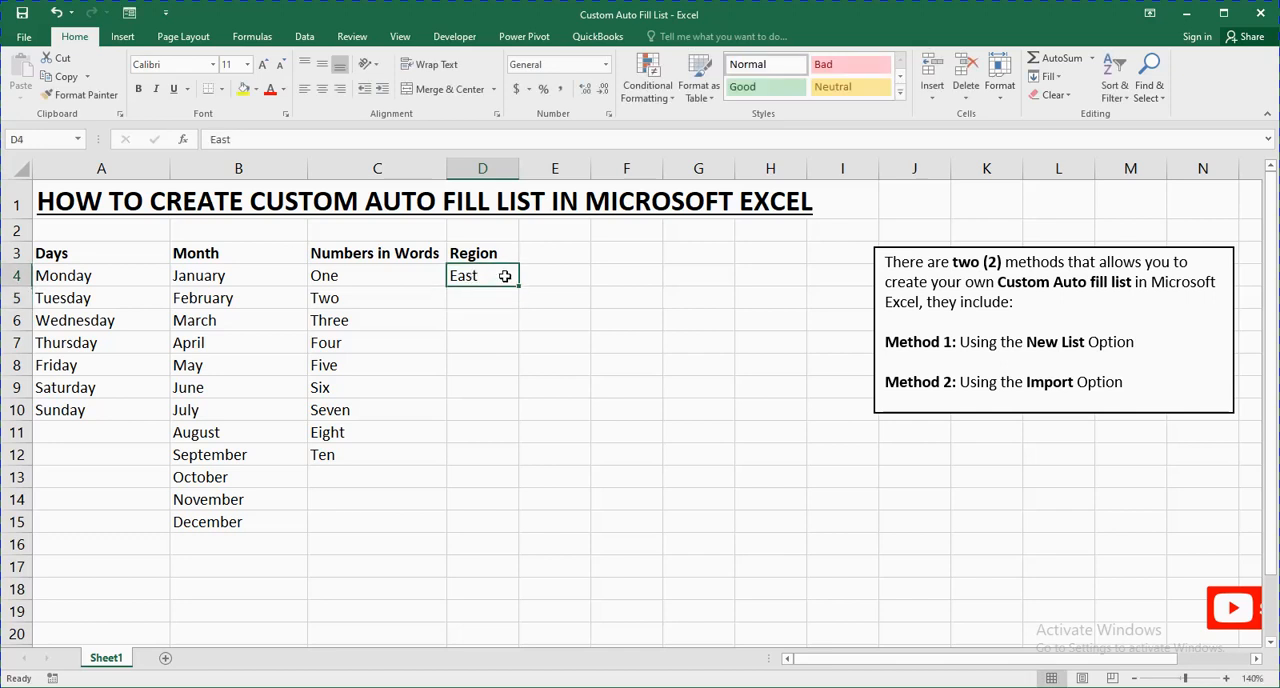
left_click_drag(516, 299, 514, 351)
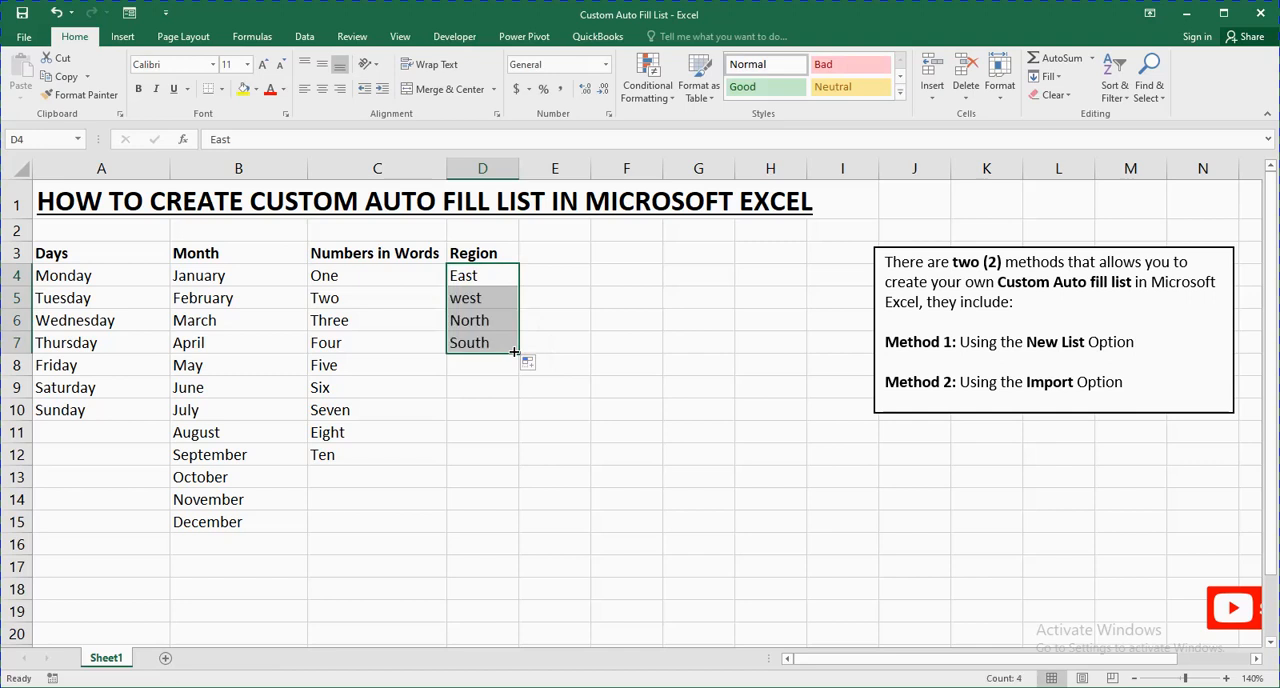
left_click(476, 279)
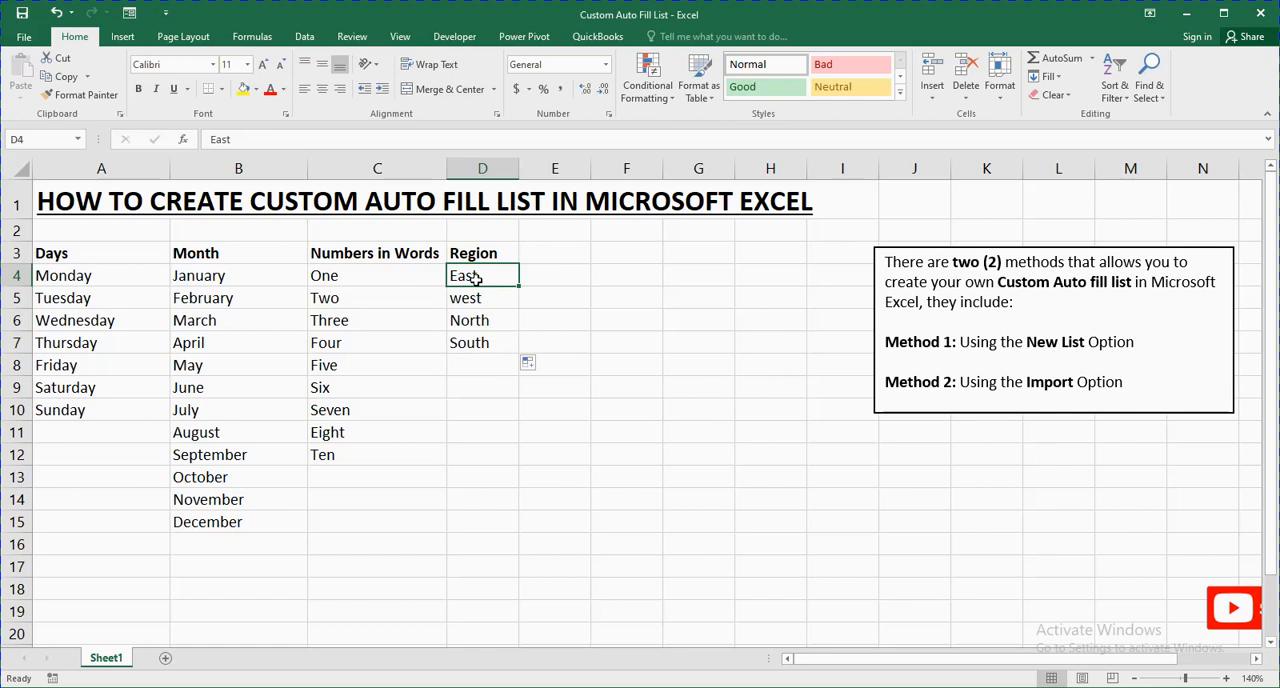
left_click(547, 275)
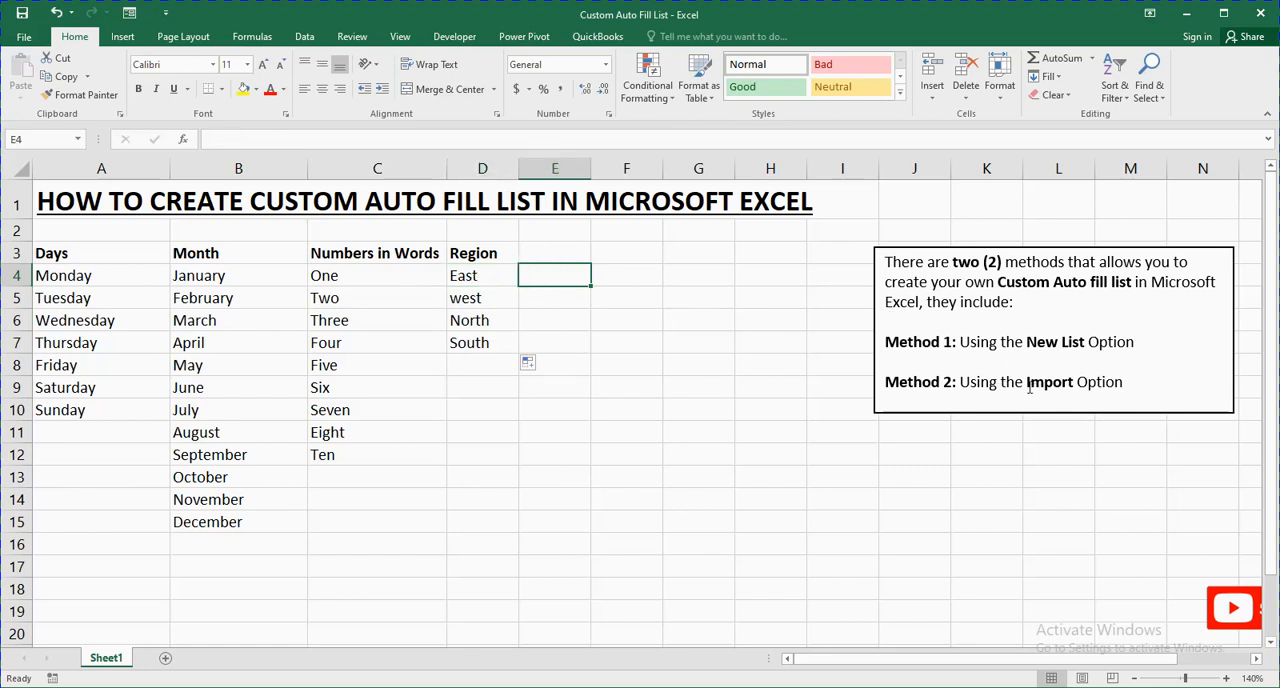
left_click_drag(1027, 383, 1074, 384)
left_click(690, 342)
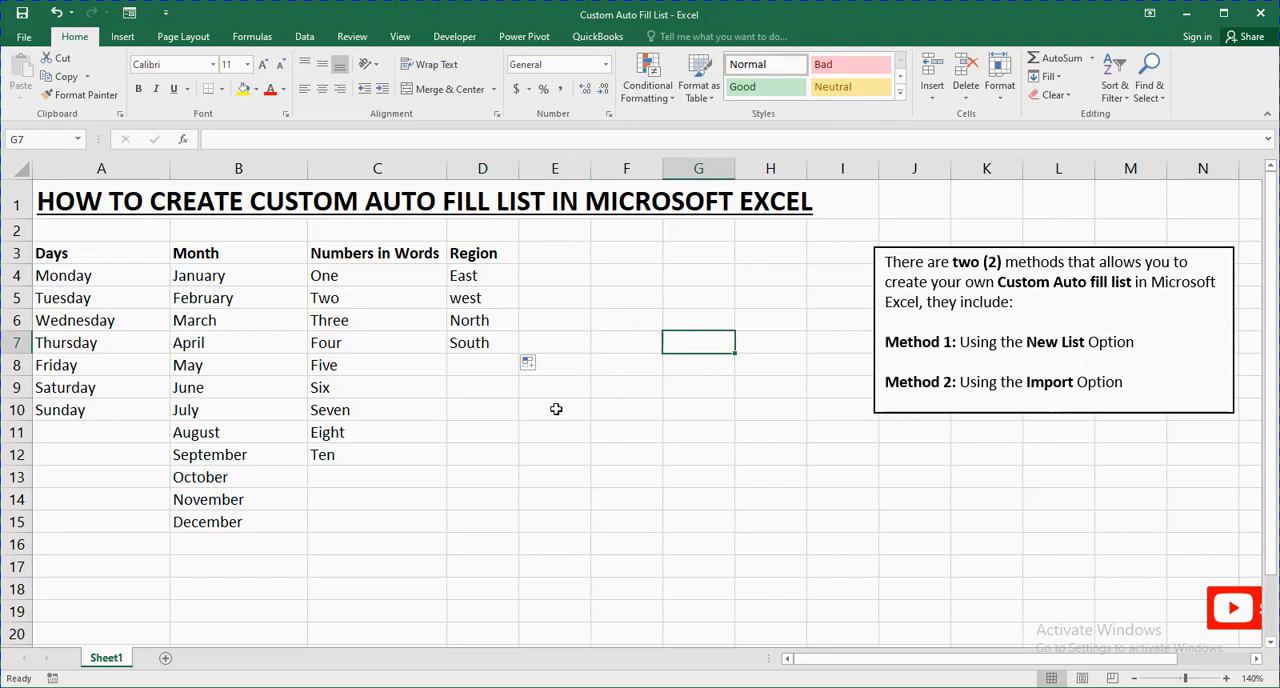
Enter the heading Grade in cell E3
left_click(564, 258)
left_click(620, 257)
left_click(570, 256)
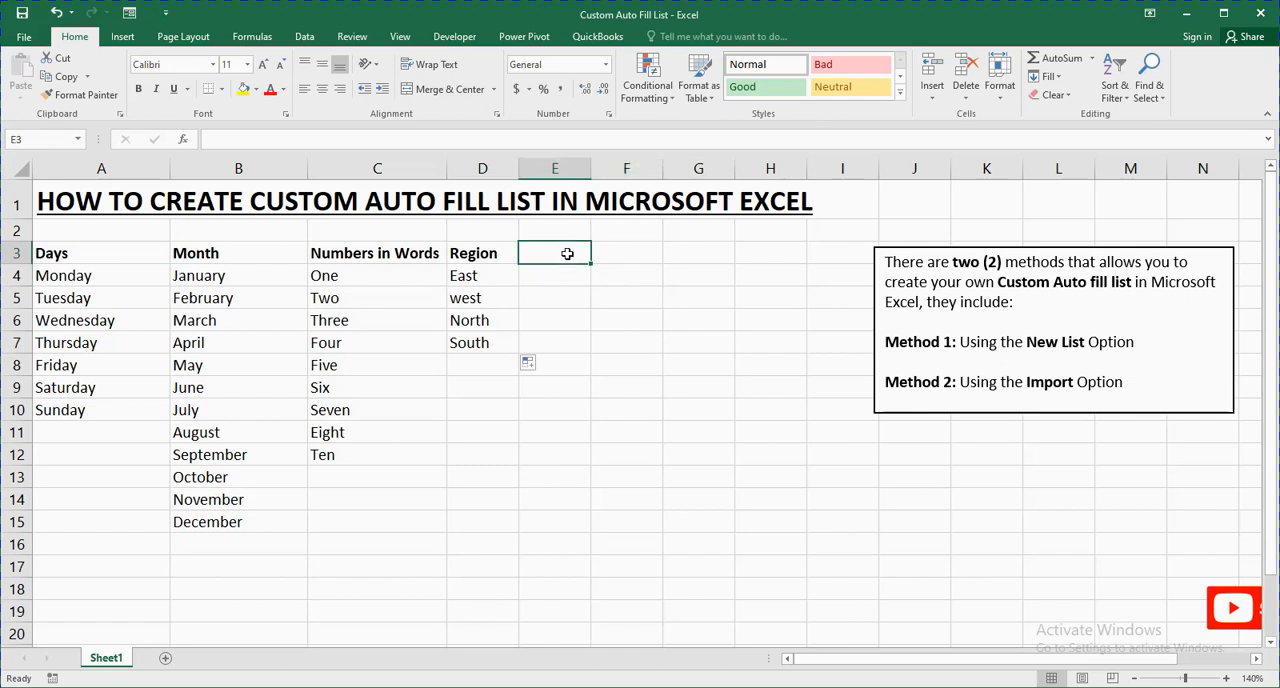
type("Grade")
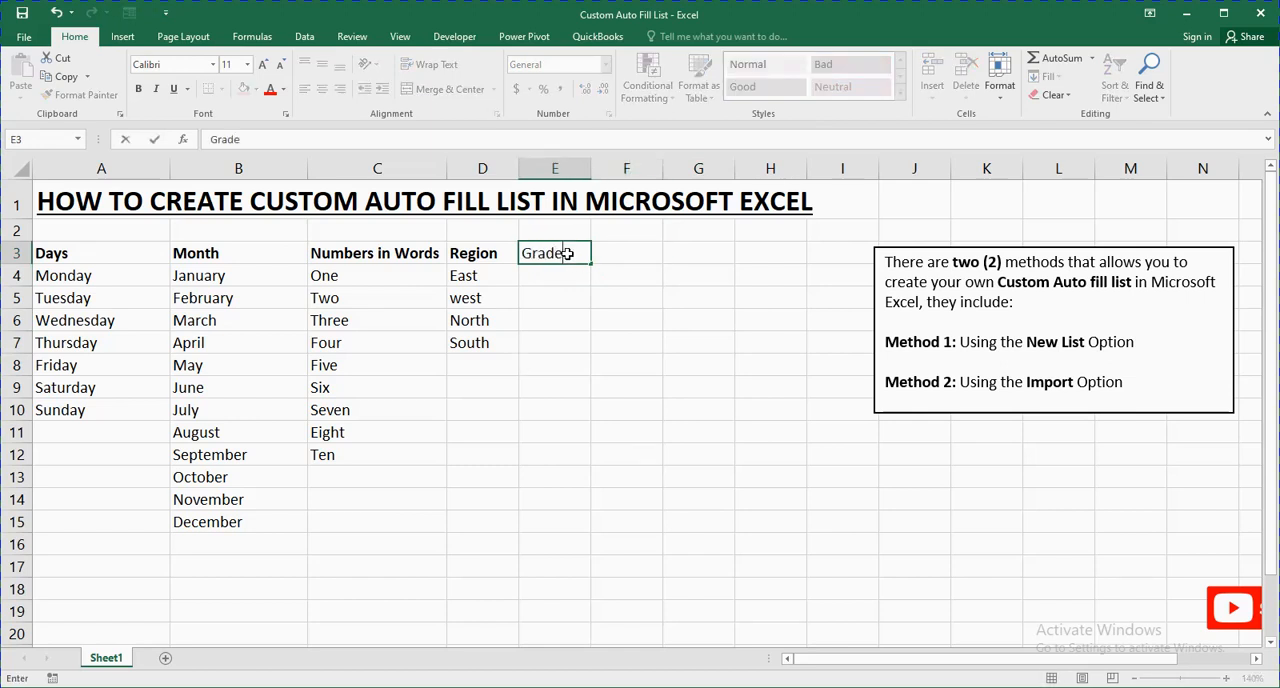
key("Return")
Enter the grades Excellent, Very good, Good, Average and Poor in cells E4 to E8
type("E")
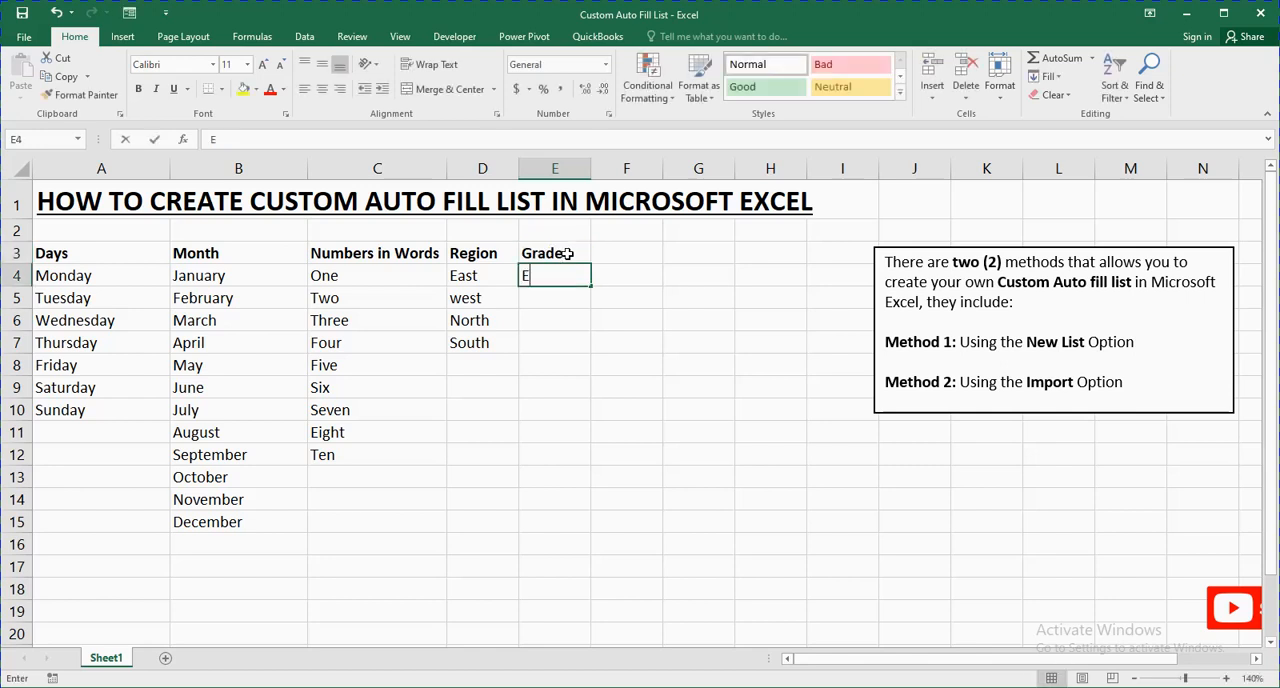
type("xcellent")
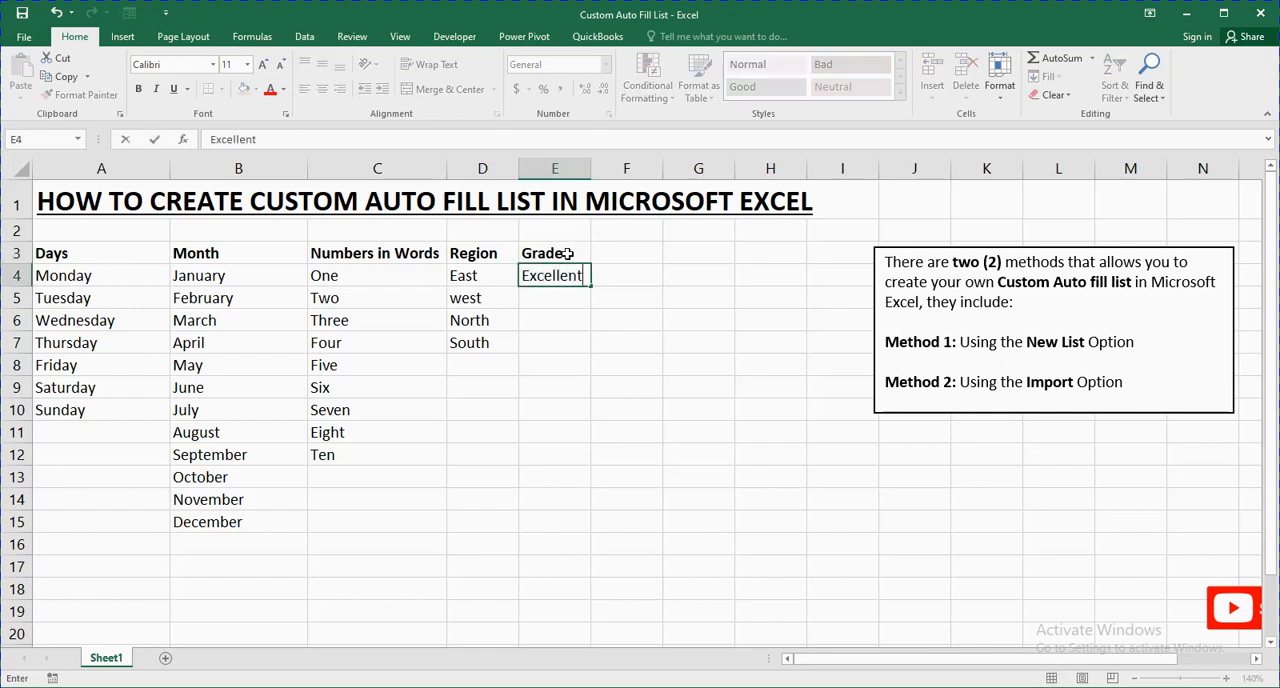
key("Return")
type("Ver")
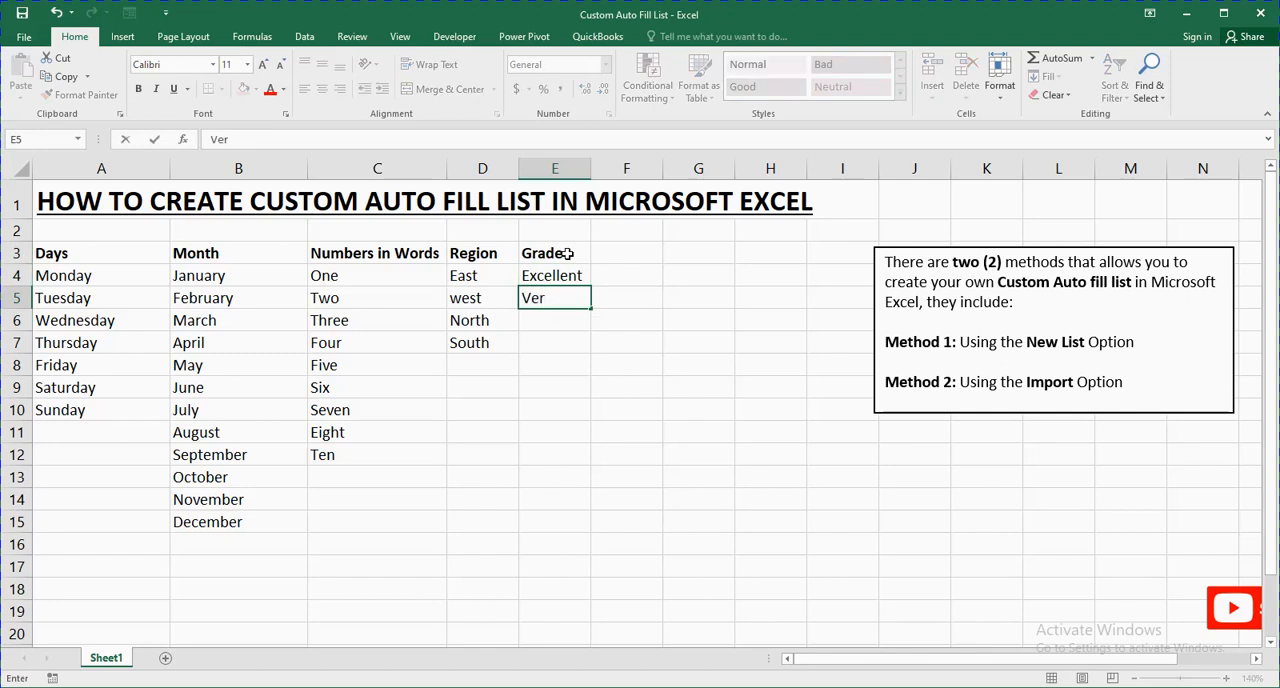
type("y good")
key("Return")
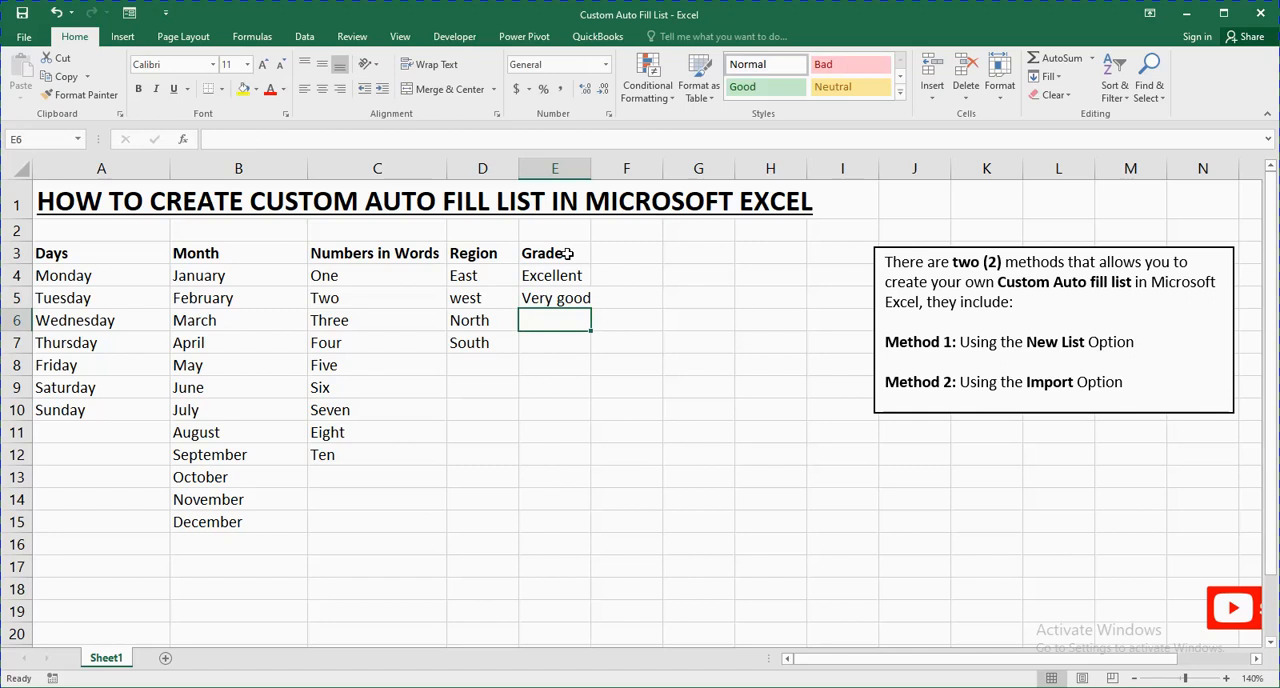
type("Good")
key("Return")
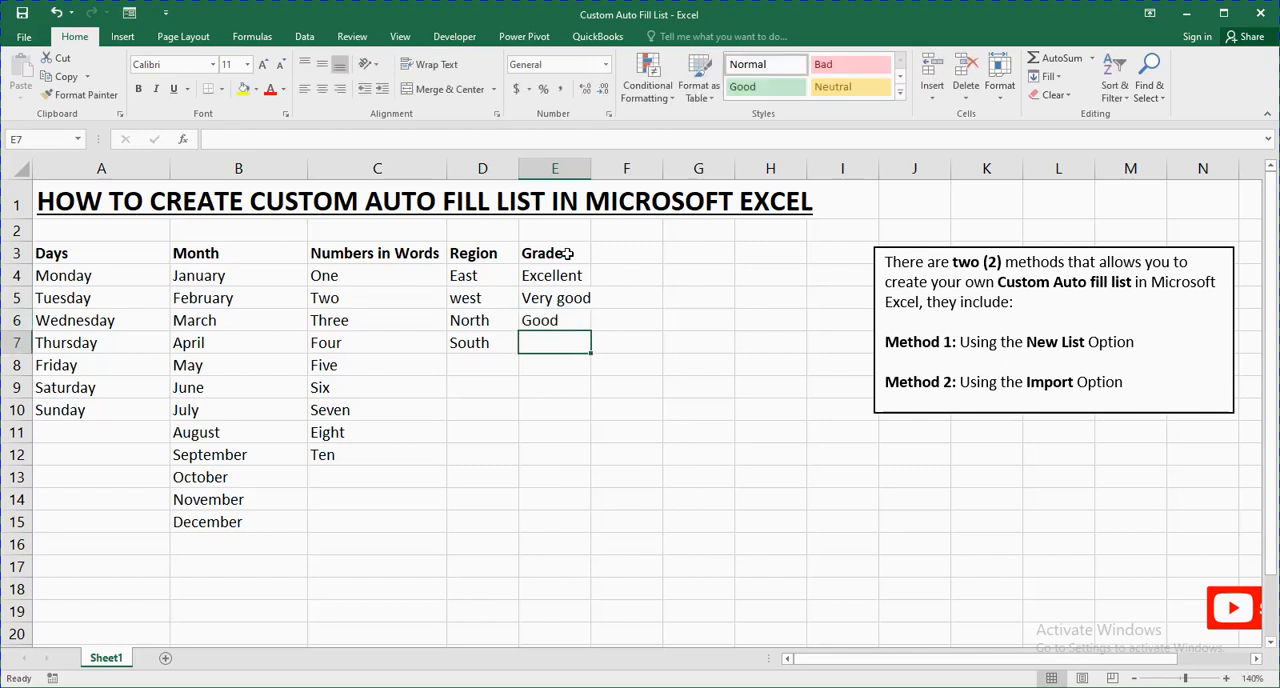
type("A")
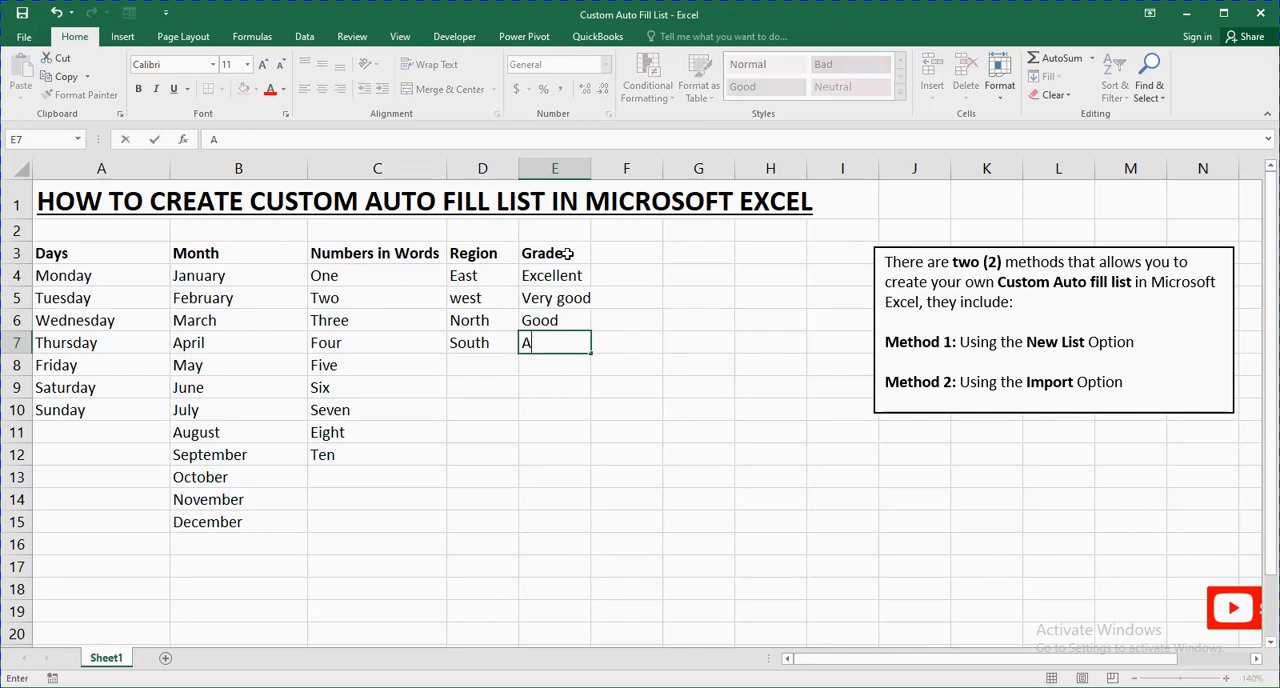
type("verage")
key("Return")
type("Po")
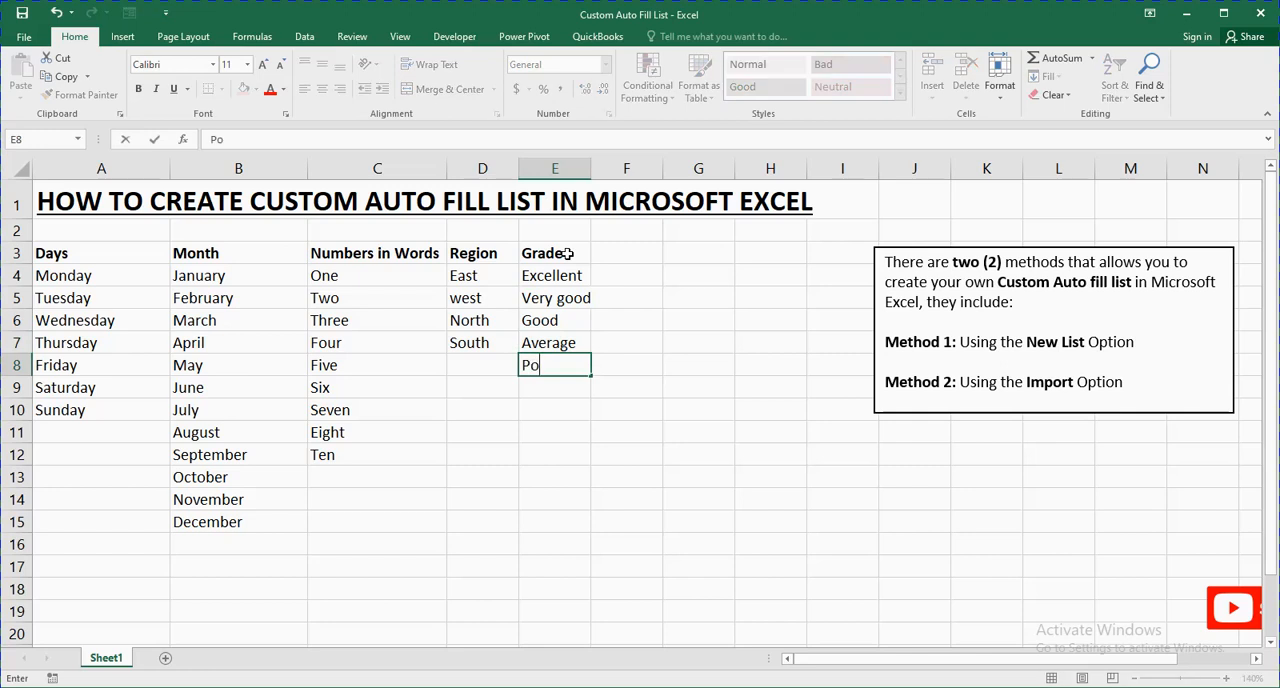
type("or")
key("Return")
Widen column E slightly and enter the heading Roman Numerals in cell F3
left_click(628, 255)
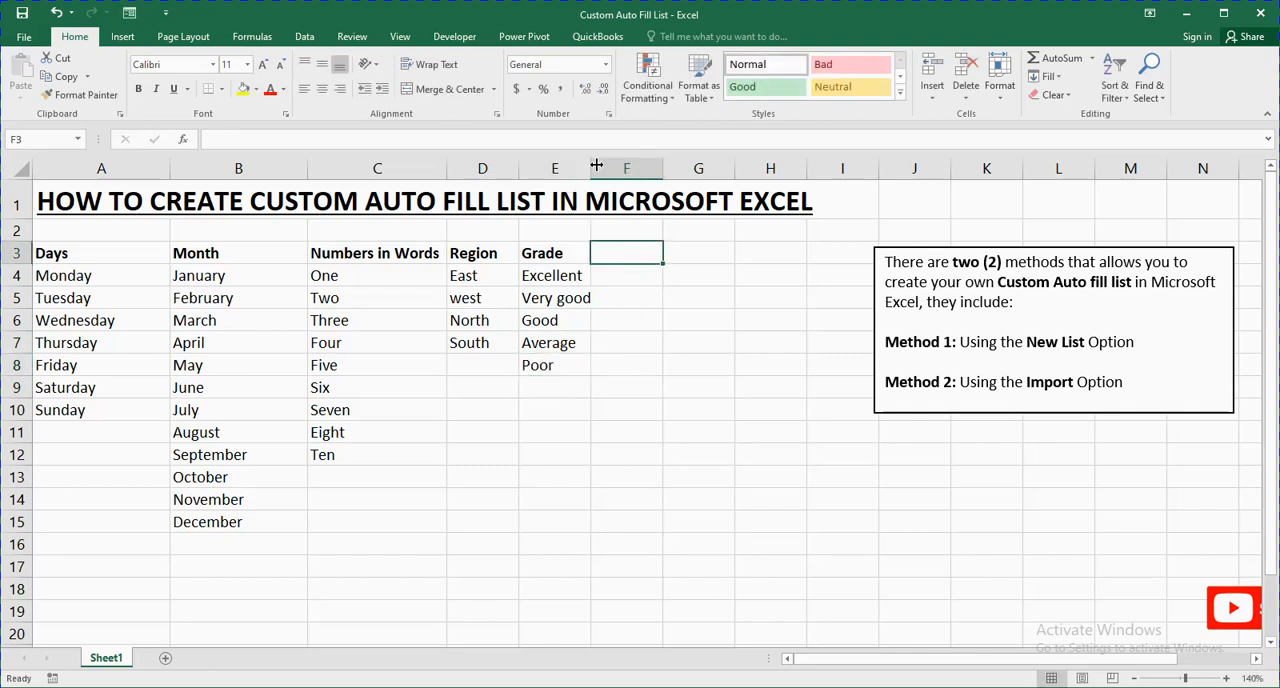
left_click_drag(596, 165, 610, 165)
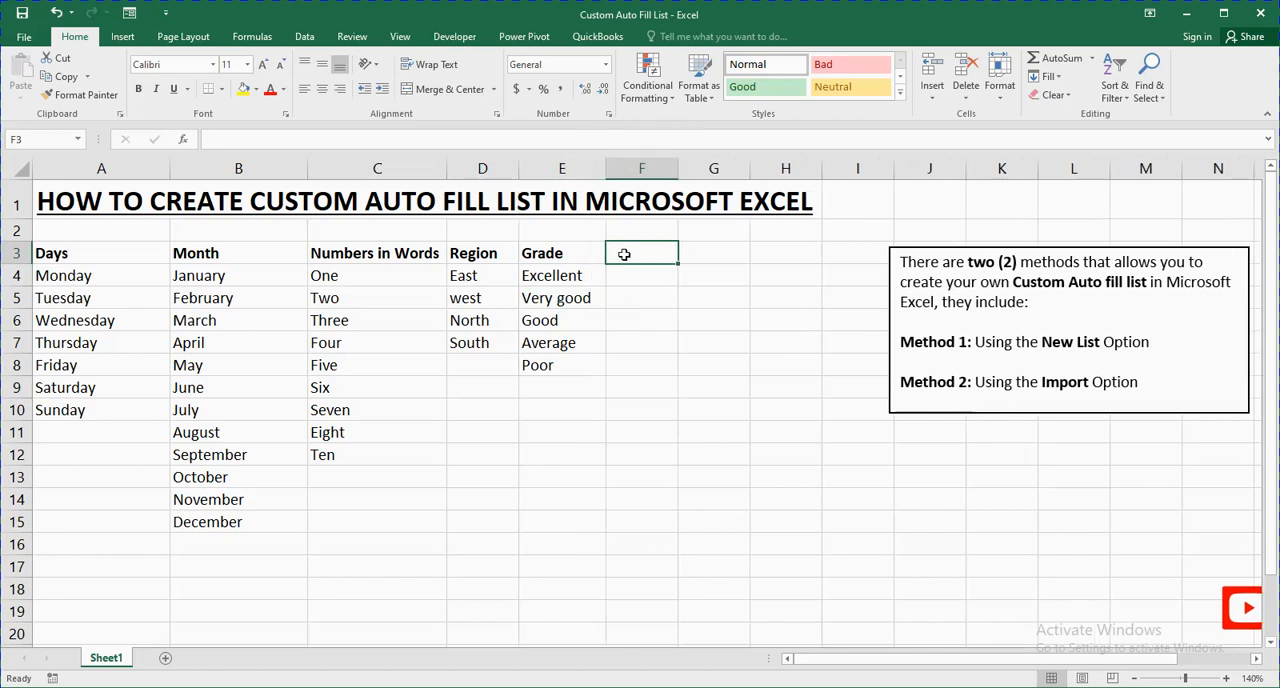
type("Roma")
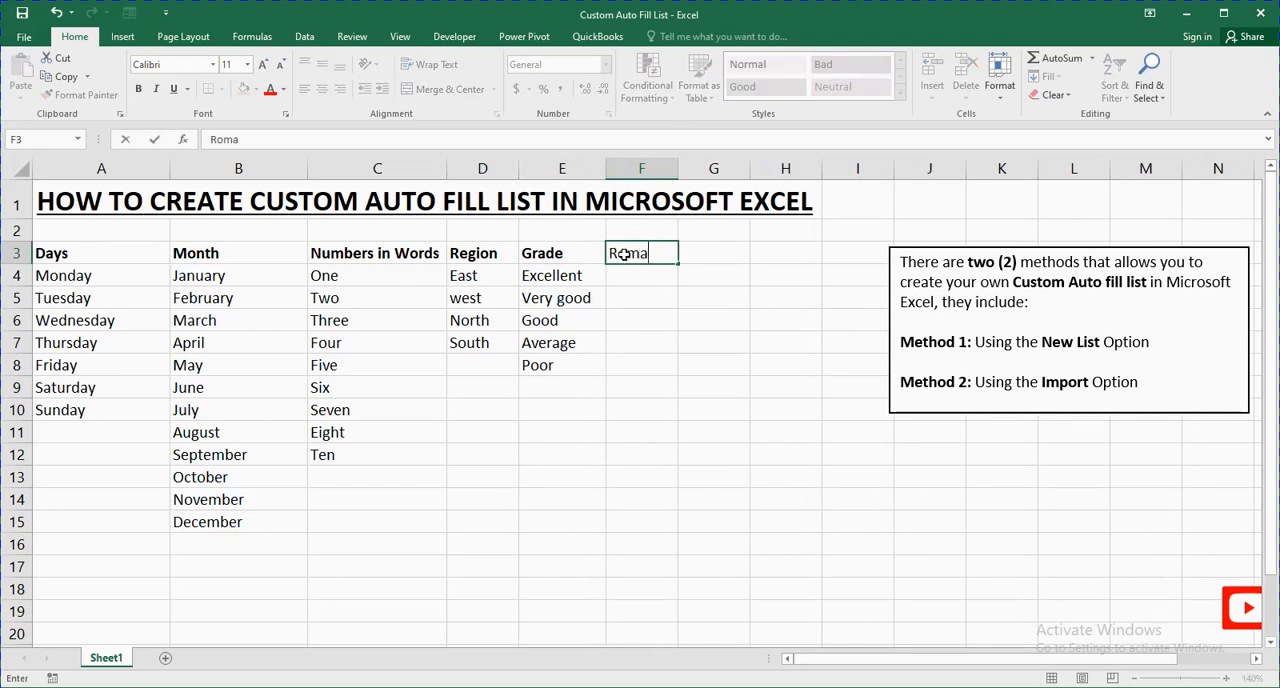
type("n Numeral")
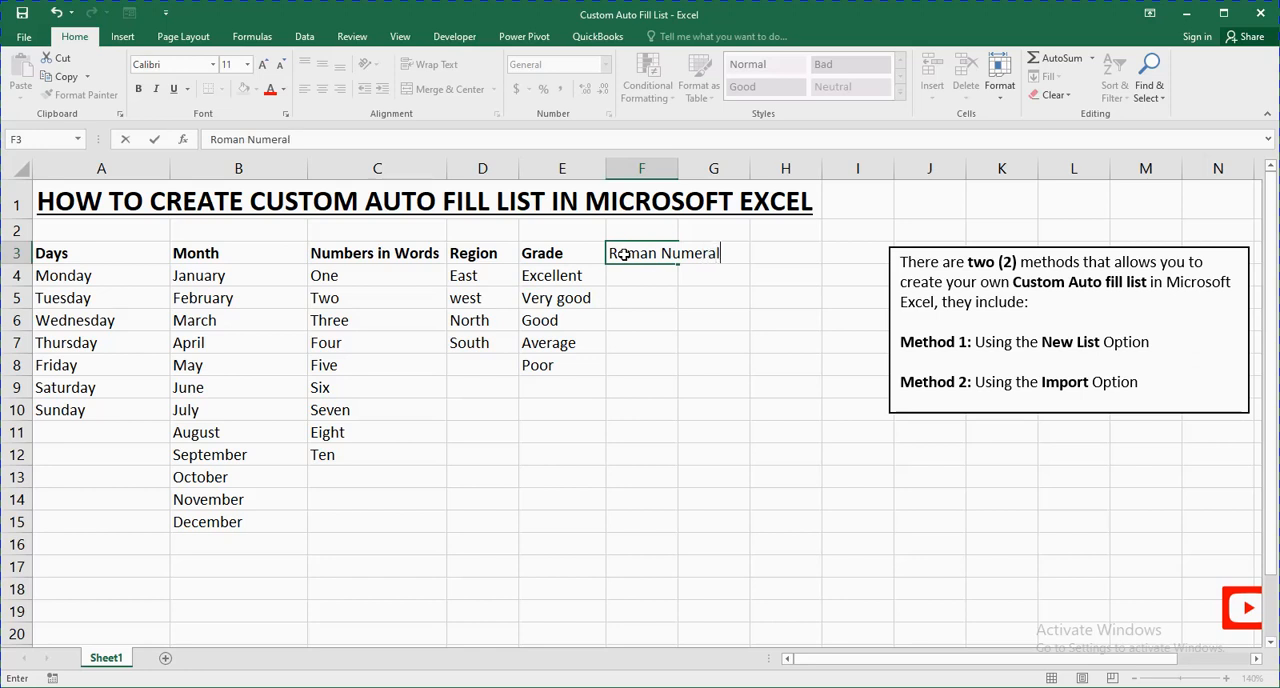
type("s")
key("Return")
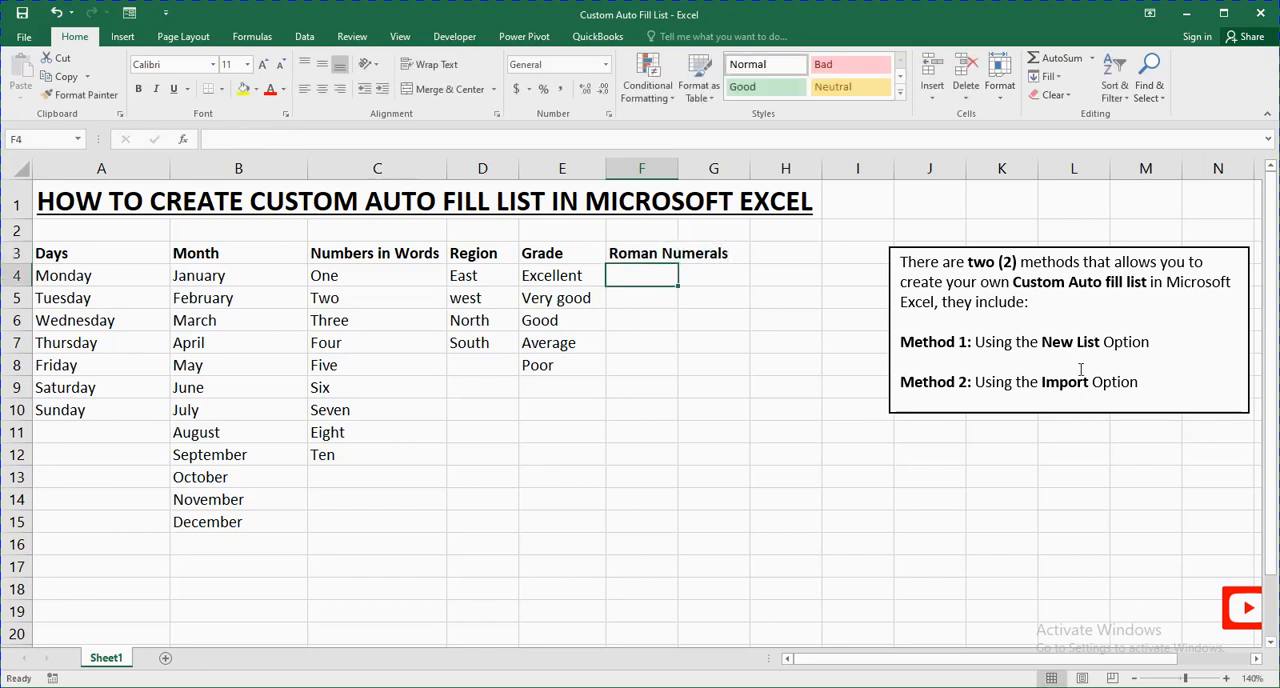
Widen column F to fit its heading and move the methods text box left and slightly down
left_click_drag(680, 170, 719, 171)
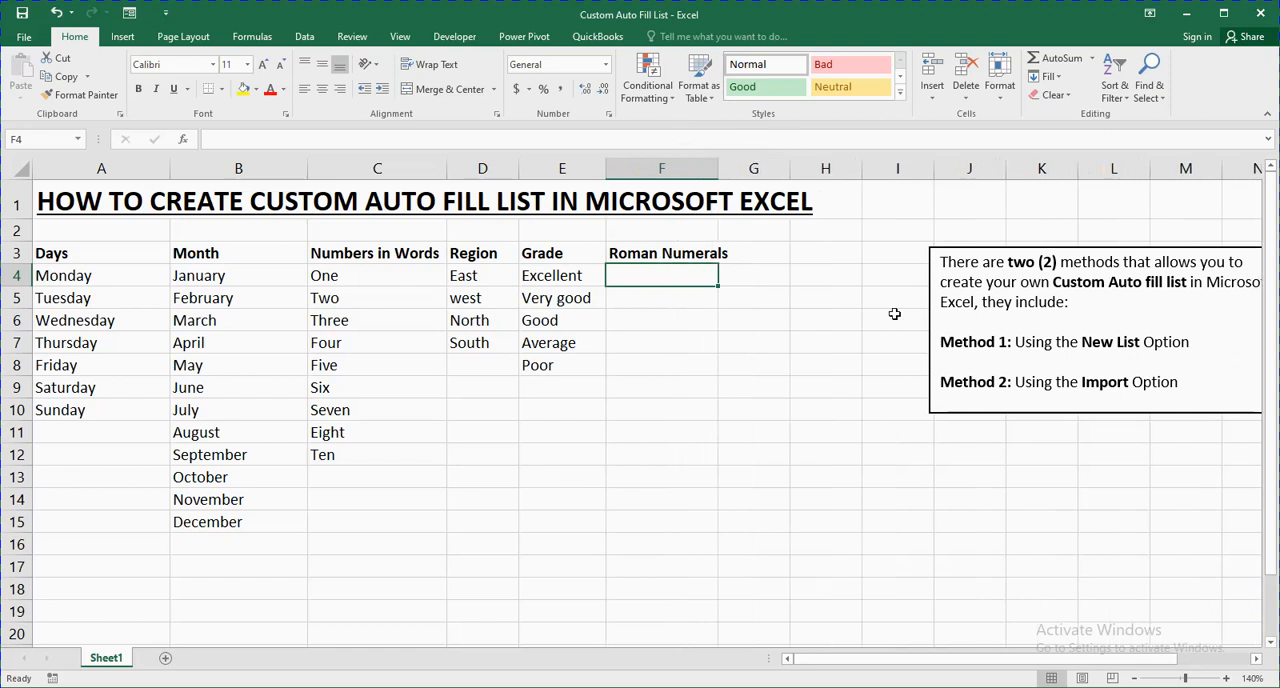
left_click_drag(943, 410, 910, 420)
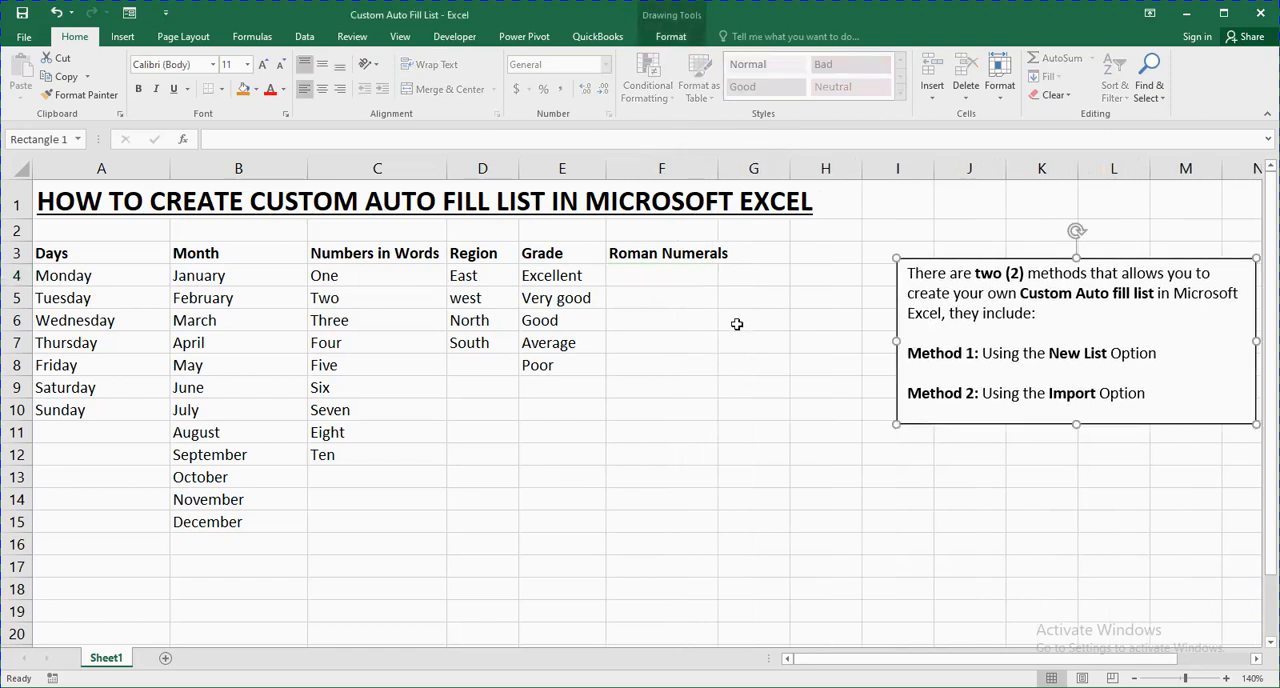
left_click_drag(718, 170, 726, 171)
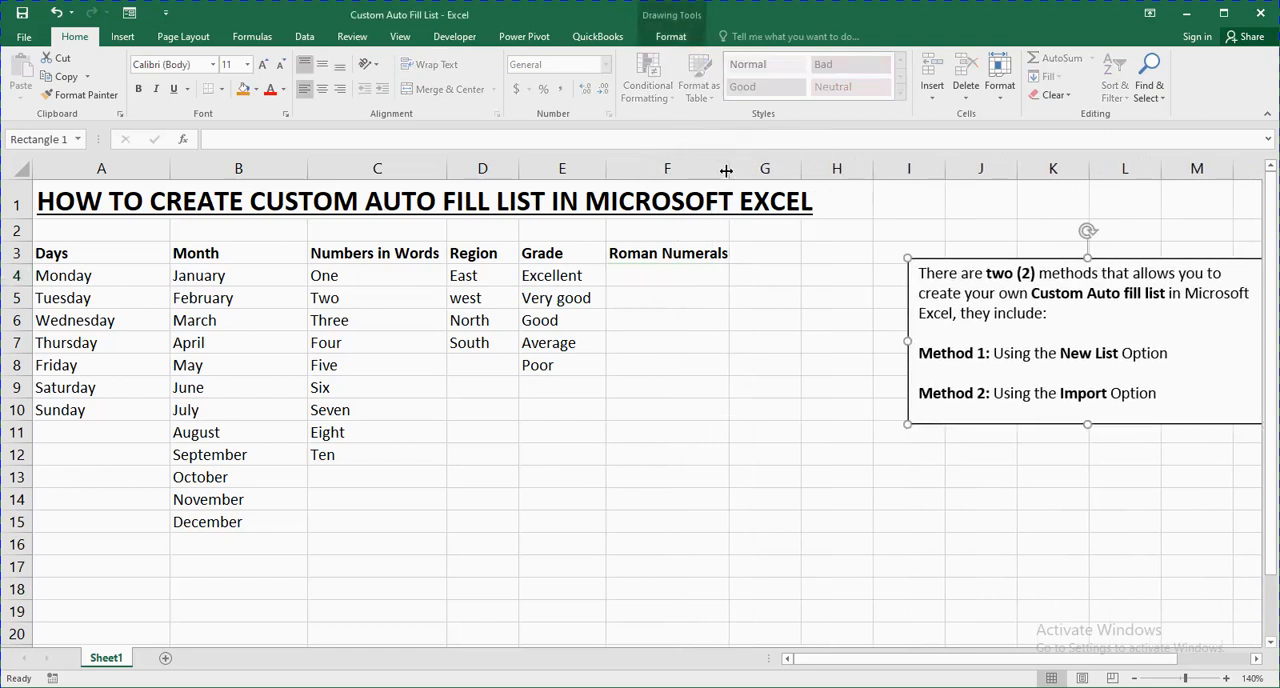
Enter the lowercase Roman numerals i to x in cells F4 to F13 and widen column F slightly
left_click(643, 275)
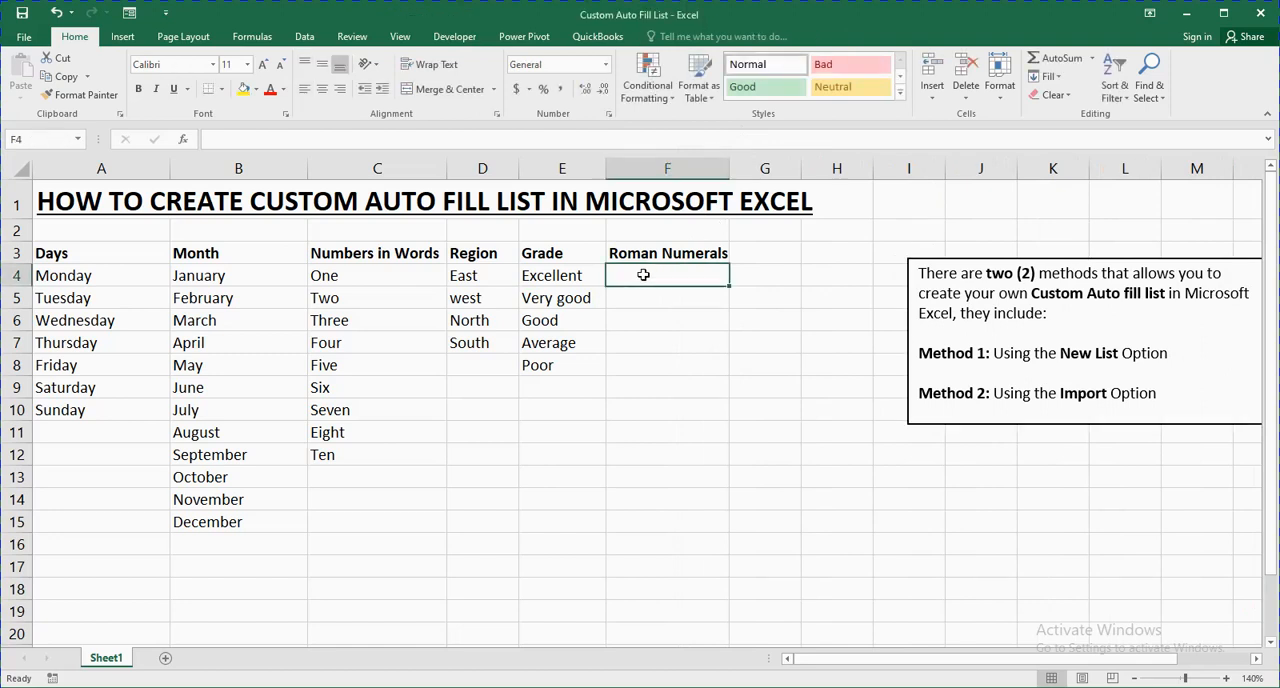
type("i")
key("Return")
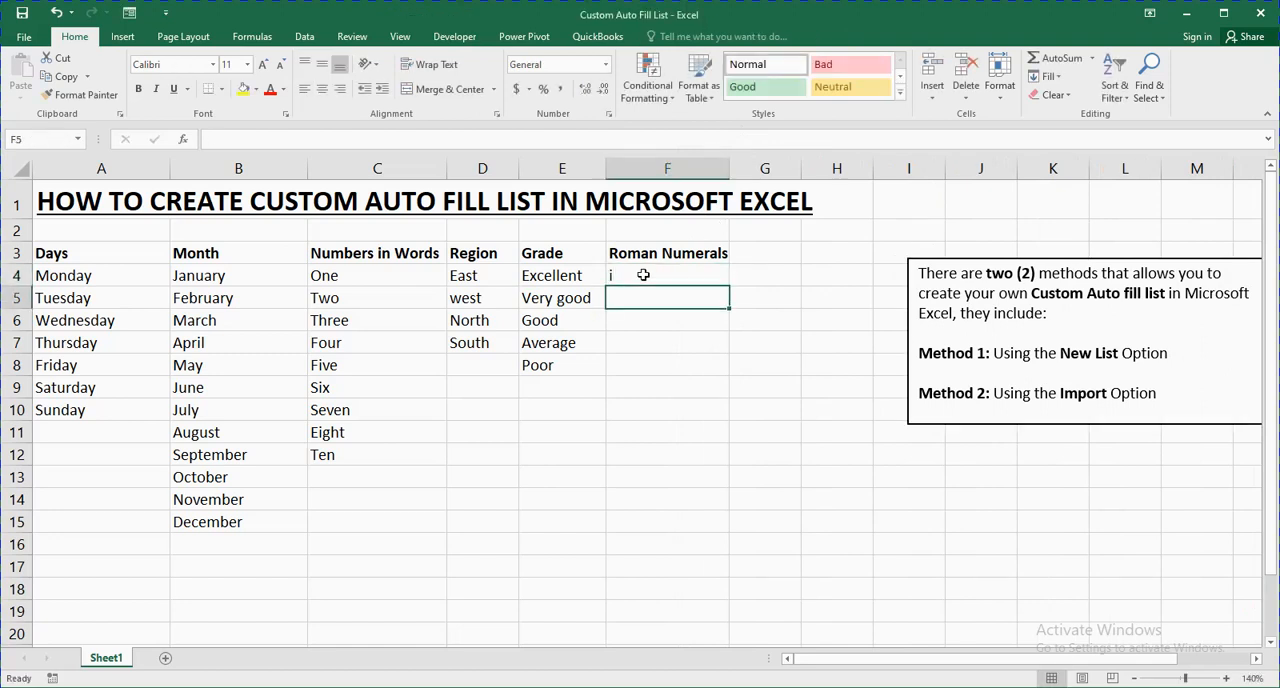
type("ii")
key("Return")
type("iii")
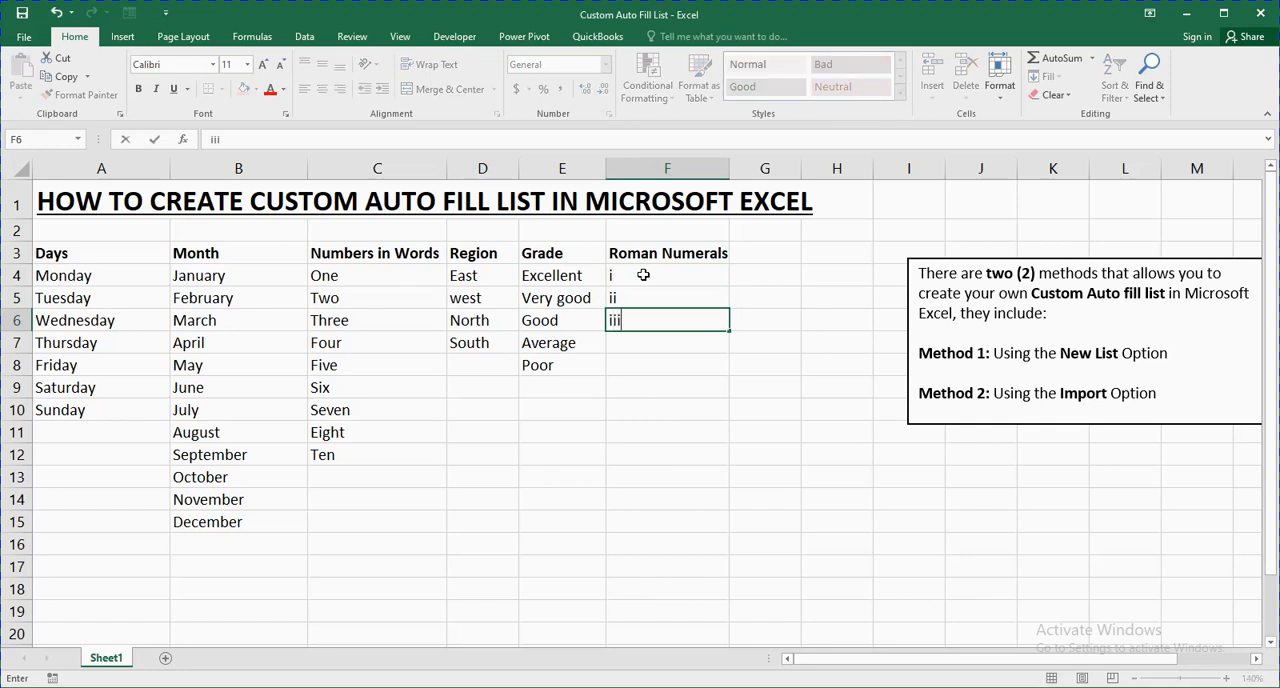
key("Return")
type("iv")
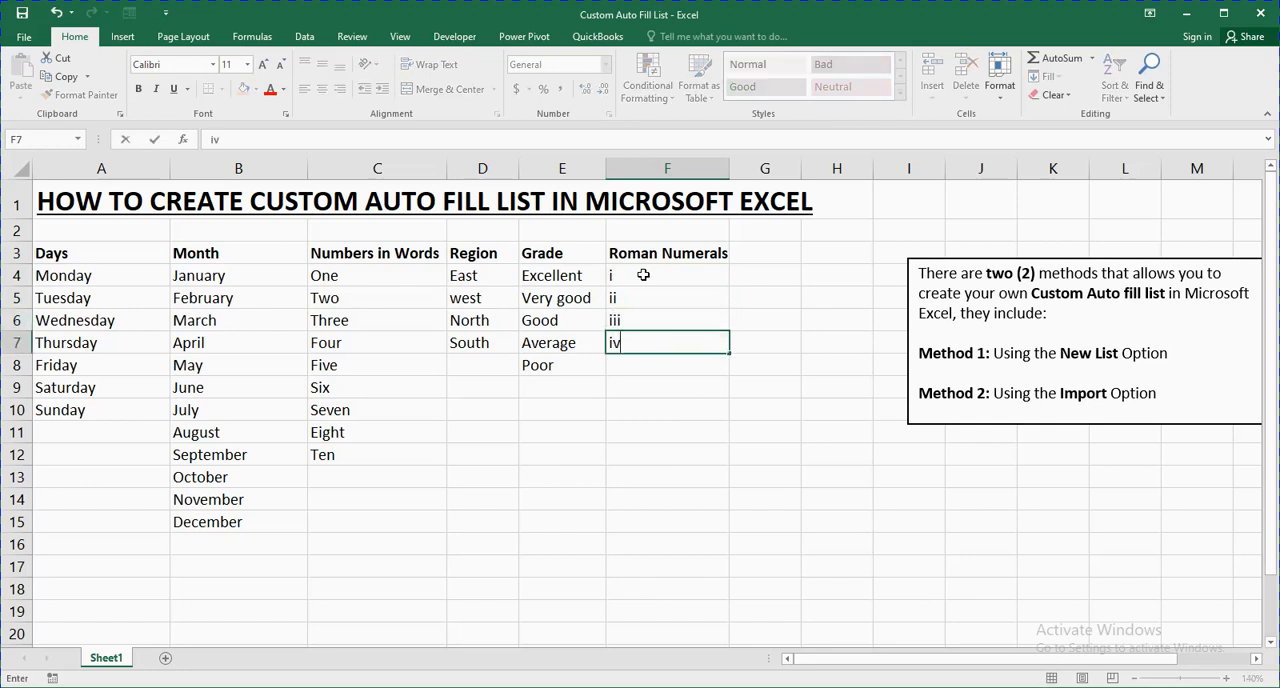
key("Return")
type("v")
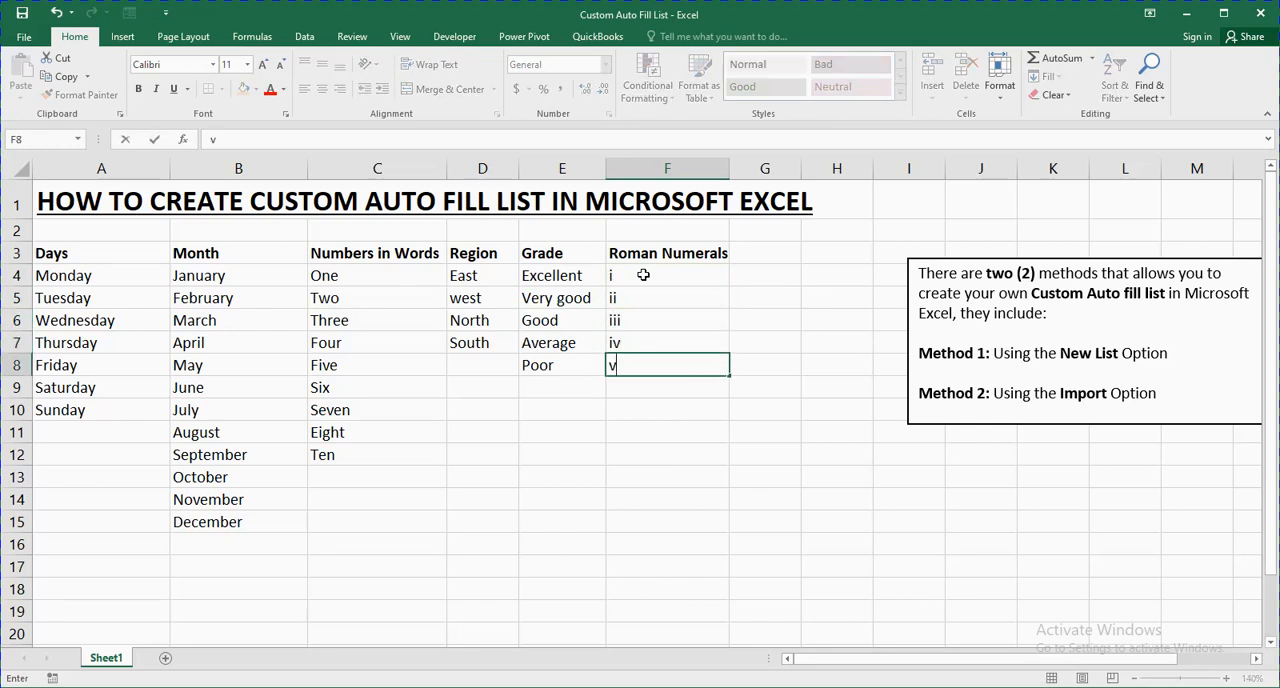
key("Return")
type("vi")
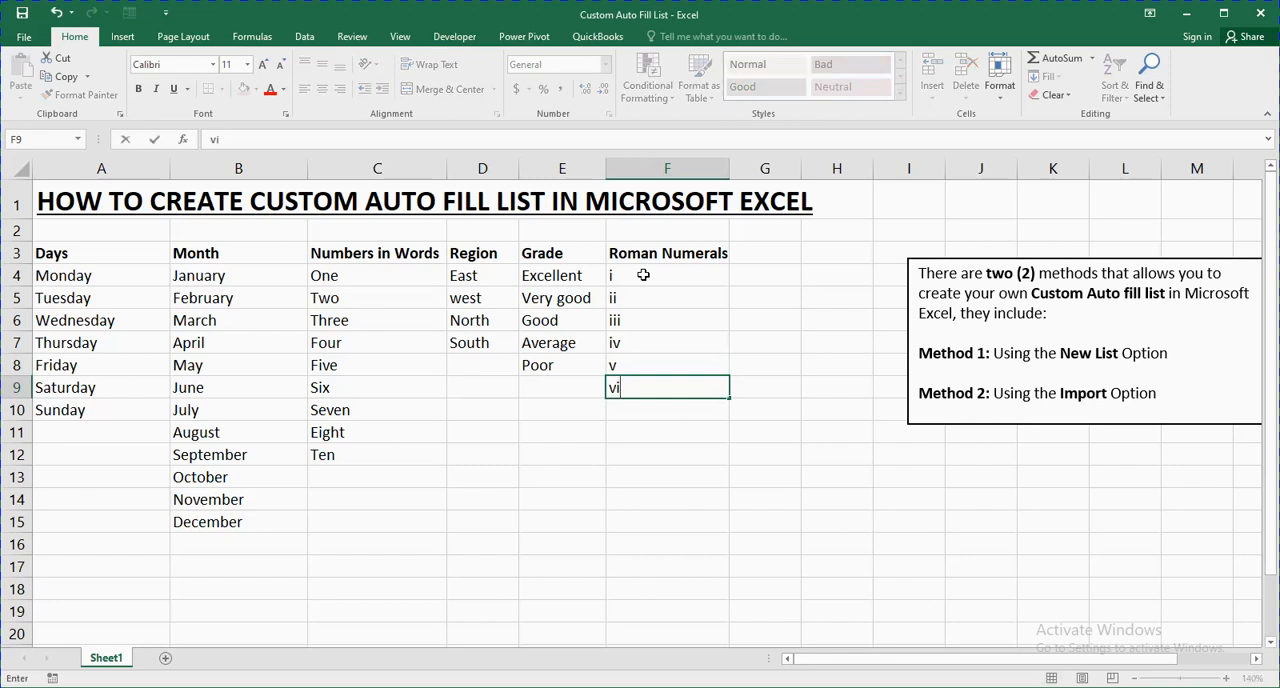
key("Return")
type("vii")
key("Return")
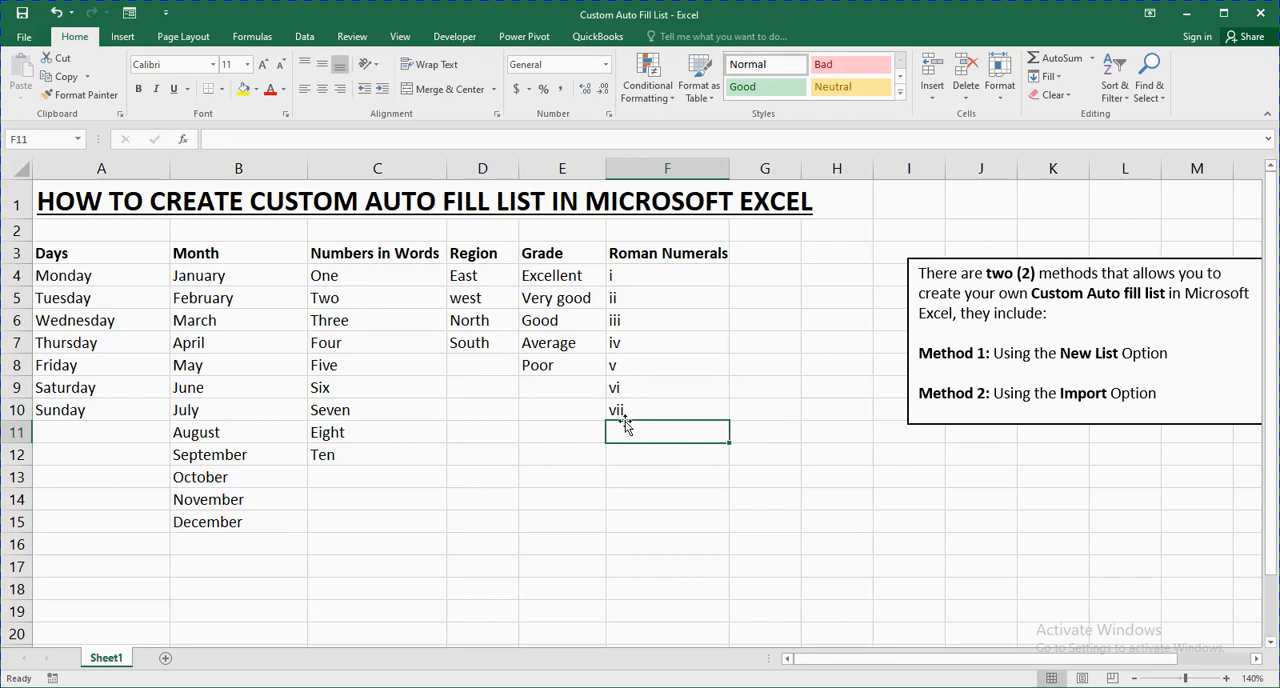
type("viii")
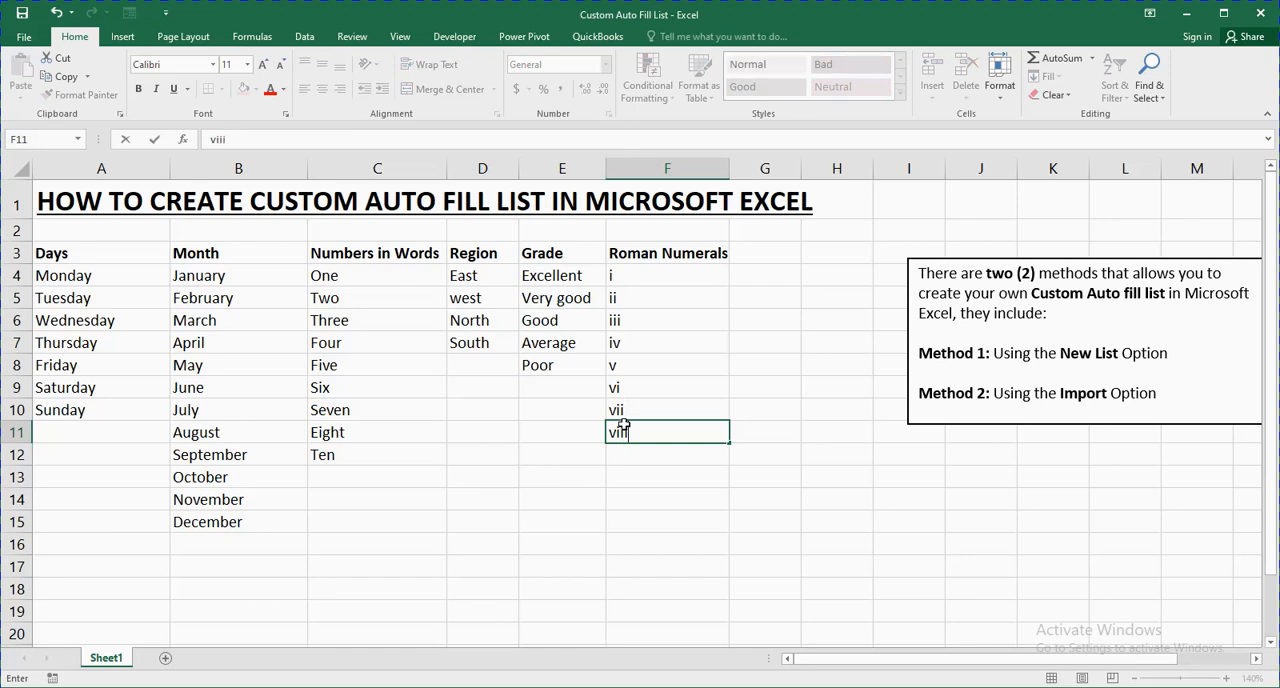
key("Return")
type("ix")
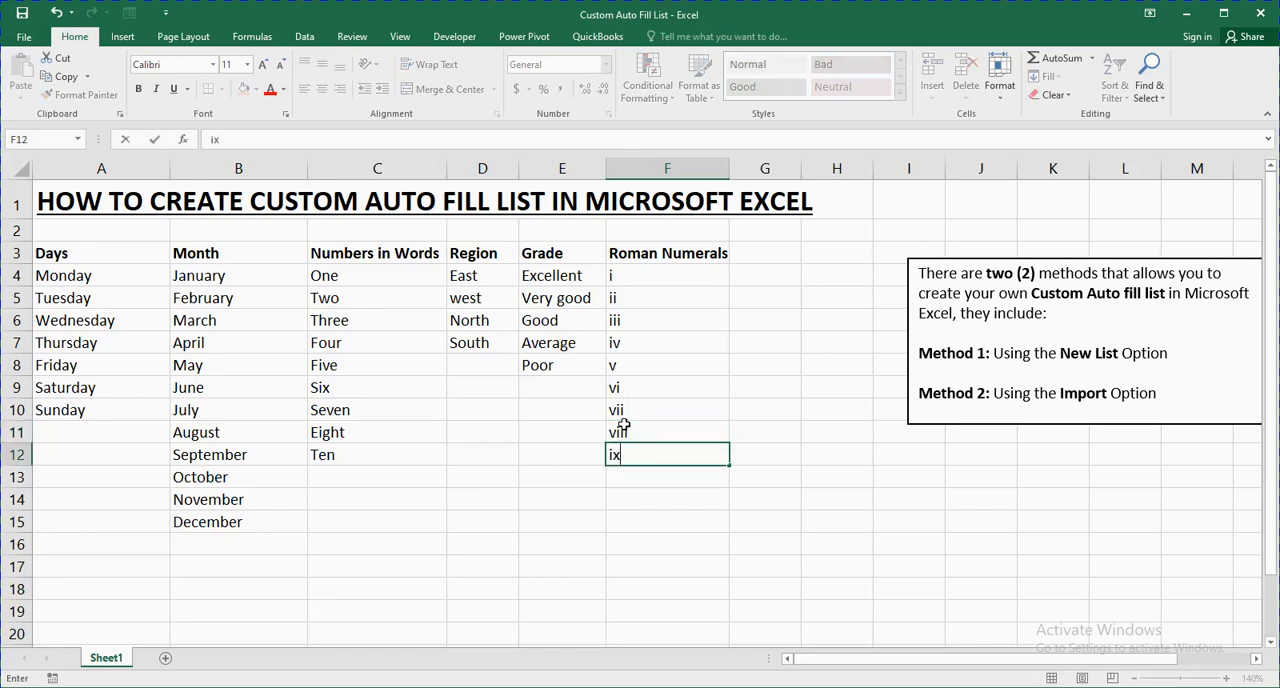
key("Return")
type("x")
key("Return")
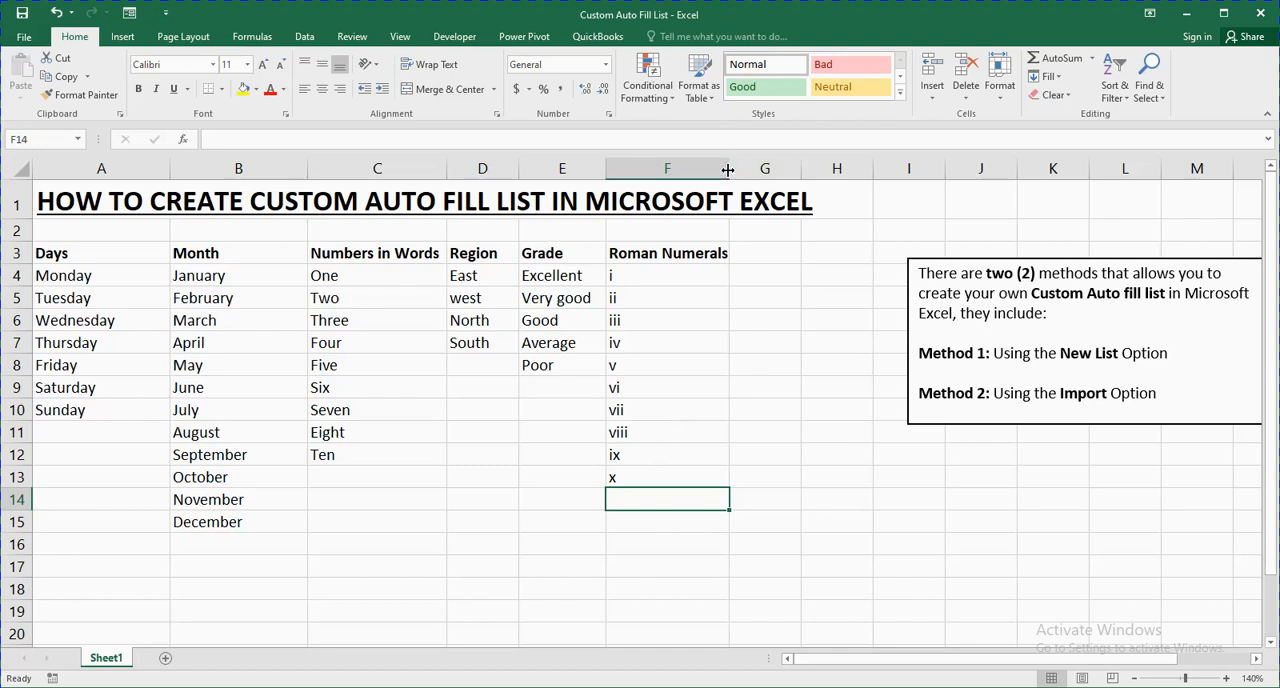
left_click_drag(731, 170, 737, 170)
Highlight the Grade and Roman Numerals lists in cells E3 to F13
left_click(592, 252)
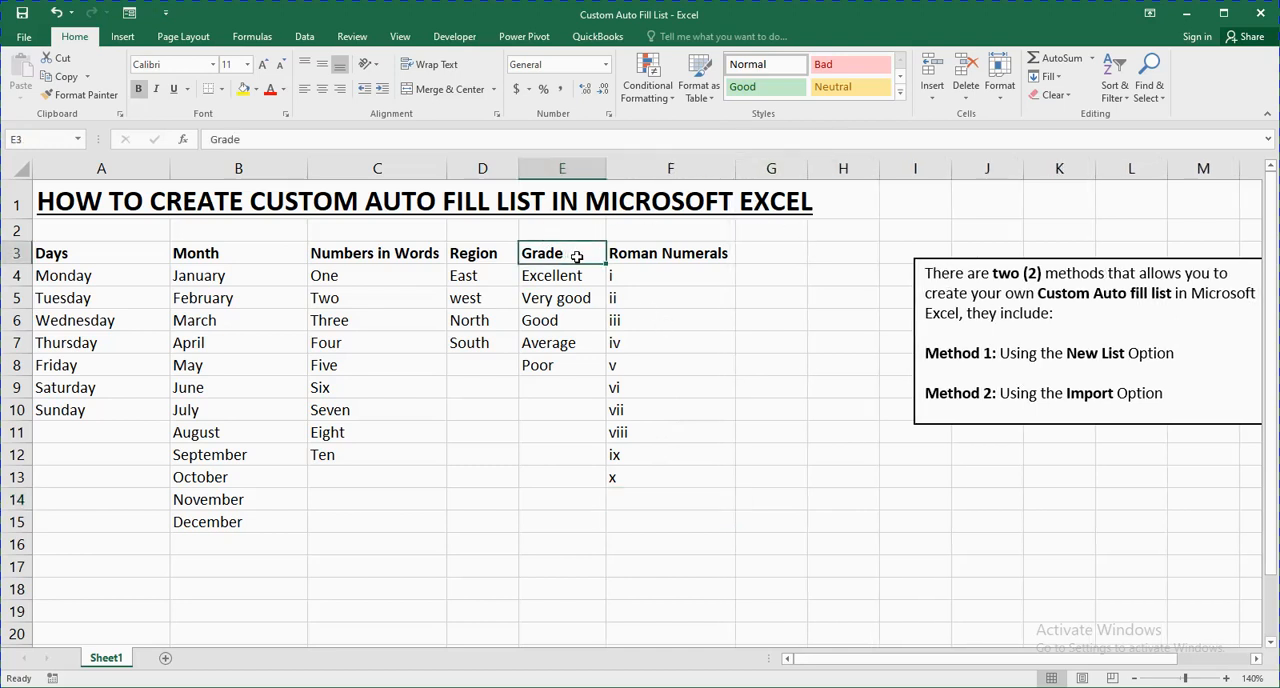
left_click_drag(572, 255, 684, 473)
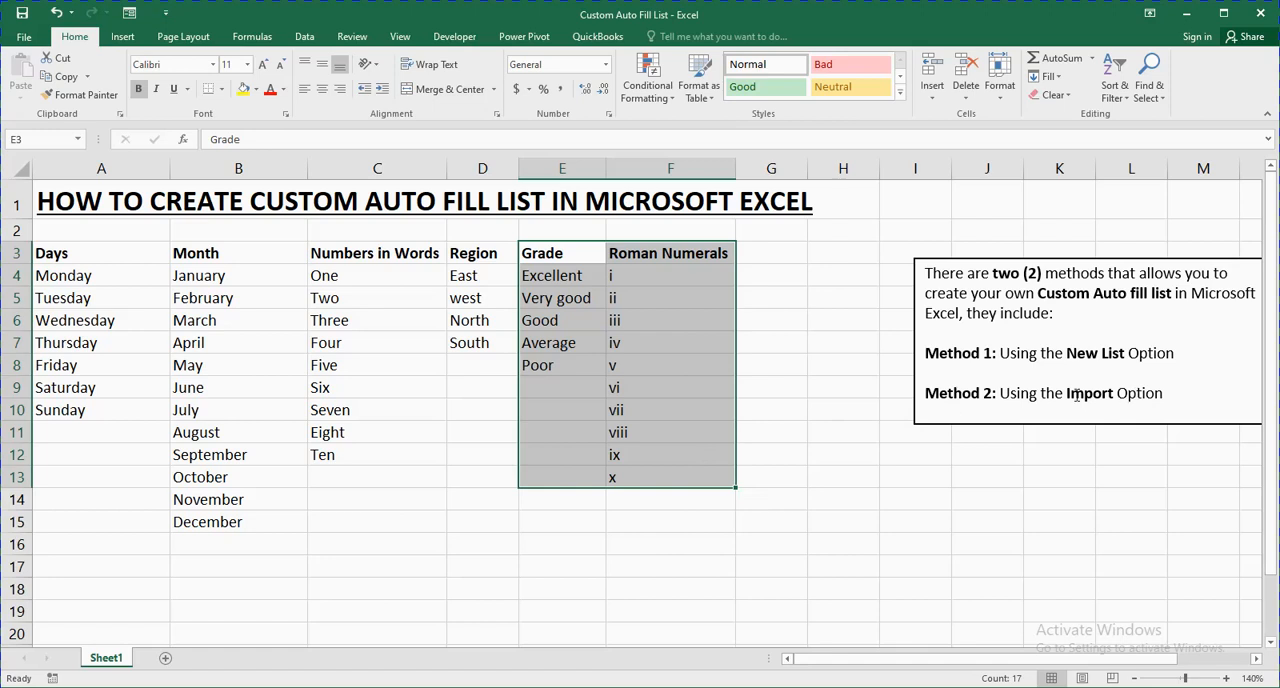
left_click(798, 320)
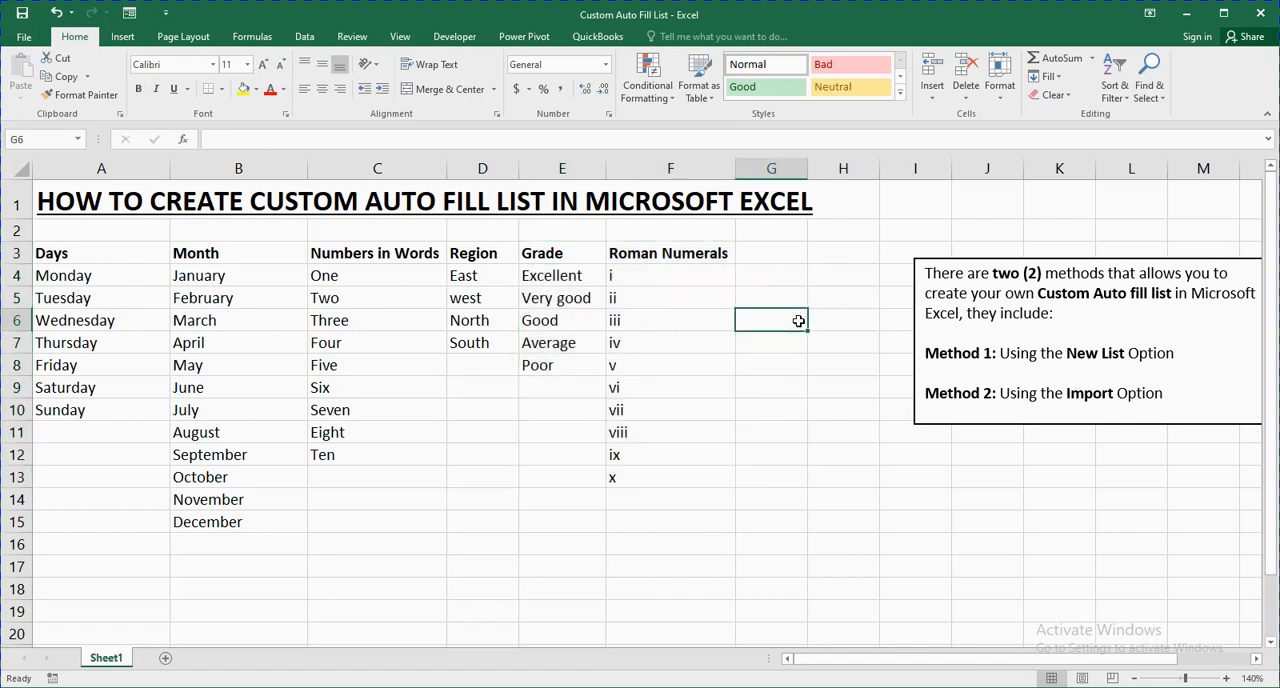
Open the custom lists editor from the General section of the advanced Excel options
left_click(24, 38)
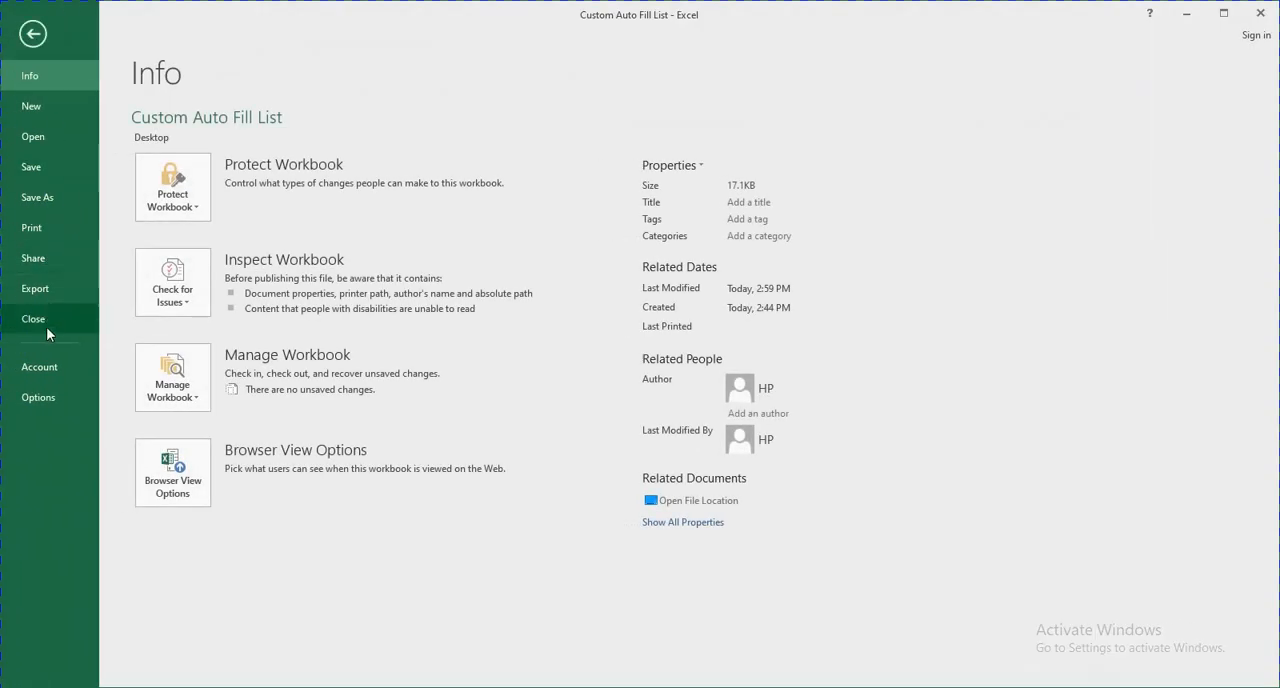
left_click(39, 397)
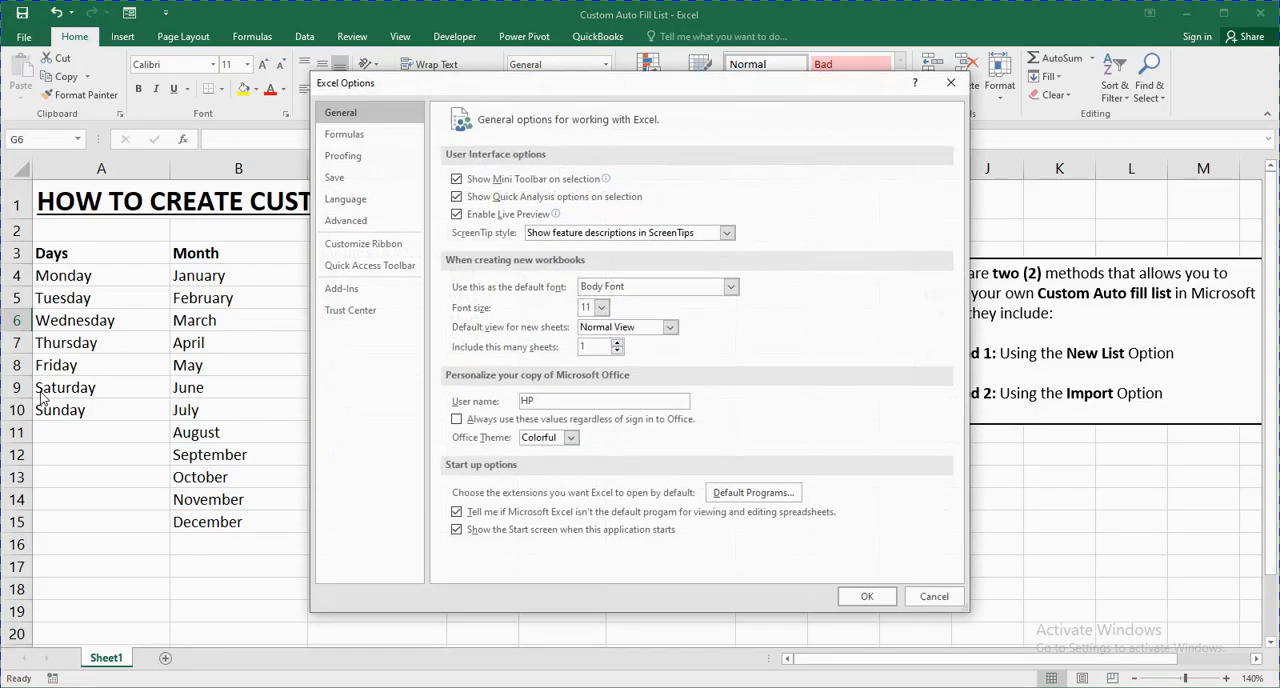
left_click(361, 221)
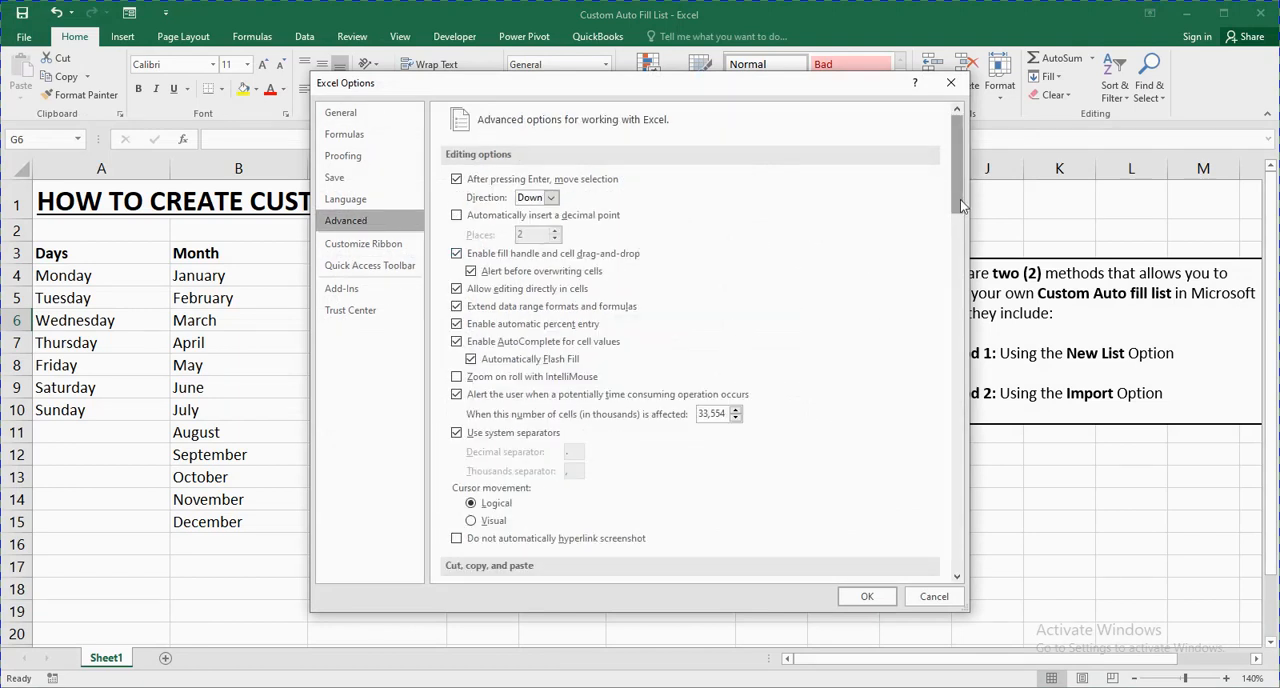
left_click_drag(960, 199, 943, 505)
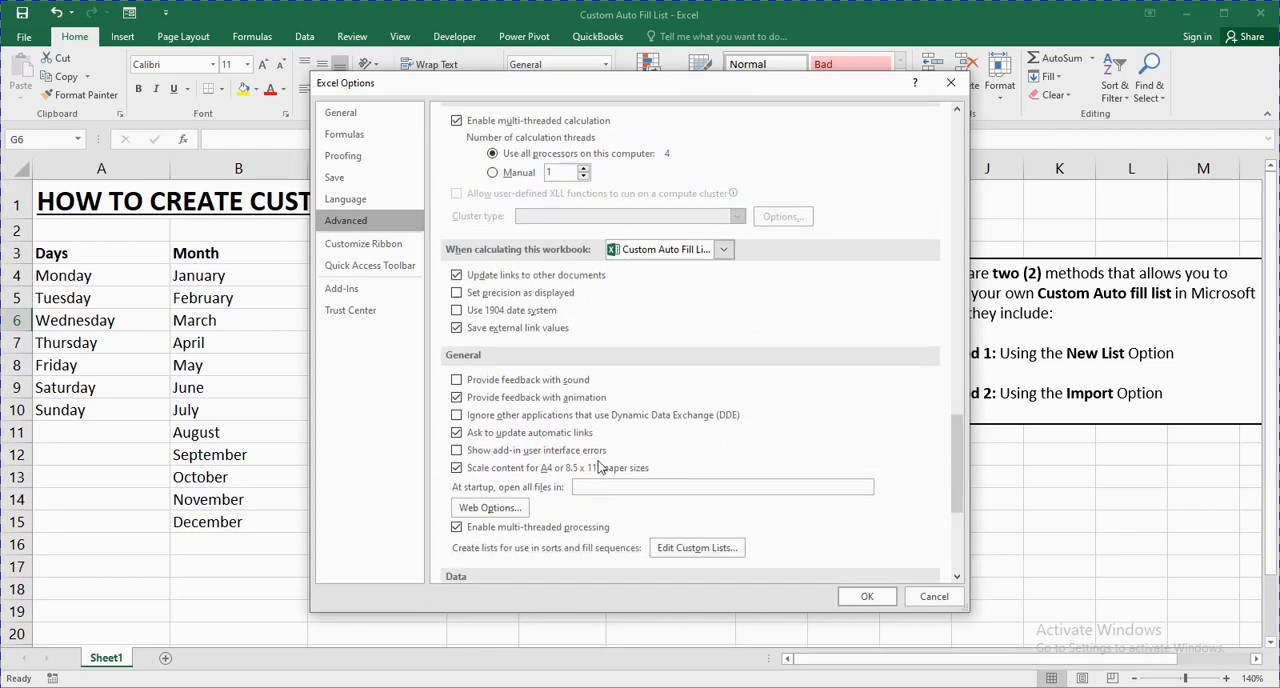
left_click(665, 550)
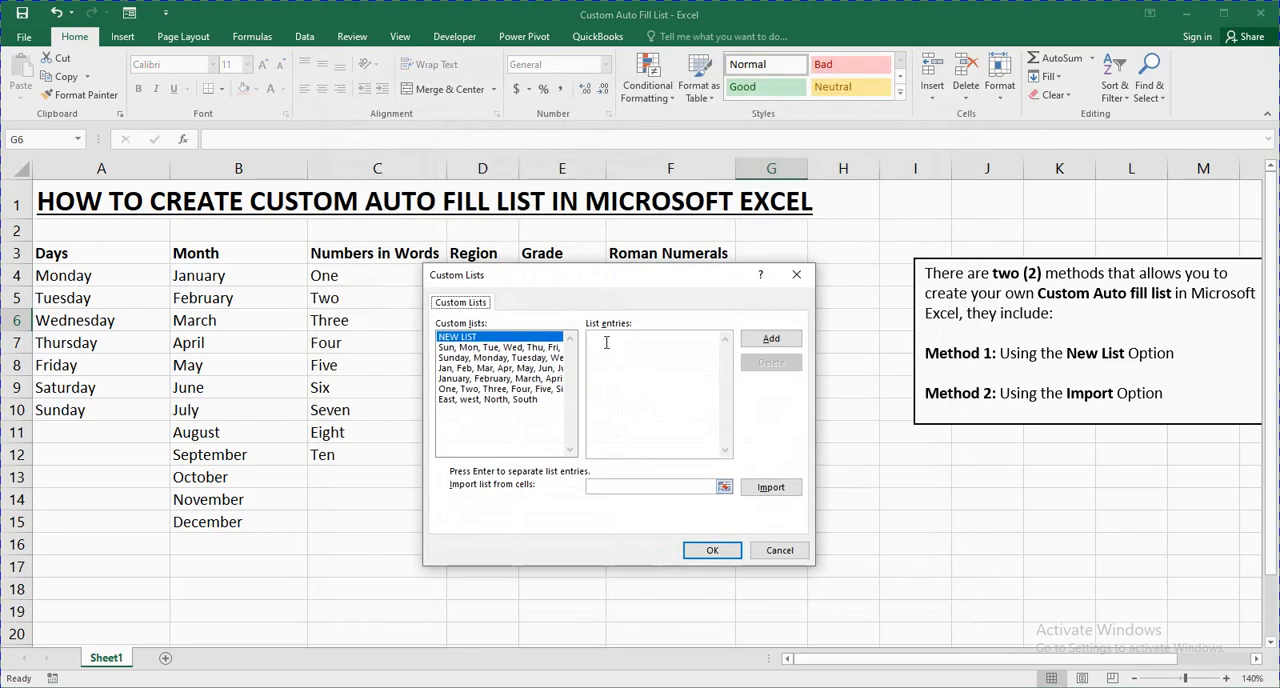
Import the Grade entries from cells E4 to E8 as a custom list and confirm the list and Excel options
left_click(606, 342)
key("BackSpace")
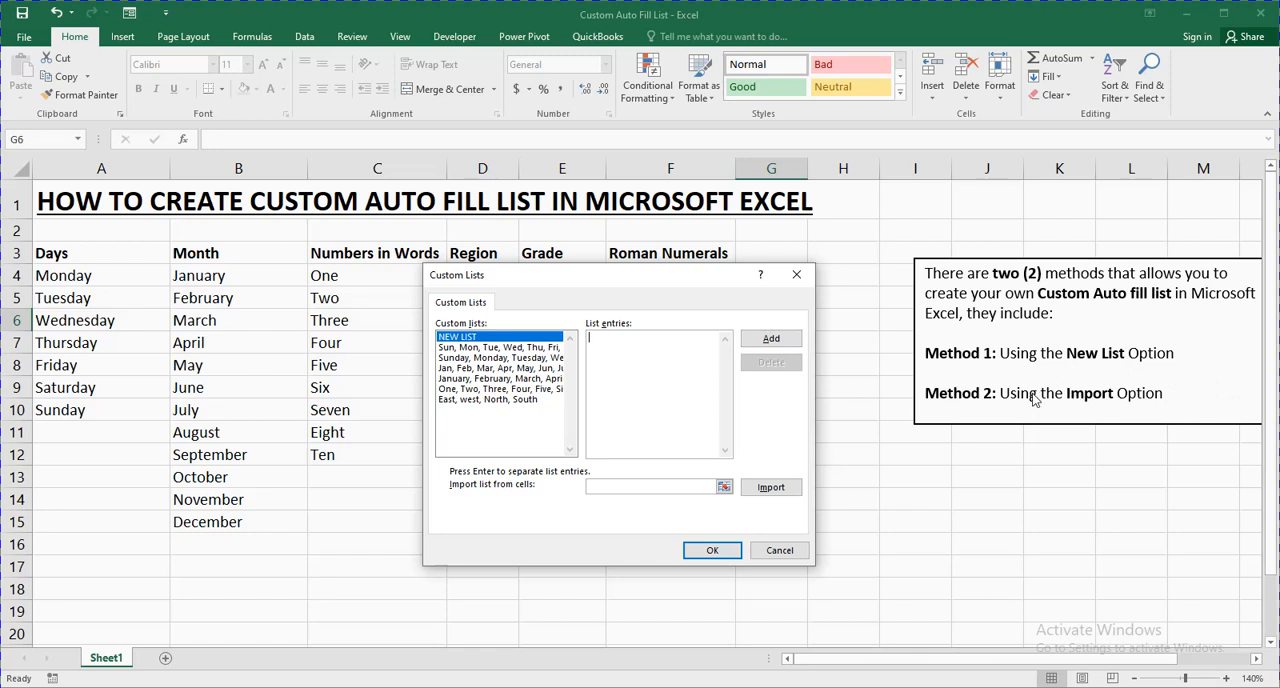
left_click(723, 487)
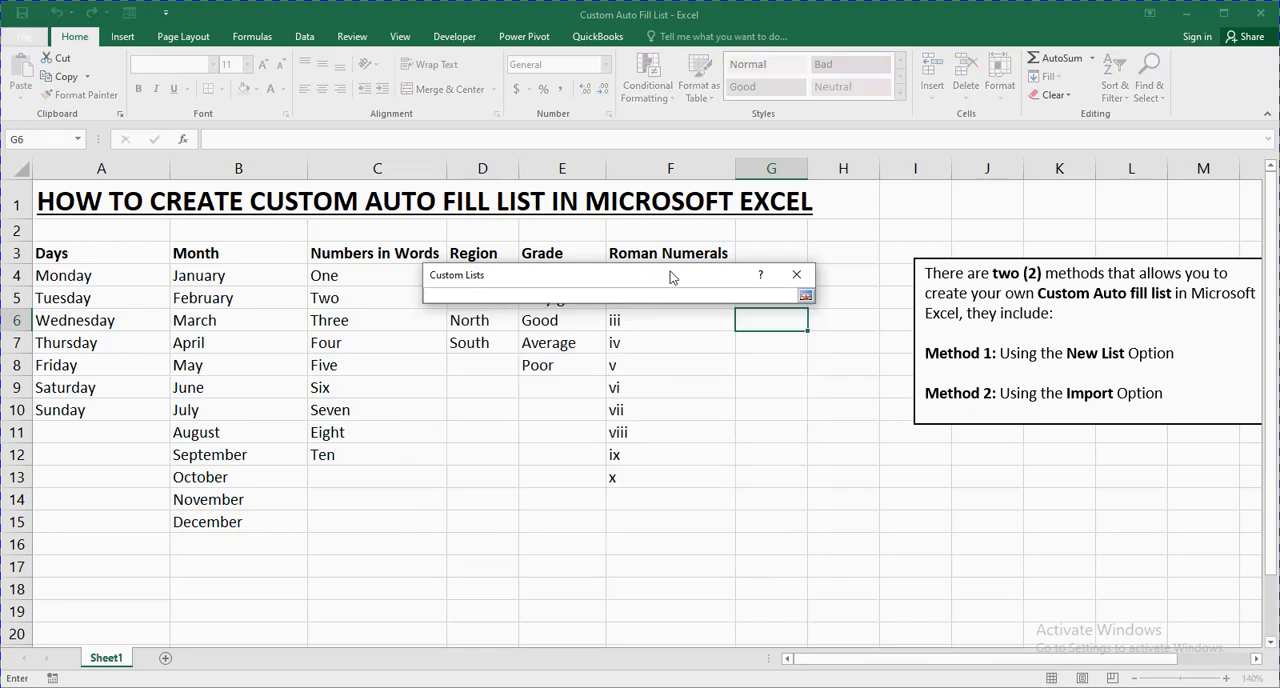
left_click_drag(669, 273, 994, 213)
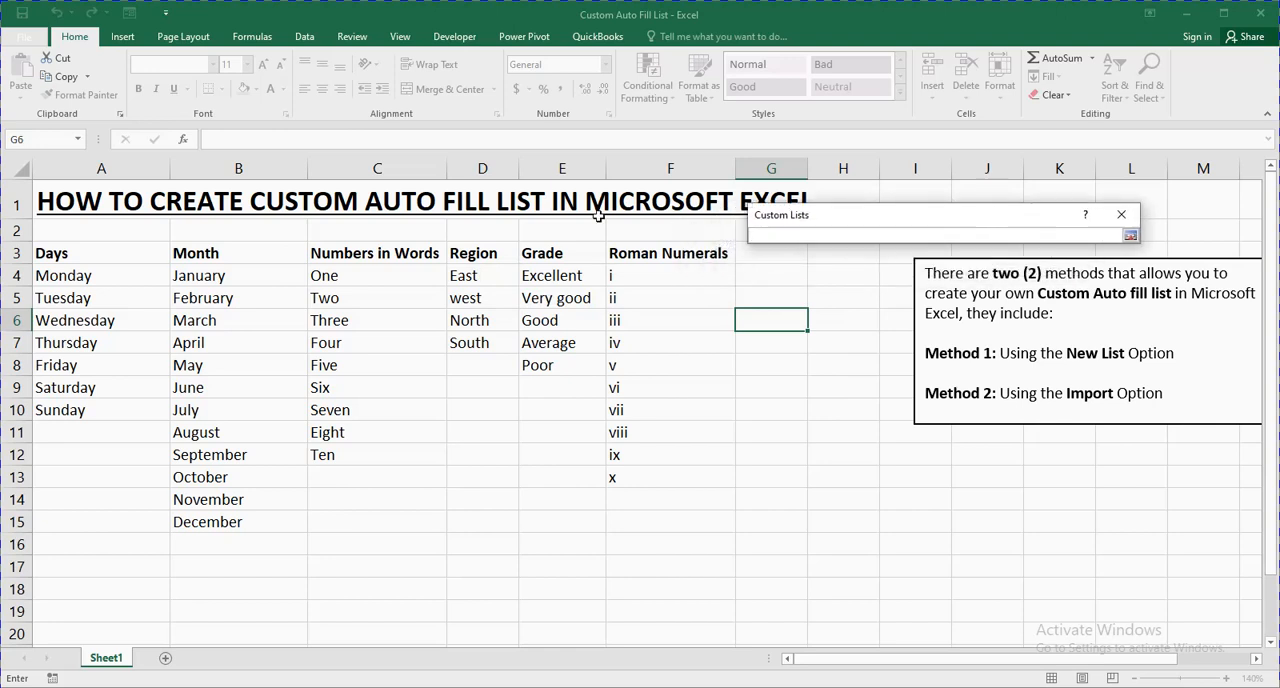
left_click(535, 275)
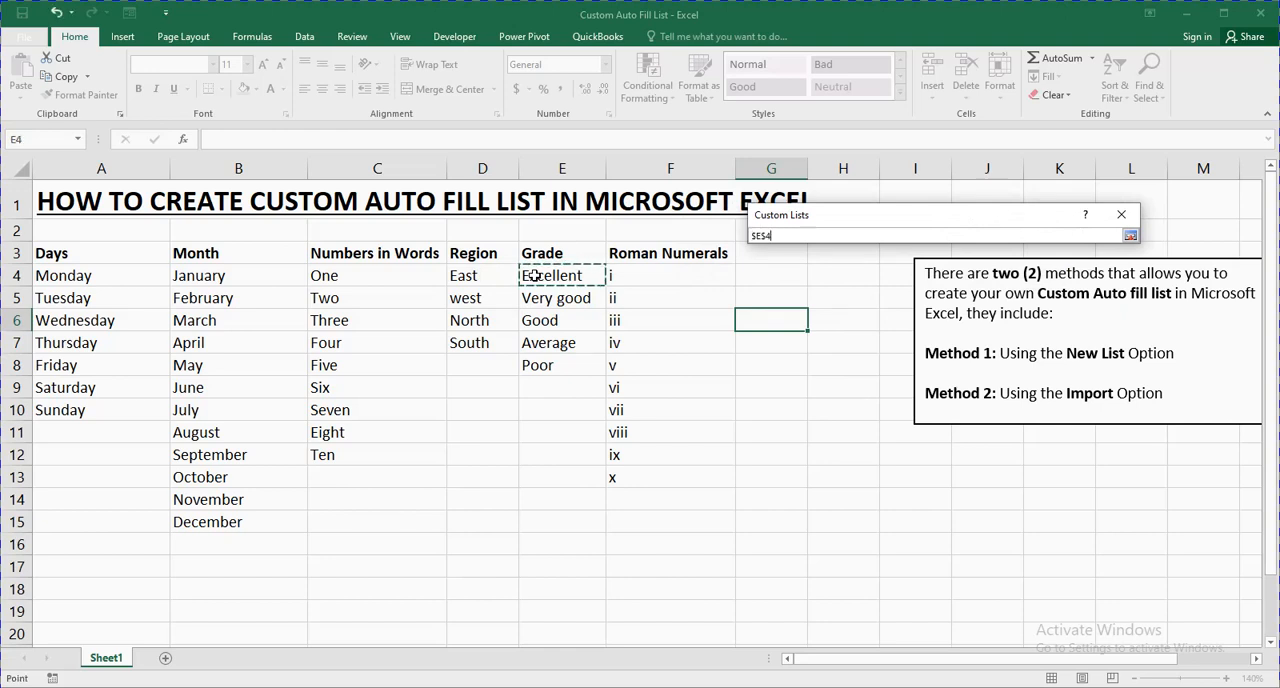
left_click_drag(535, 275, 540, 365)
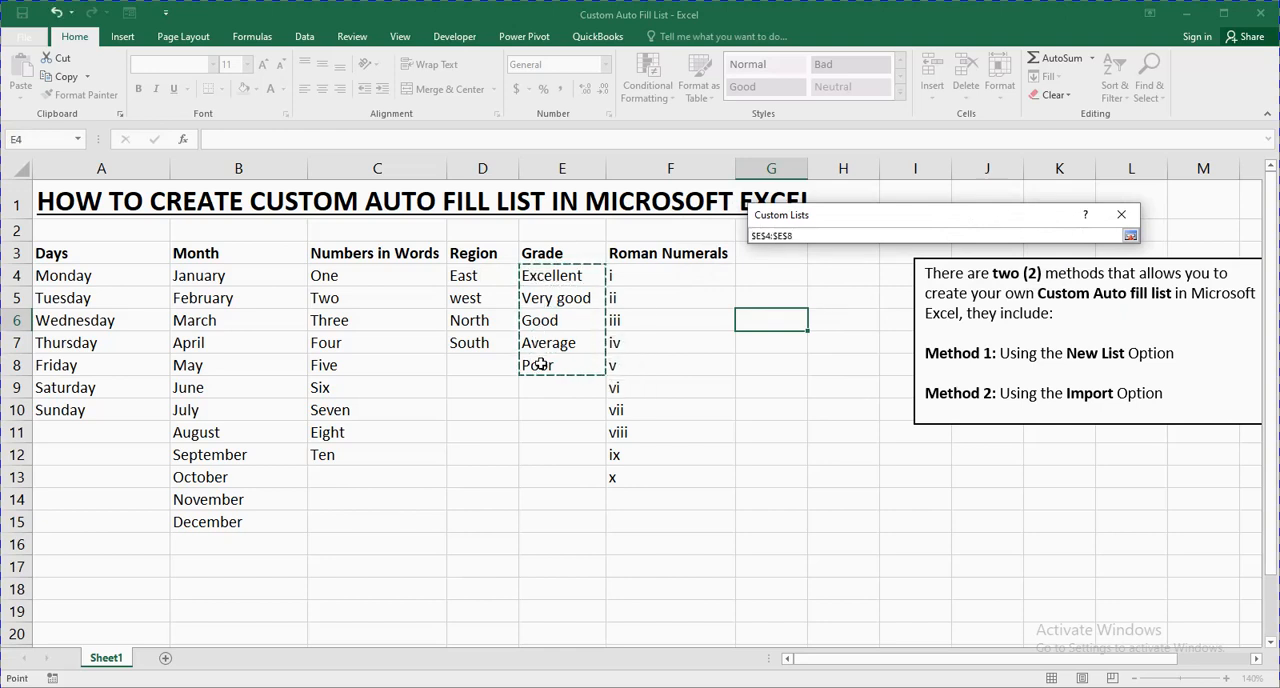
left_click(1130, 236)
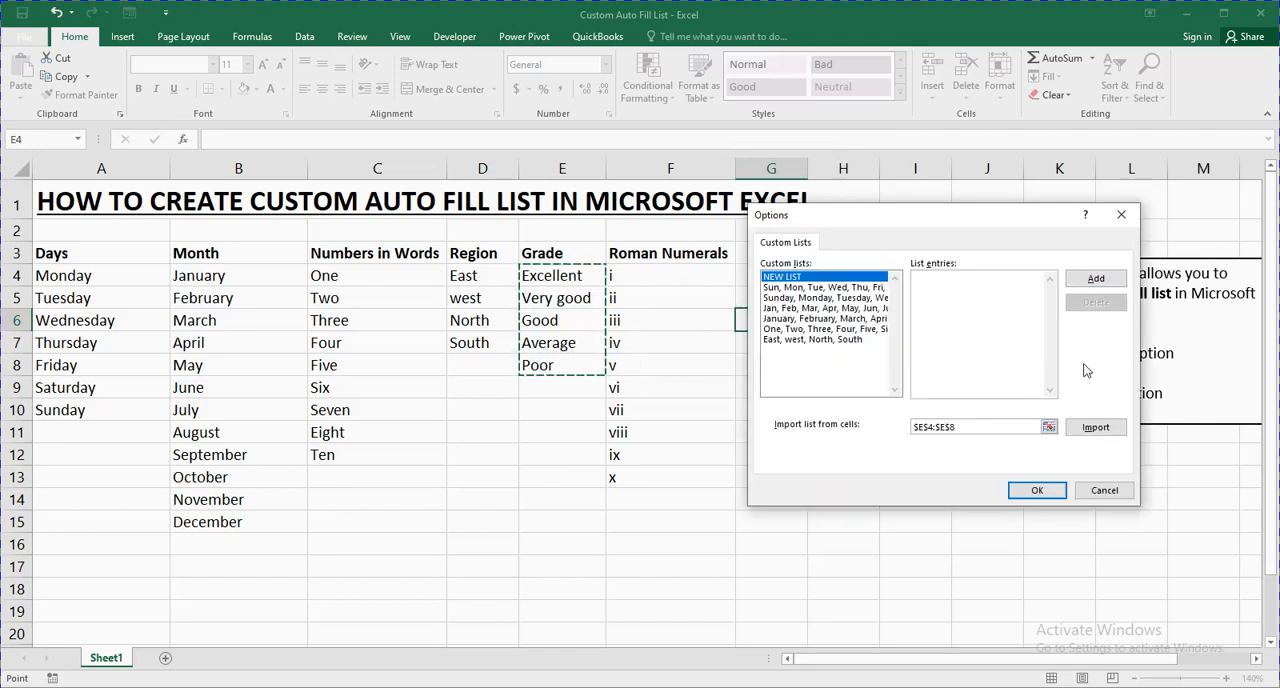
left_click(1094, 431)
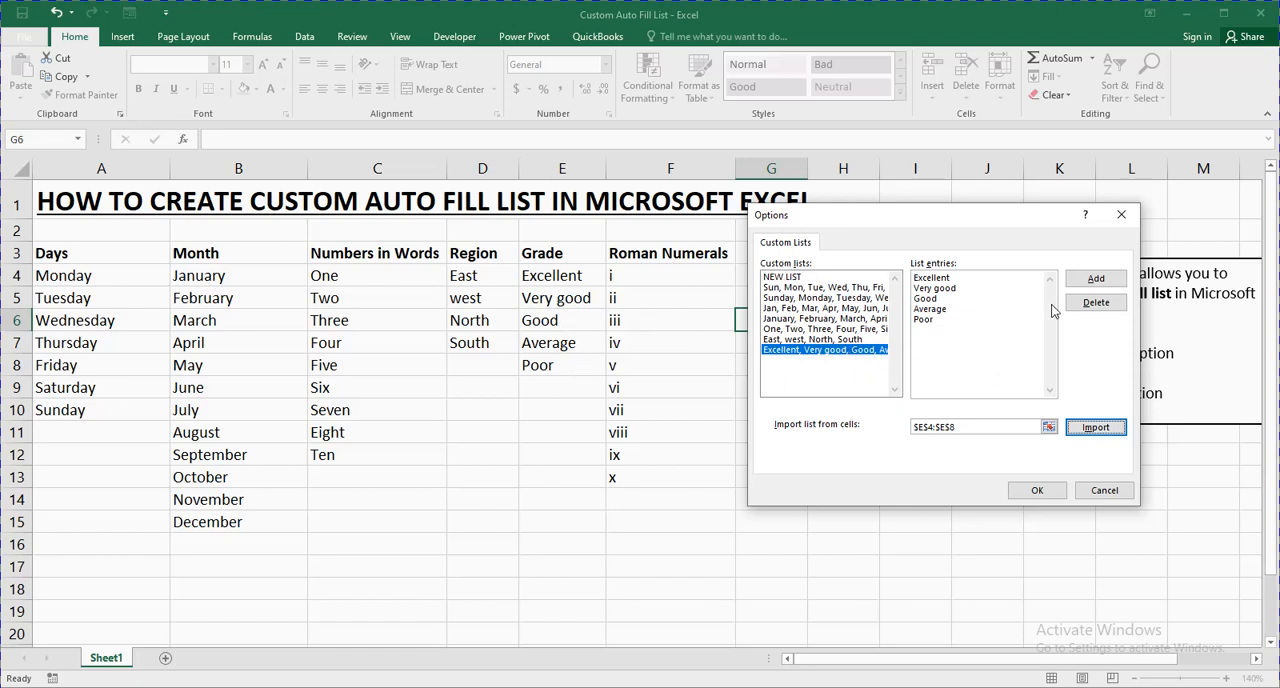
left_click(1092, 279)
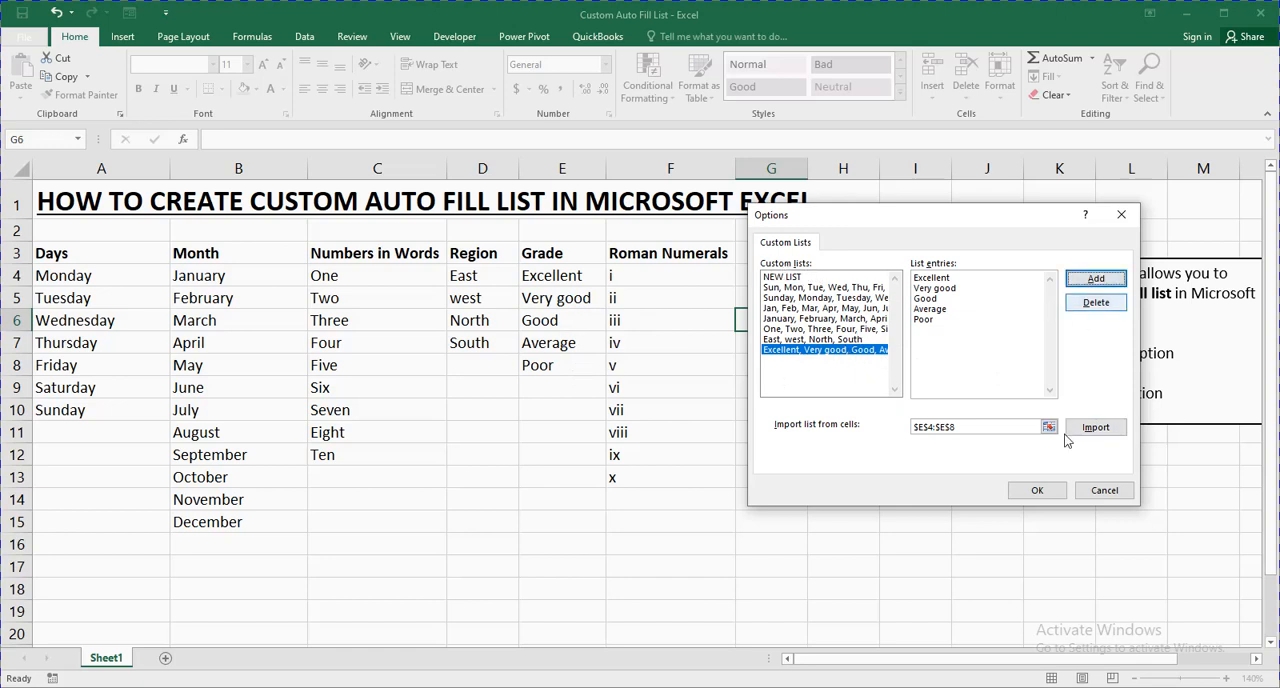
left_click(1049, 495)
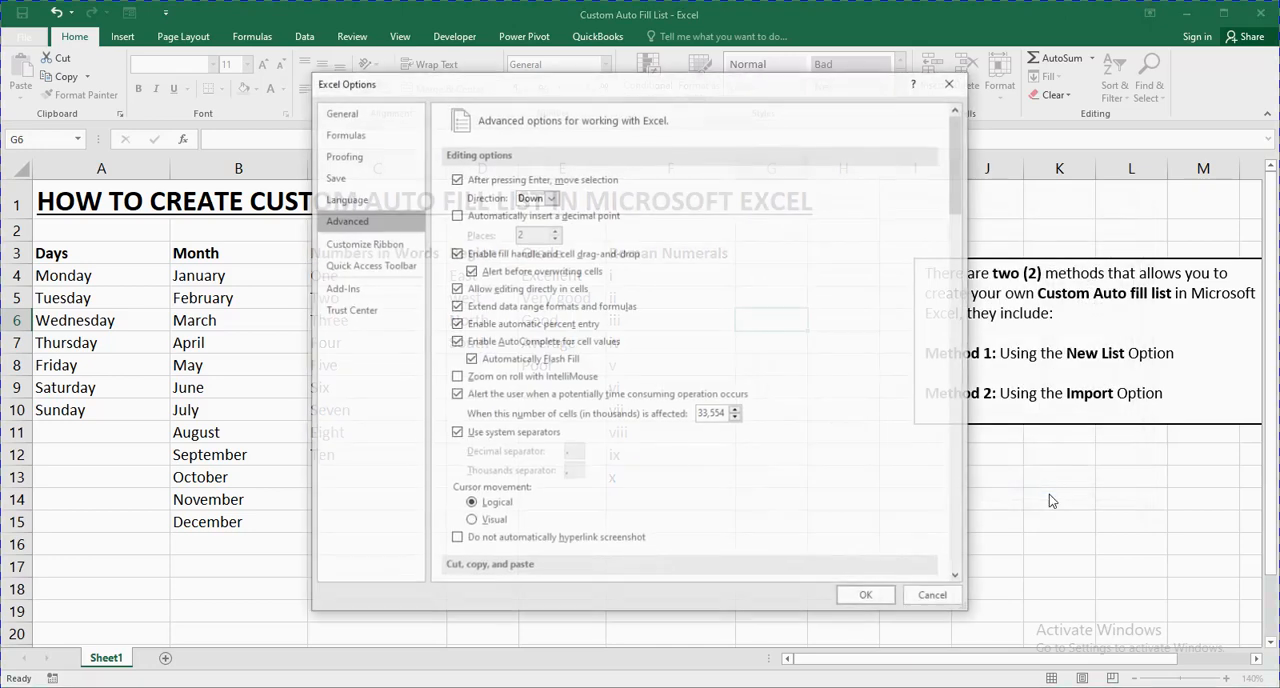
left_click(886, 596)
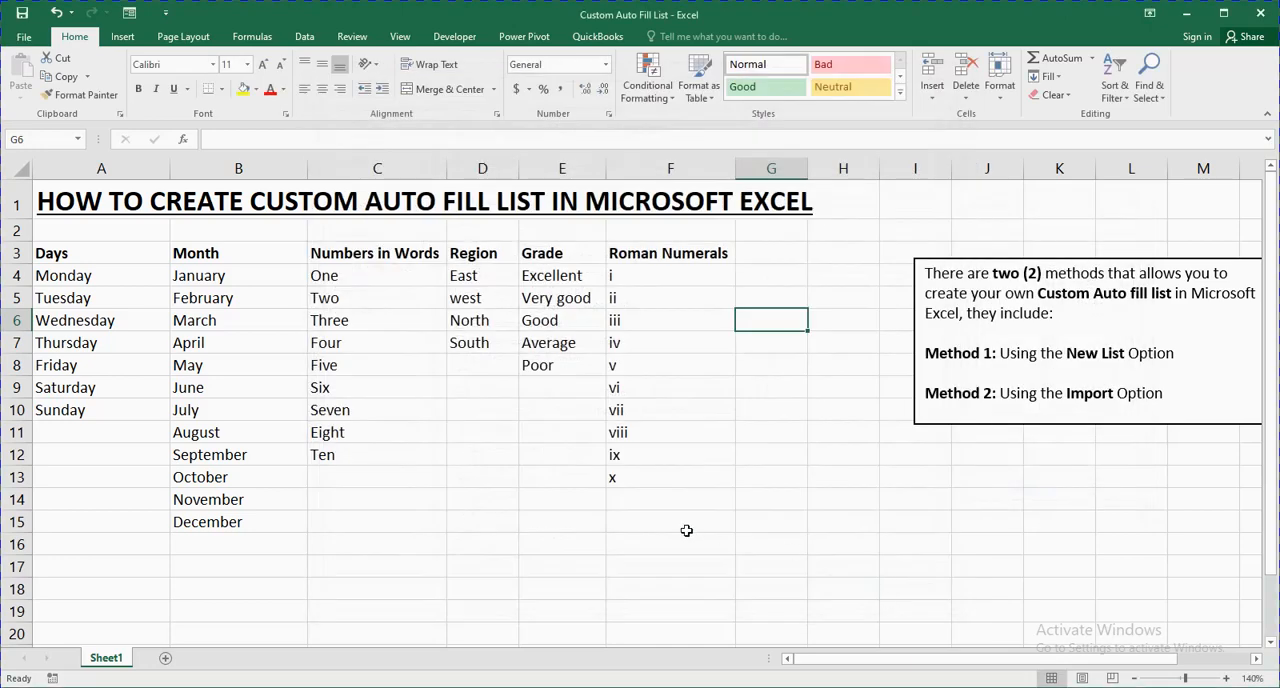
Enter Excellent in cell E15 and auto fill the grades across the row to I15
left_click(567, 521)
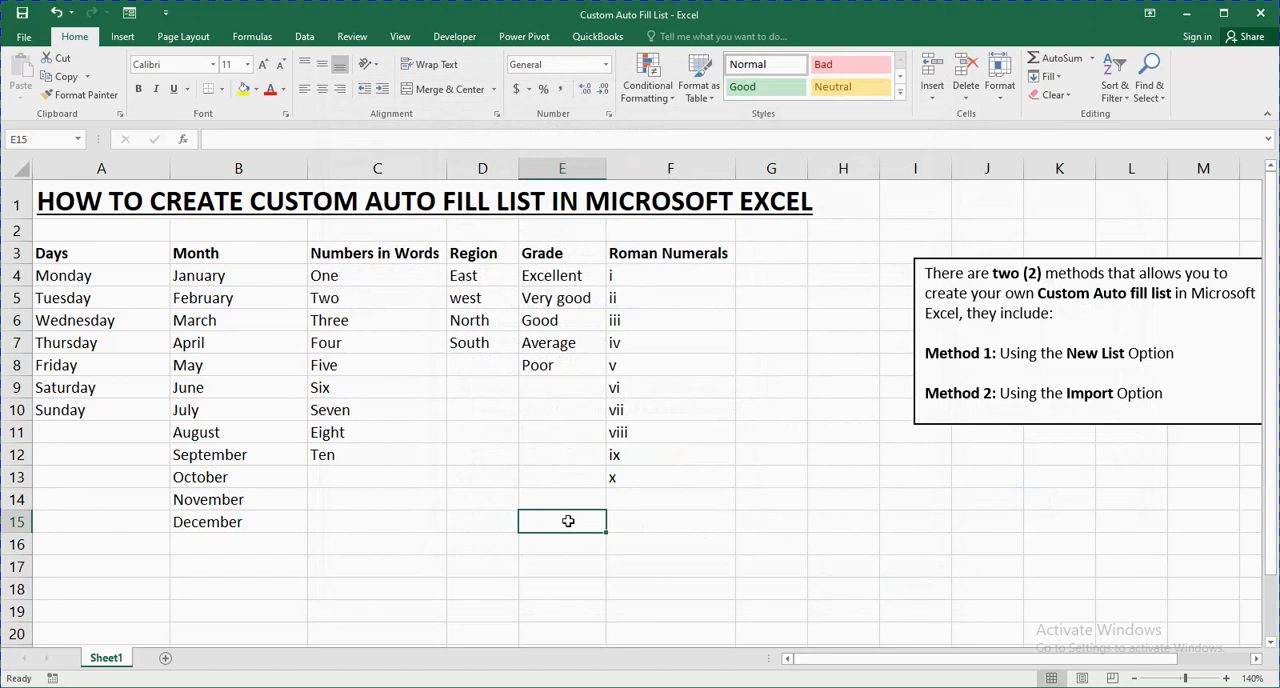
type("Excellent")
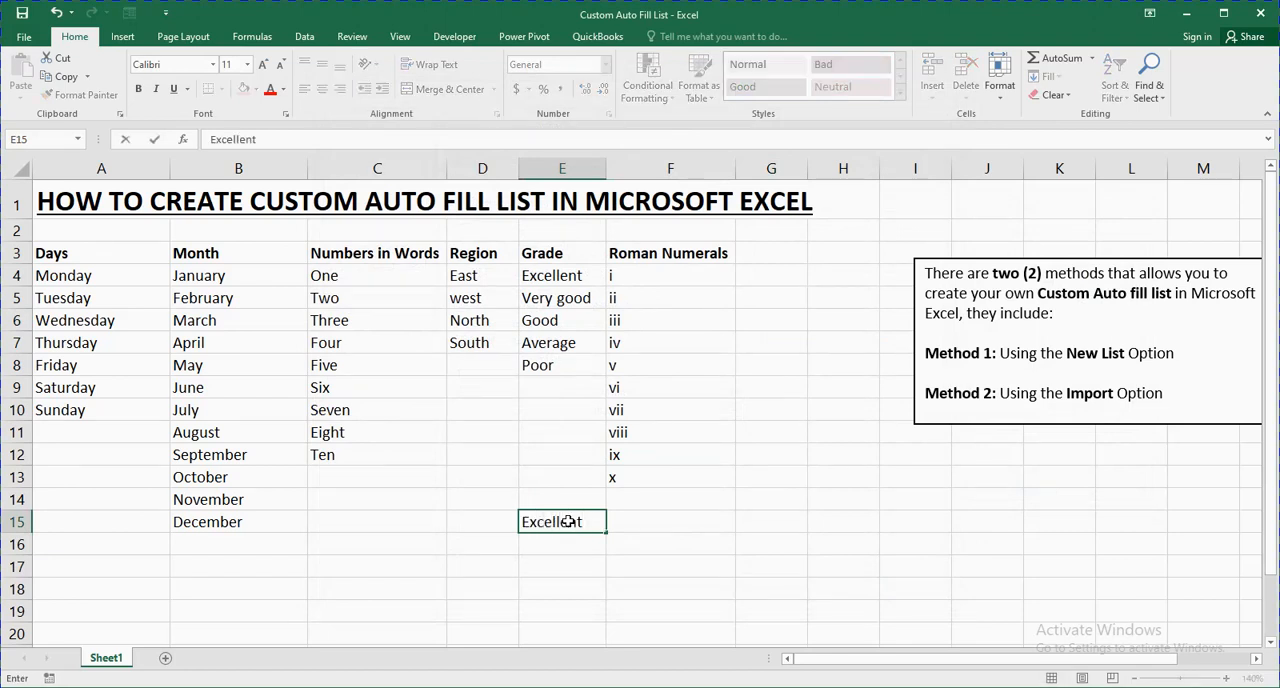
key("Tab")
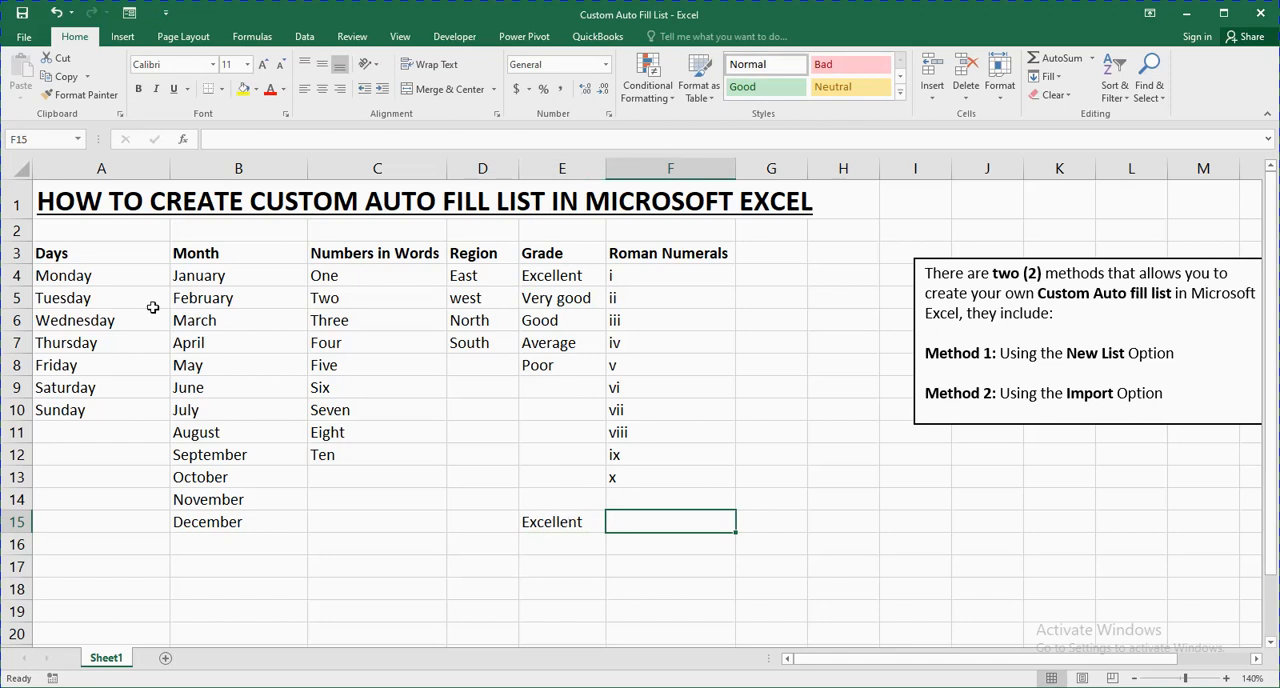
left_click(576, 520)
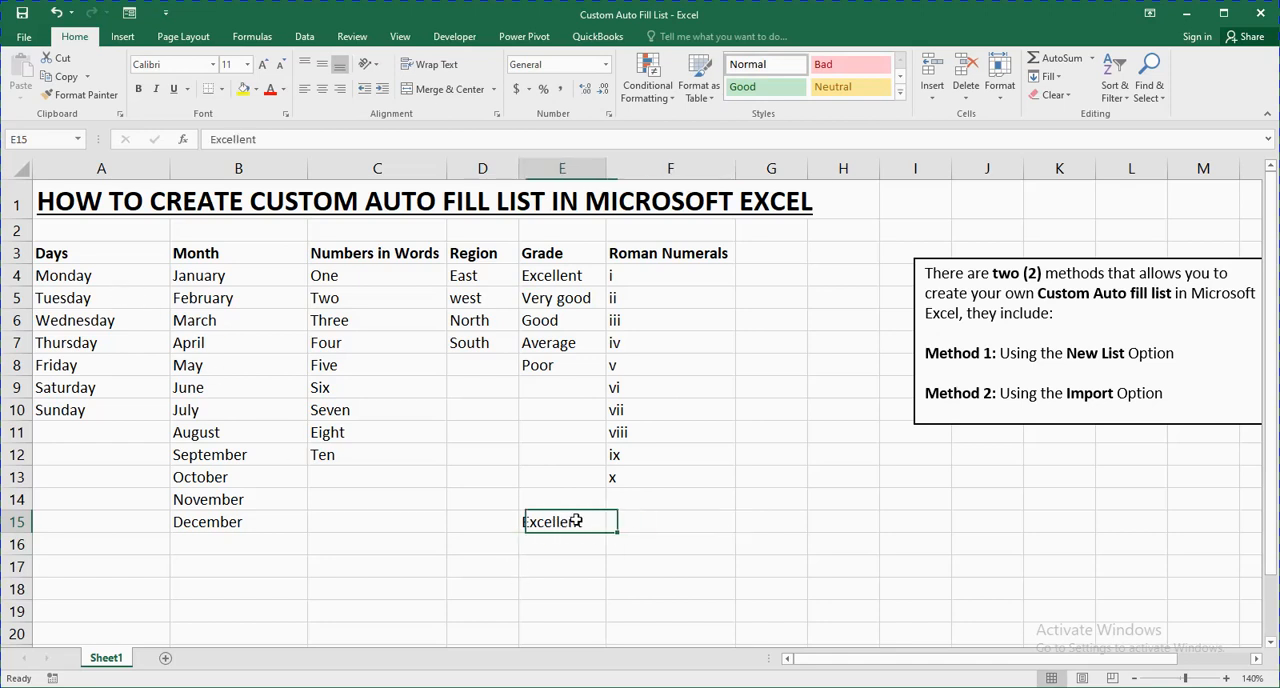
left_click_drag(606, 533, 955, 537)
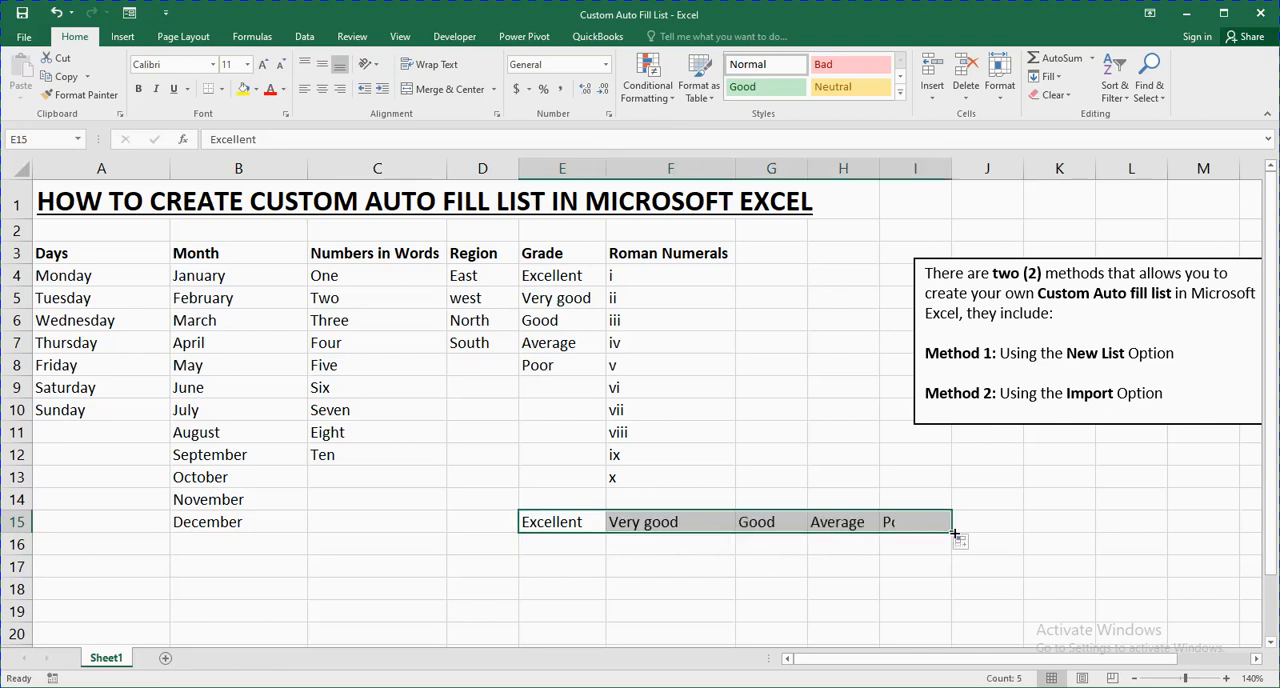
left_click(591, 524)
Enter mon in cell E16 and auto fill the abbreviated weekdays across the row to I16
left_click(574, 543)
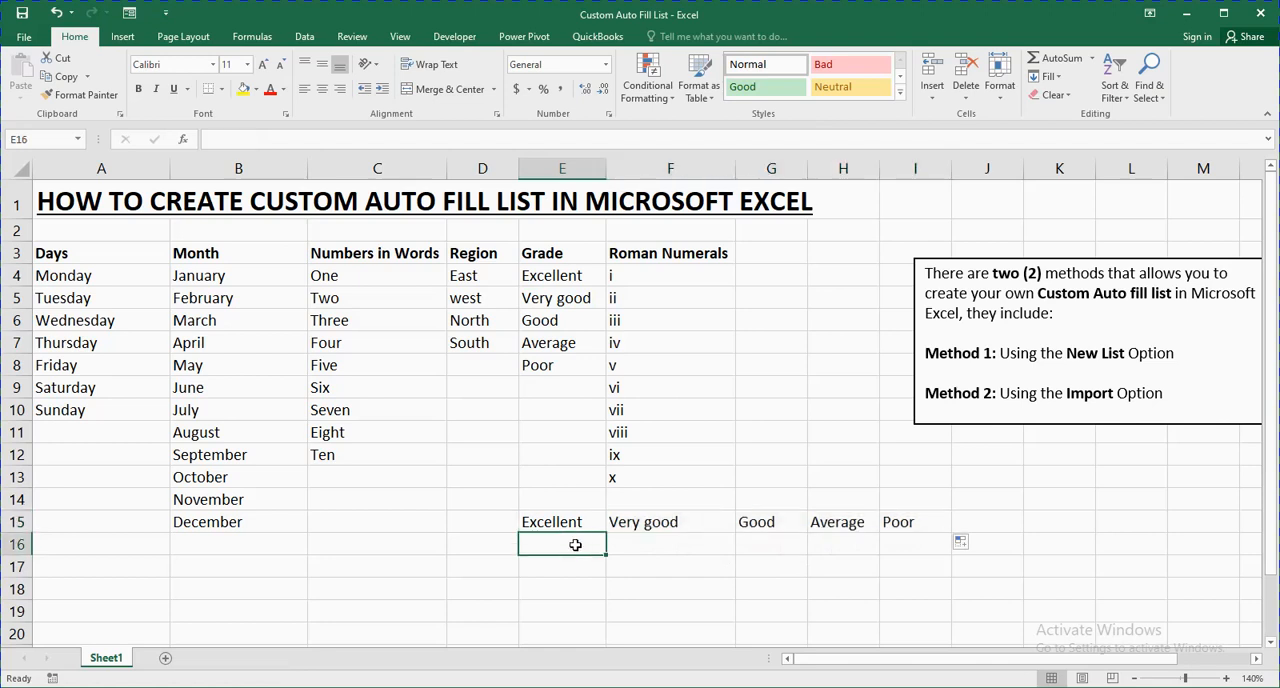
type("mon")
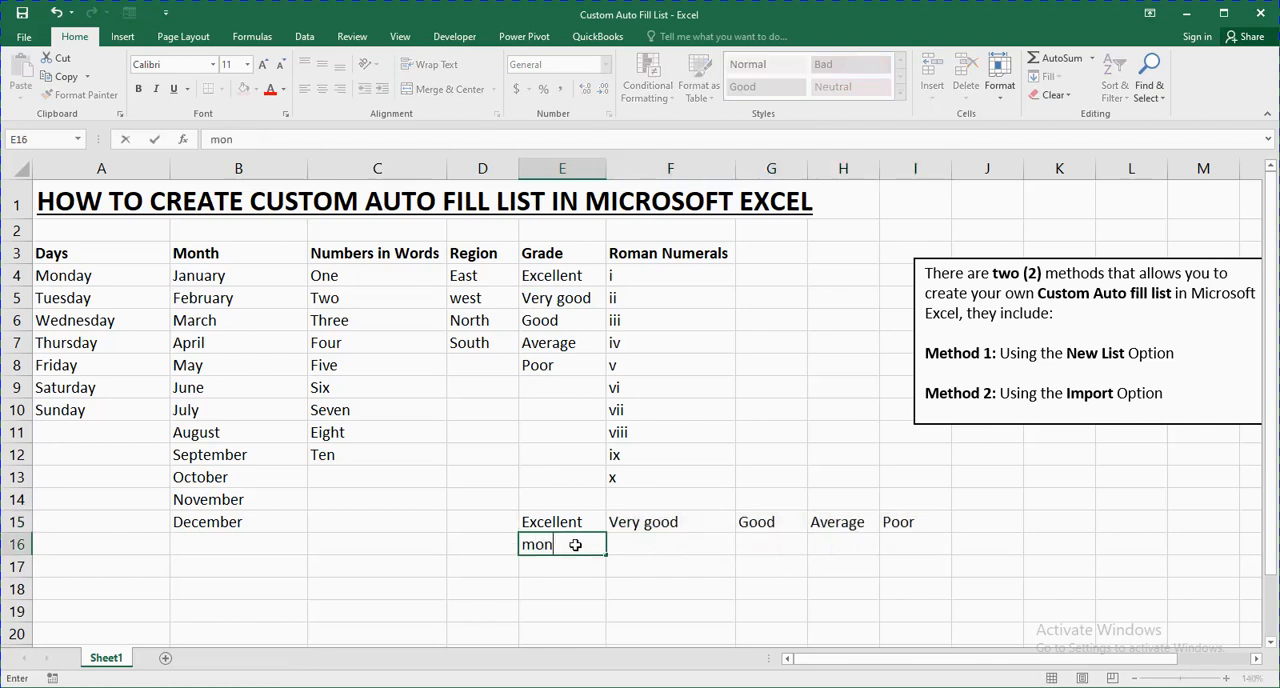
key("Tab")
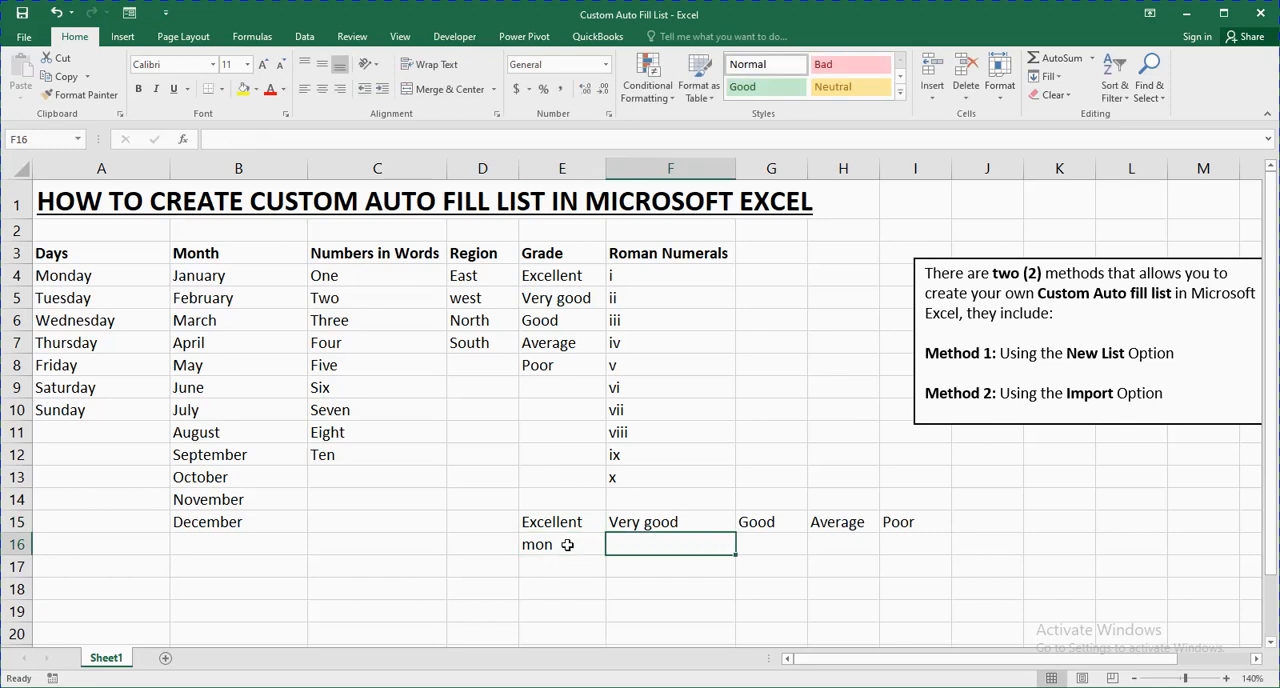
left_click(585, 548)
left_click_drag(607, 557, 952, 548)
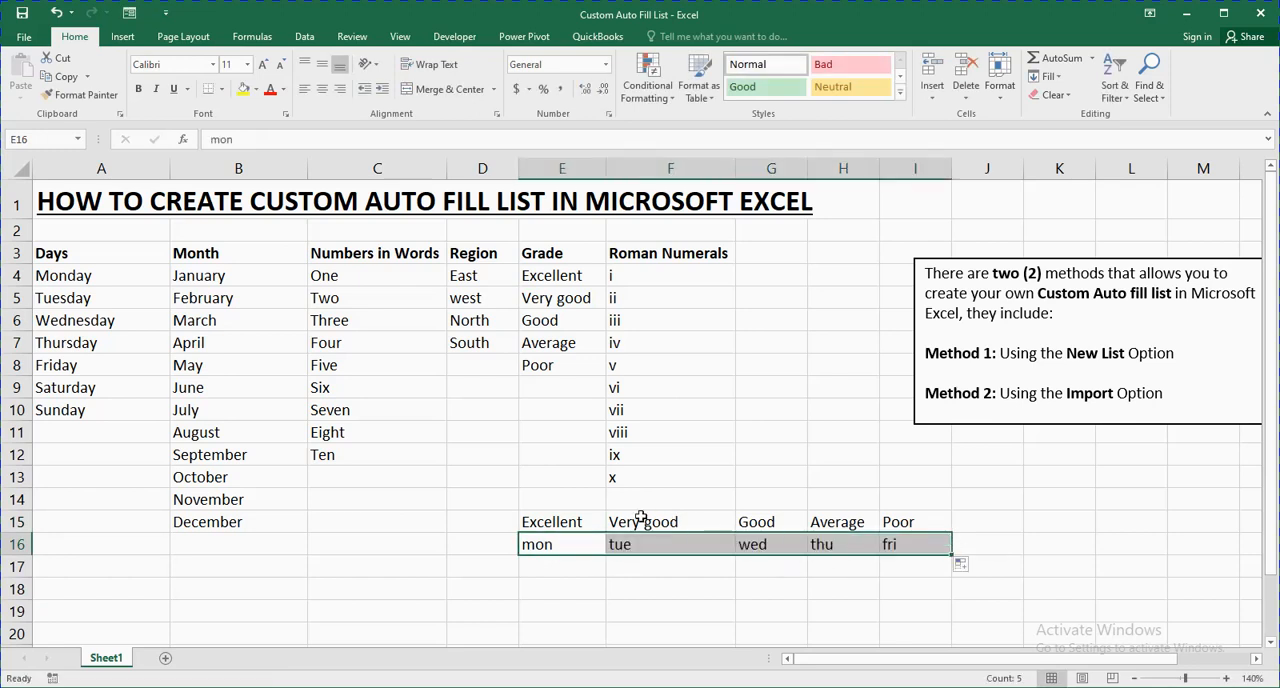
left_click(592, 521)
key("Tab")
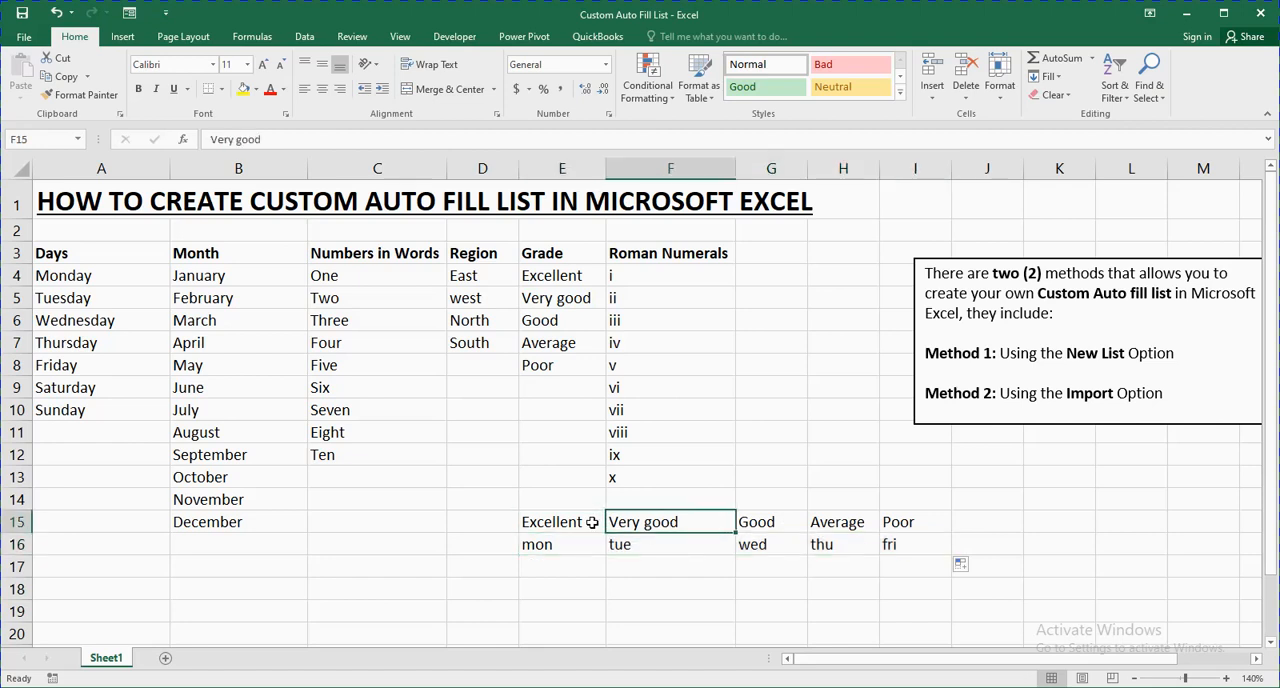
key("Tab")
key("Tab")
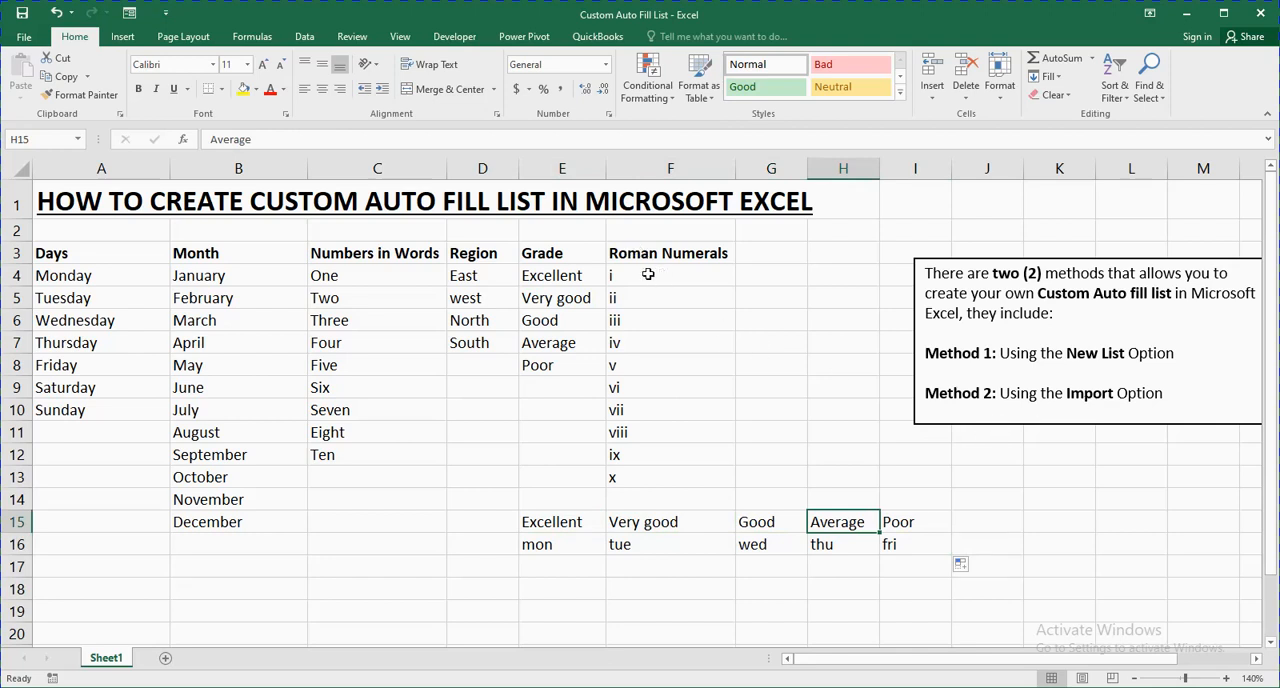
Reopen the custom lists editor from the General section of the advanced Excel options
left_click(23, 37)
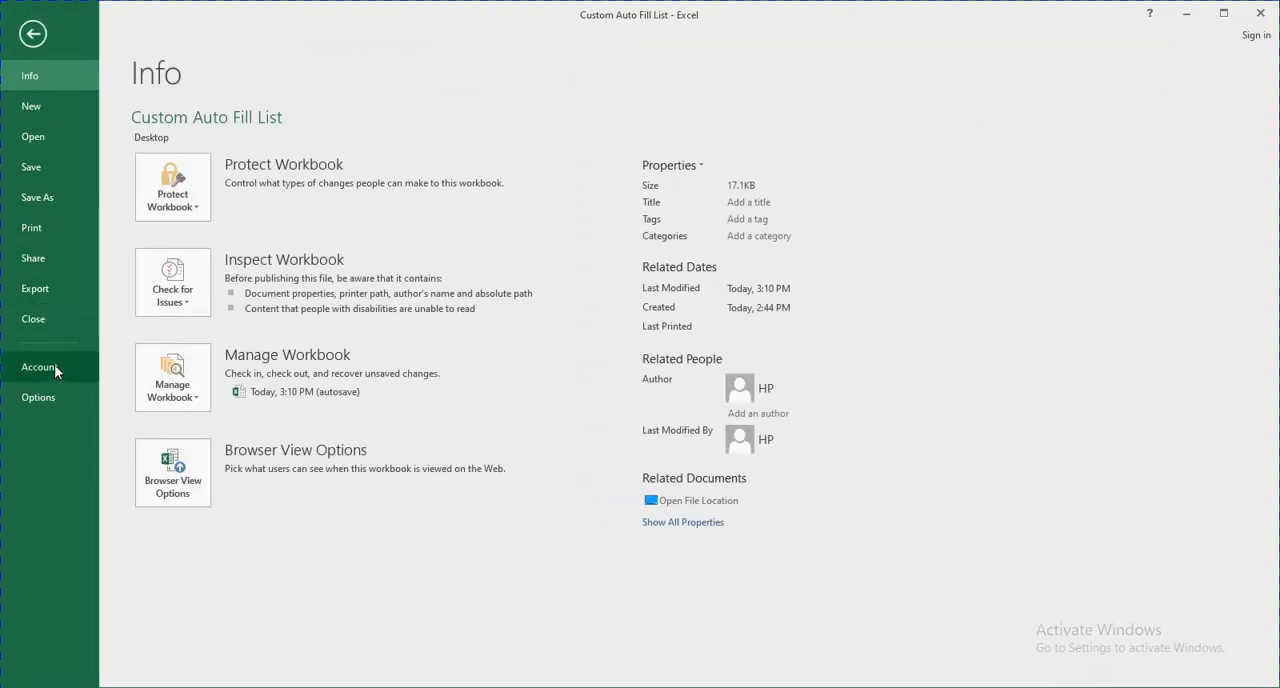
left_click(54, 393)
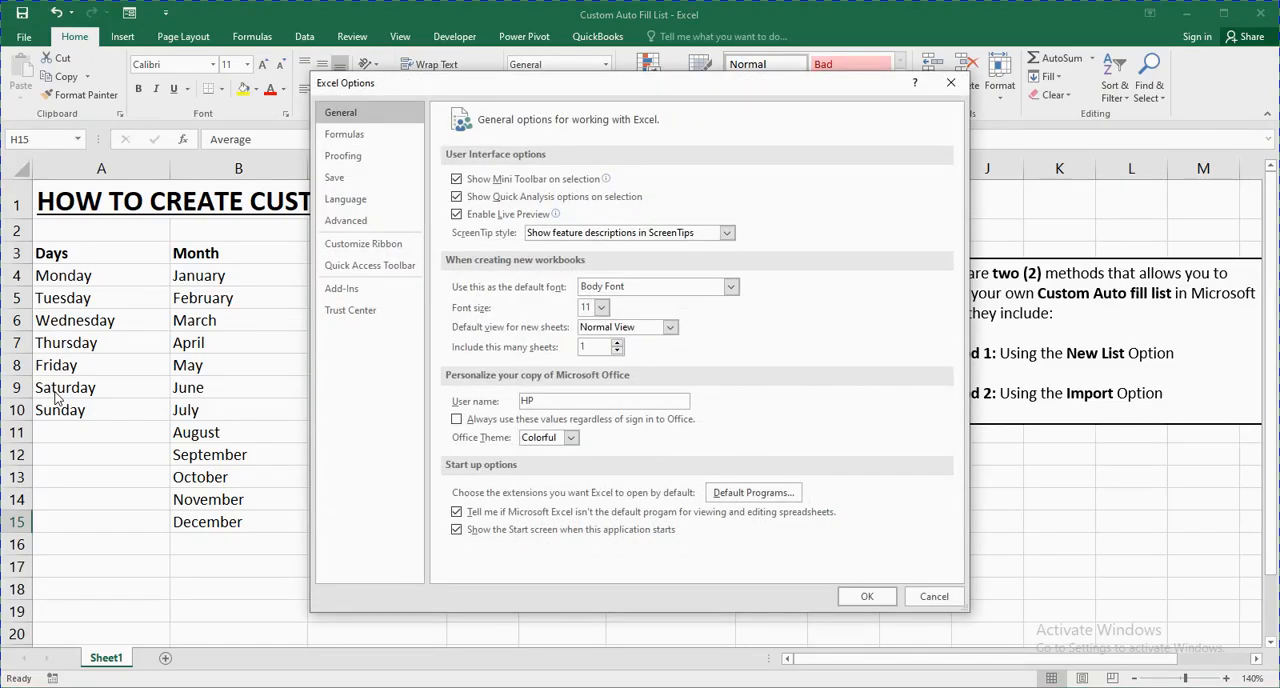
left_click(376, 221)
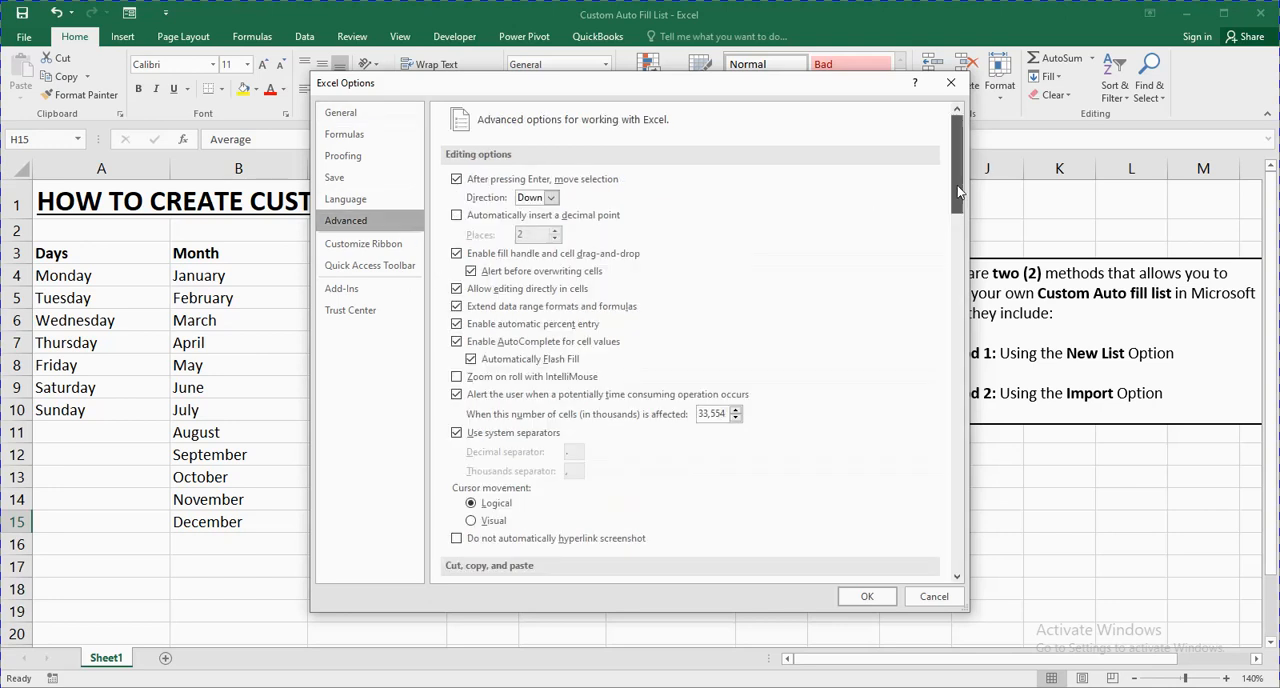
left_click_drag(957, 184, 959, 492)
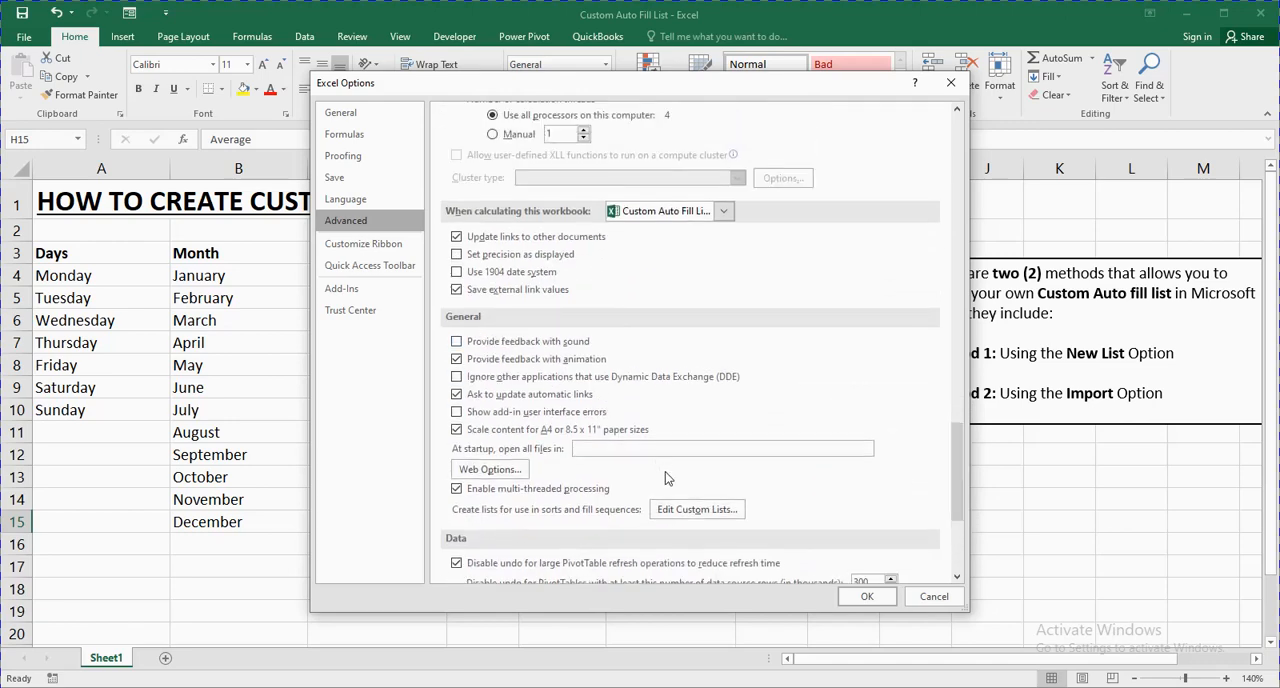
left_click(676, 512)
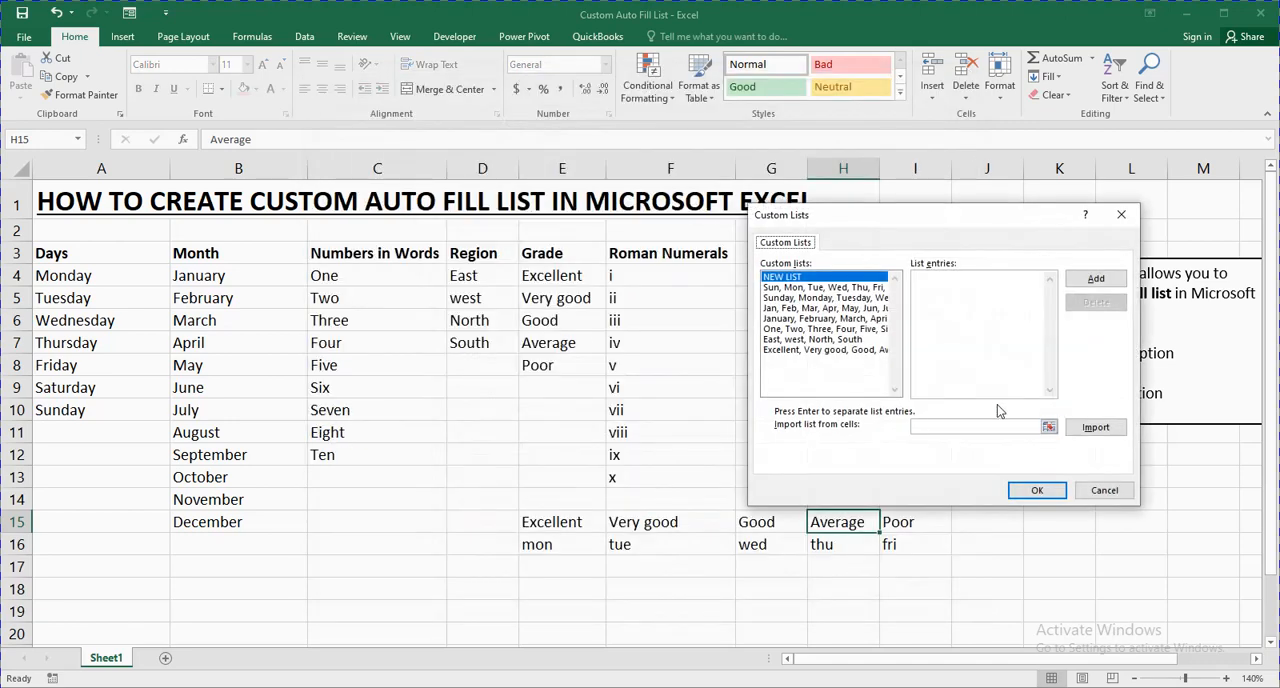
Import the Roman numerals from cells F4 to F13 as a custom list and confirm the list and Excel options
left_click(1048, 428)
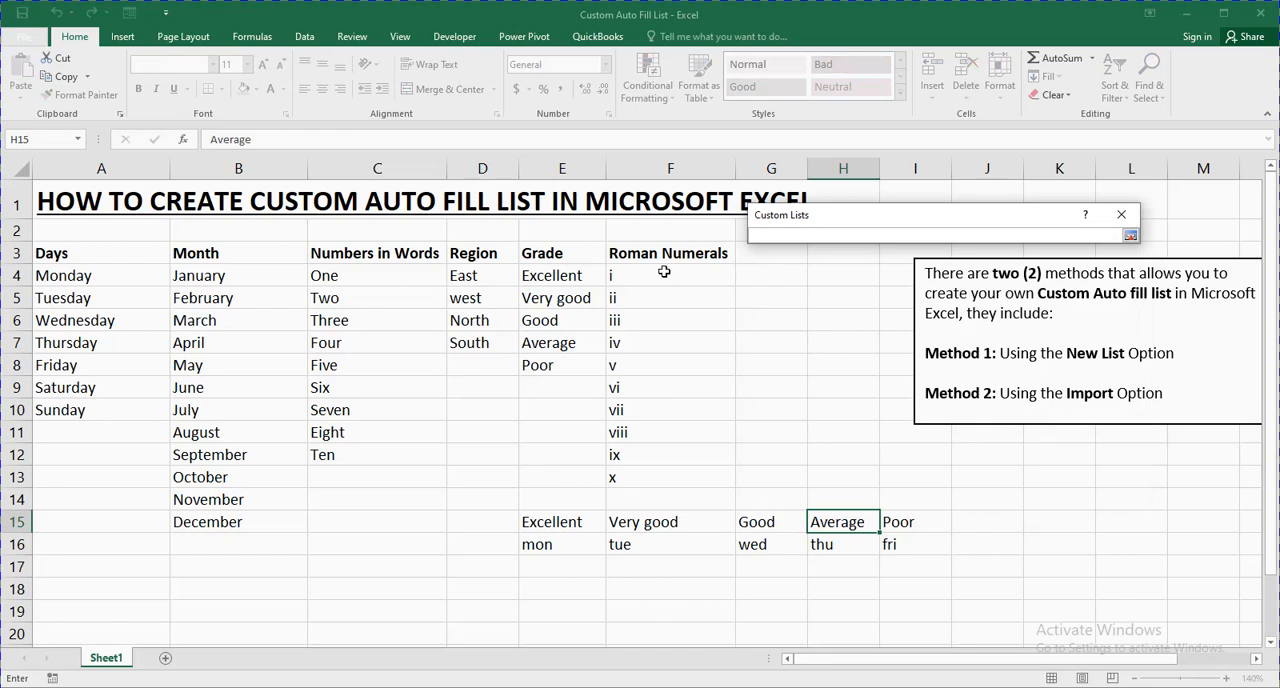
left_click(664, 271)
left_click_drag(664, 271, 663, 476)
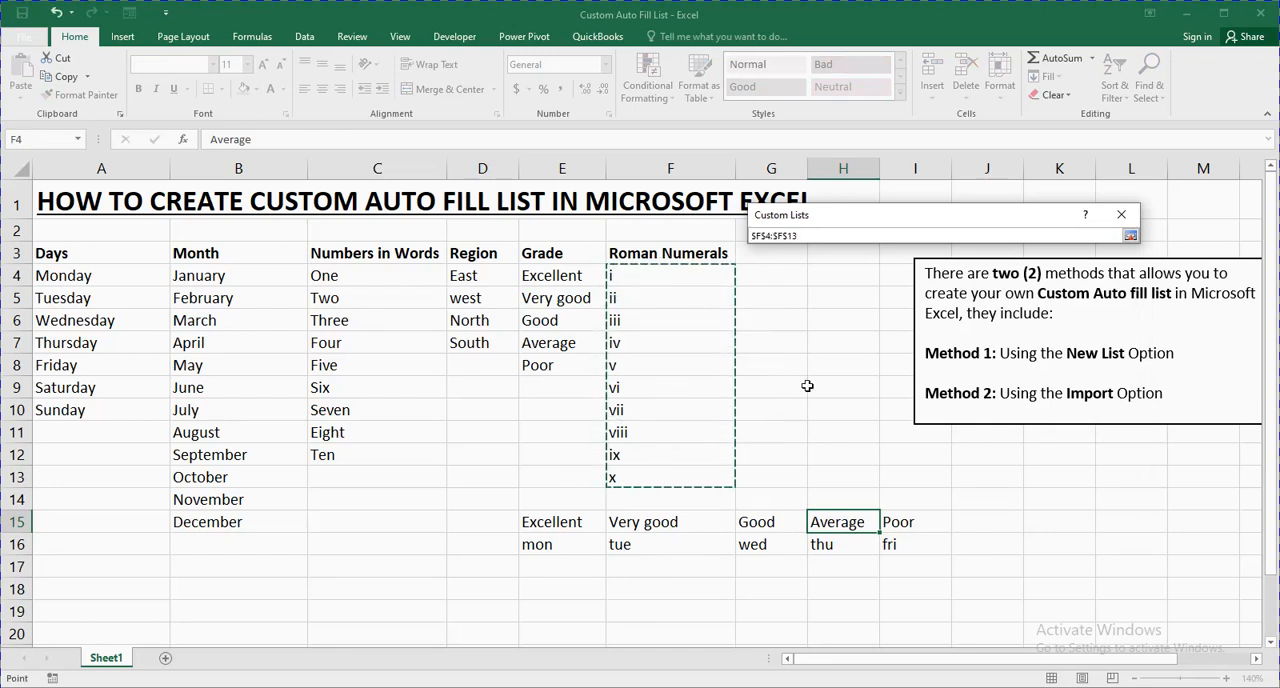
left_click(1131, 236)
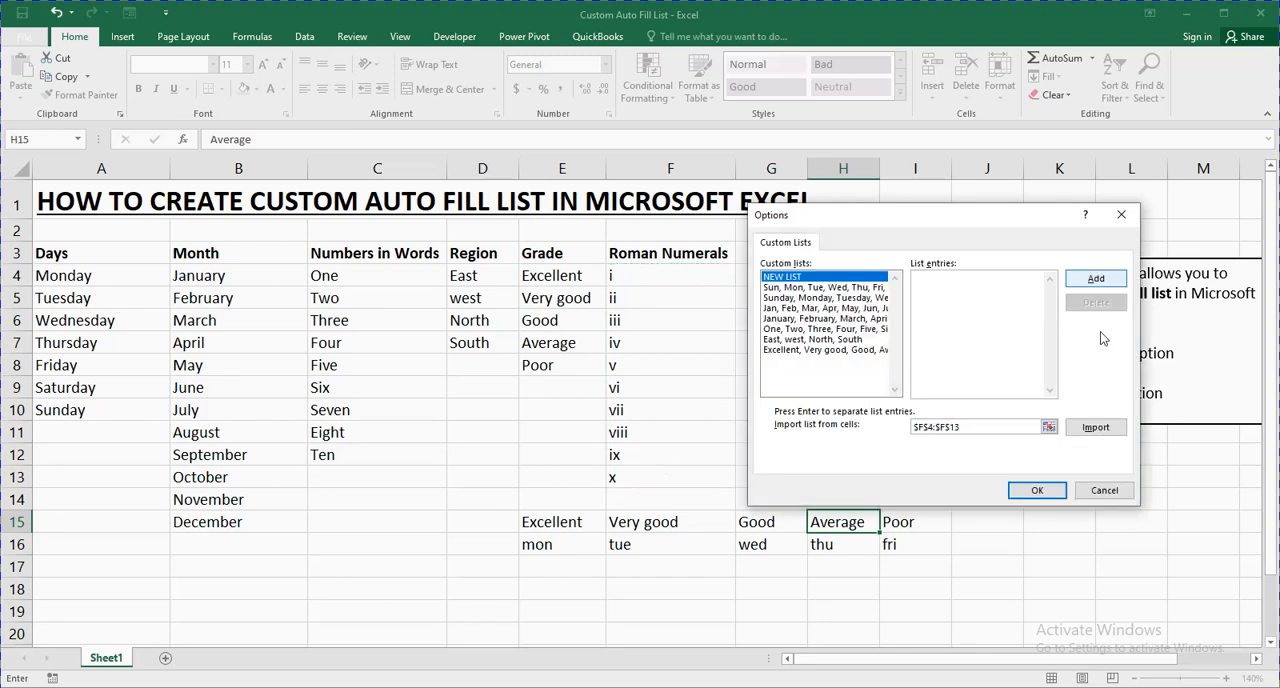
left_click(1090, 428)
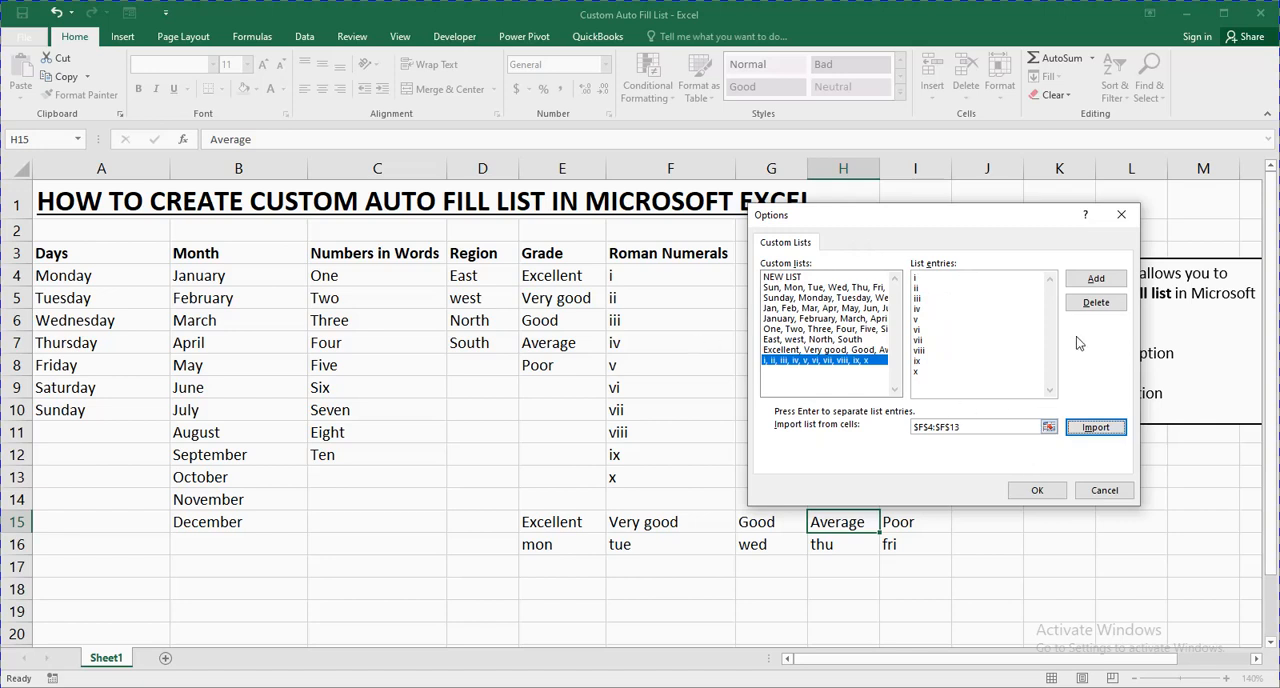
left_click(1077, 282)
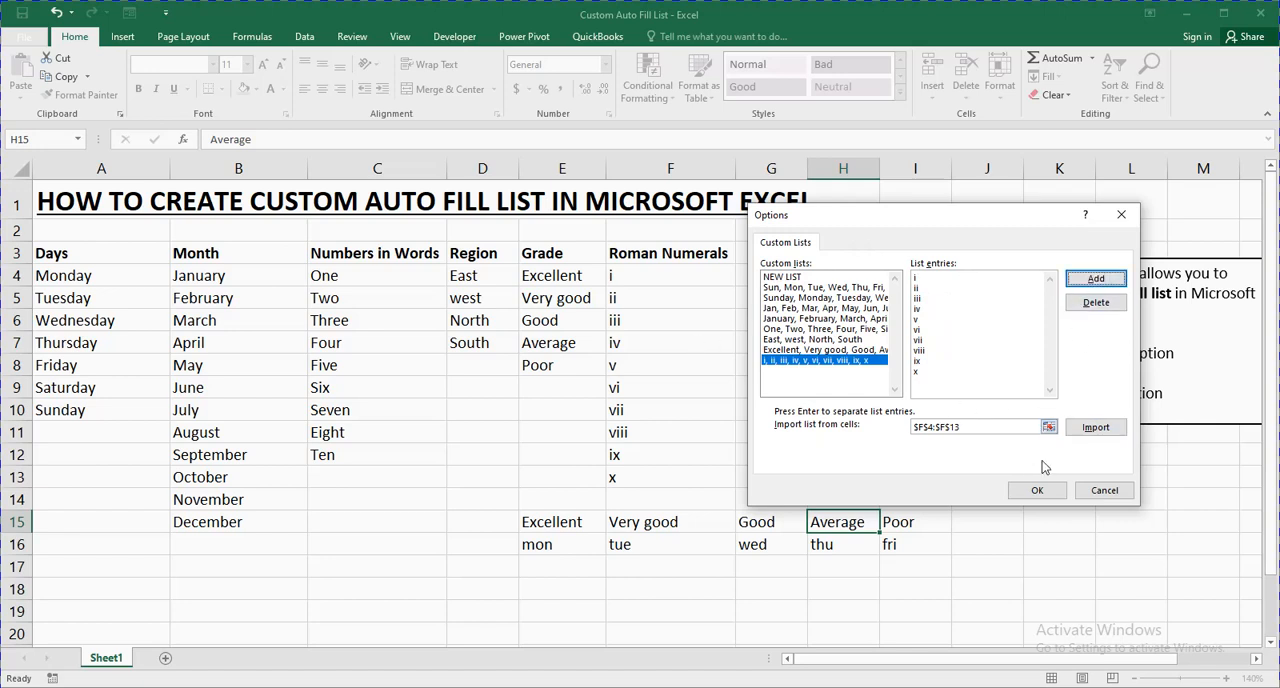
left_click(1032, 491)
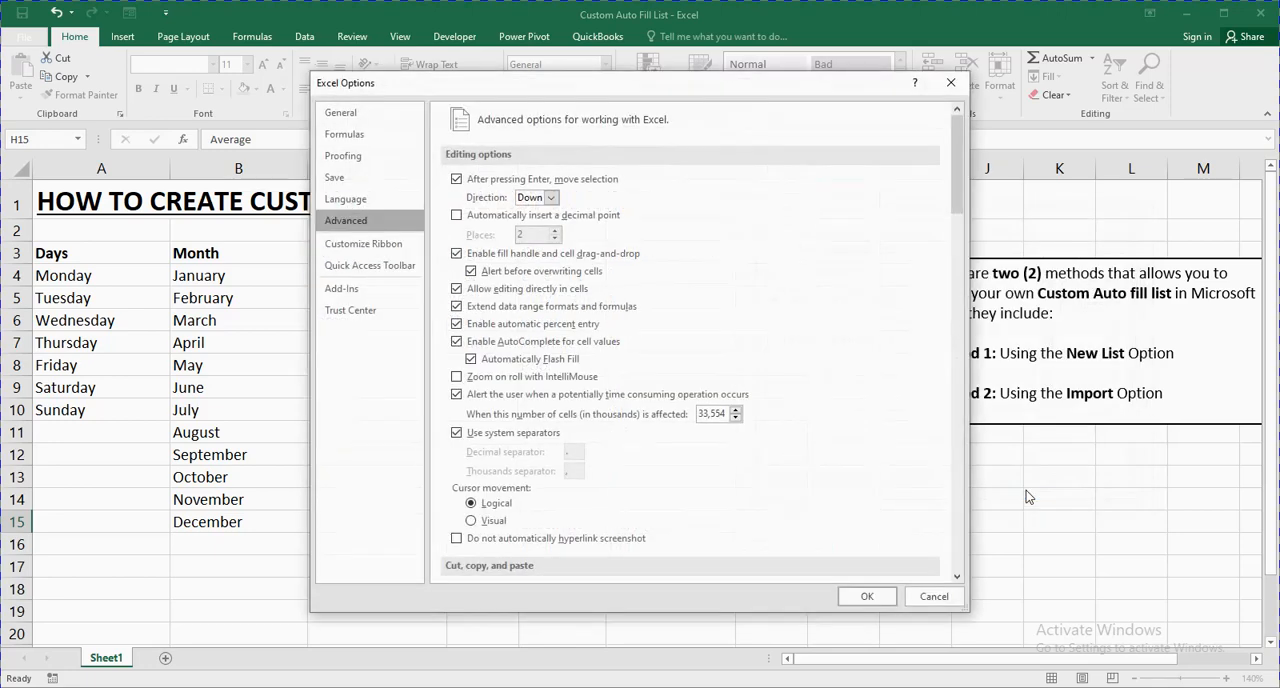
left_click(859, 598)
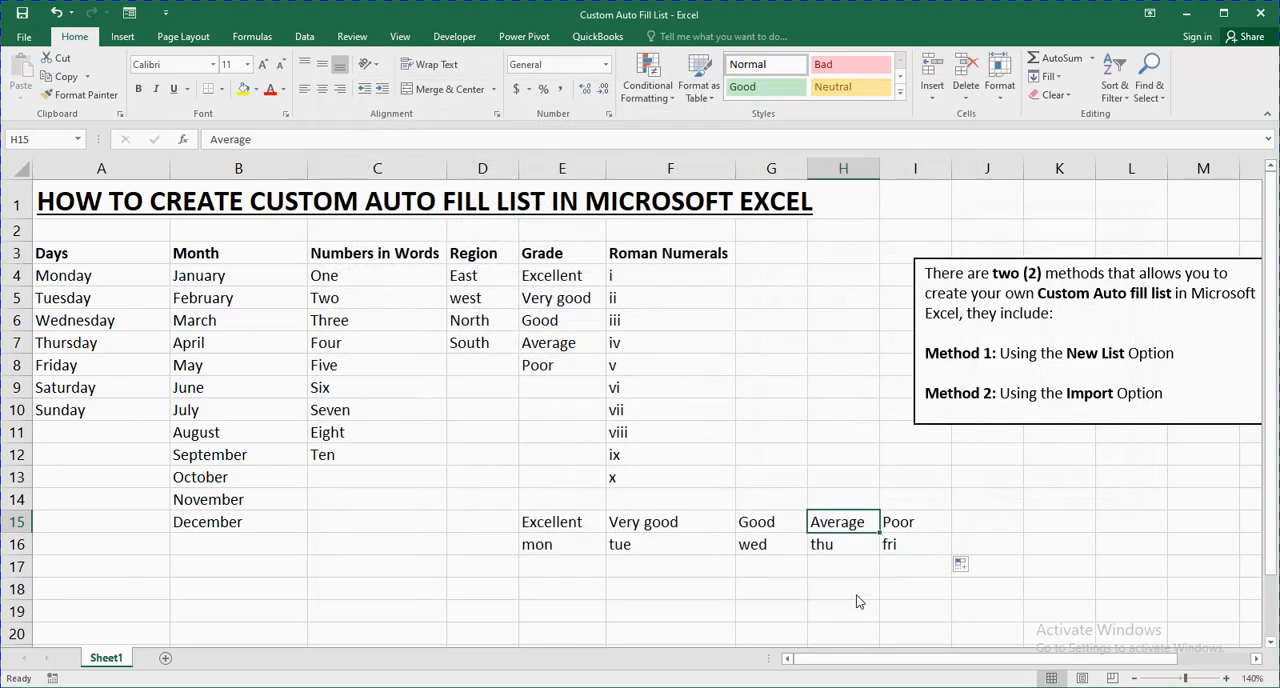
Add a new worksheet and enter the header S/n in cell A2
left_click(166, 661)
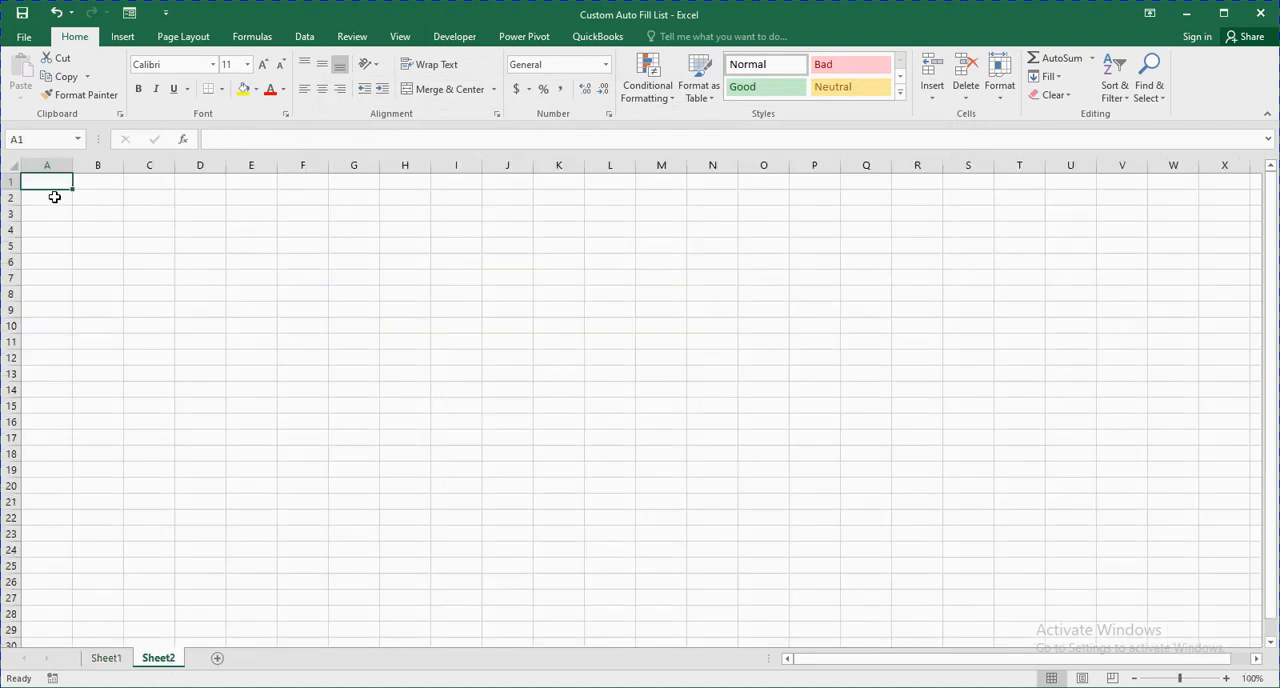
left_click(53, 198)
type("S/n")
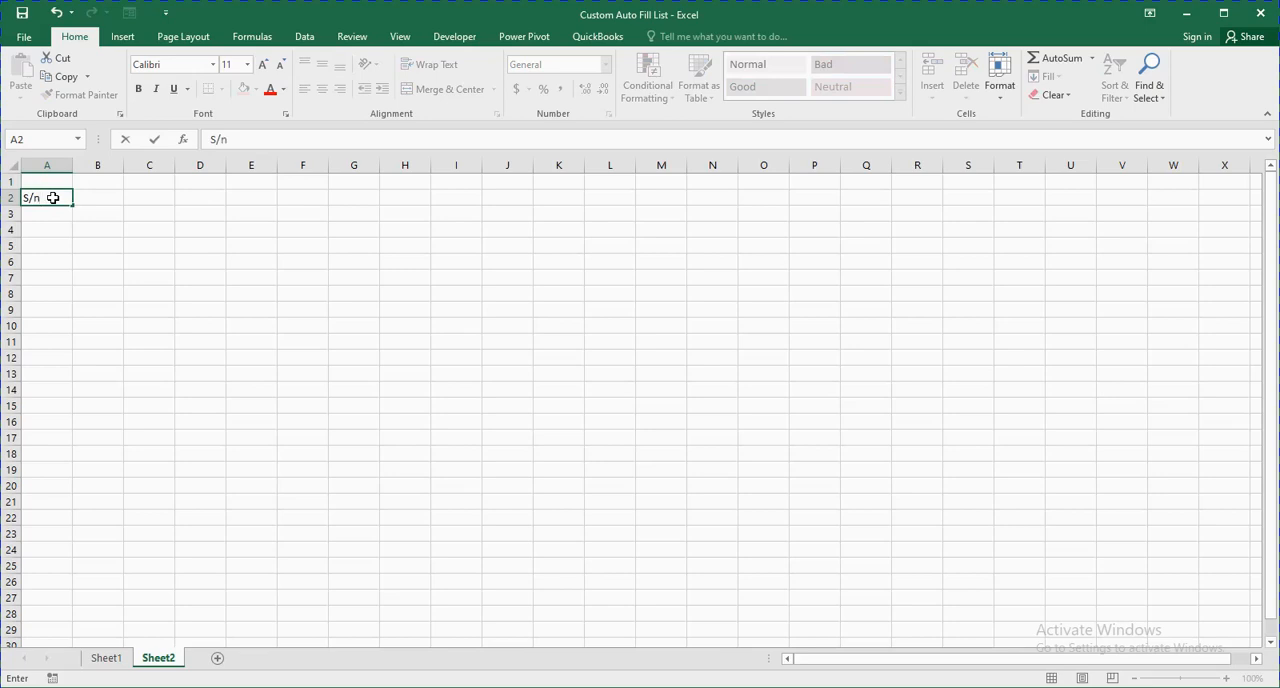
key("Return")
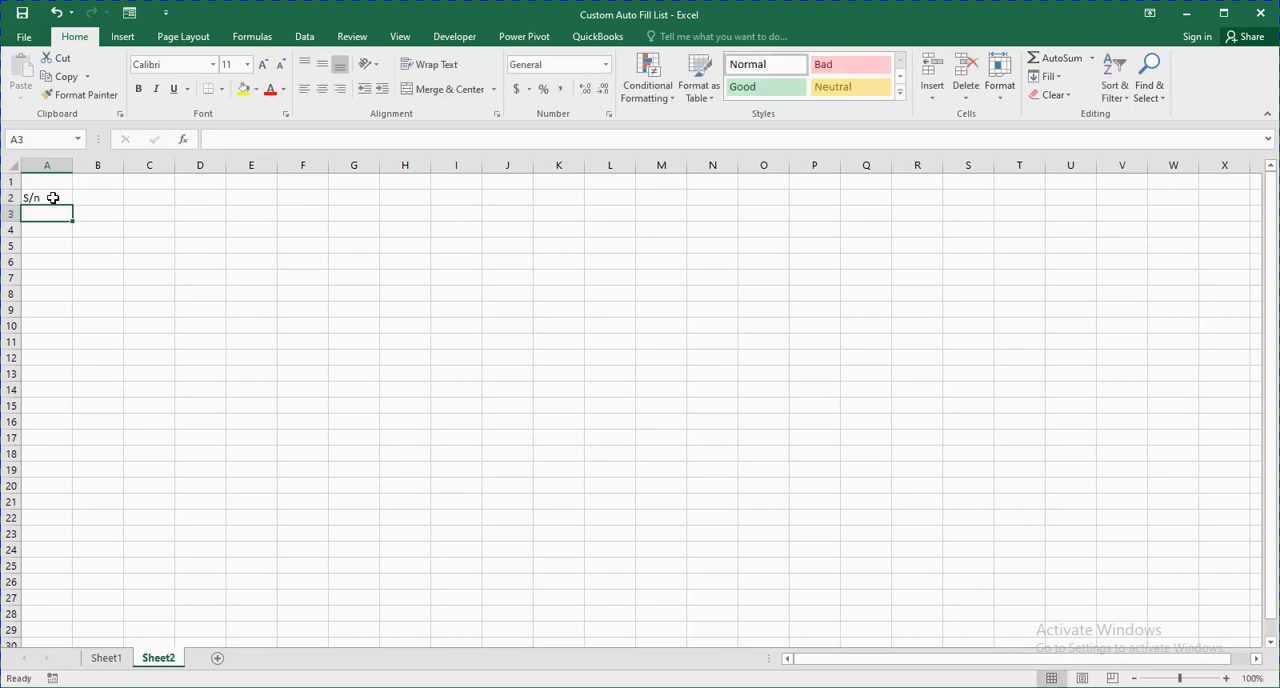
Enter the Roman numerals i, ii and ii manually in cells A3 to A5
type("1")
key("Return")
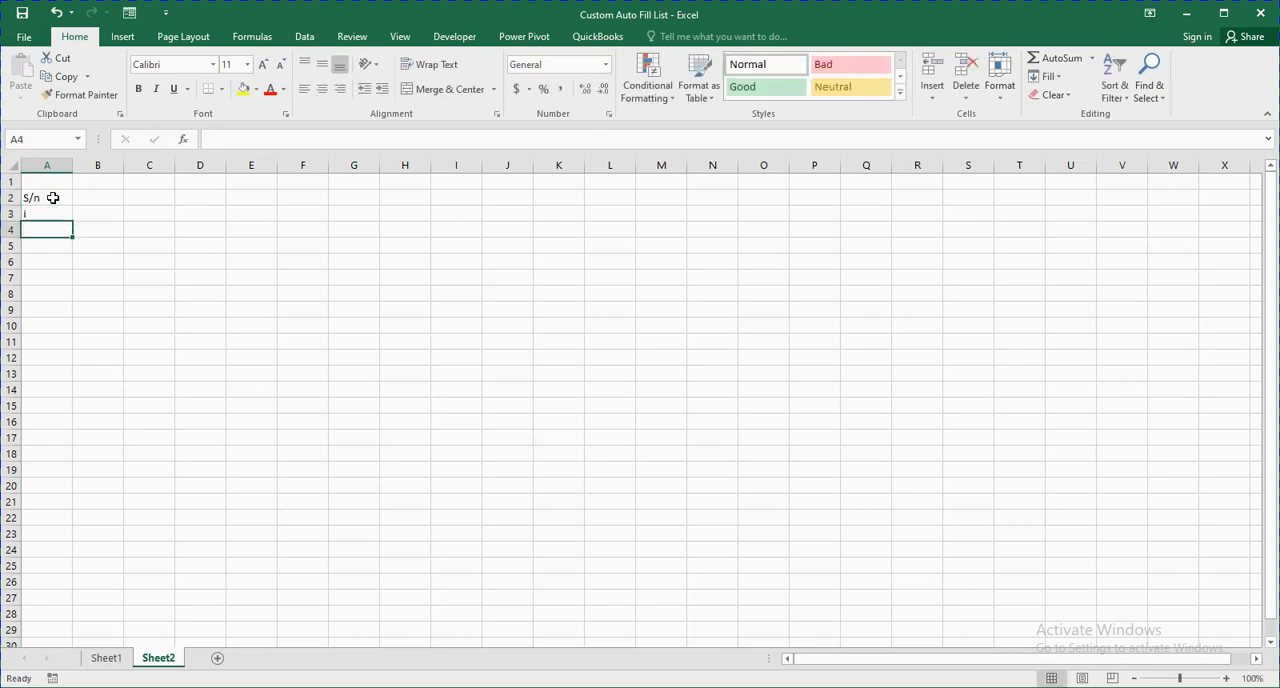
type("ii")
key("Return")
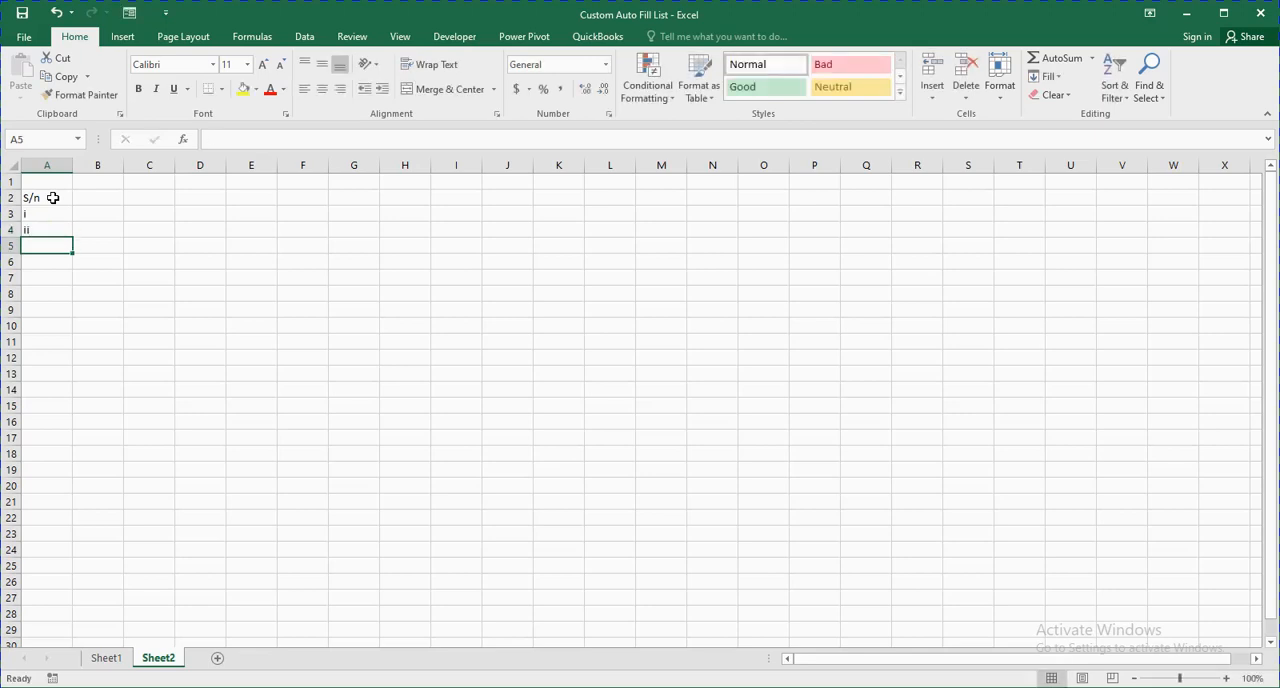
type("ii")
key("Return")
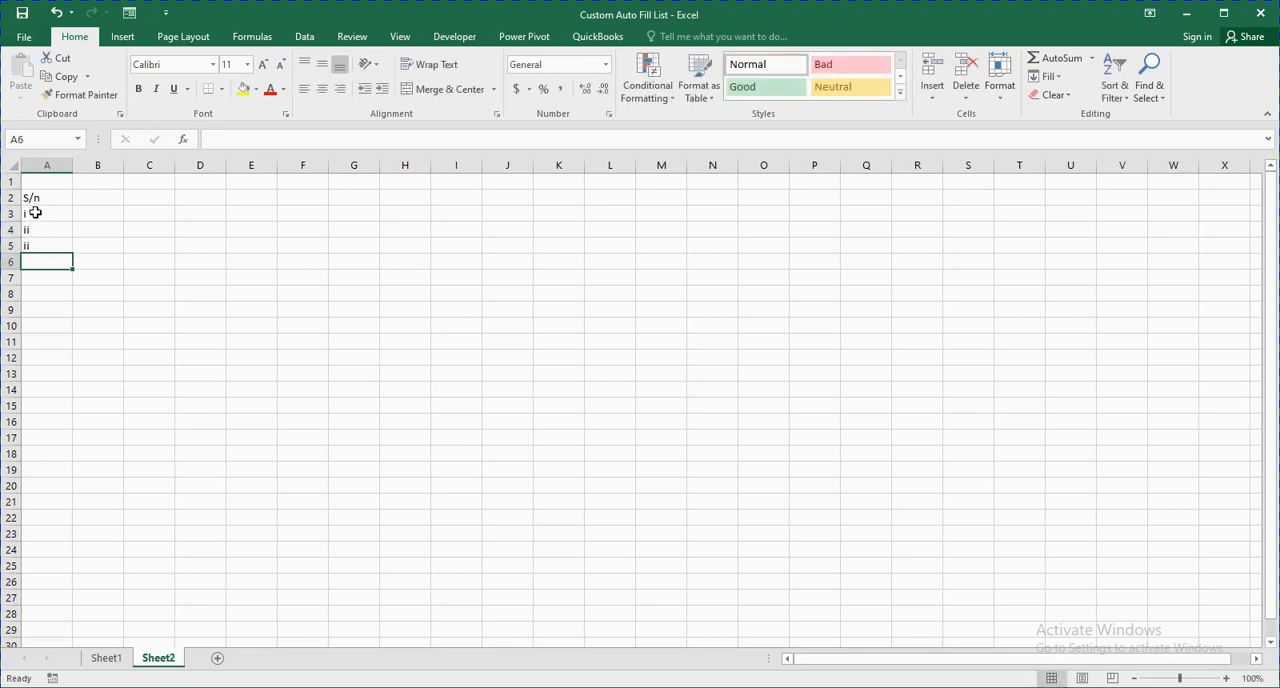
Clear the manually entered numerals from cells A3 to A5
left_click(35, 212)
key("shift+Down")
key("shift+Down")
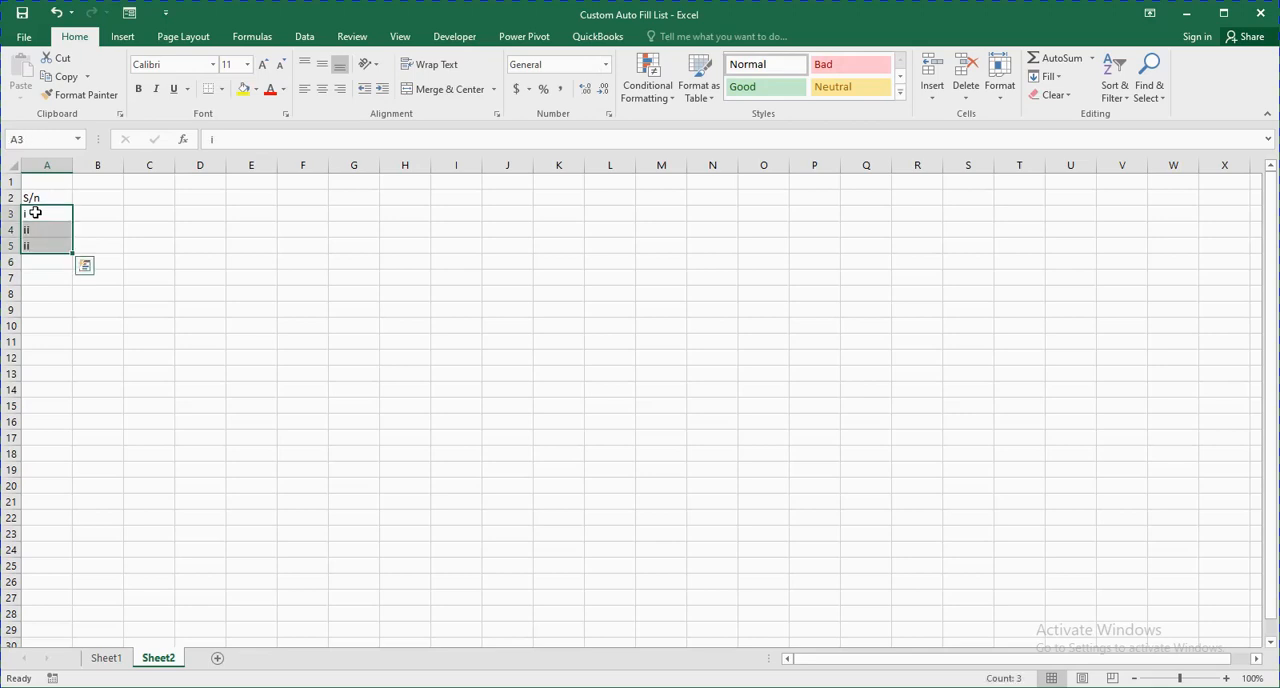
key("Delete")
Enter i in cell A3 and auto fill the Roman numerals down to x in cell A12
left_click(35, 212)
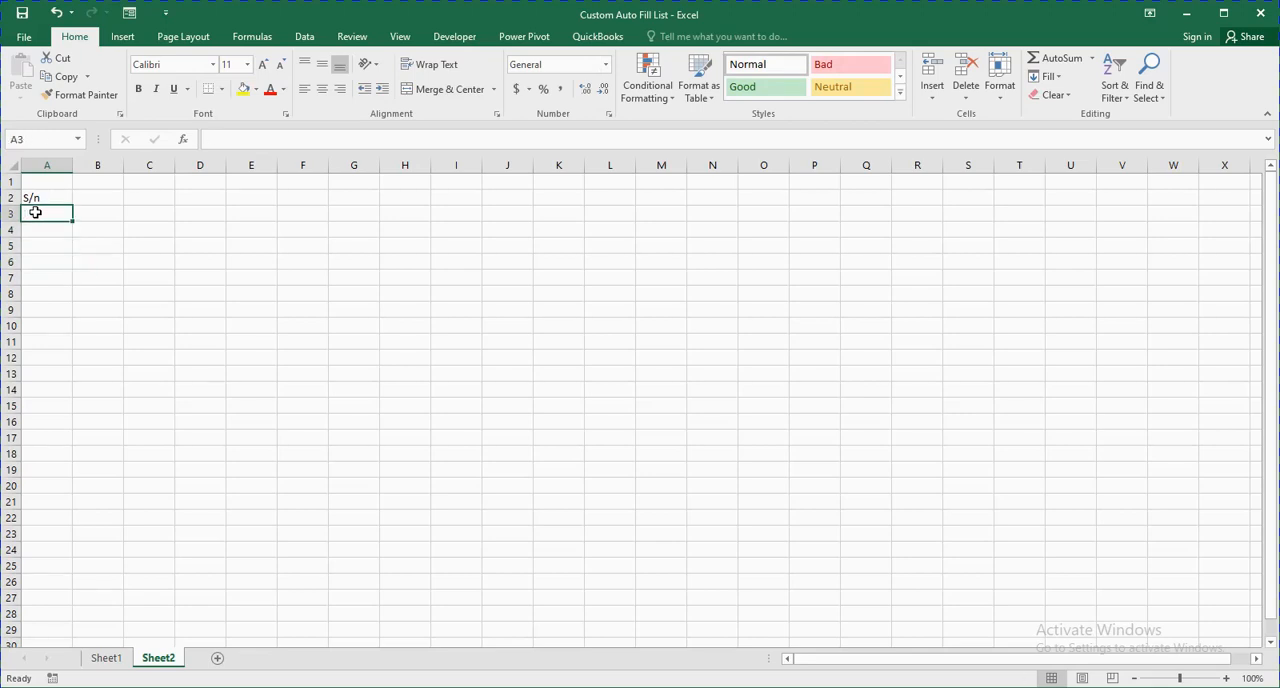
type("i")
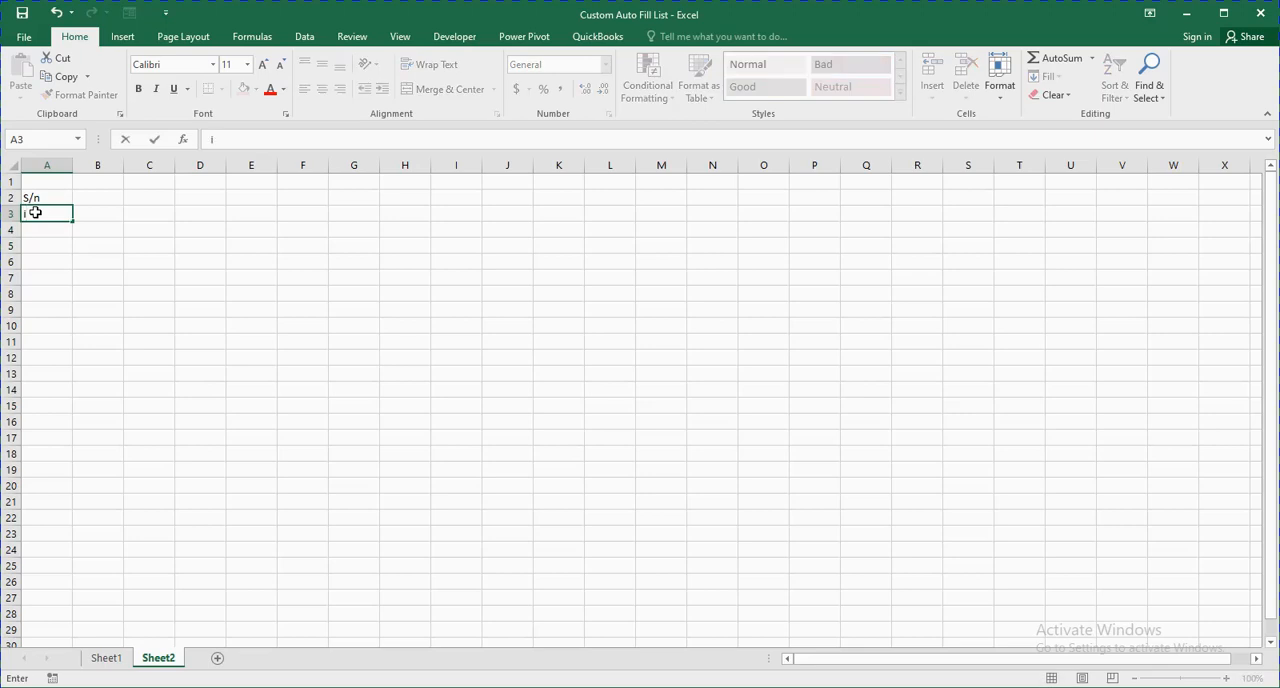
key("Return")
left_click(65, 215)
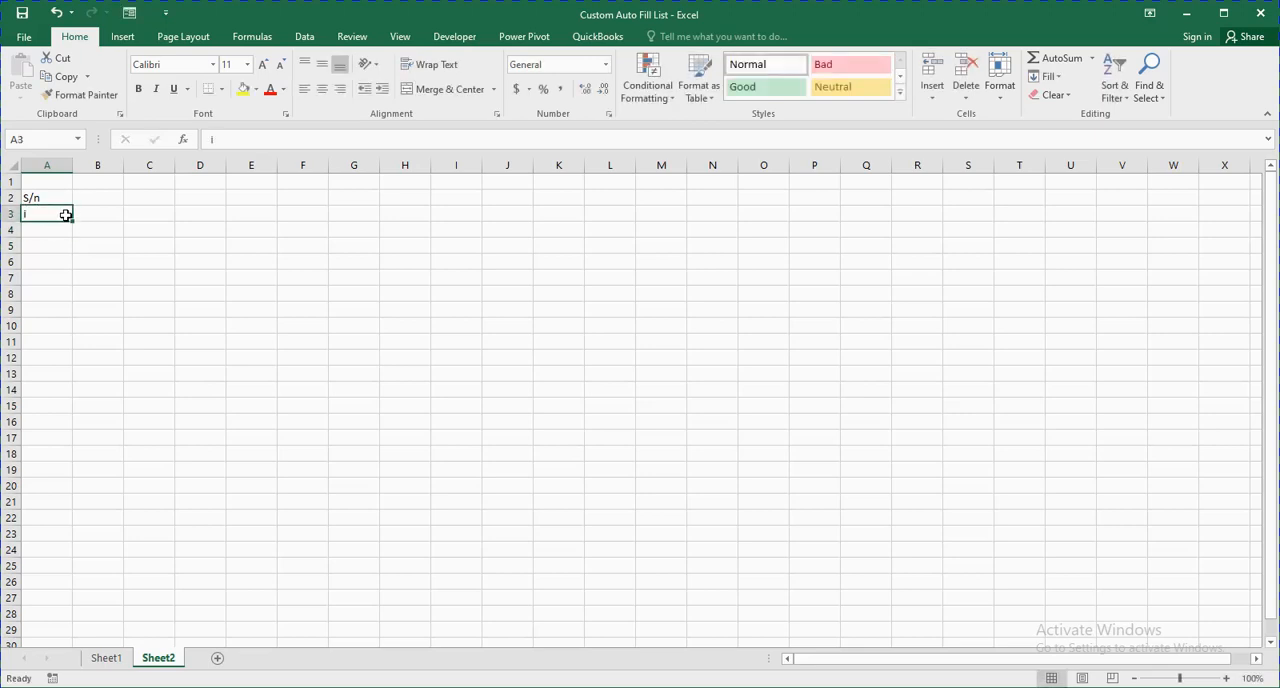
left_click_drag(72, 219, 70, 373)
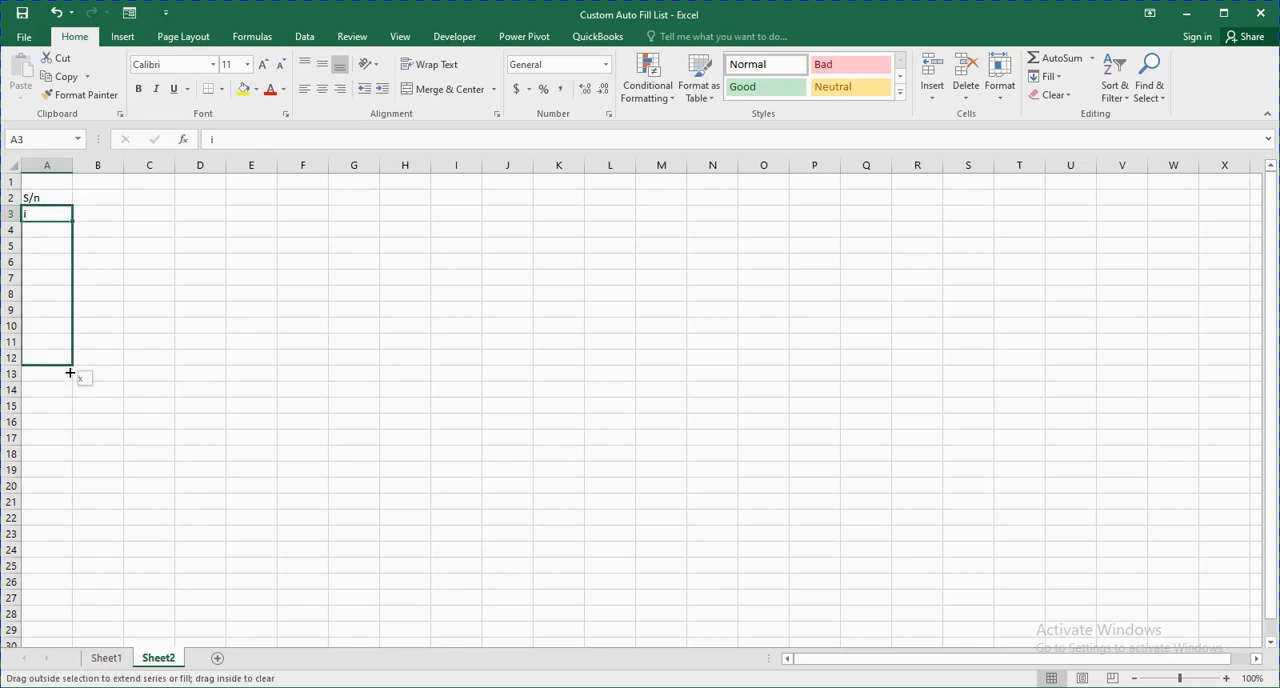
left_click_drag(70, 373, 70, 373)
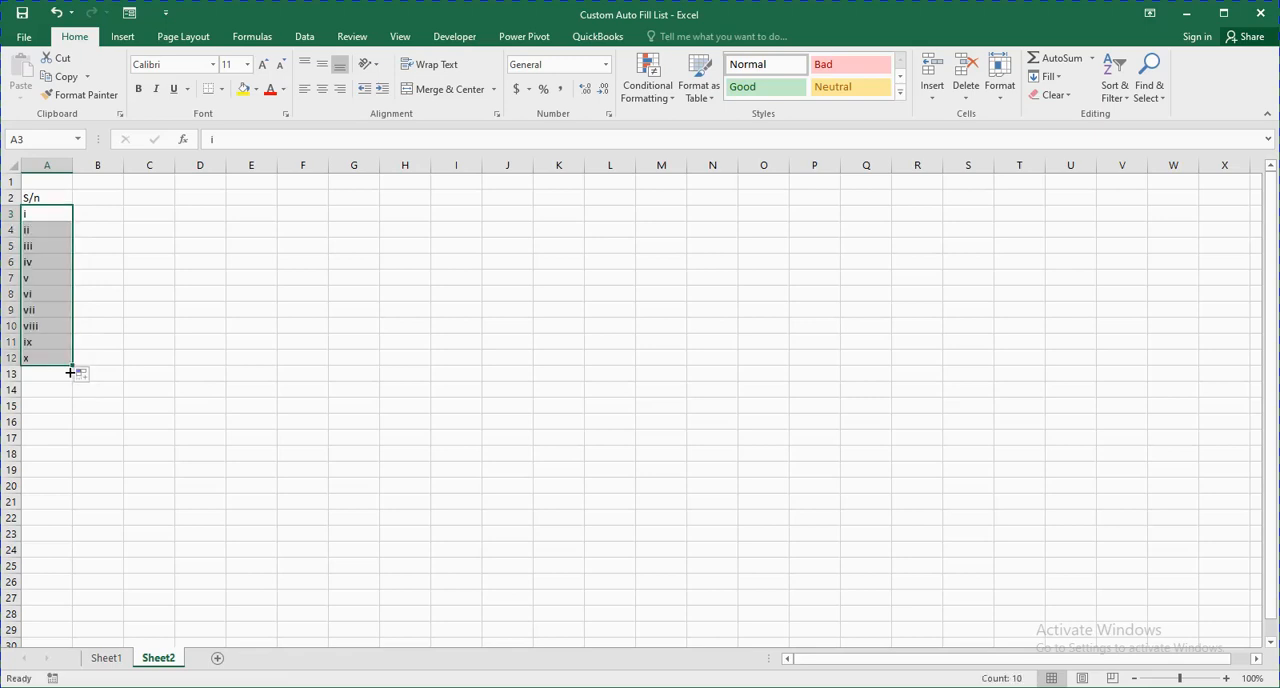
left_click(54, 359)
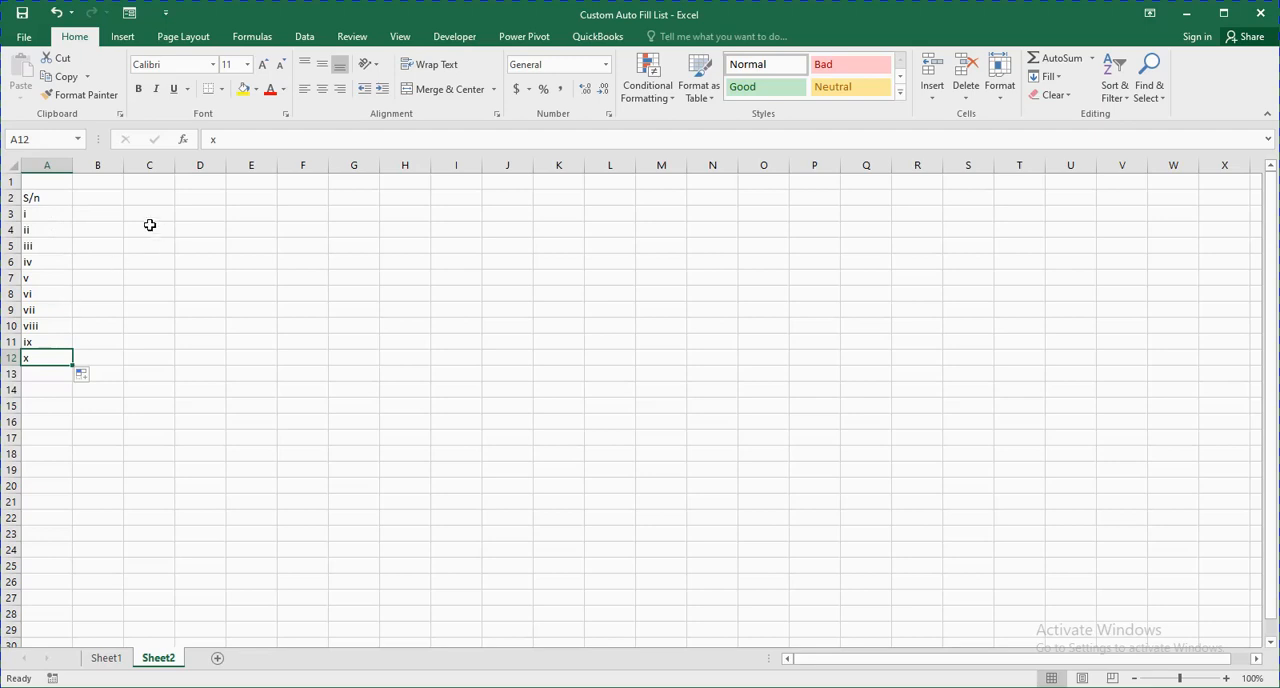
Return to Sheet1 and go through the list headings in row 3 from Days to Roman Numerals
left_click(110, 660)
left_click(88, 257)
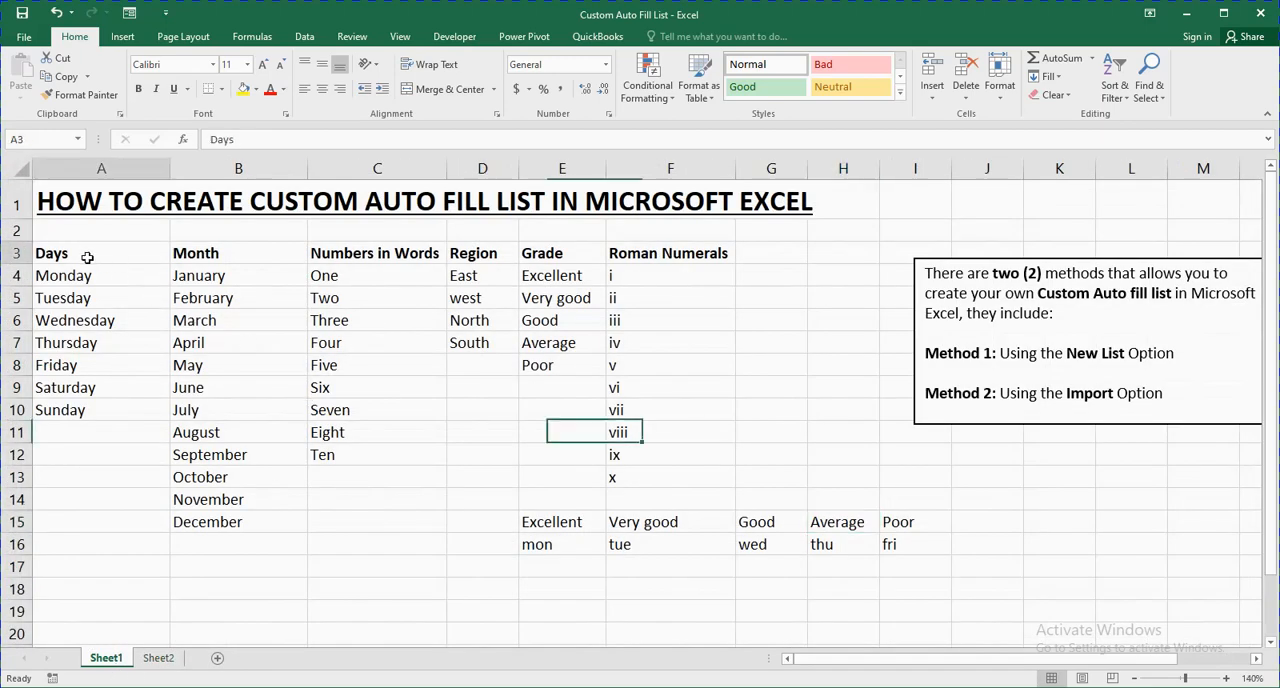
key("shift+Right")
key("shift+Down")
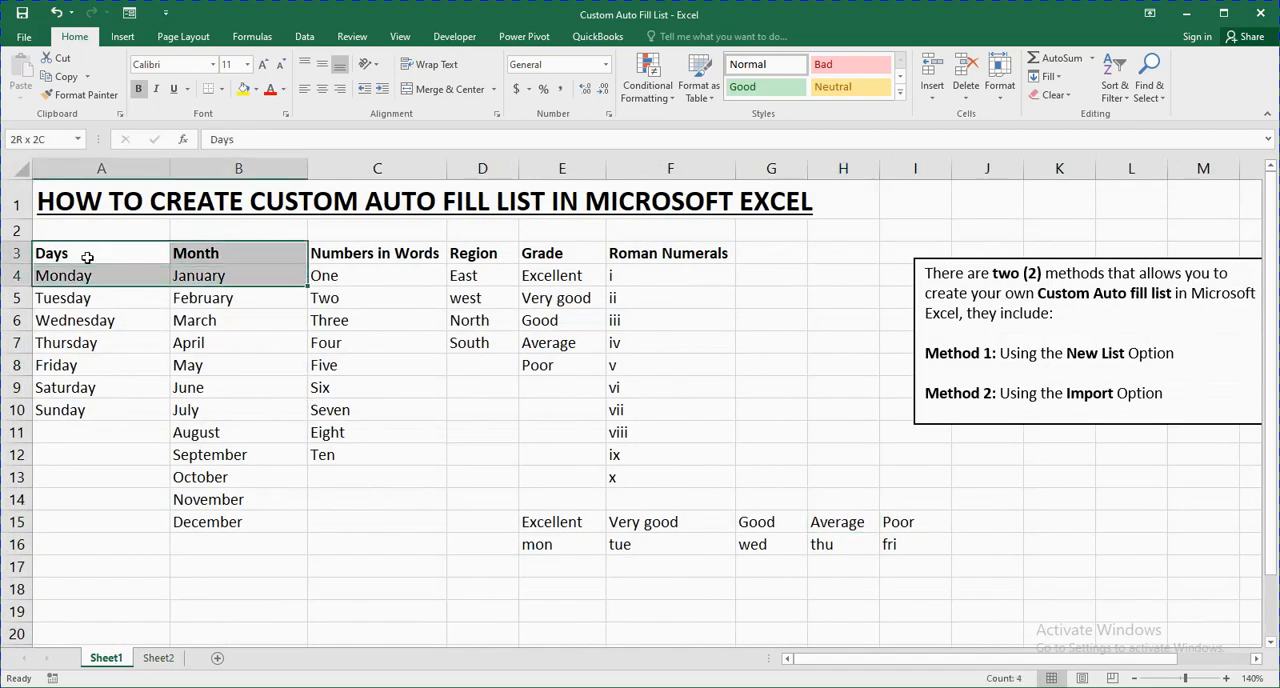
key("Right")
key("Right")
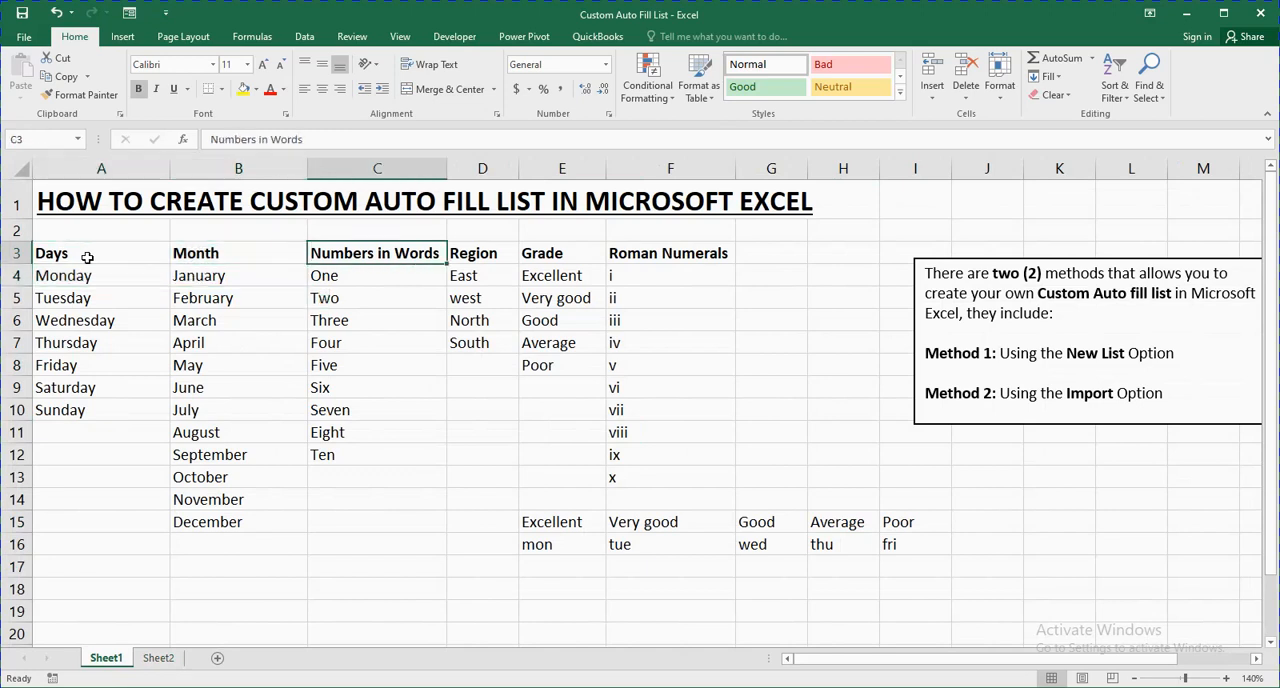
key("Right")
key("Right")
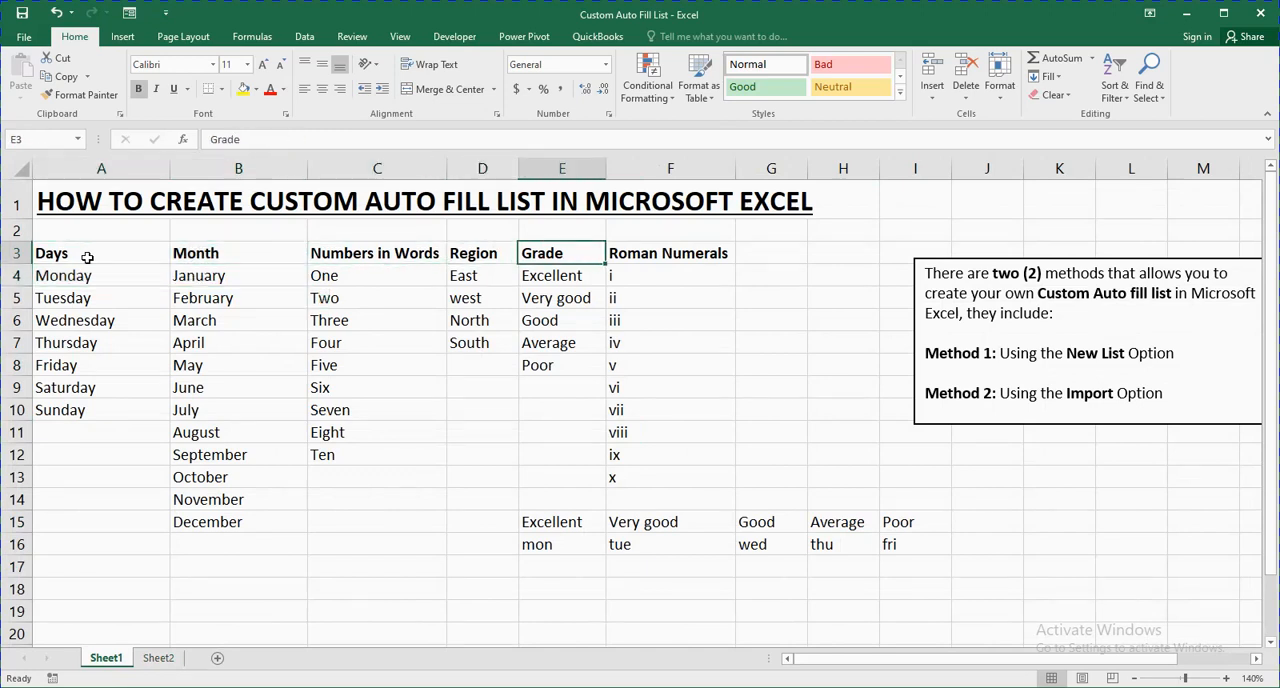
key("Right")
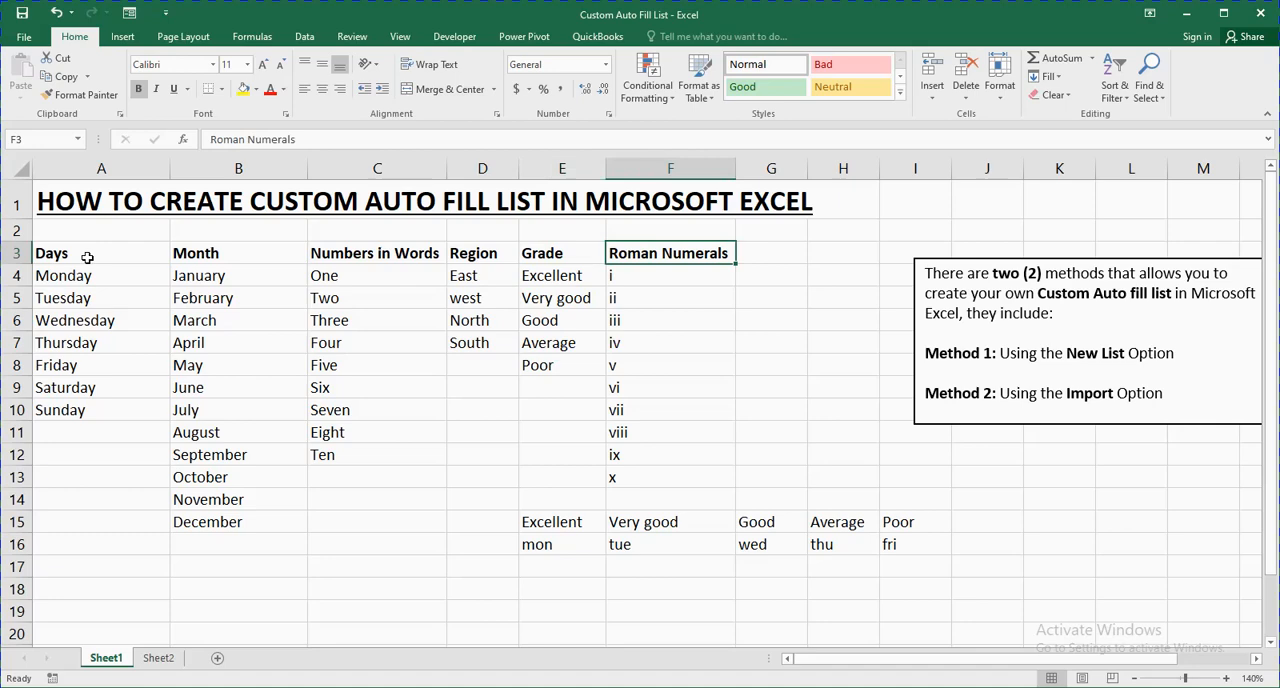
mouse_move(1275, 545)
left_mouse_down()
mouse_move(1274, 586)
mouse_move(1268, 540)
left_mouse_up()
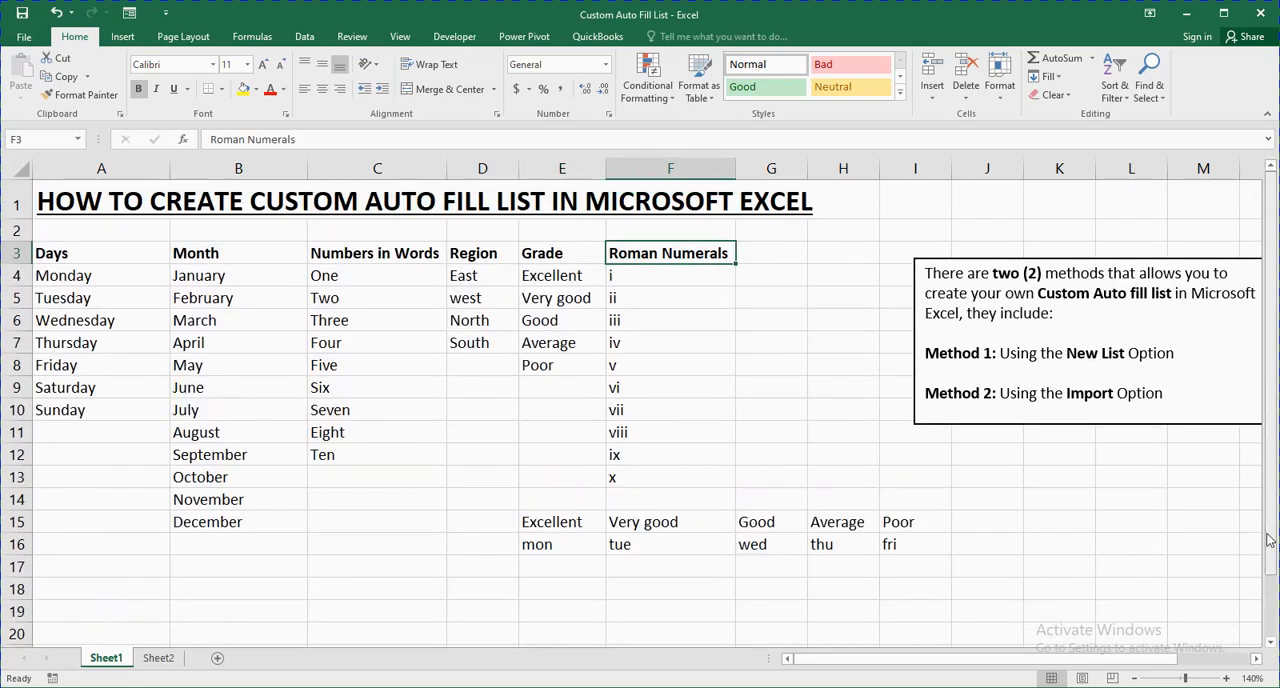
left_click(1063, 515)
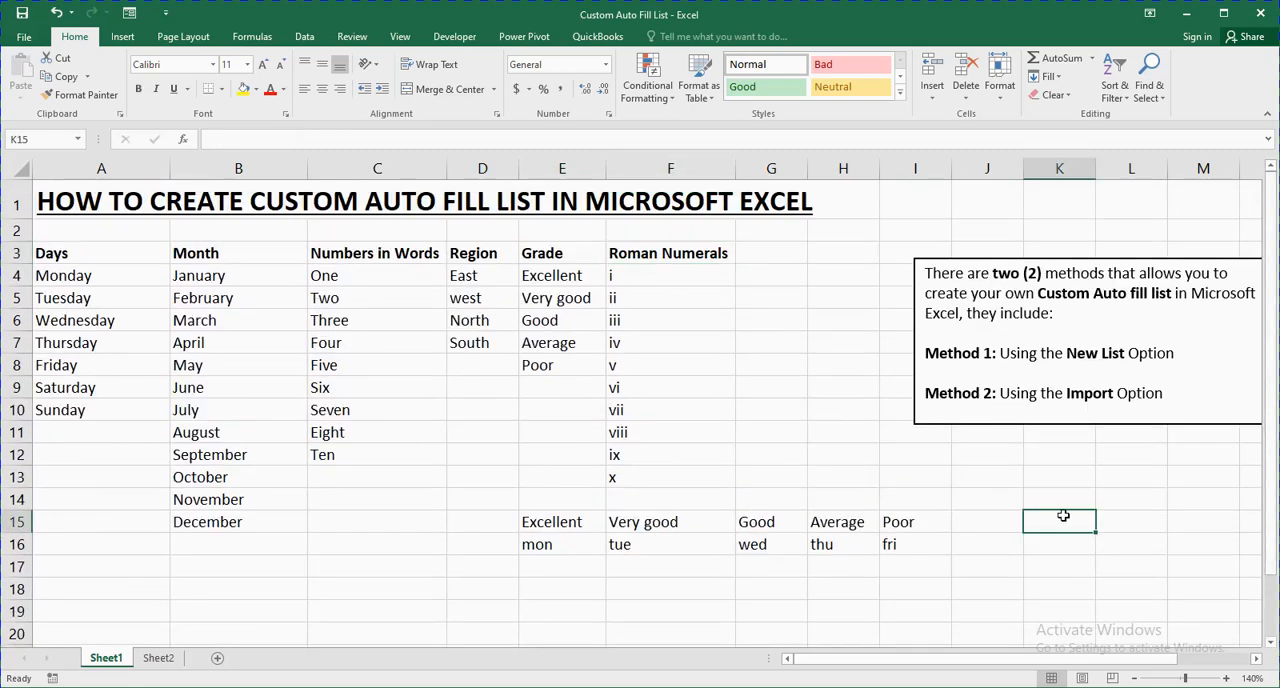
key("Right")
key("Right")
key("Right")
key("Right")
key("Right")
key("Right")
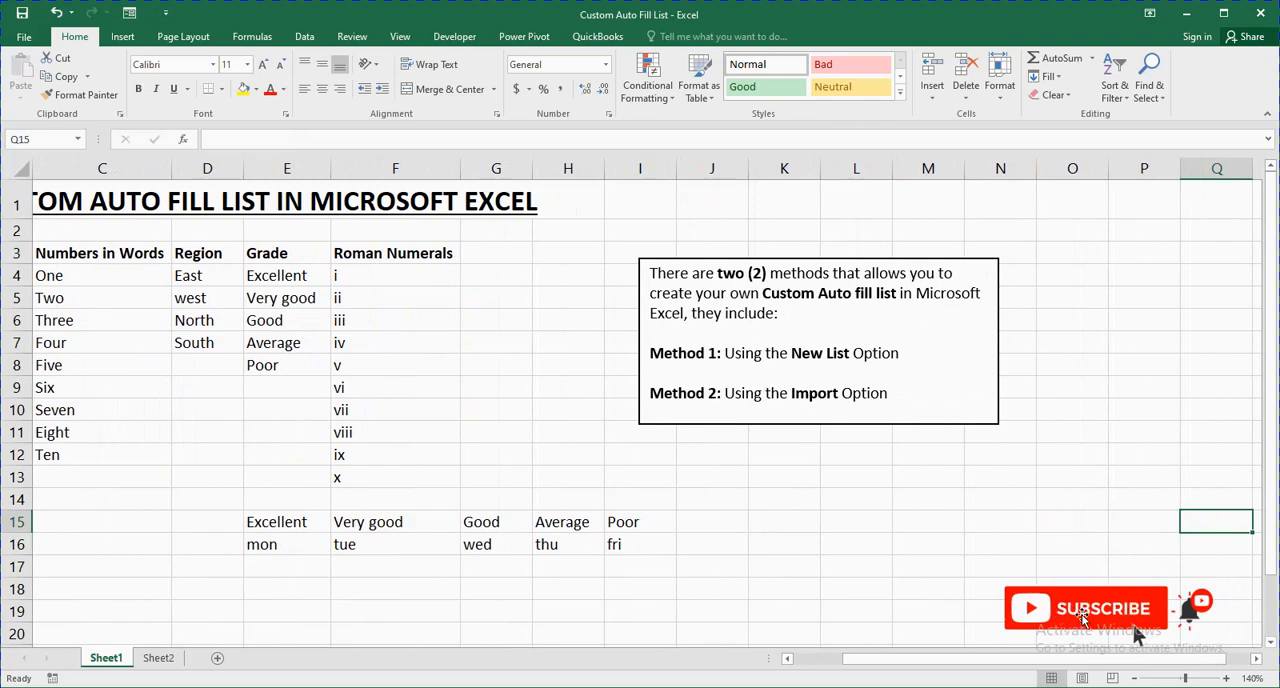
left_click(904, 525)
key("Left")
key("Left")
key("Left")
key("Left")
key("Left")
key("Left")
key("Left")
key("Left")
key("Left")
key("Left")
key("Left")
key("Left")
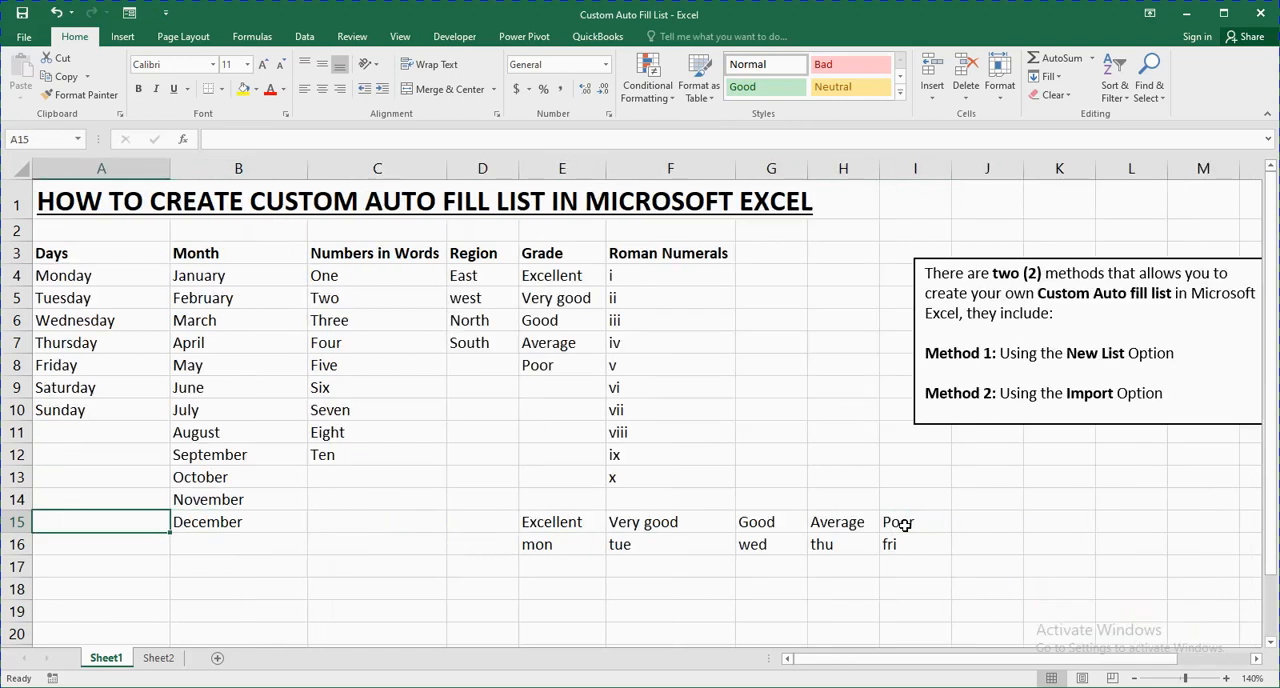
Move the Subscribe picture from the far columns of Sheet1 to columns A and B, around rows 18 to 20
key("Right")
key("Right")
key("Right")
key("Right")
key("Right")
key("Right")
key("Right")
key("Right")
key("Right")
key("Right")
key("Right")
key("Right")
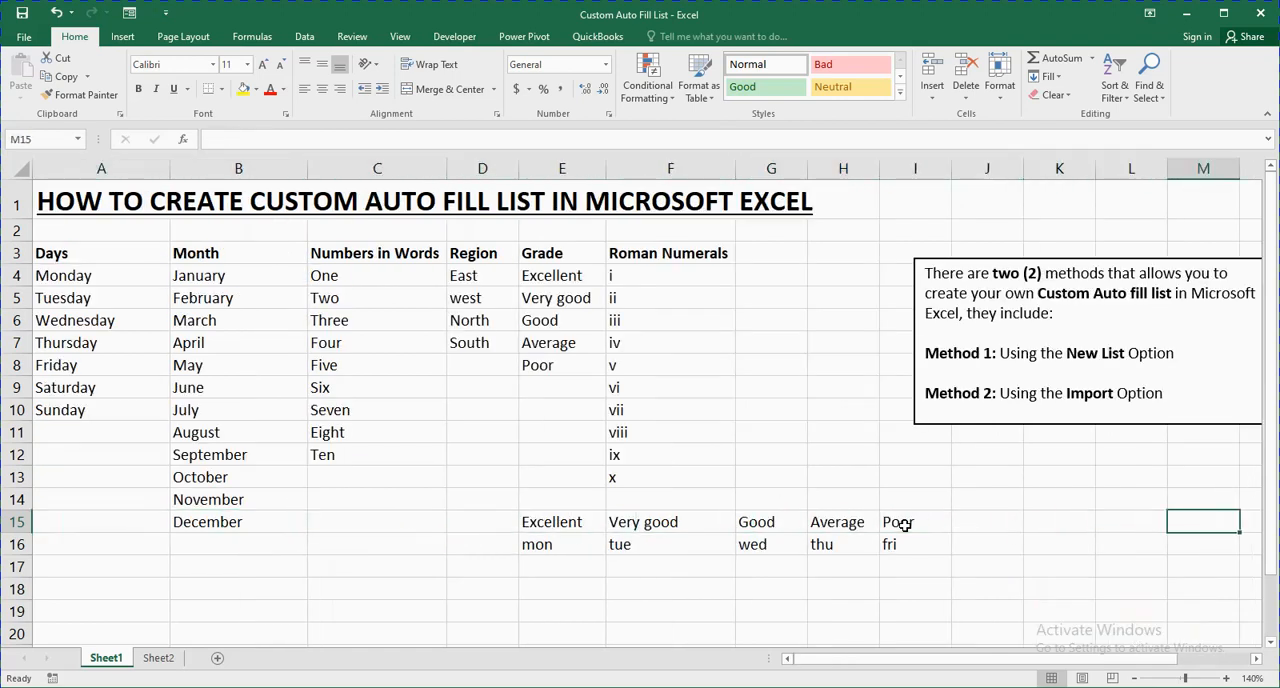
key("Right")
left_click_drag(1210, 622, 91, 625)
left_click(353, 571)
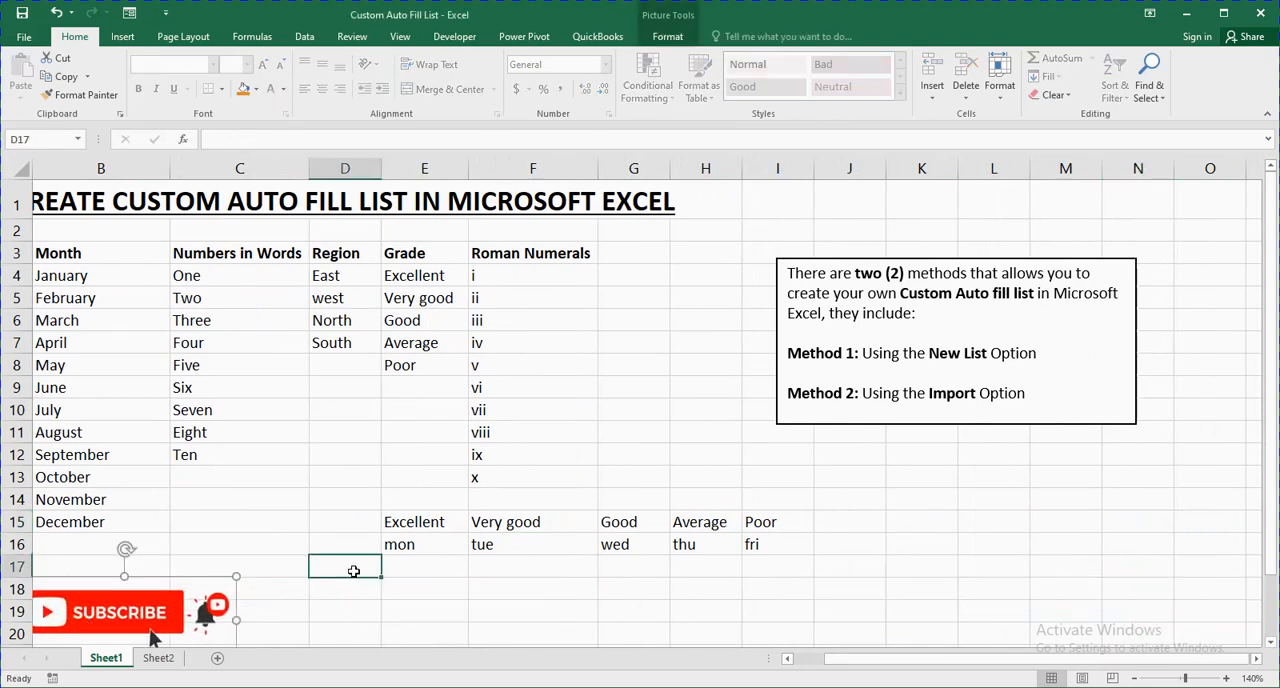
key("ctrl+Home")
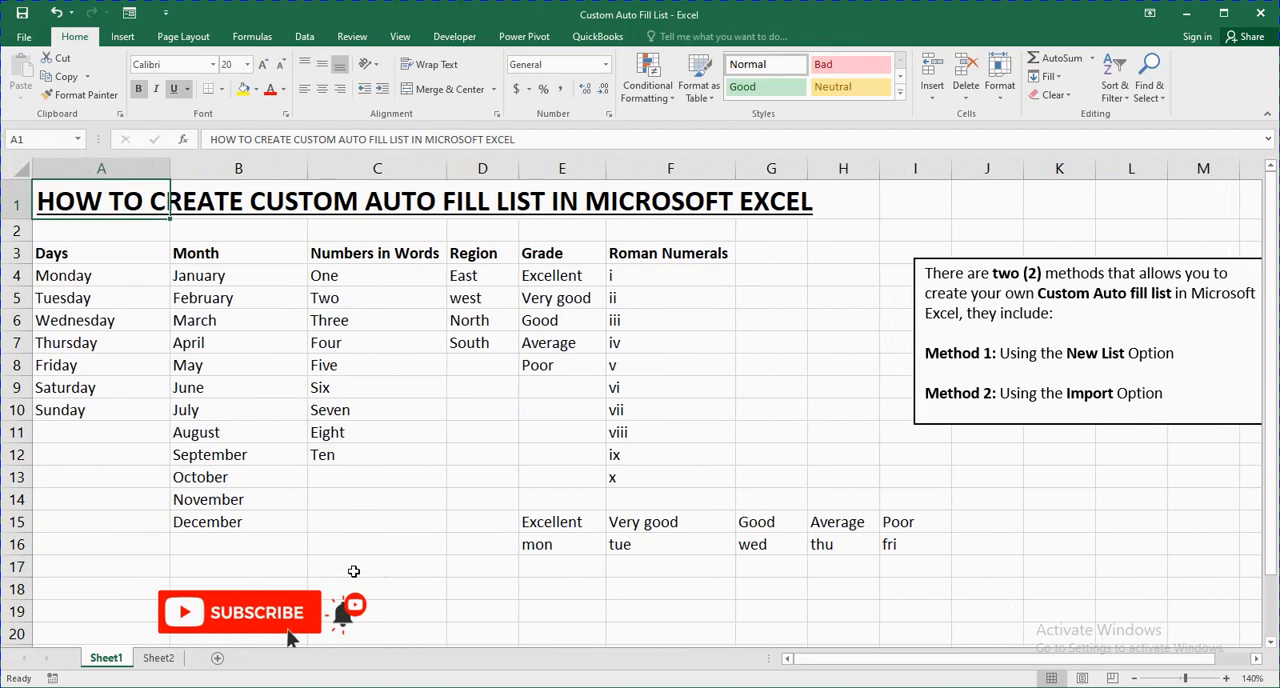
left_click(499, 589)
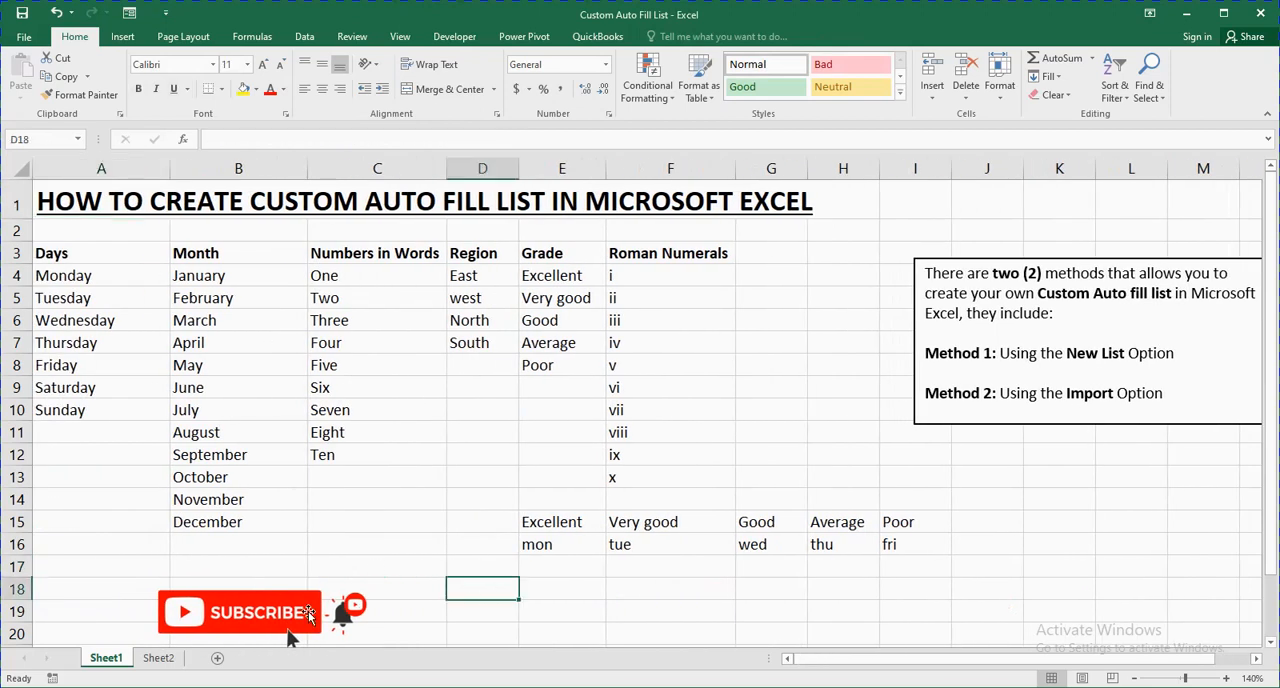
left_click_drag(288, 615, 180, 617)
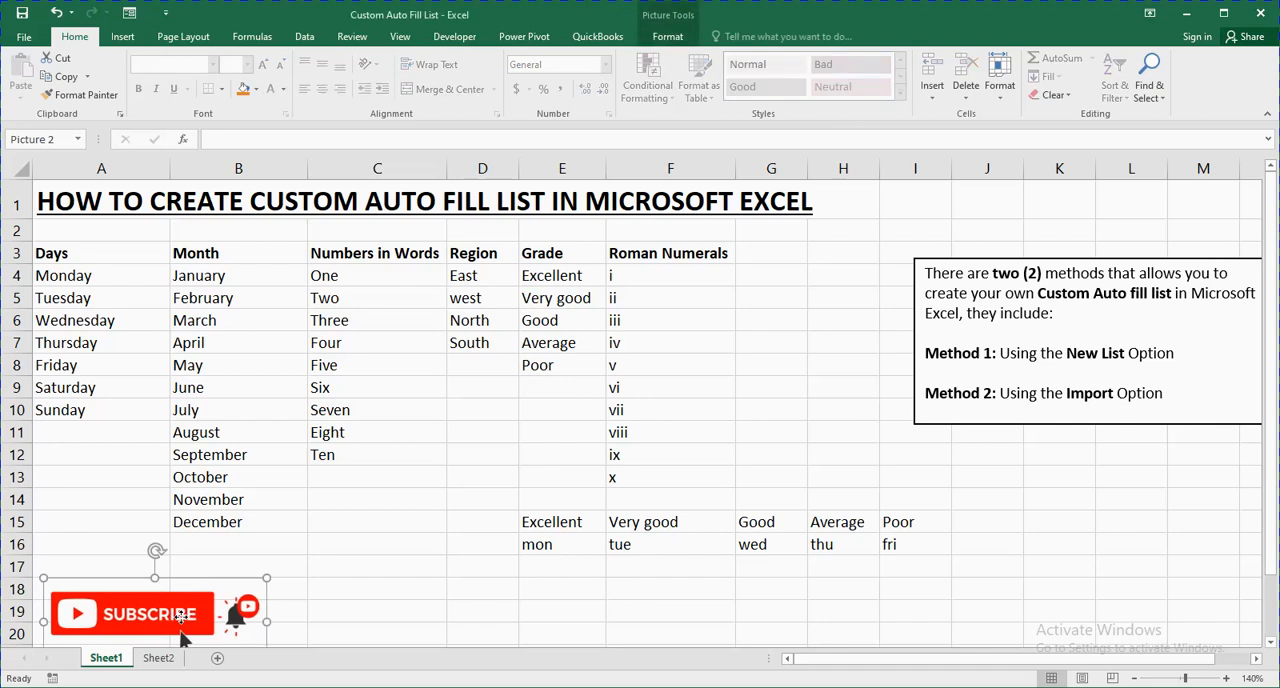
left_click(374, 546)
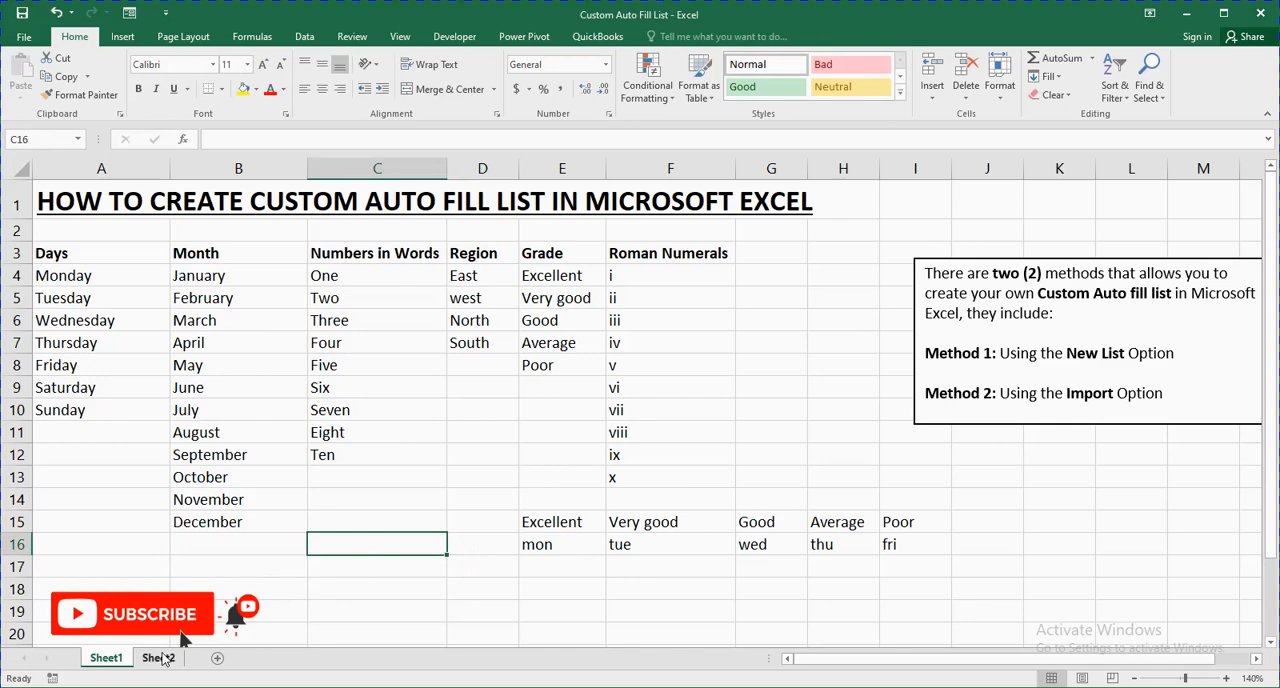
Reopen the custom lists editor from the General section of the advanced Excel options
left_click(25, 37)
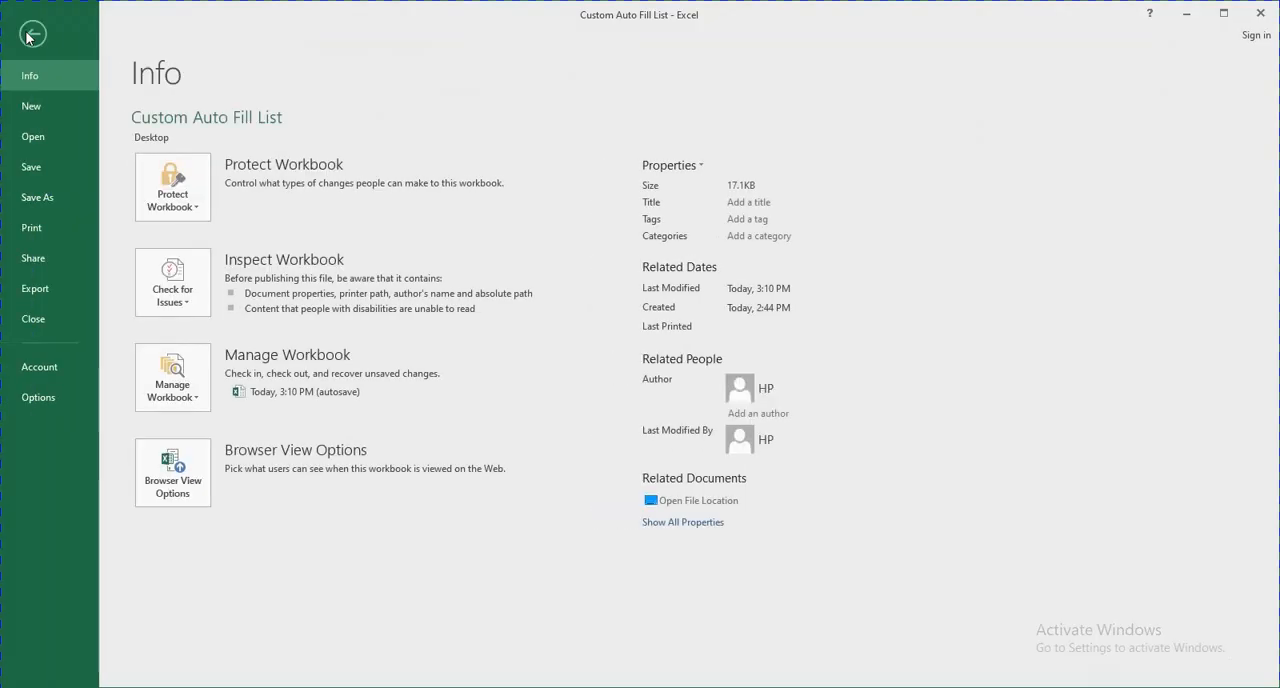
left_click(42, 404)
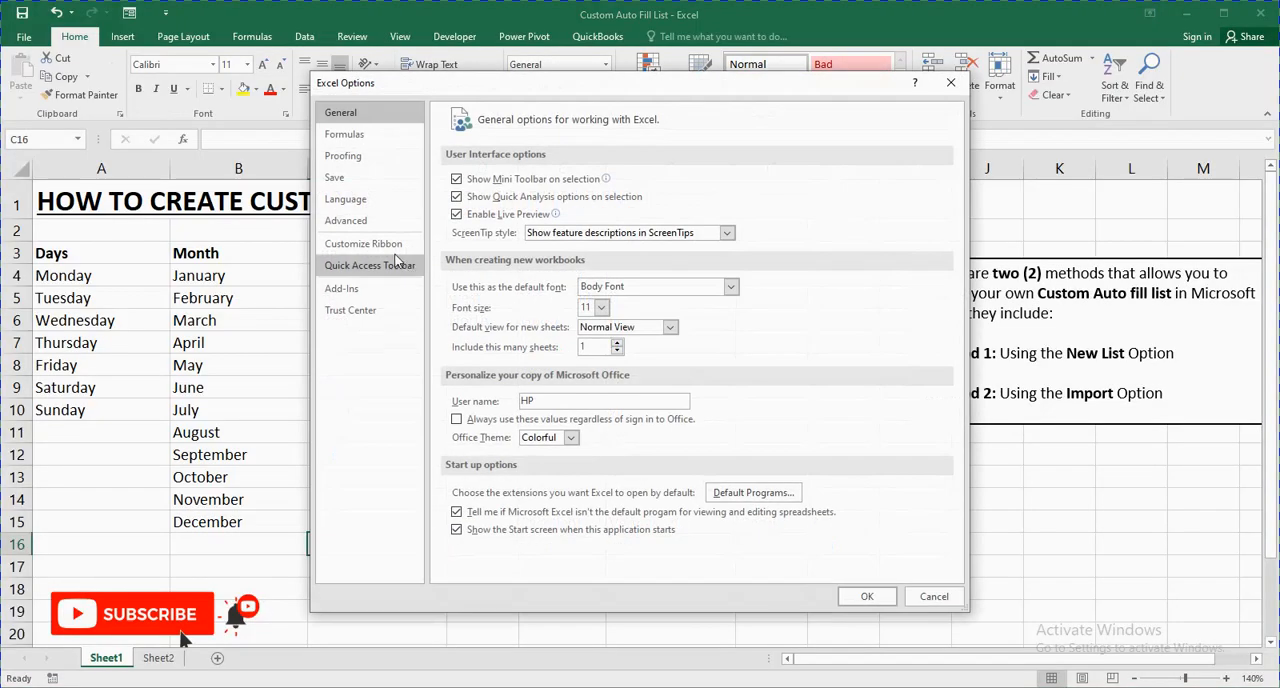
left_click(364, 226)
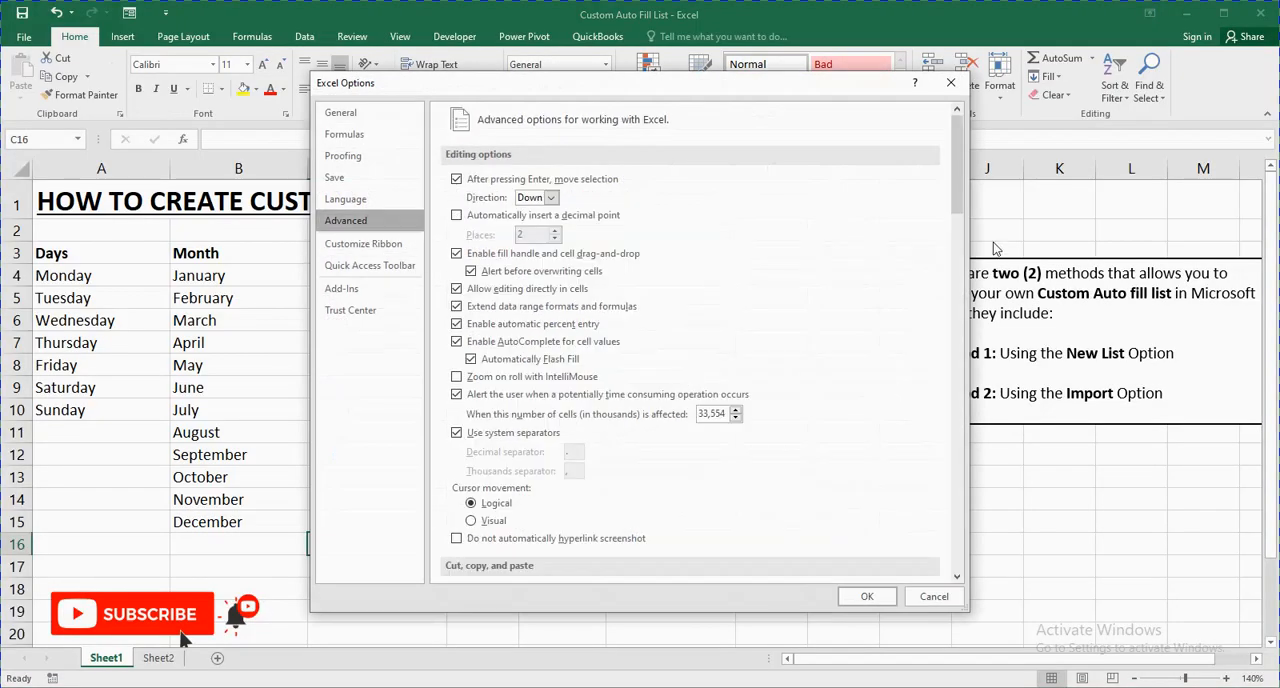
left_click_drag(957, 204, 976, 512)
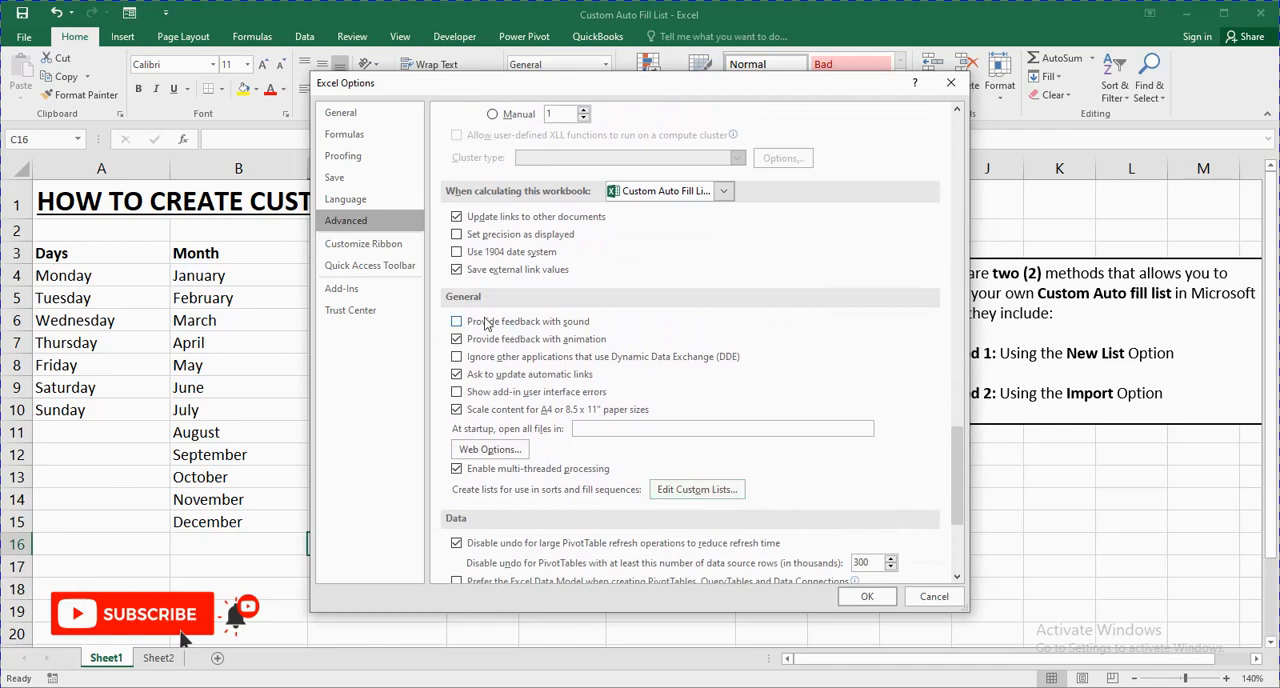
left_click(680, 490)
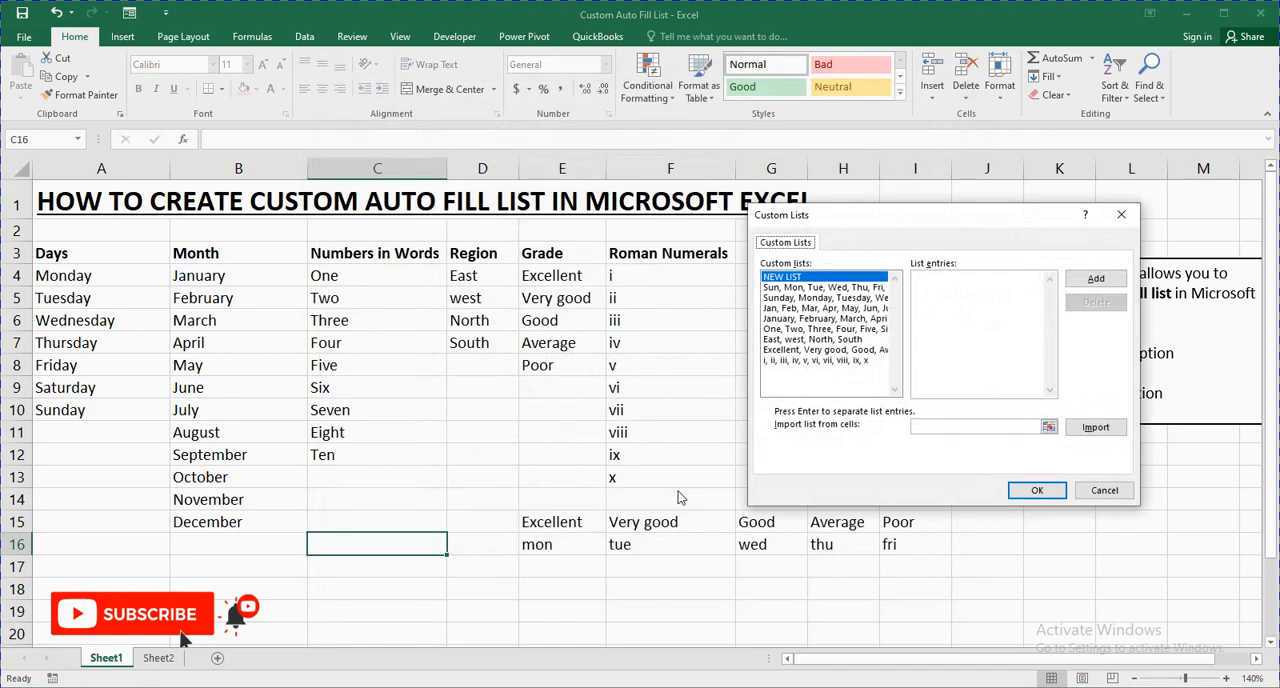
Permanently delete the Excellent, Very good, Good, Average, Poor custom list and accept the Excel options
left_click(808, 350)
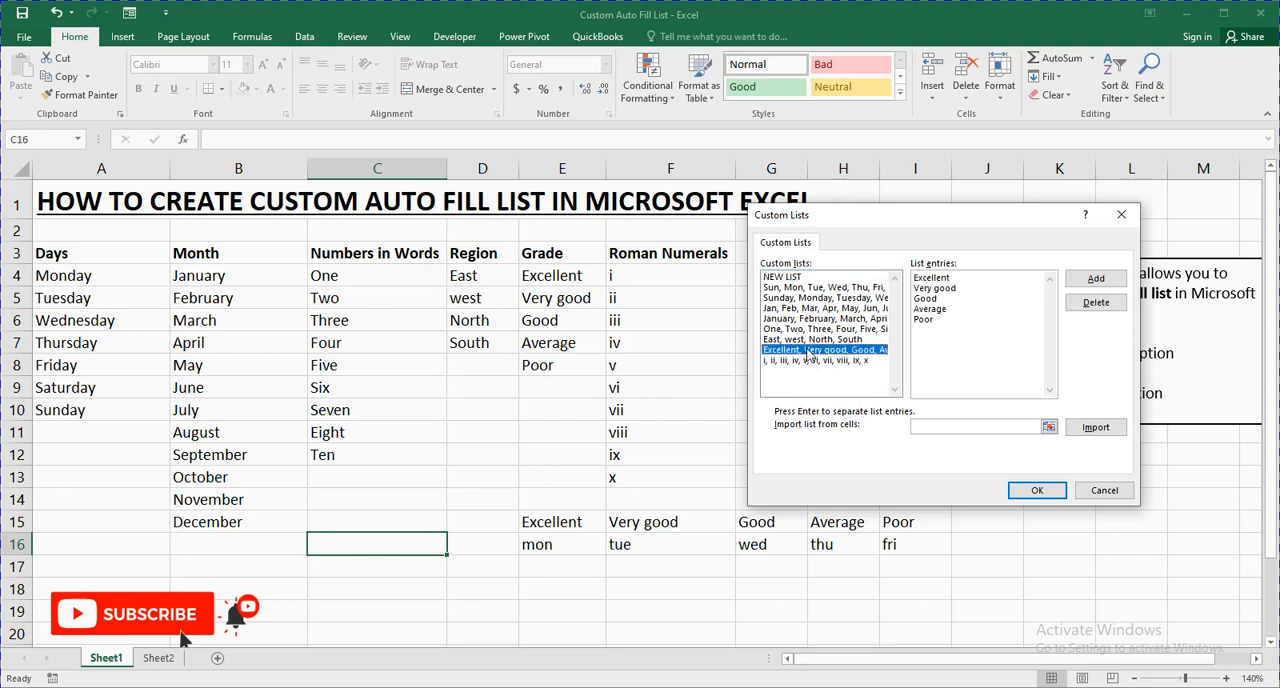
left_click(1093, 307)
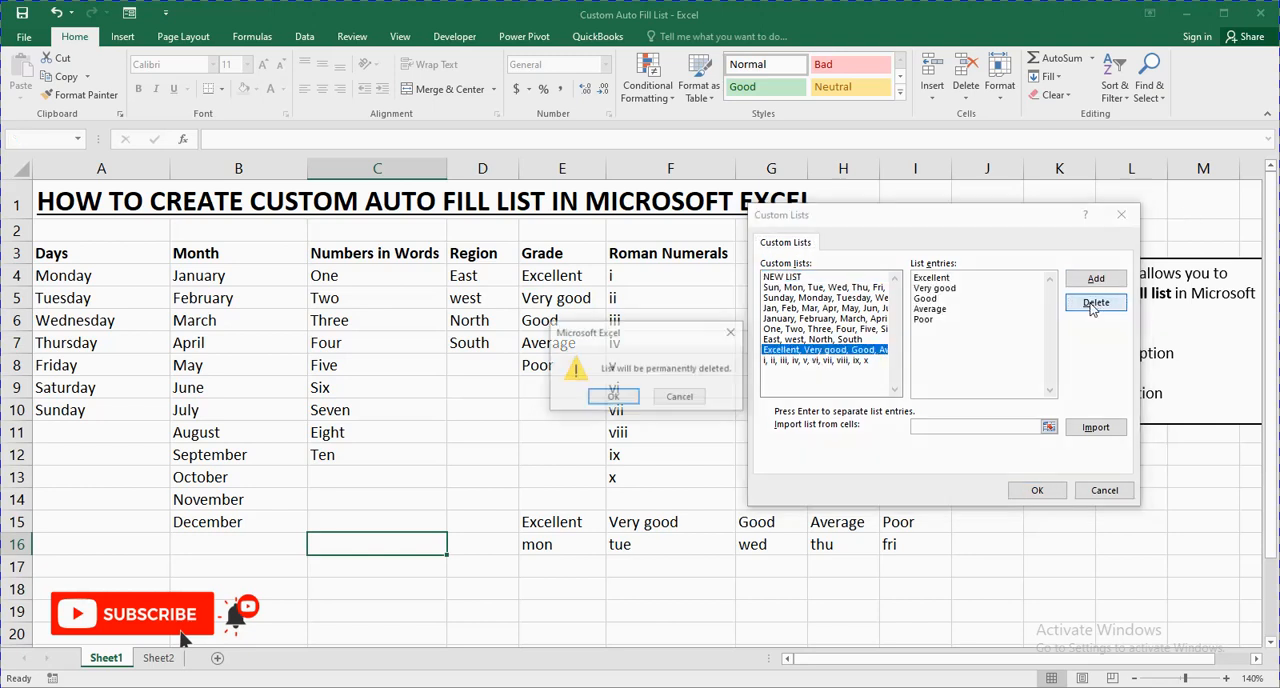
left_click(618, 398)
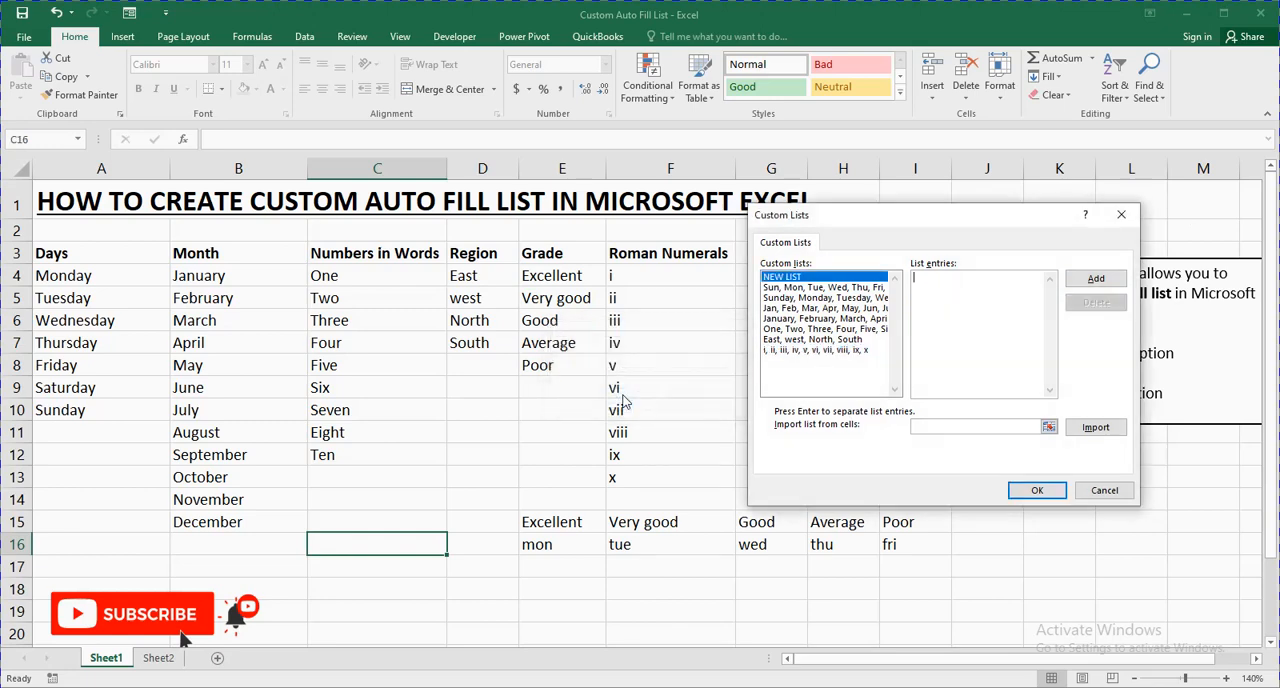
left_click(1020, 492)
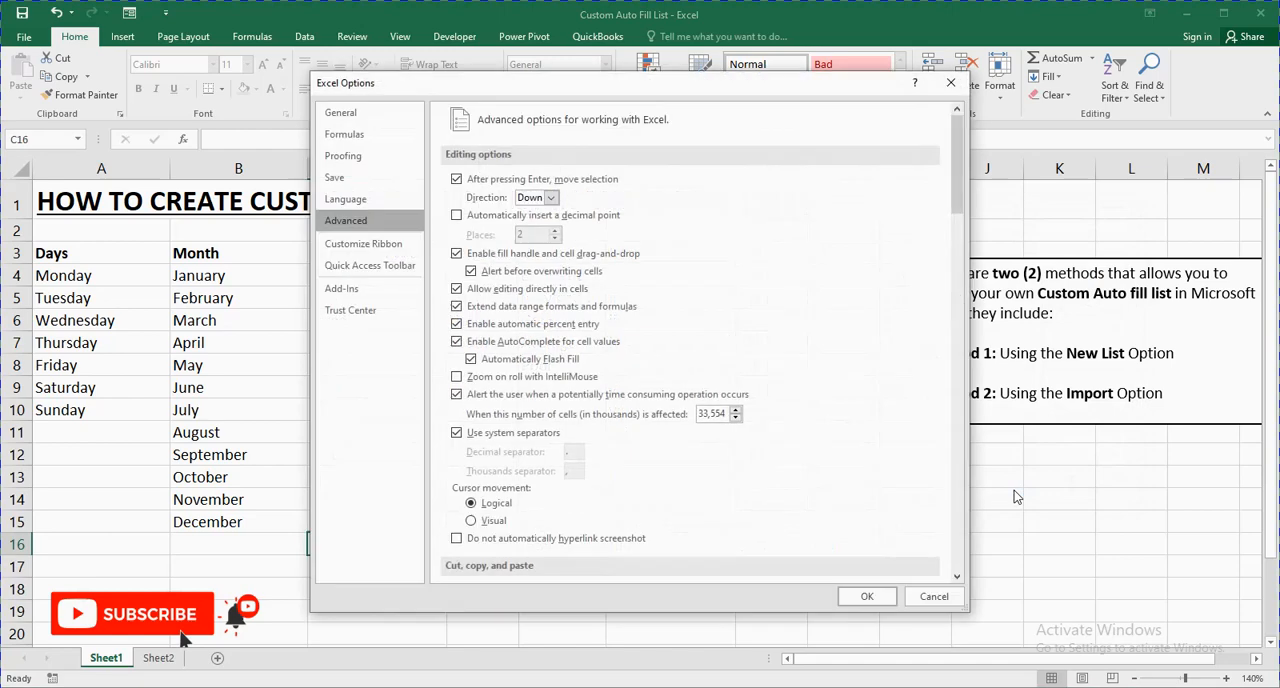
left_click(866, 598)
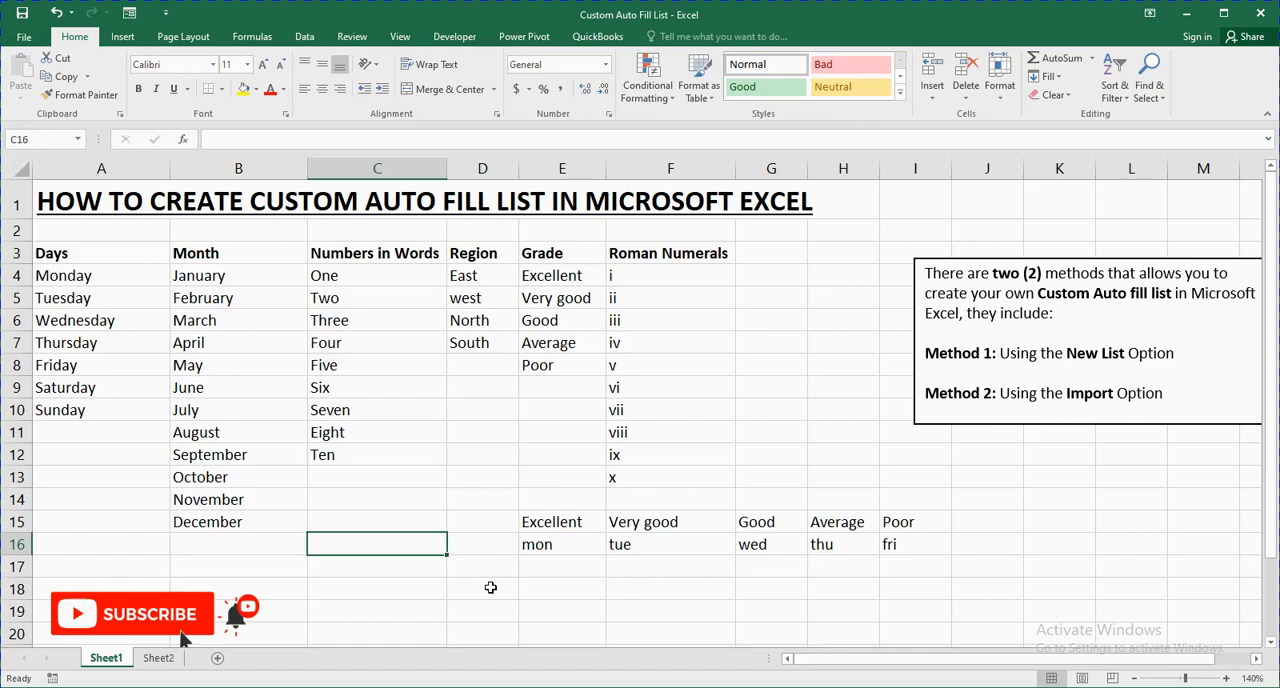
Enter Excellent in cell D18 and drag-fill it down to D29 to test the deleted grade list
left_click(475, 585)
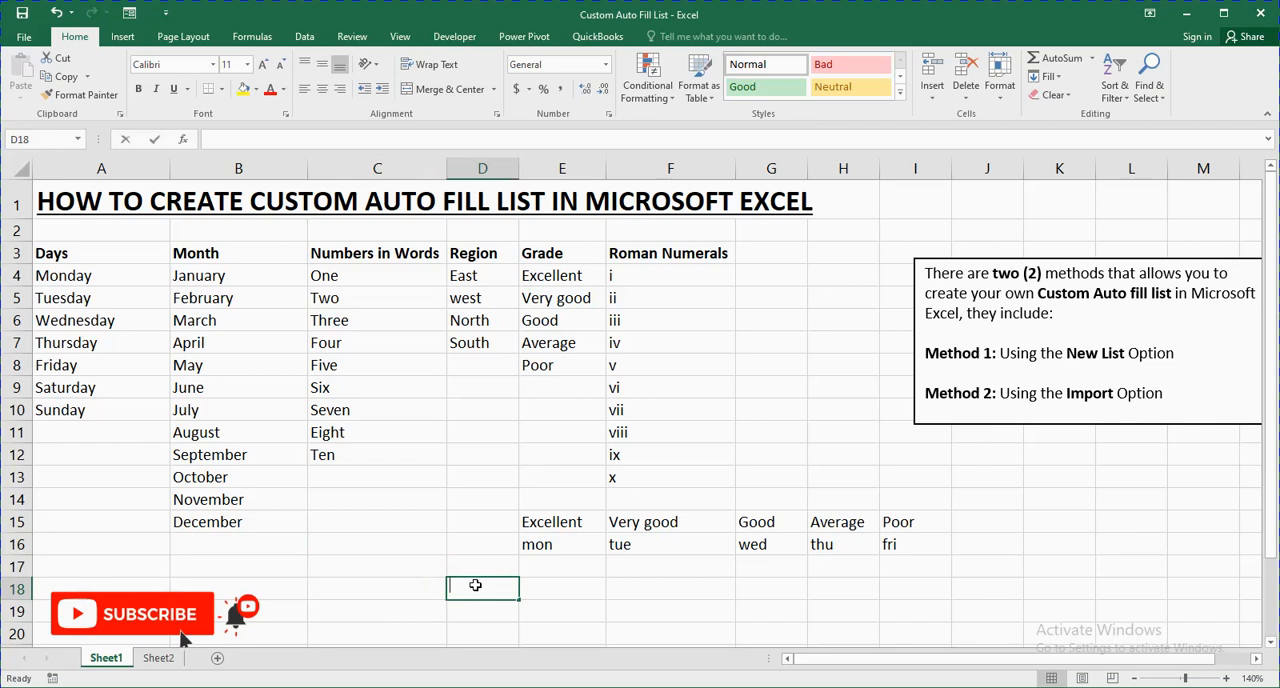
type("Excellent")
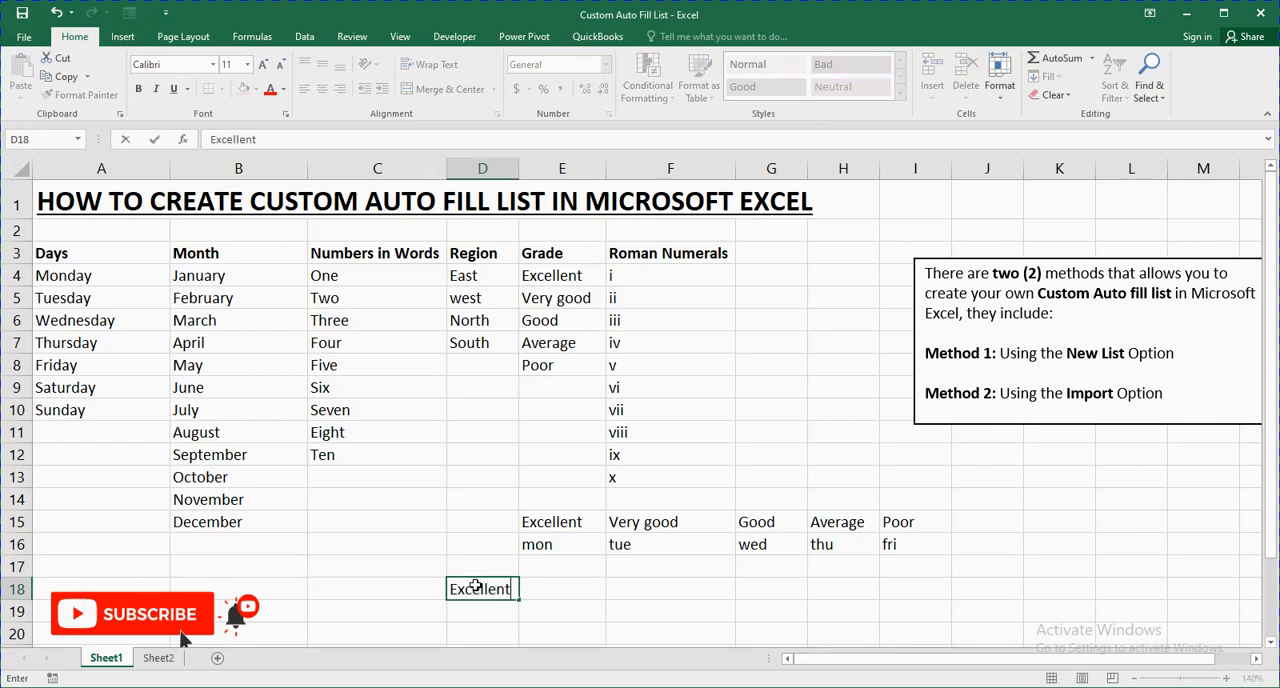
key("Return")
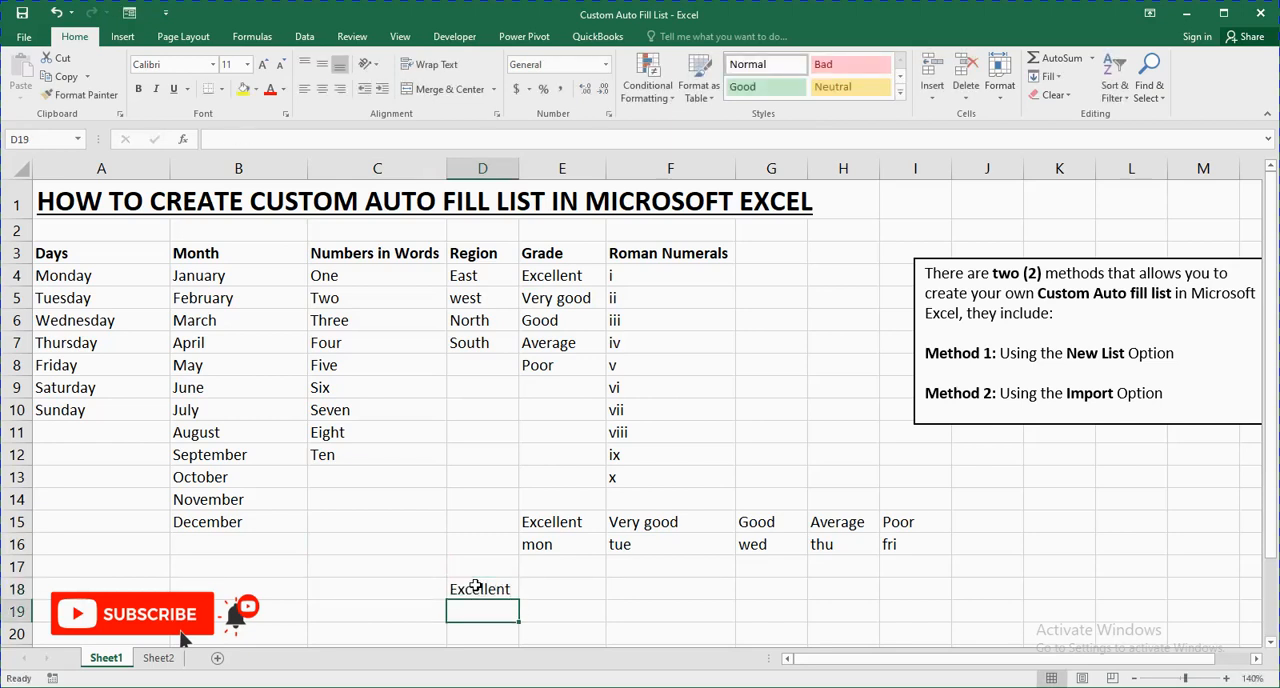
left_click(492, 587)
left_click_drag(517, 598, 506, 574)
left_click(564, 528)
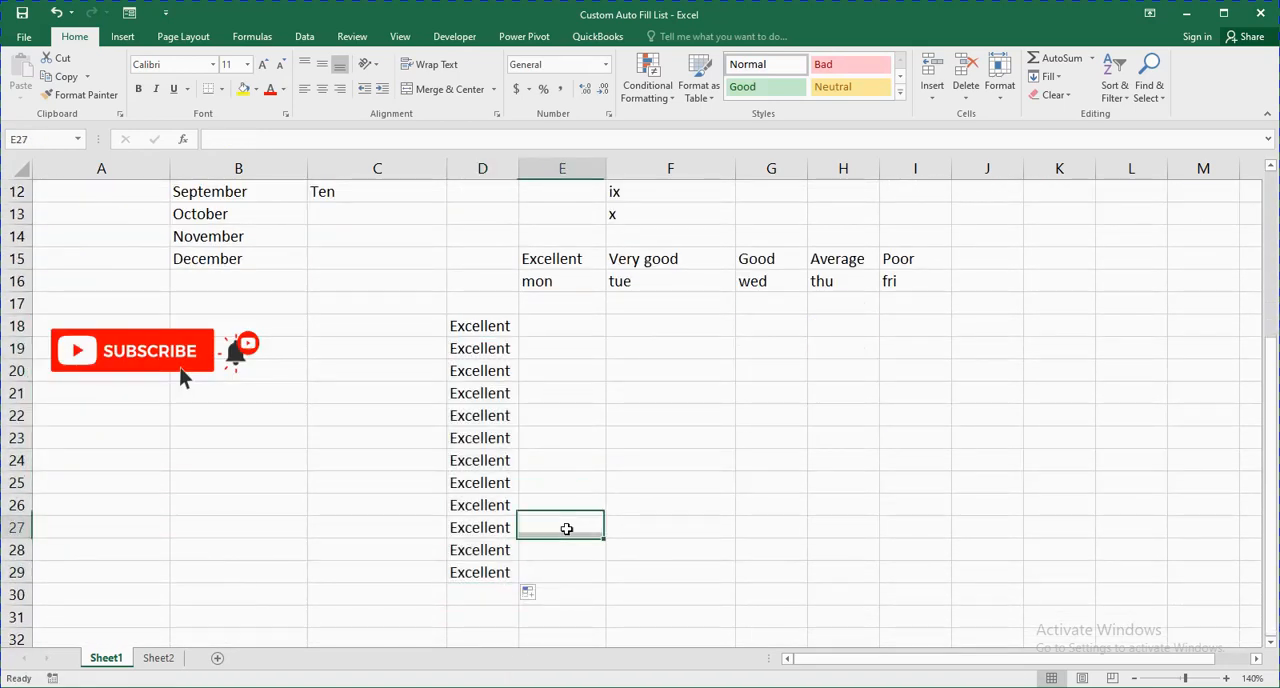
Enter i in cell C16 and auto fill the Roman numerals down to cell C30
key("ctrl+Home")
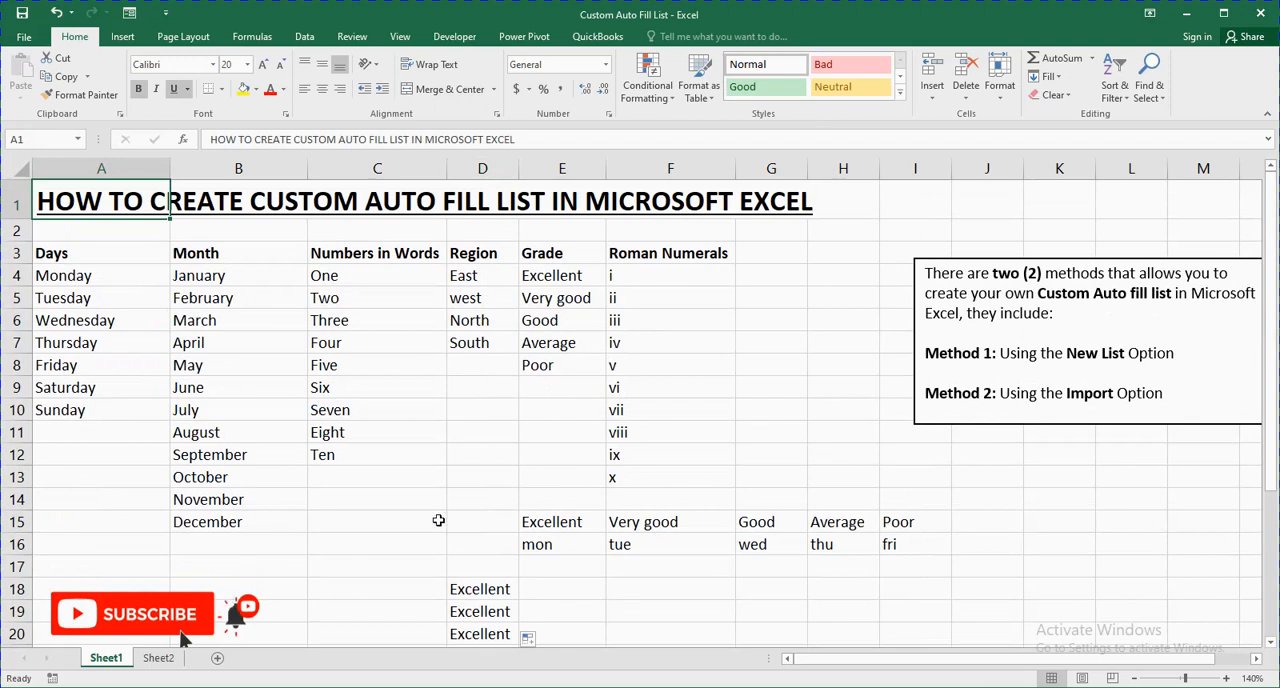
left_click(364, 548)
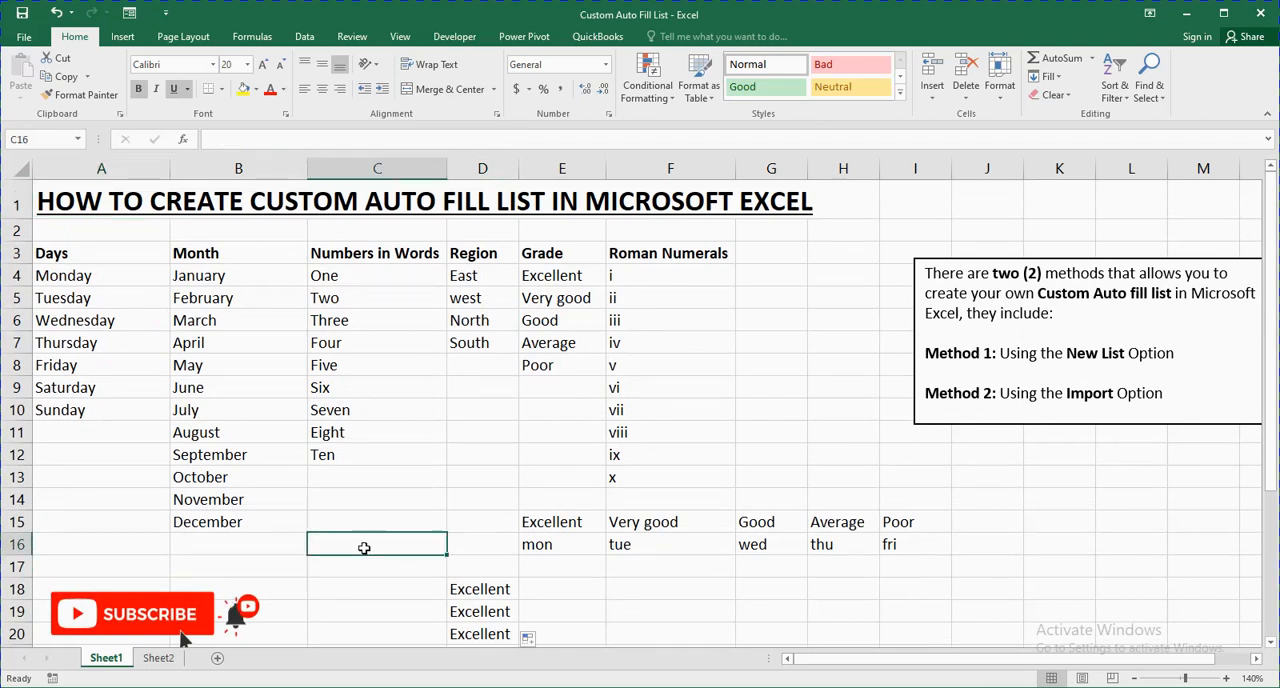
type("i")
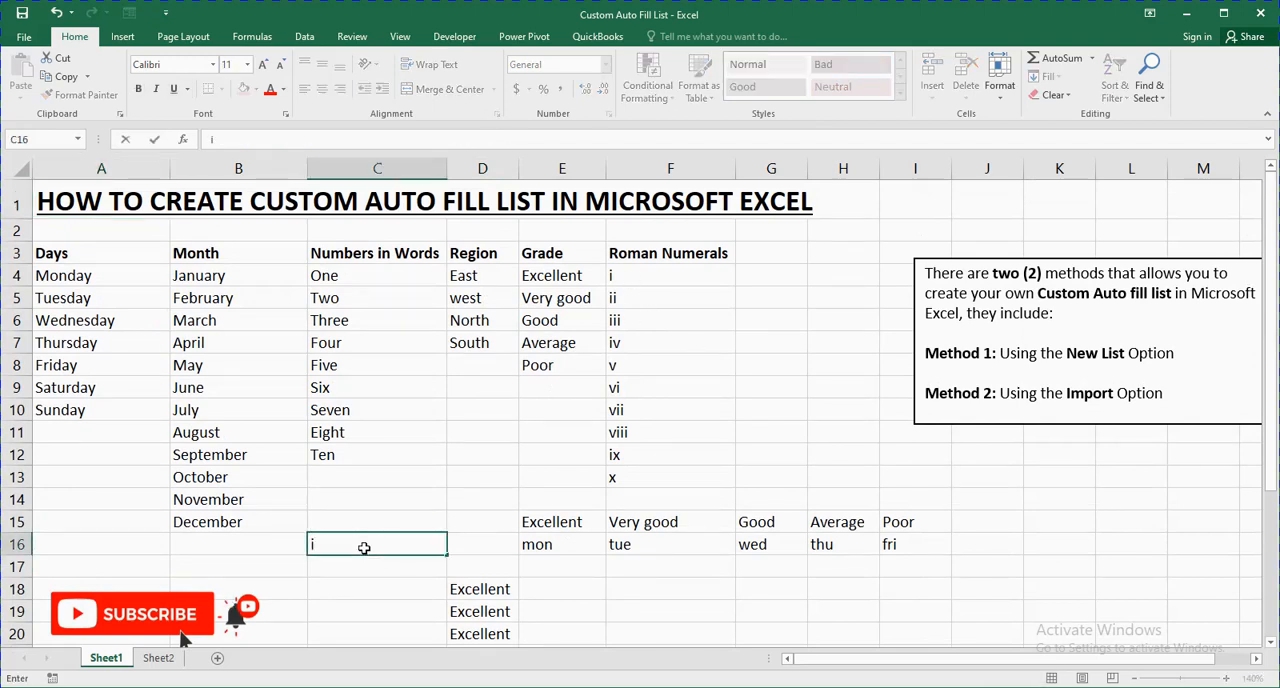
left_click(349, 543)
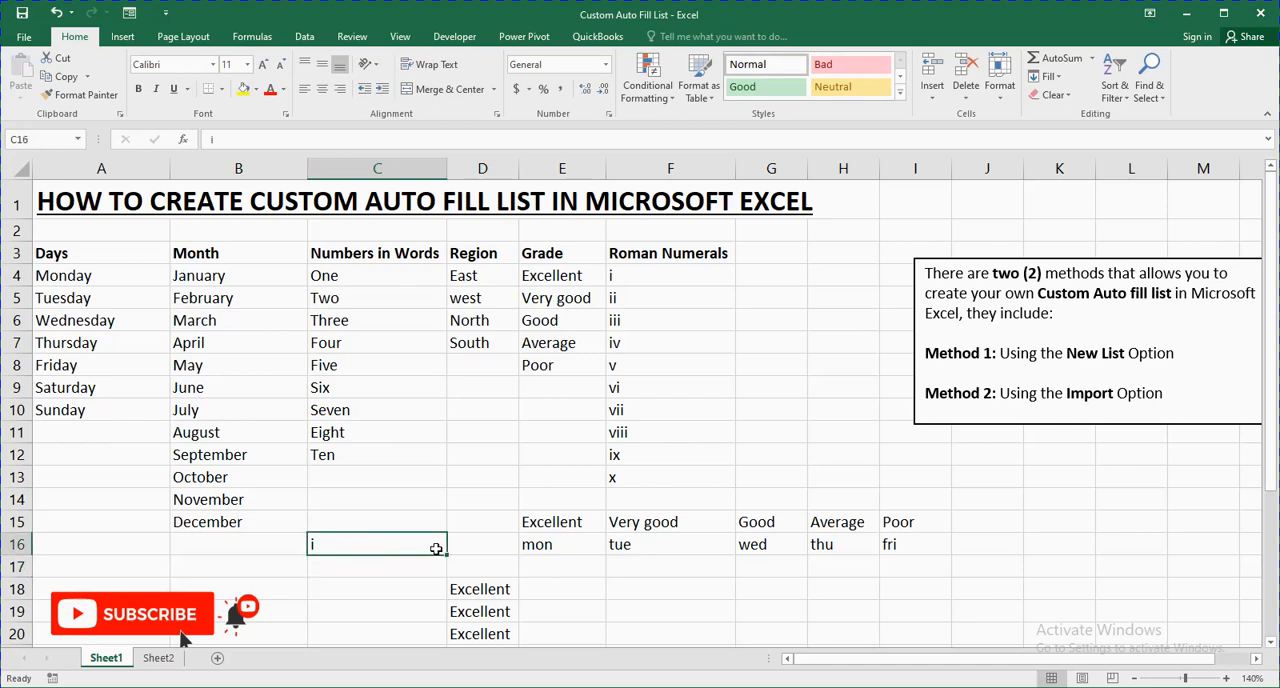
left_click_drag(446, 555, 430, 633)
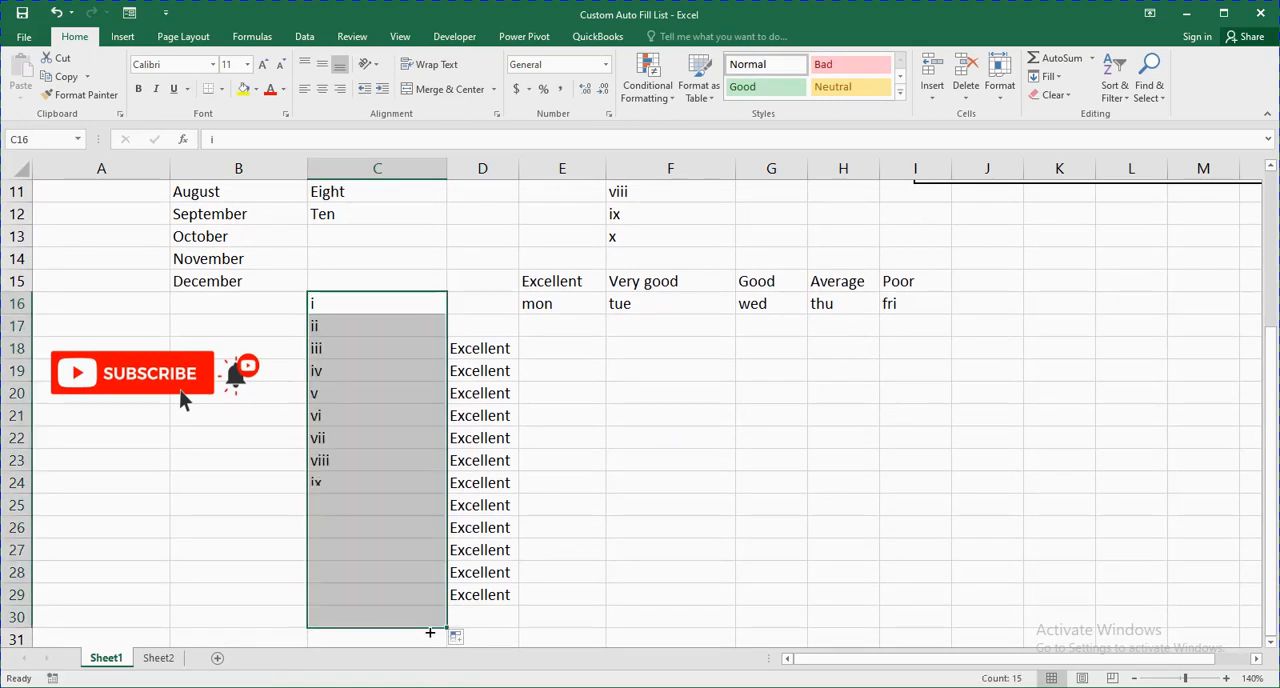
left_click(332, 414)
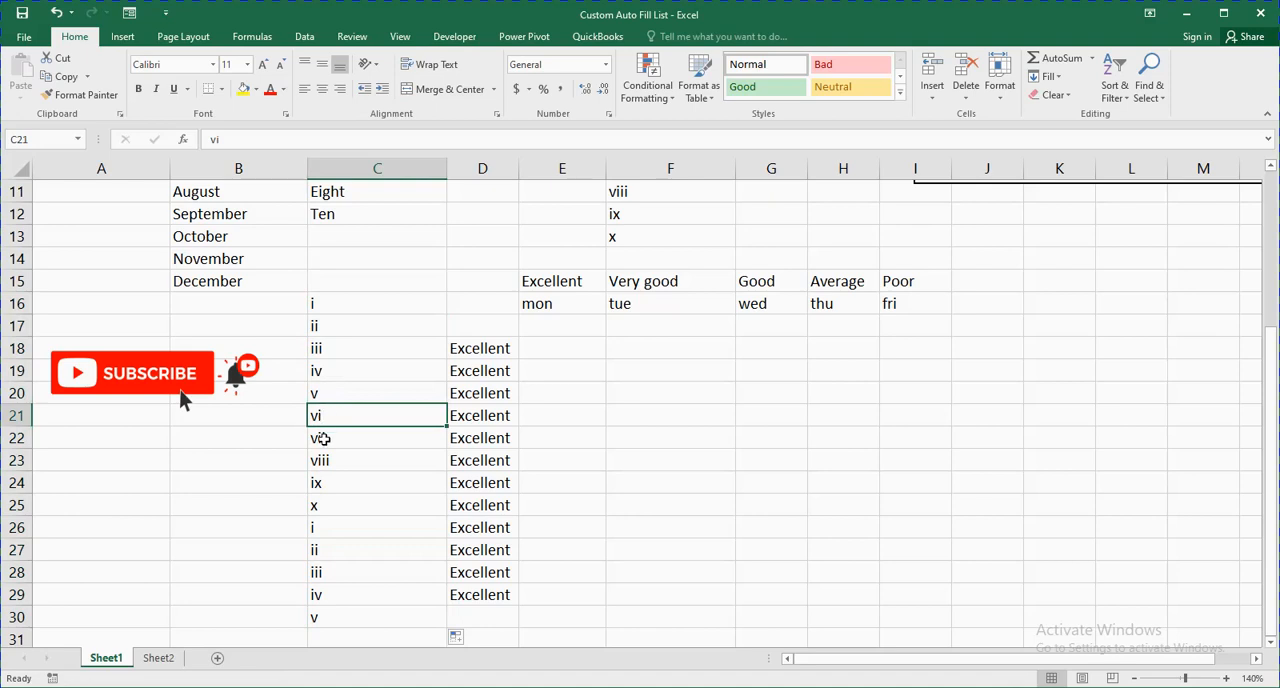
Open the custom lists editor again from the General section of the advanced Excel options
key("ctrl+Home")
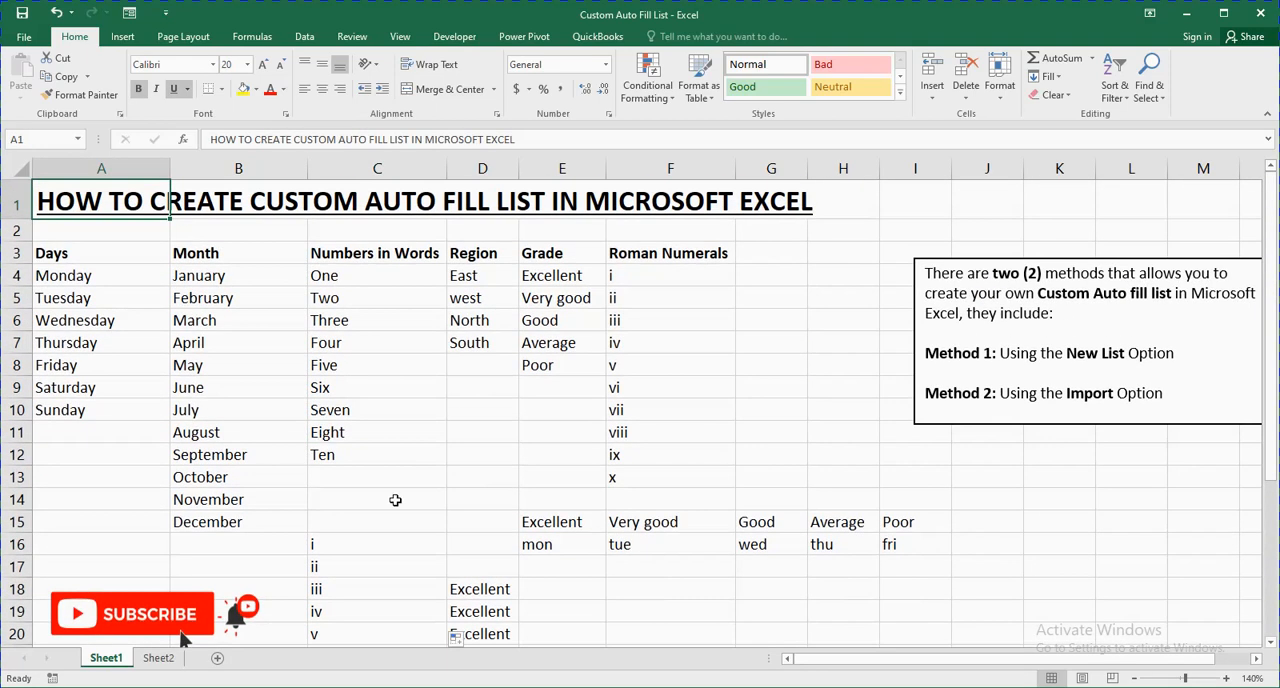
left_click(24, 37)
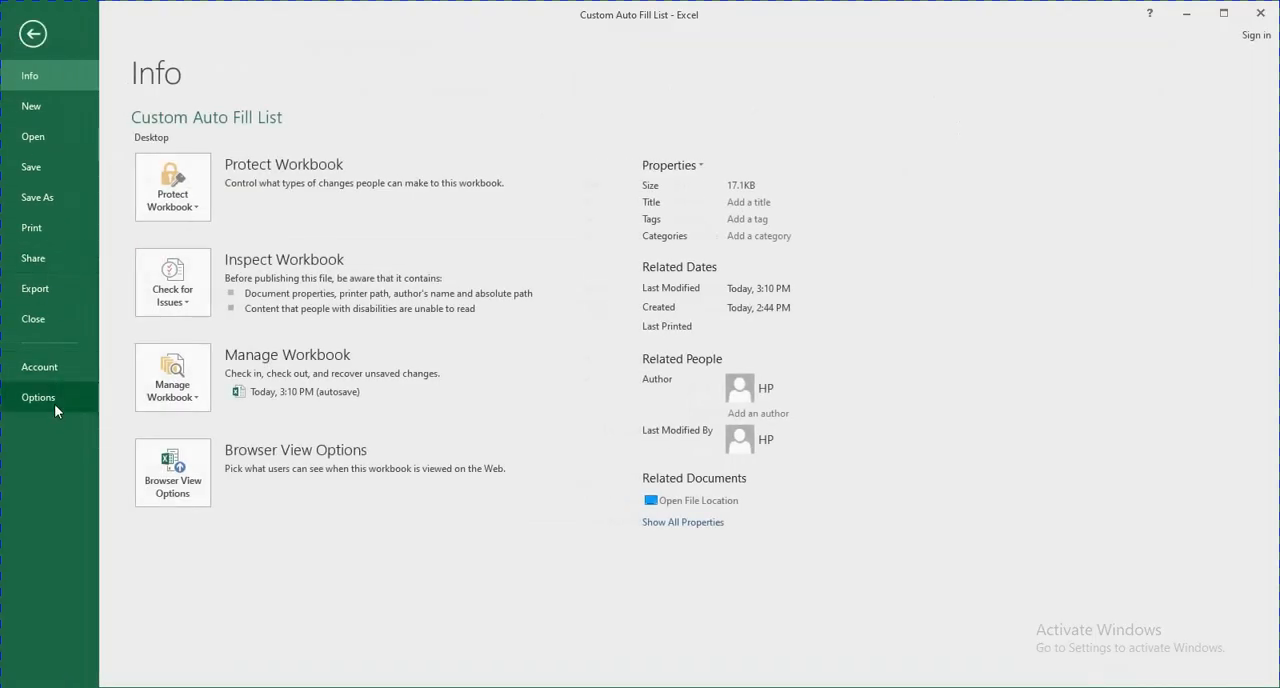
left_click(54, 403)
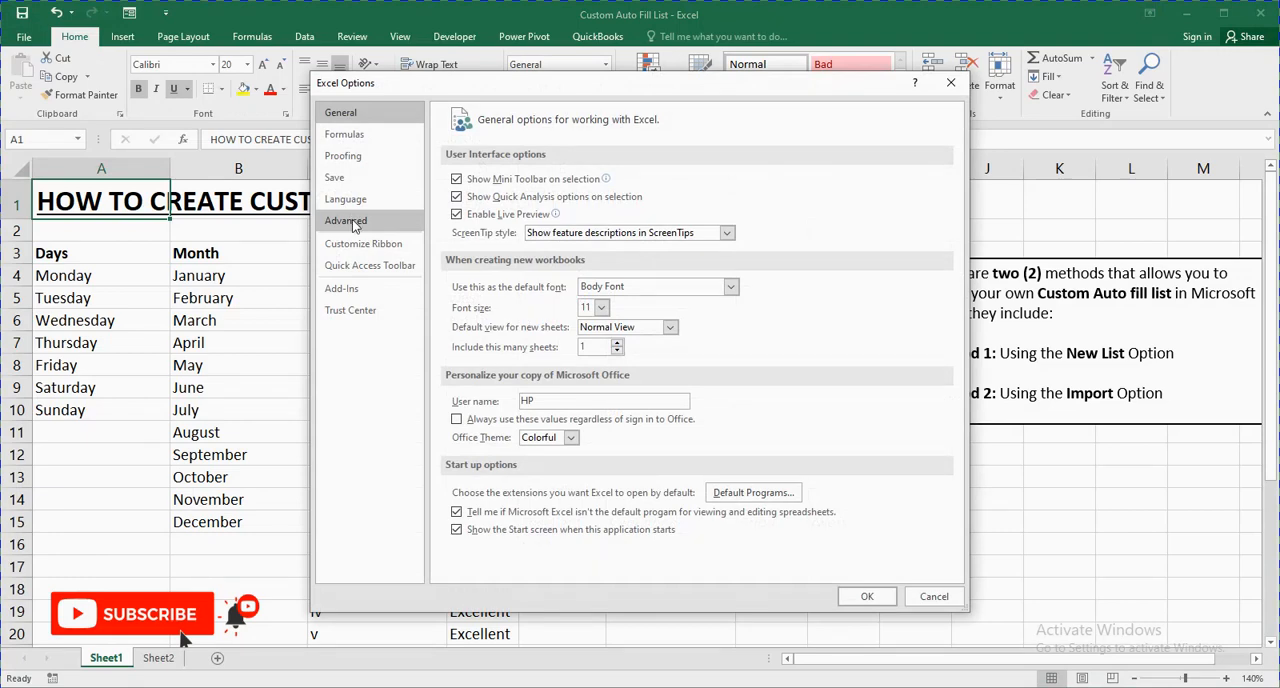
left_click(352, 222)
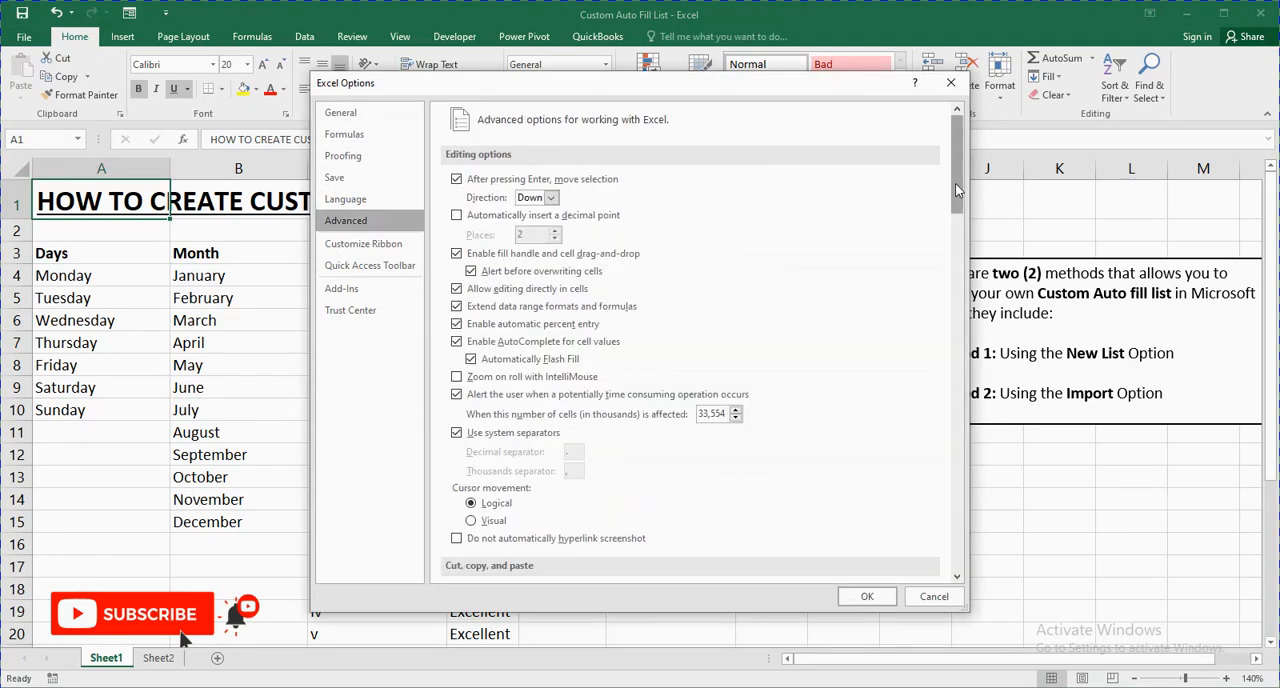
left_click_drag(955, 183, 966, 490)
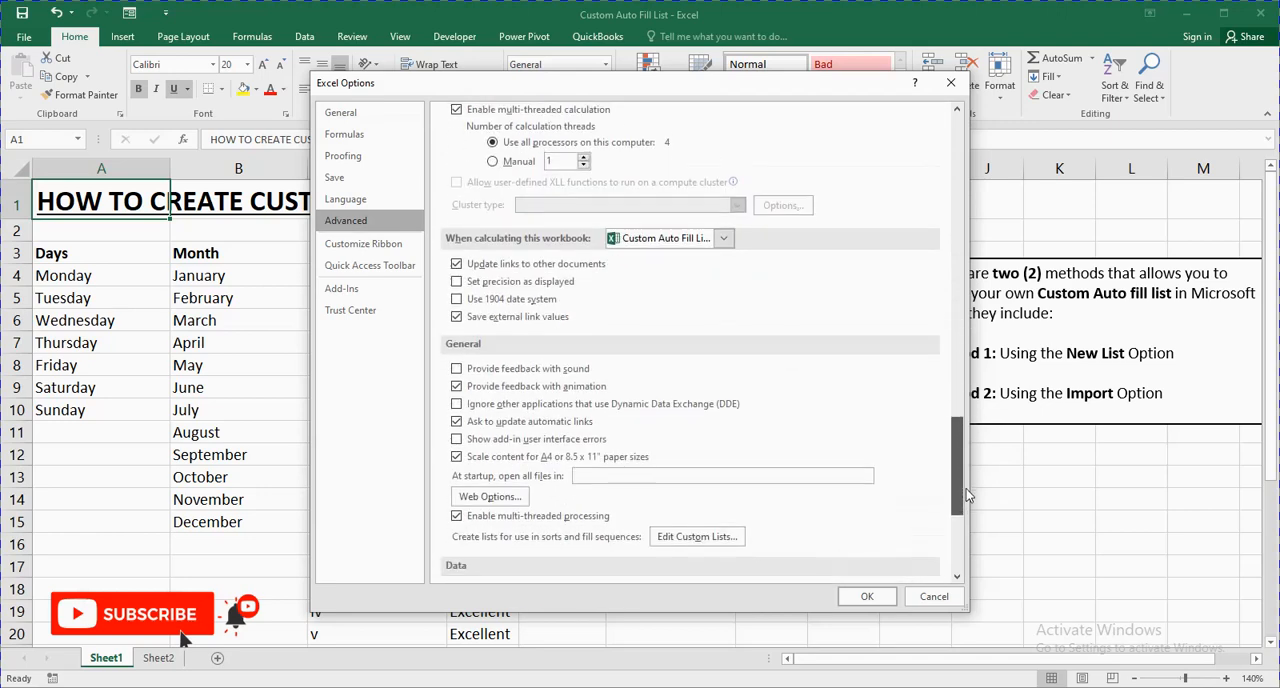
left_click(726, 538)
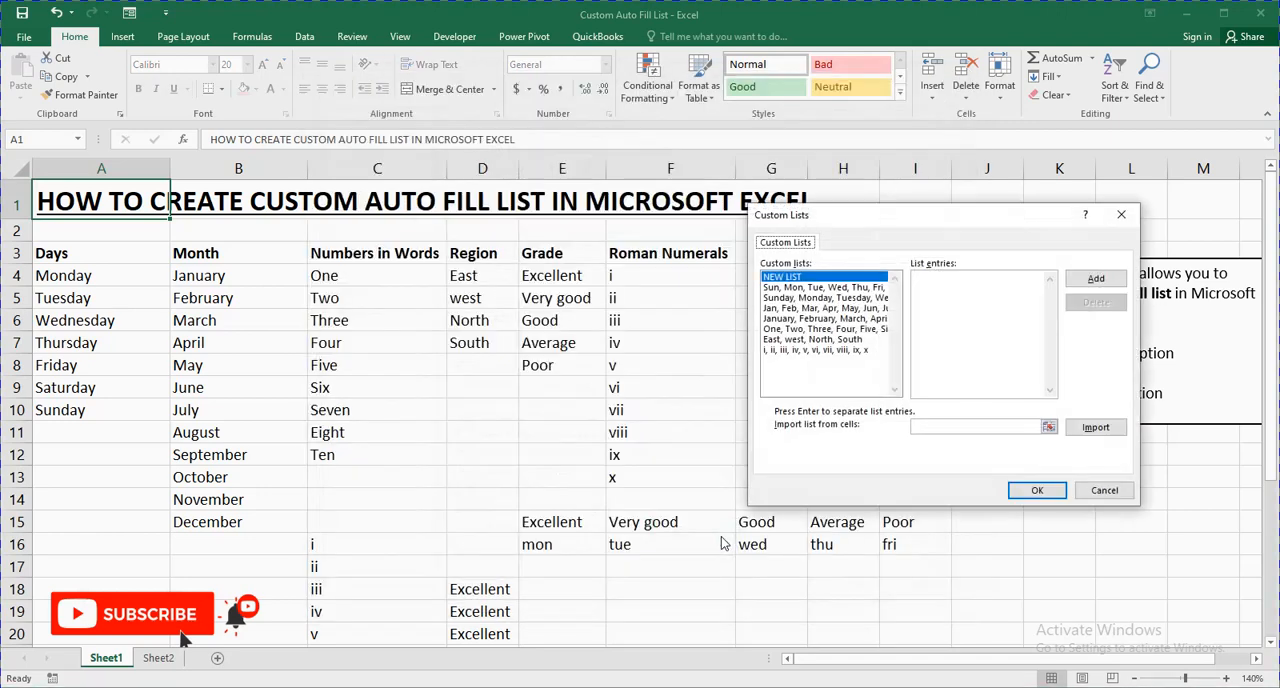
Permanently delete the i to x Roman numerals custom list and accept the Excel options
left_click(790, 350)
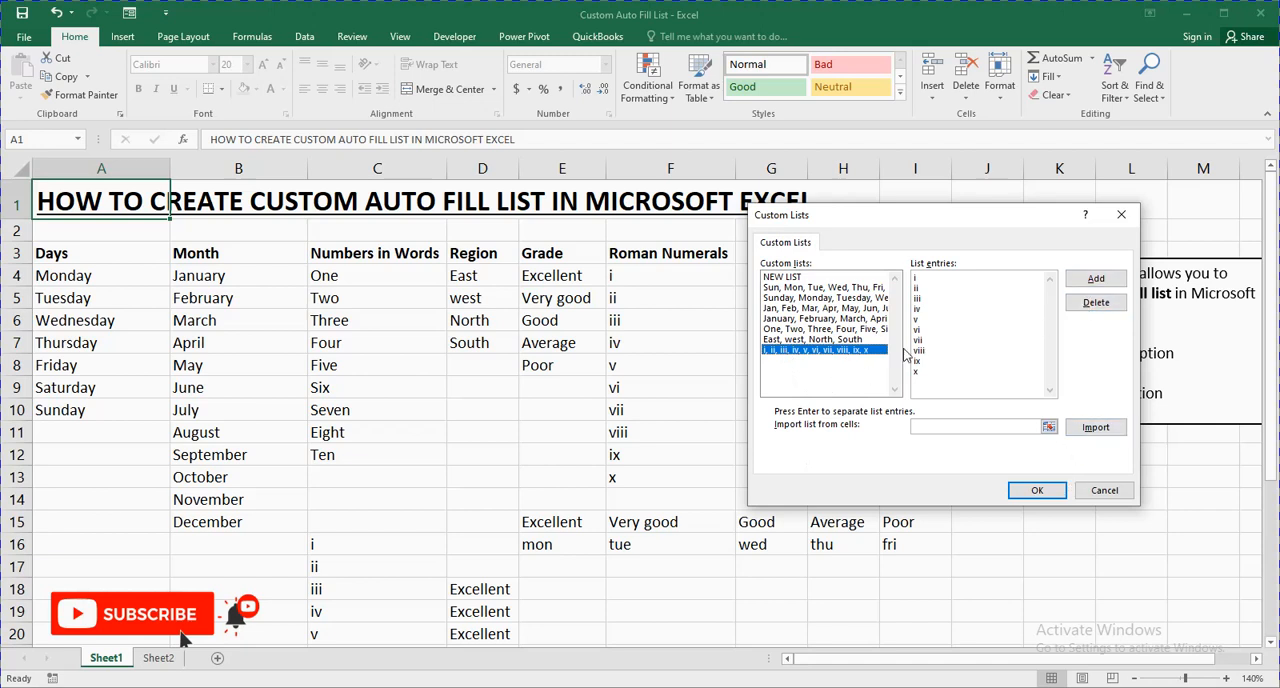
left_click(1098, 302)
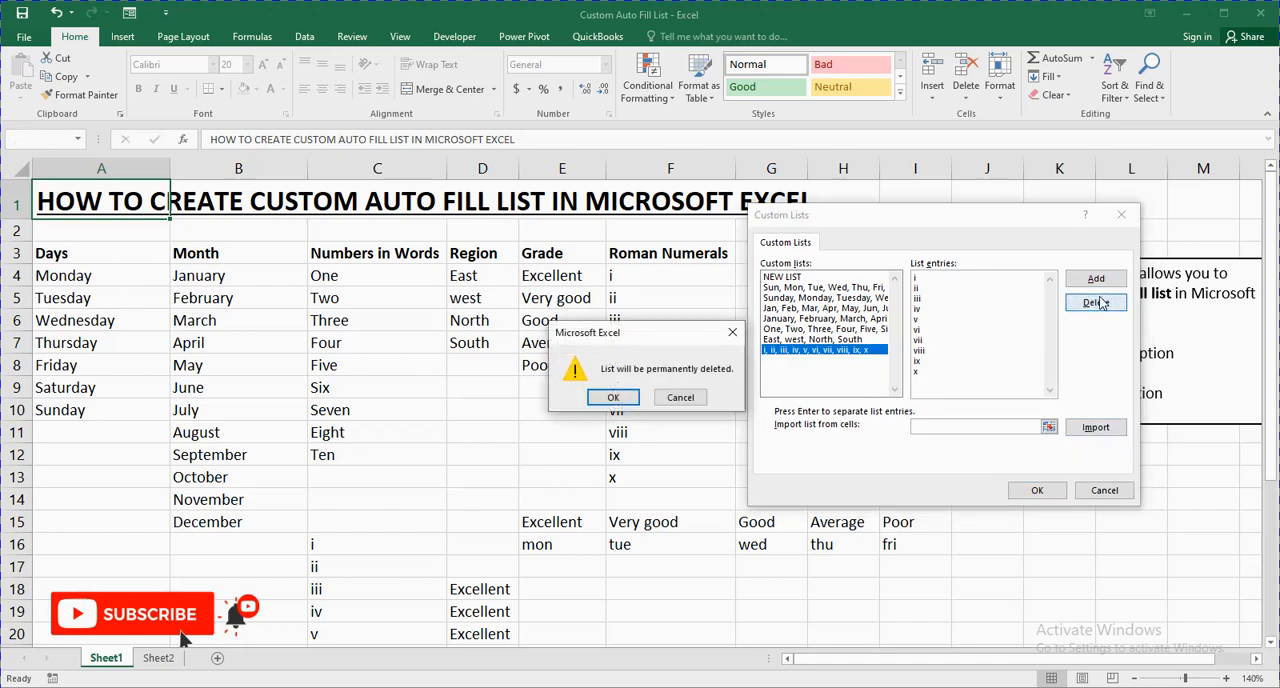
left_click(614, 397)
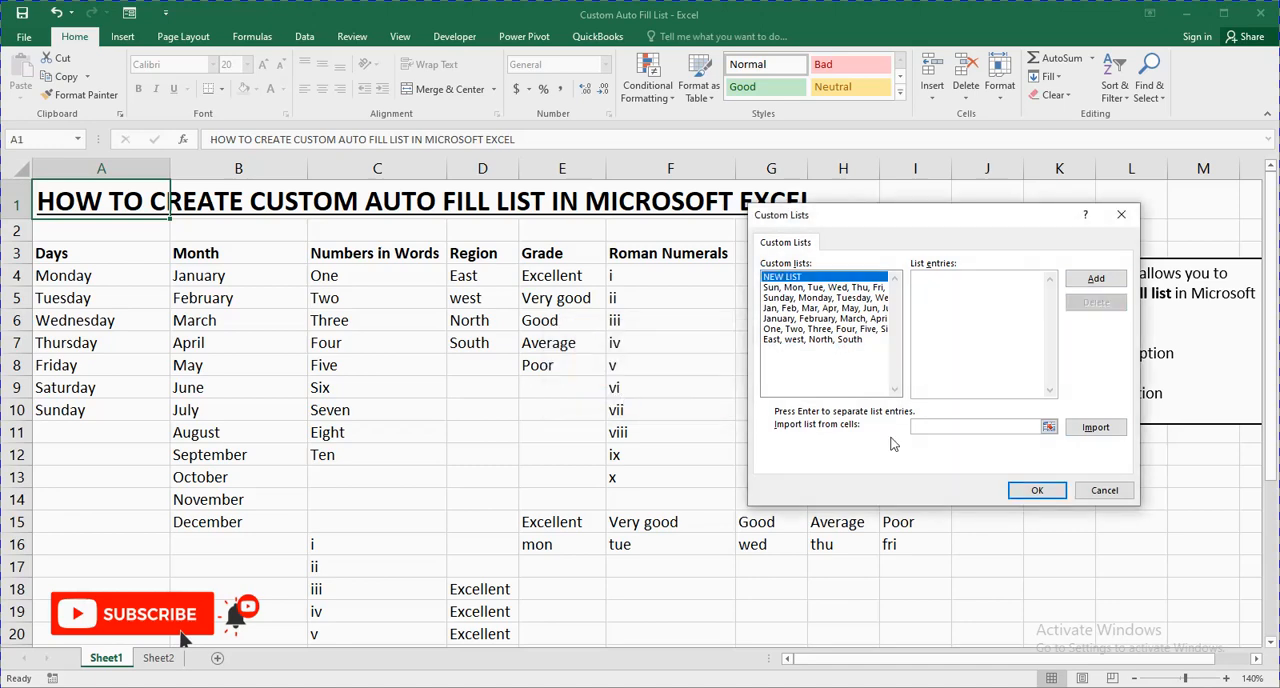
left_click(1035, 491)
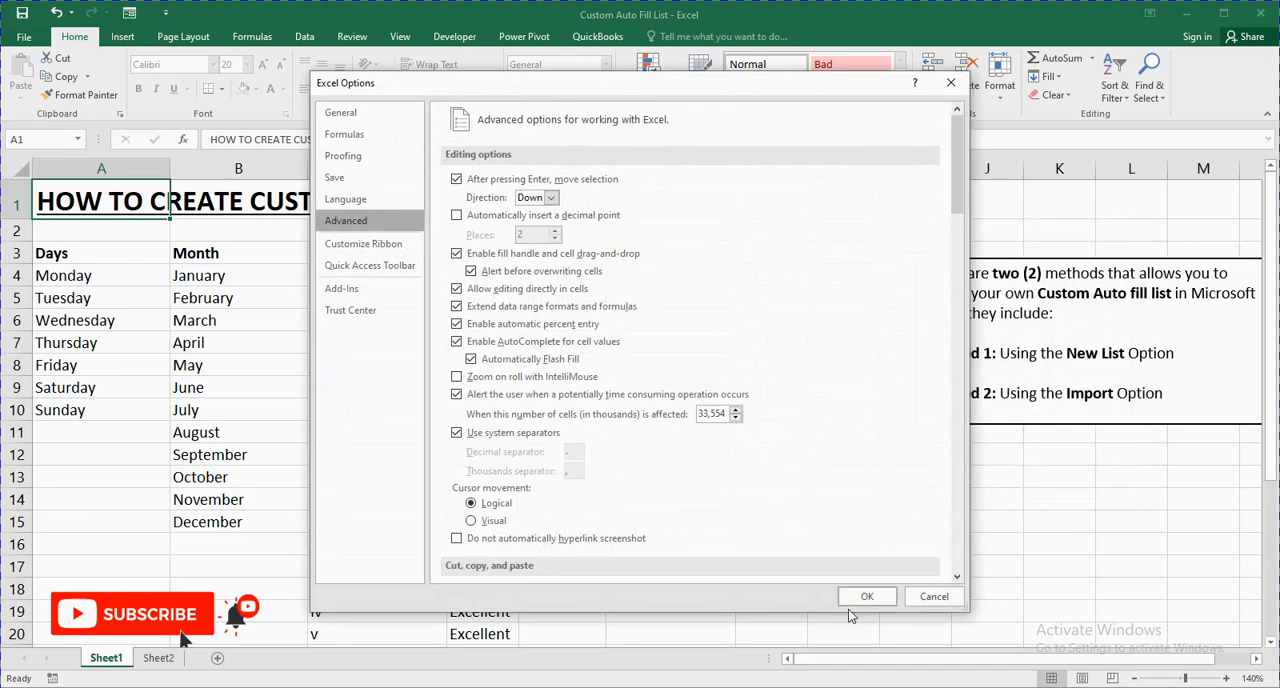
left_click(854, 594)
Enter i in cell J15 and auto fill it down to J20 to test the deleted Roman numerals list
left_click(978, 520)
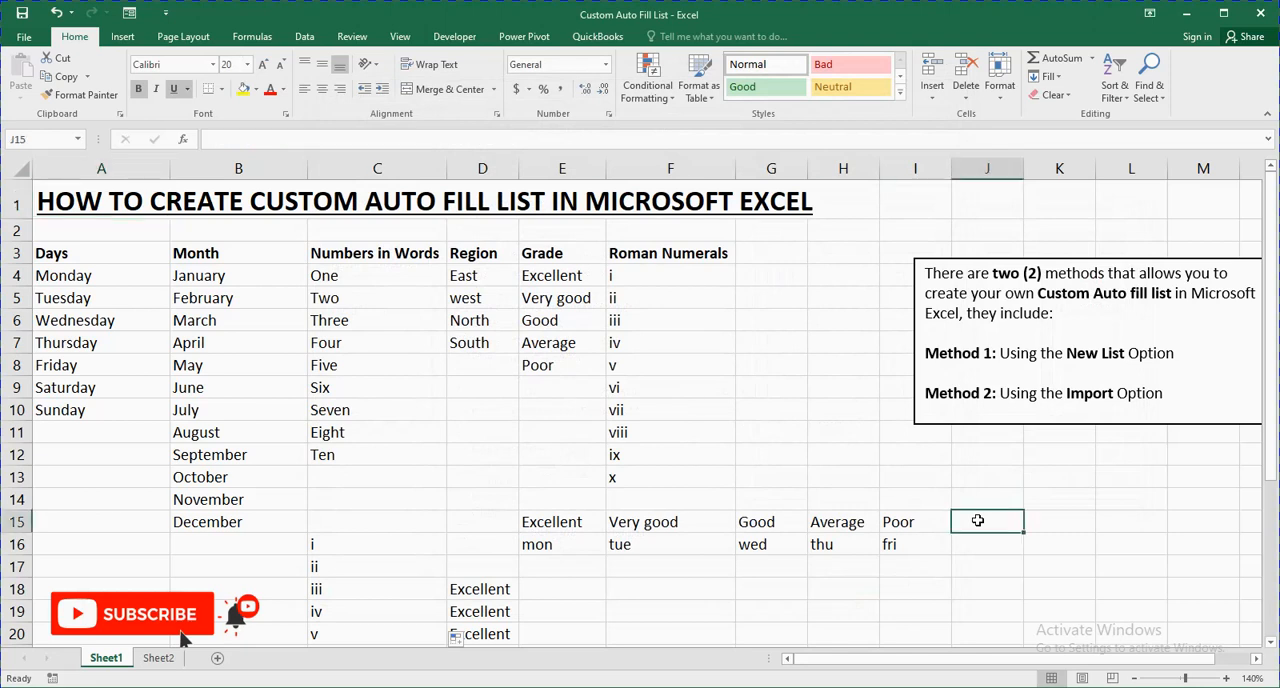
type("i")
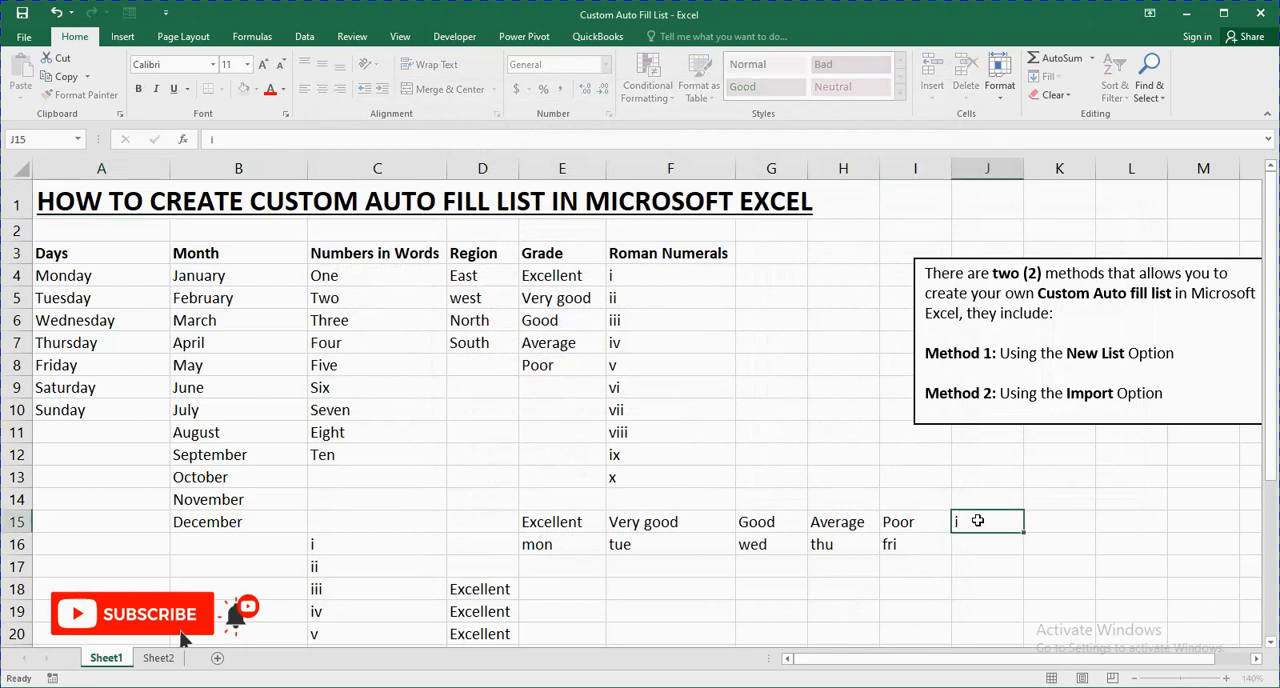
key("Return")
left_click(978, 520)
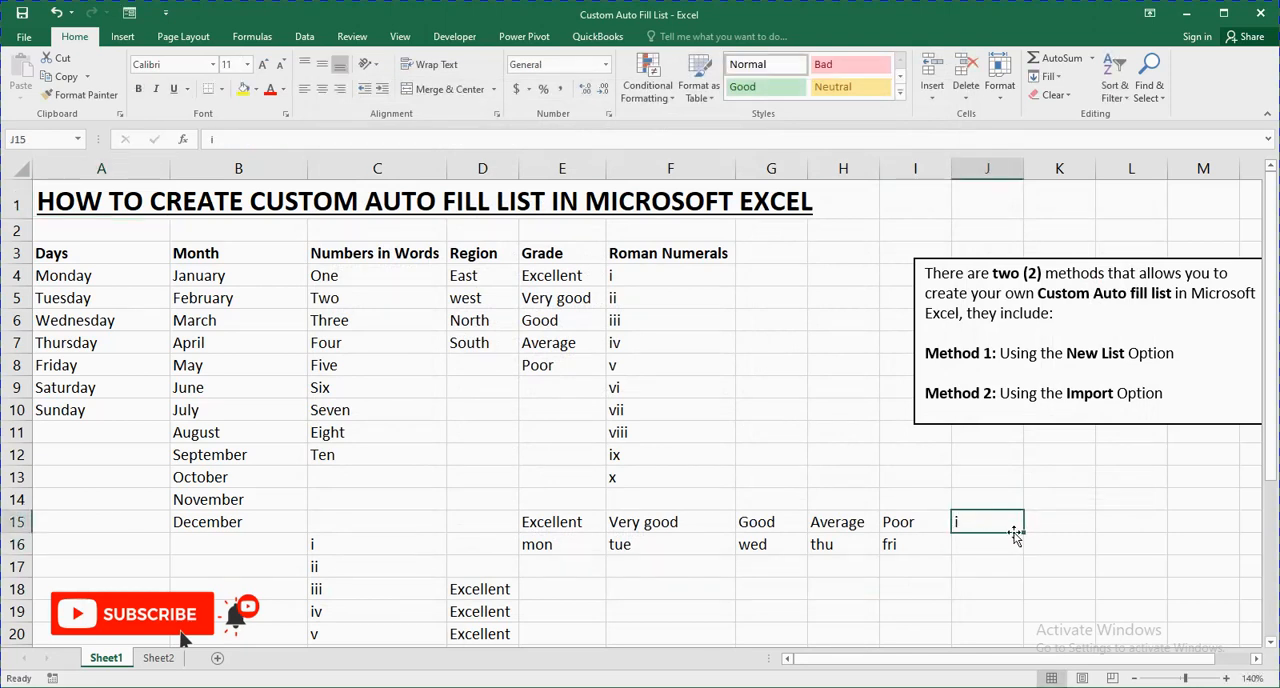
left_click_drag(1023, 532, 1012, 644)
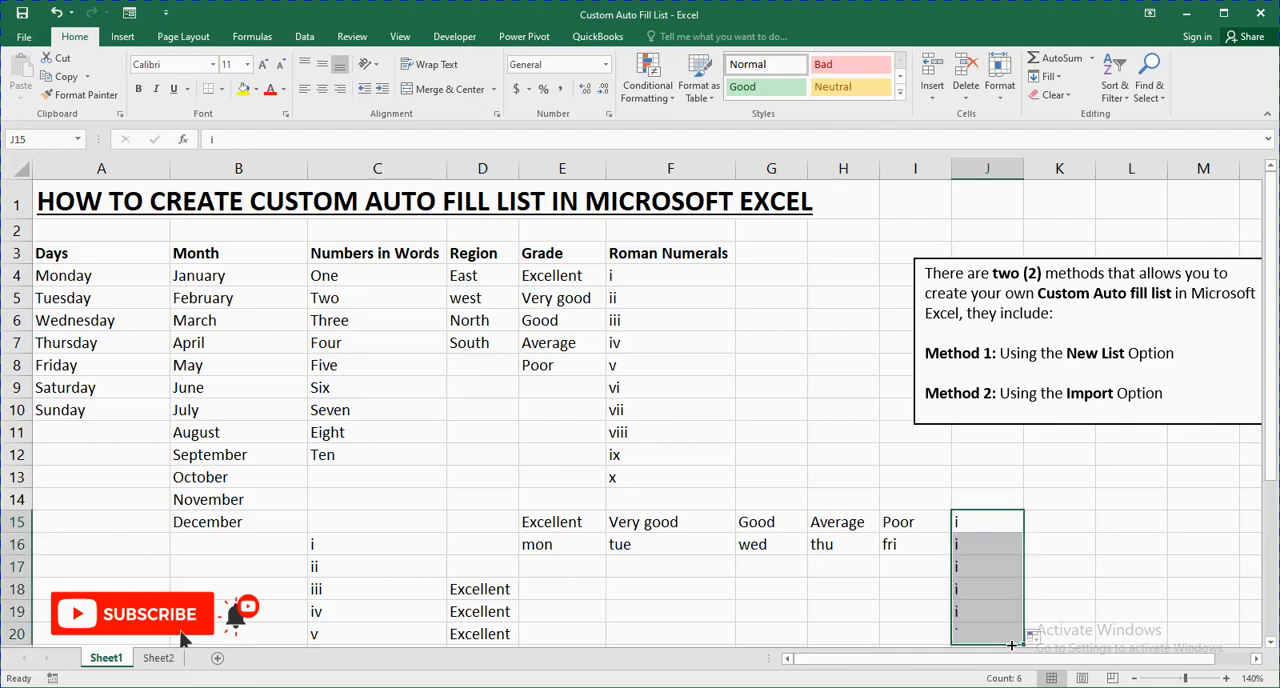
left_click_drag(635, 275, 648, 432)
left_click(786, 414)
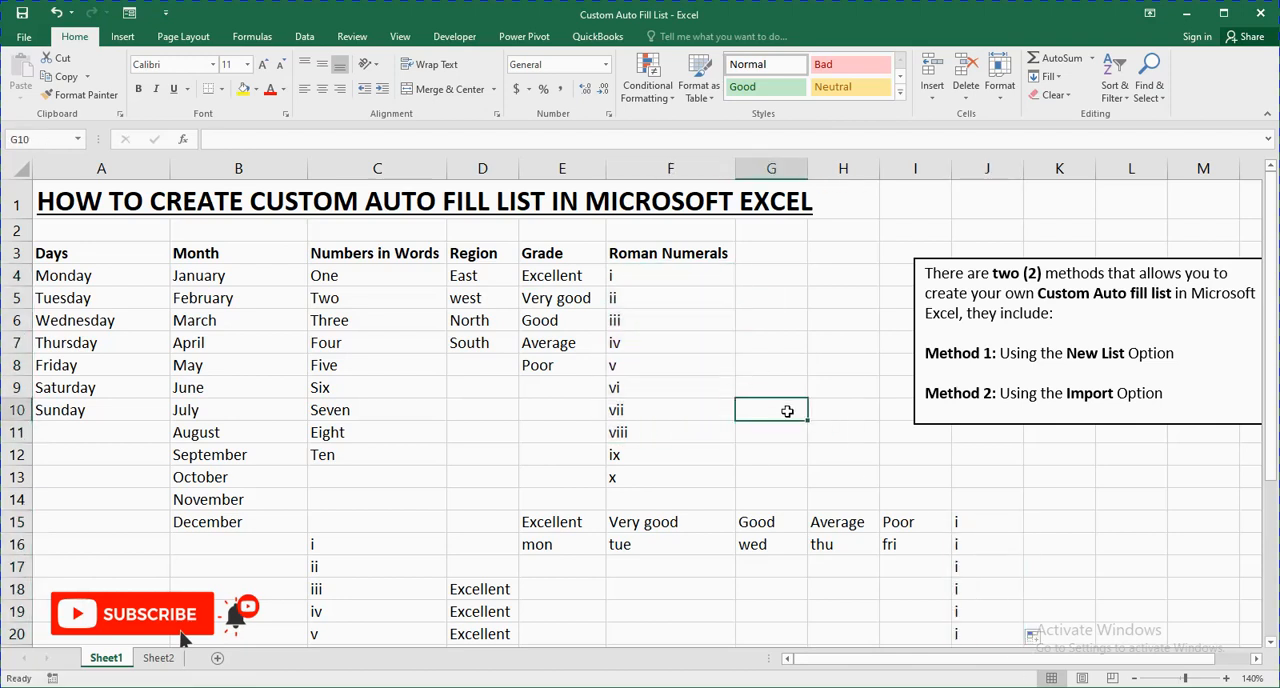
Shift the Subscribe picture slightly up and to the left within columns A and B, around rows 17 to 20
left_click(153, 594)
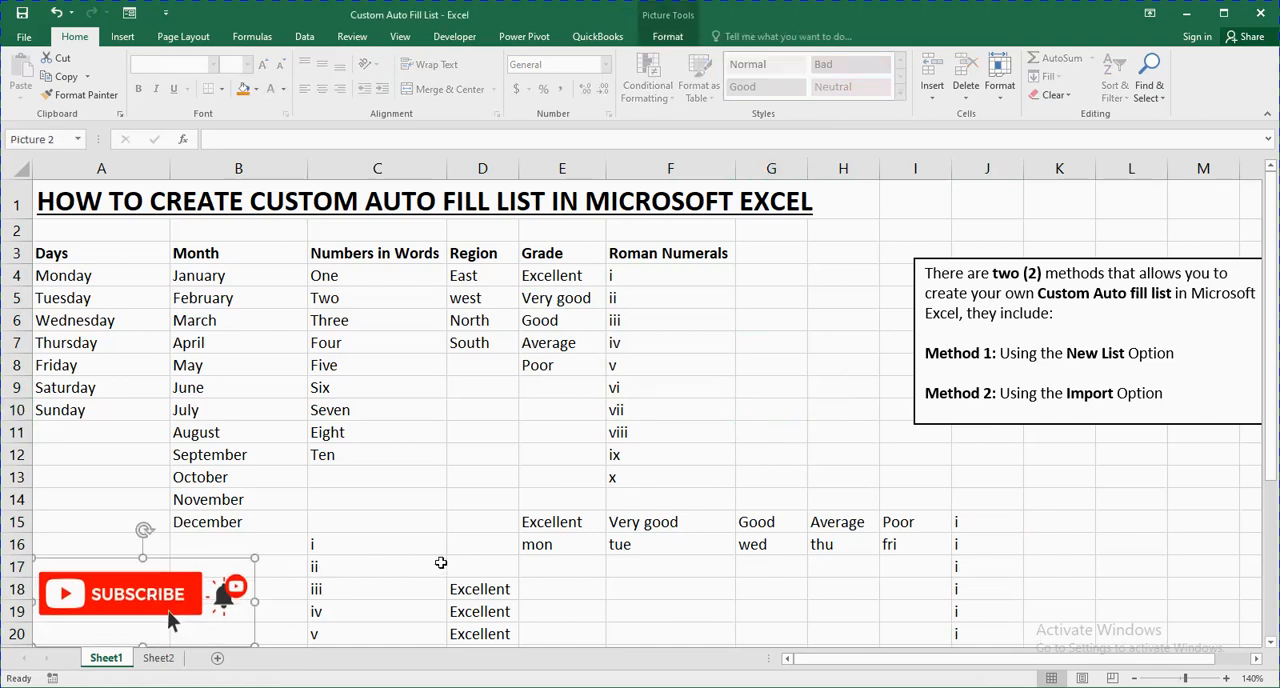
left_click(440, 563)
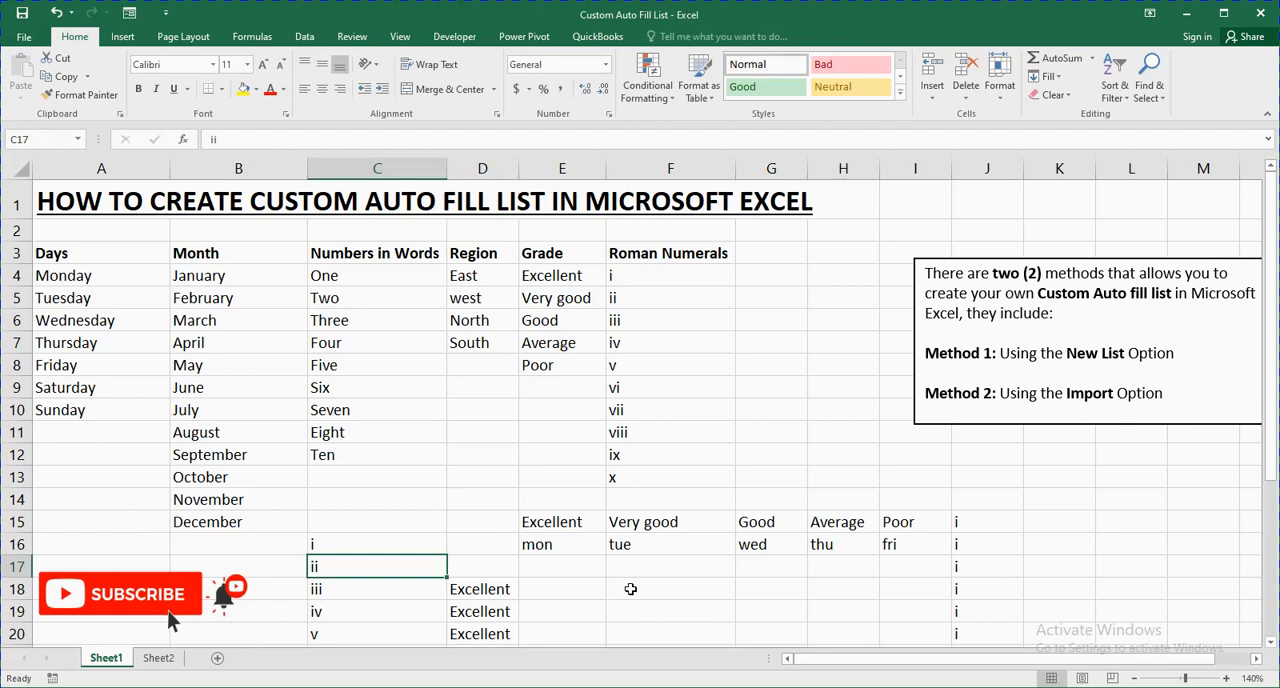
left_click(630, 589)
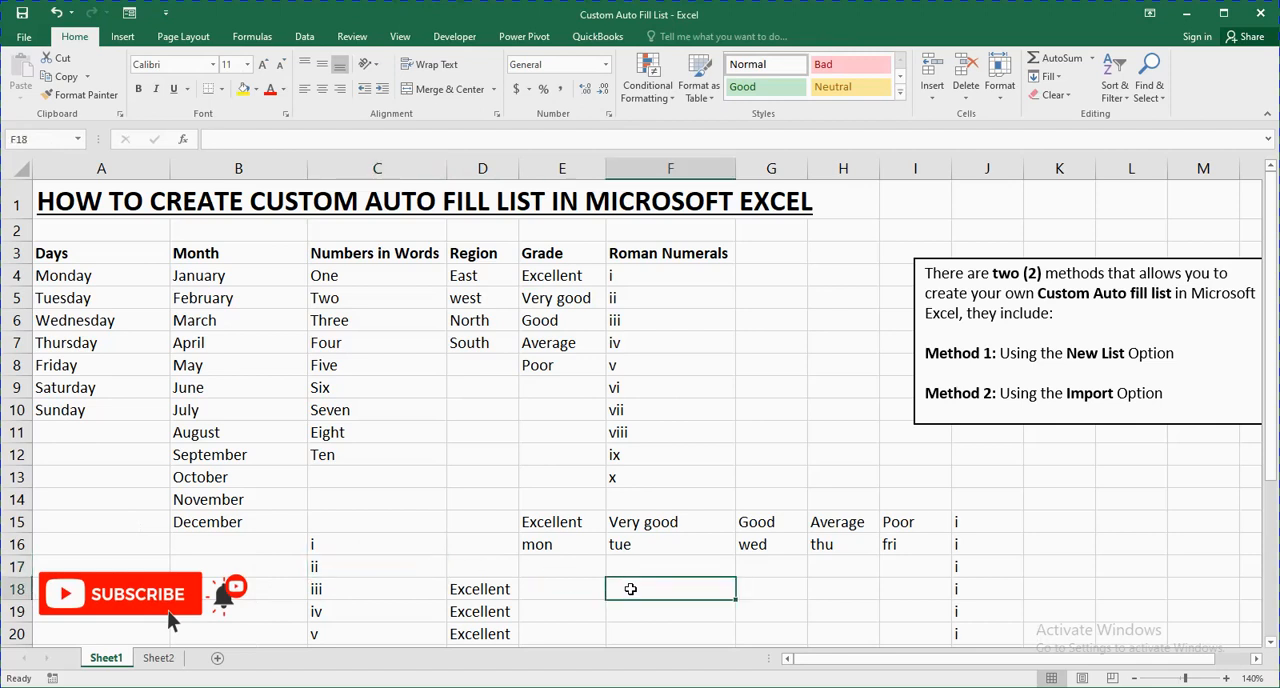